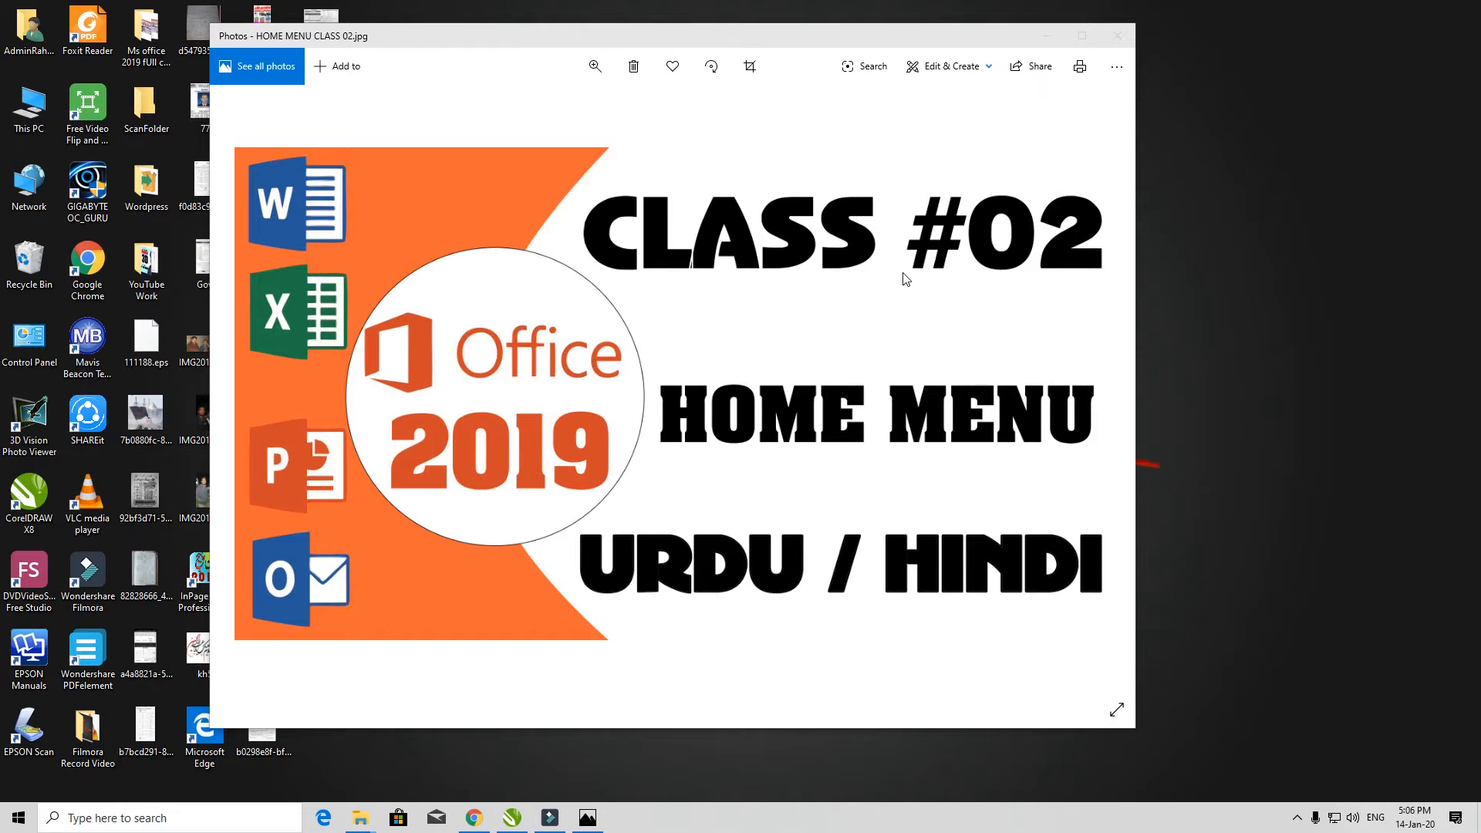
- Call up the Windows Run box with winword entered to launch Word
key("super+r")
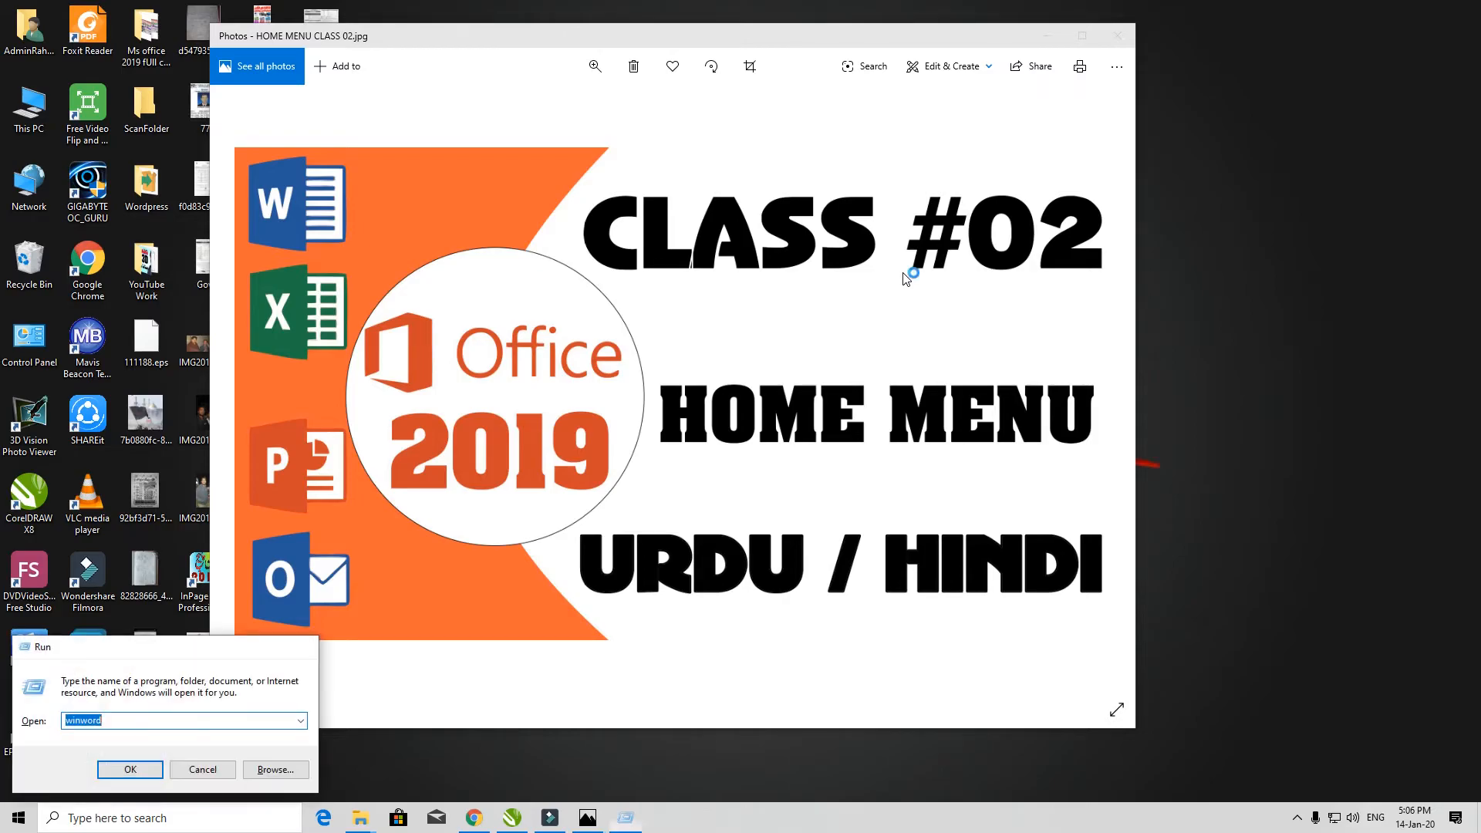
- Launch Word and create a blank Document1, returning from the File backstage to the page
key("Return")
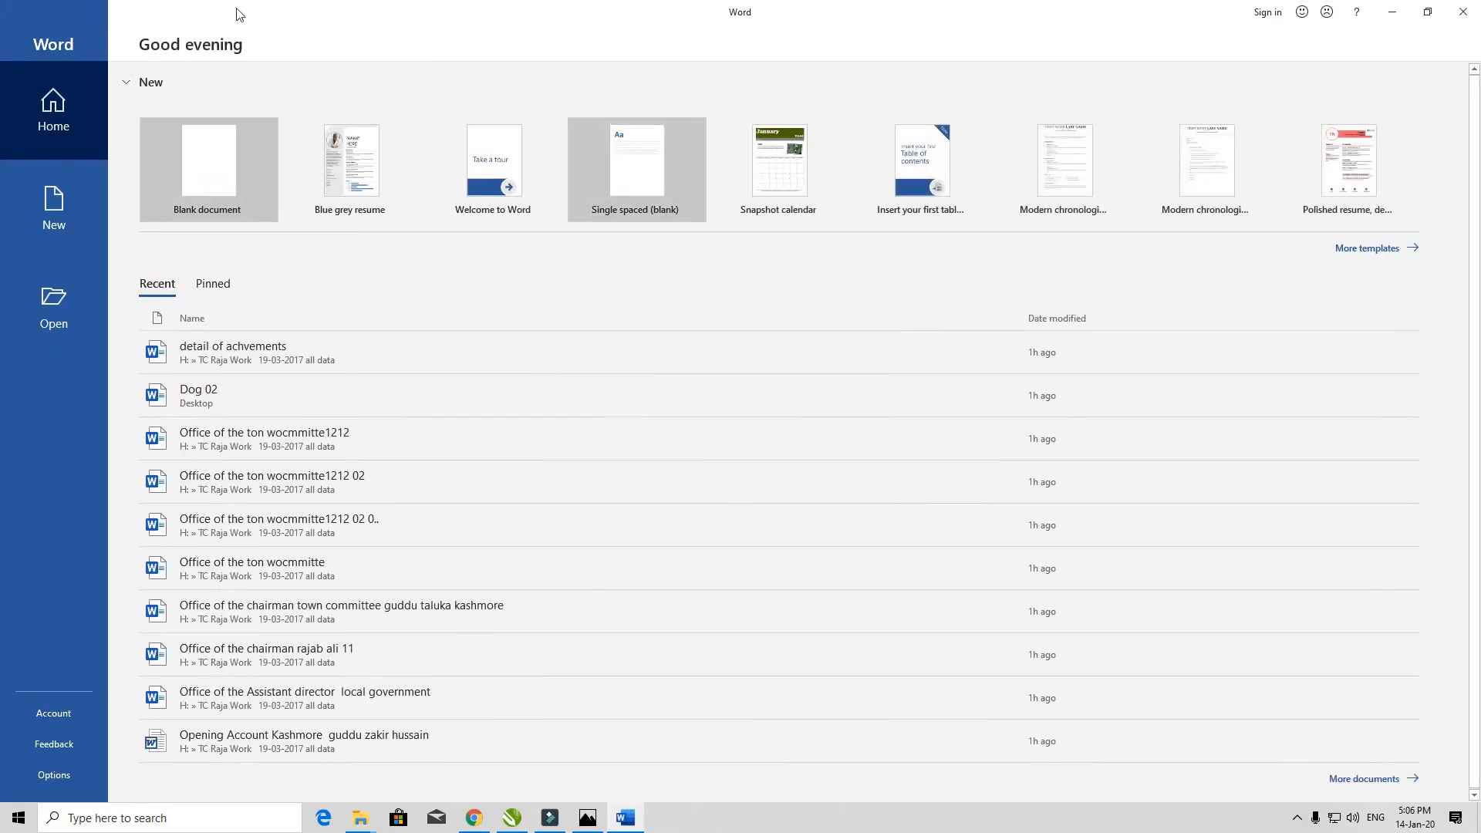
left_click(206, 151)
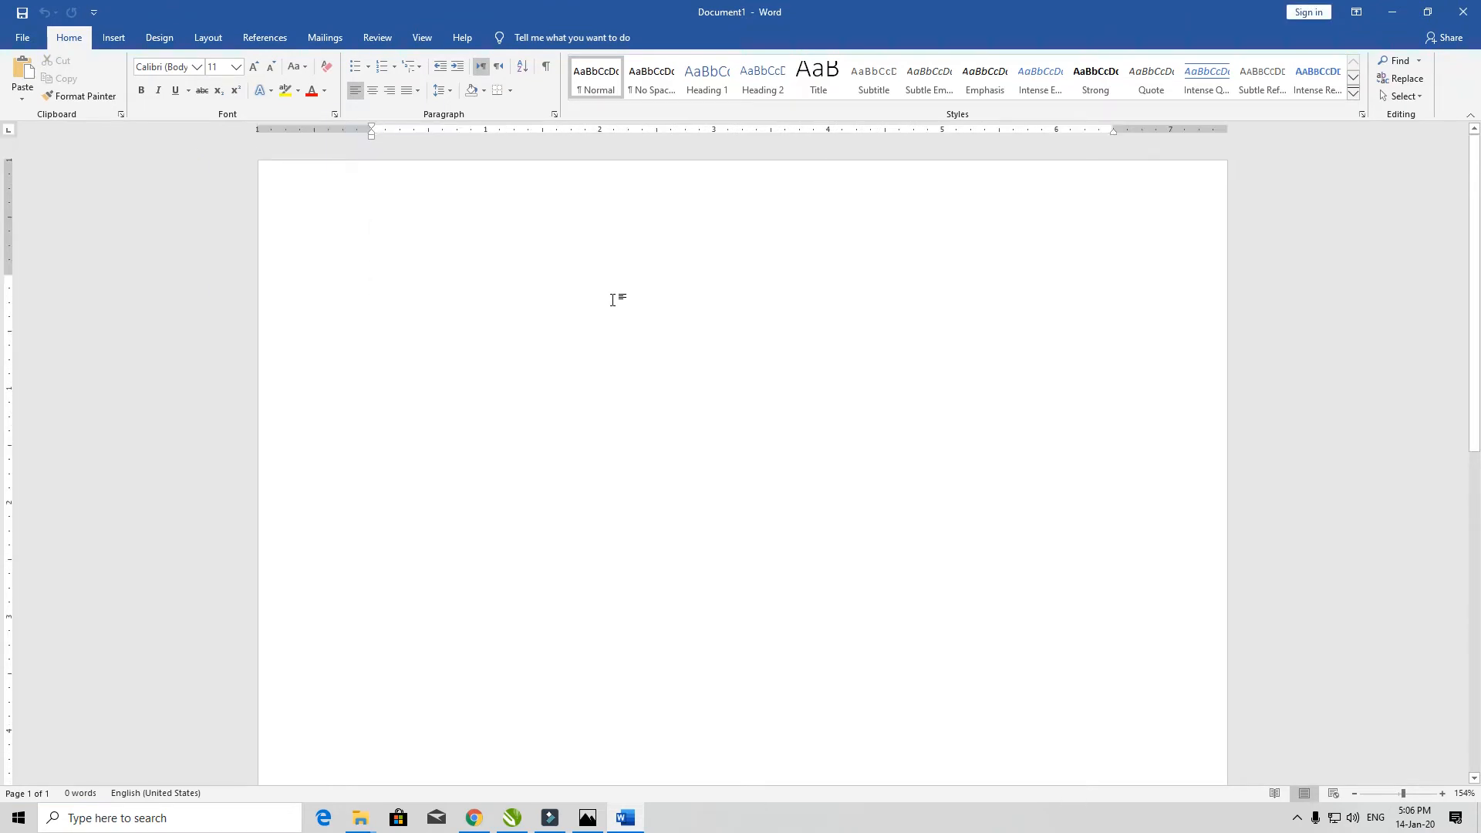
left_click(17, 39)
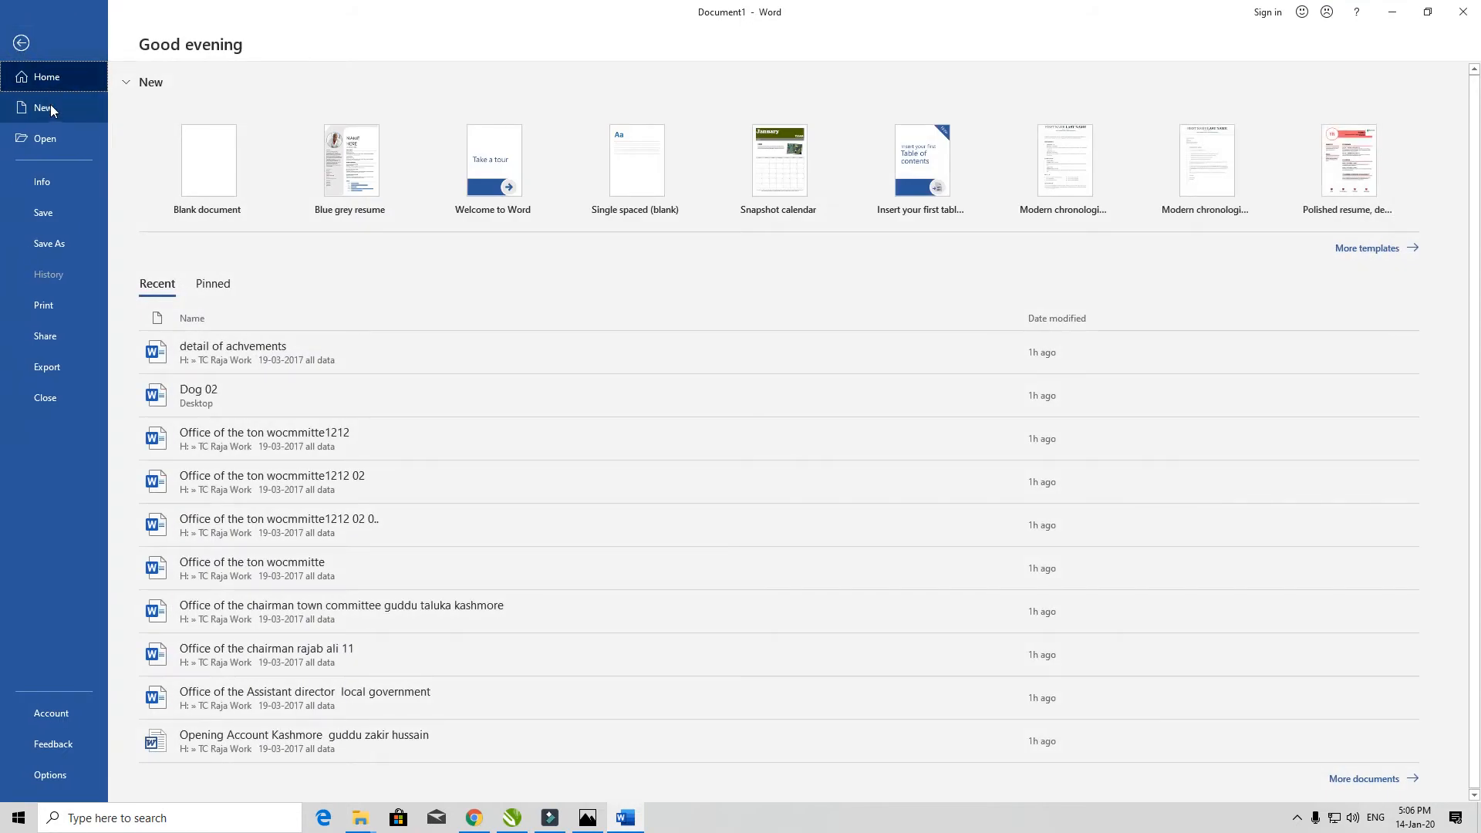
left_click(21, 42)
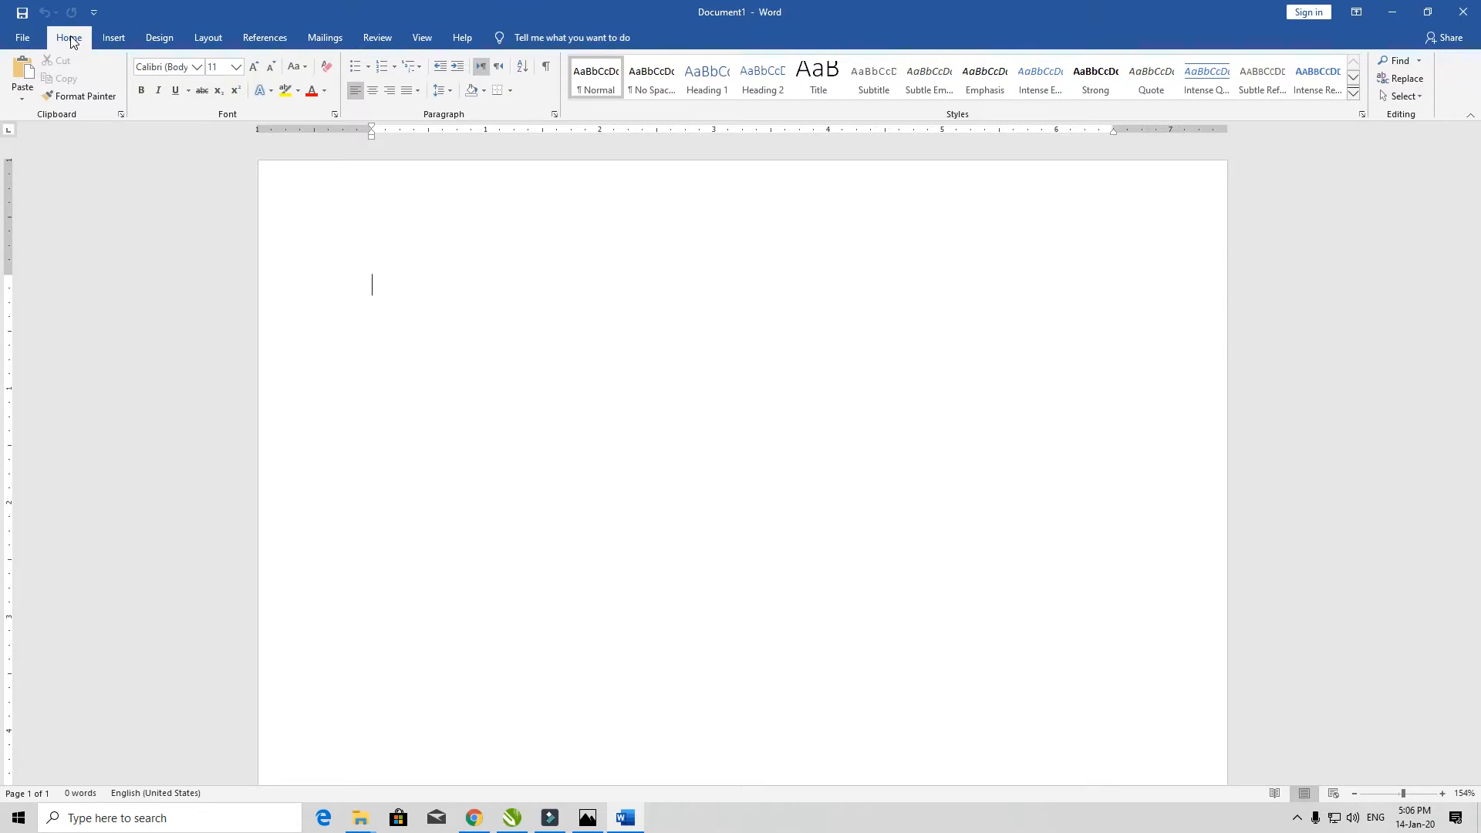
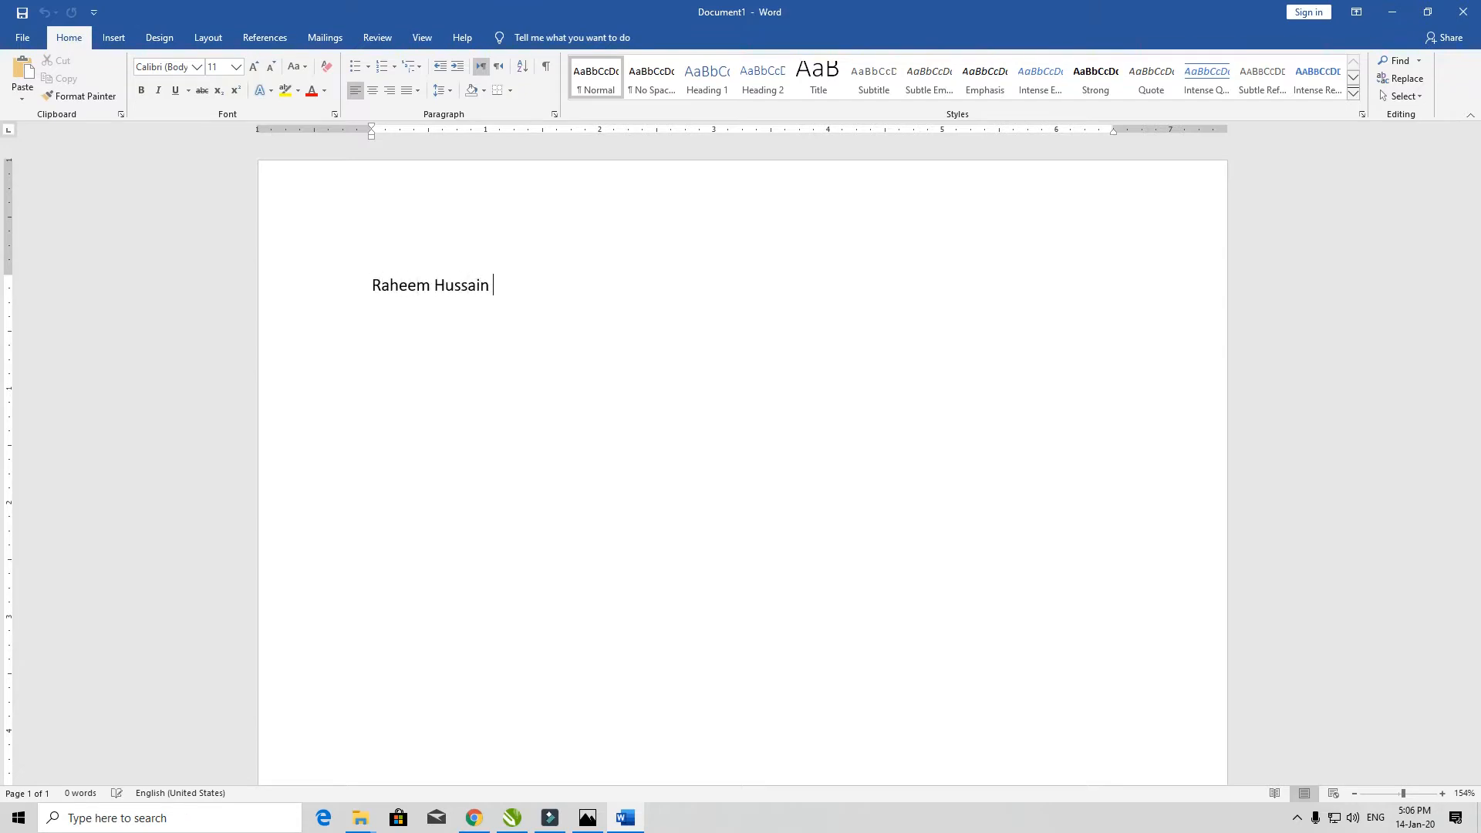
- Type a person's full name and make it size 25, centred
key("ctrl+a")
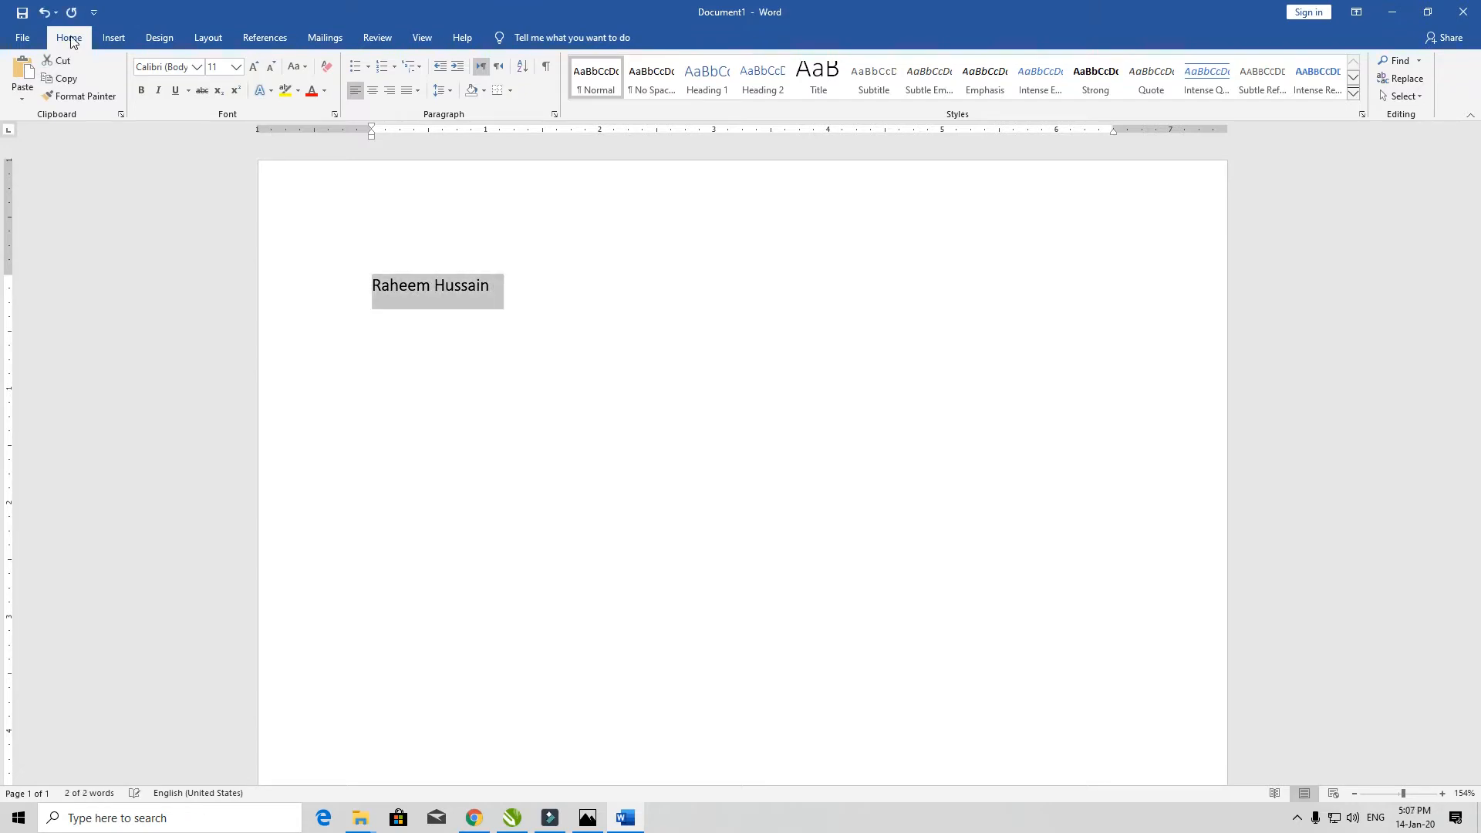
key("ctrl+]")
key("ctrl+]")
key("ctrl+]")
key("ctrl+]")
key("ctrl+]")
key("ctrl+]")
key("ctrl+]")
key("ctrl+]")
key("ctrl+]")
key("ctrl+]")
key("ctrl+]")
key("ctrl+]")
key("ctrl+]")
key("ctrl+]")
key("ctrl+e")
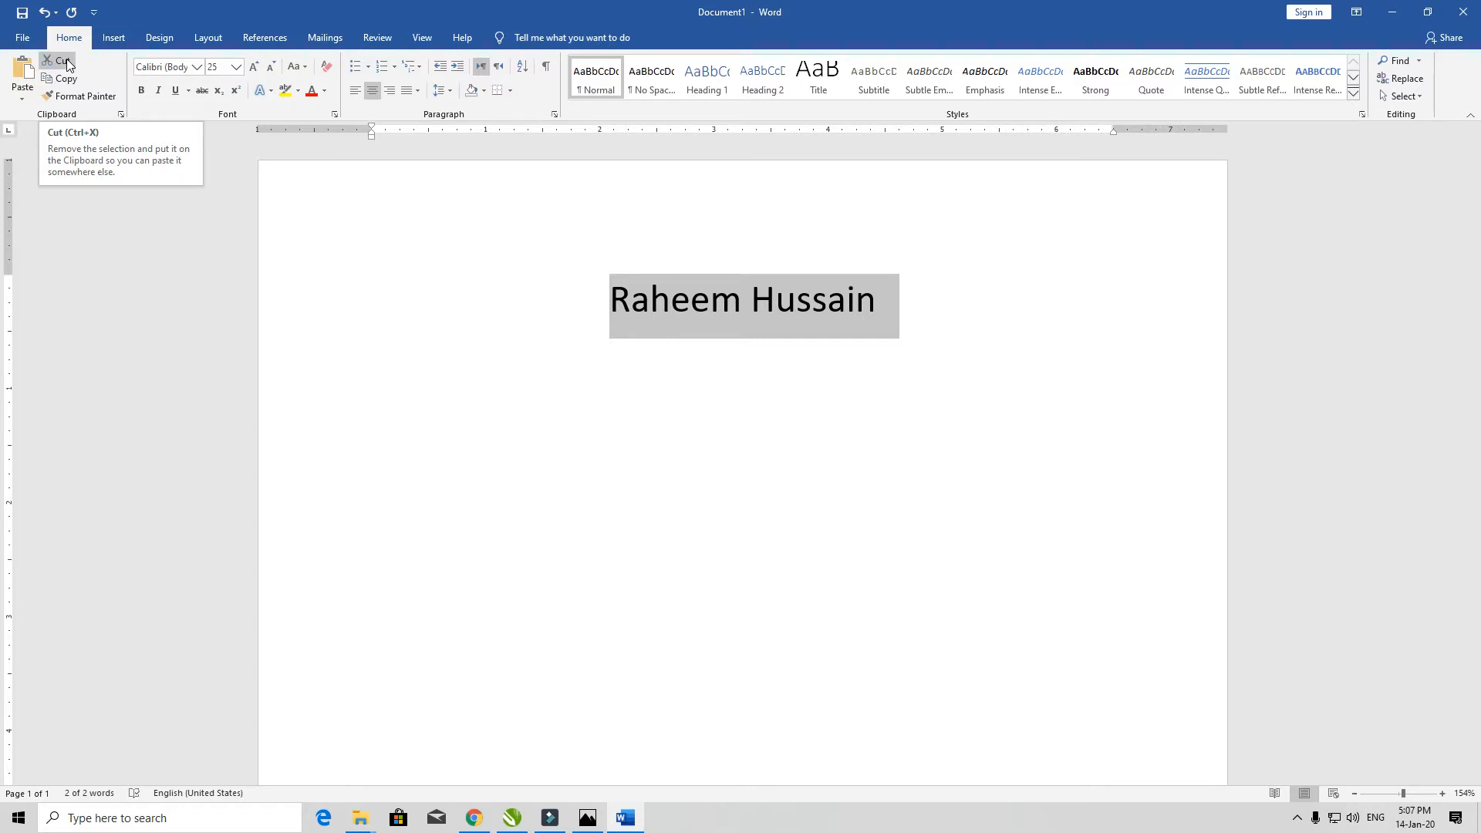
- Cut the name off the page, undo, cut it again and add an empty line
key("ctrl+x")
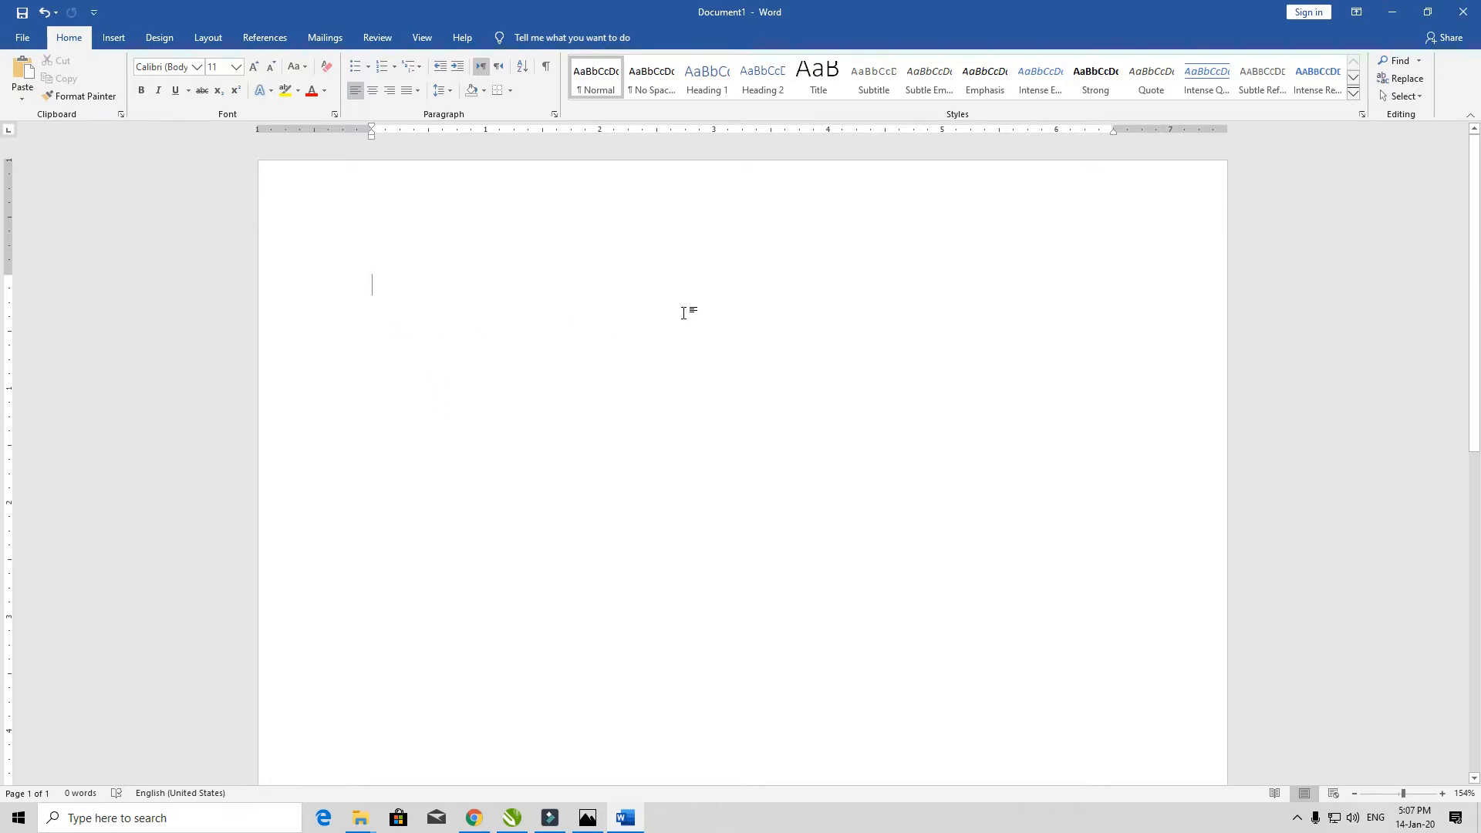
left_click(683, 279)
key("ctrl+z")
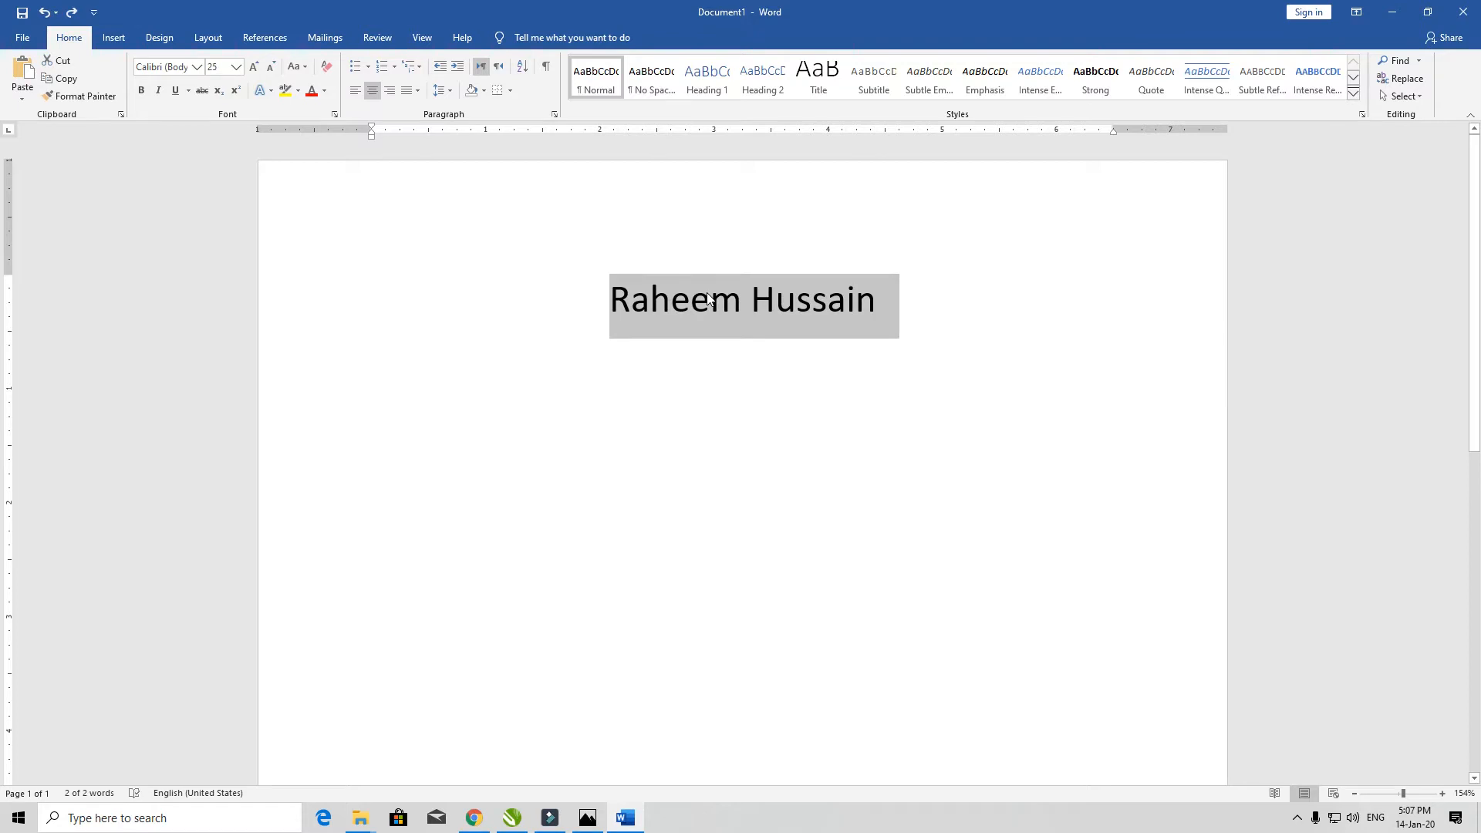
key("ctrl+x")
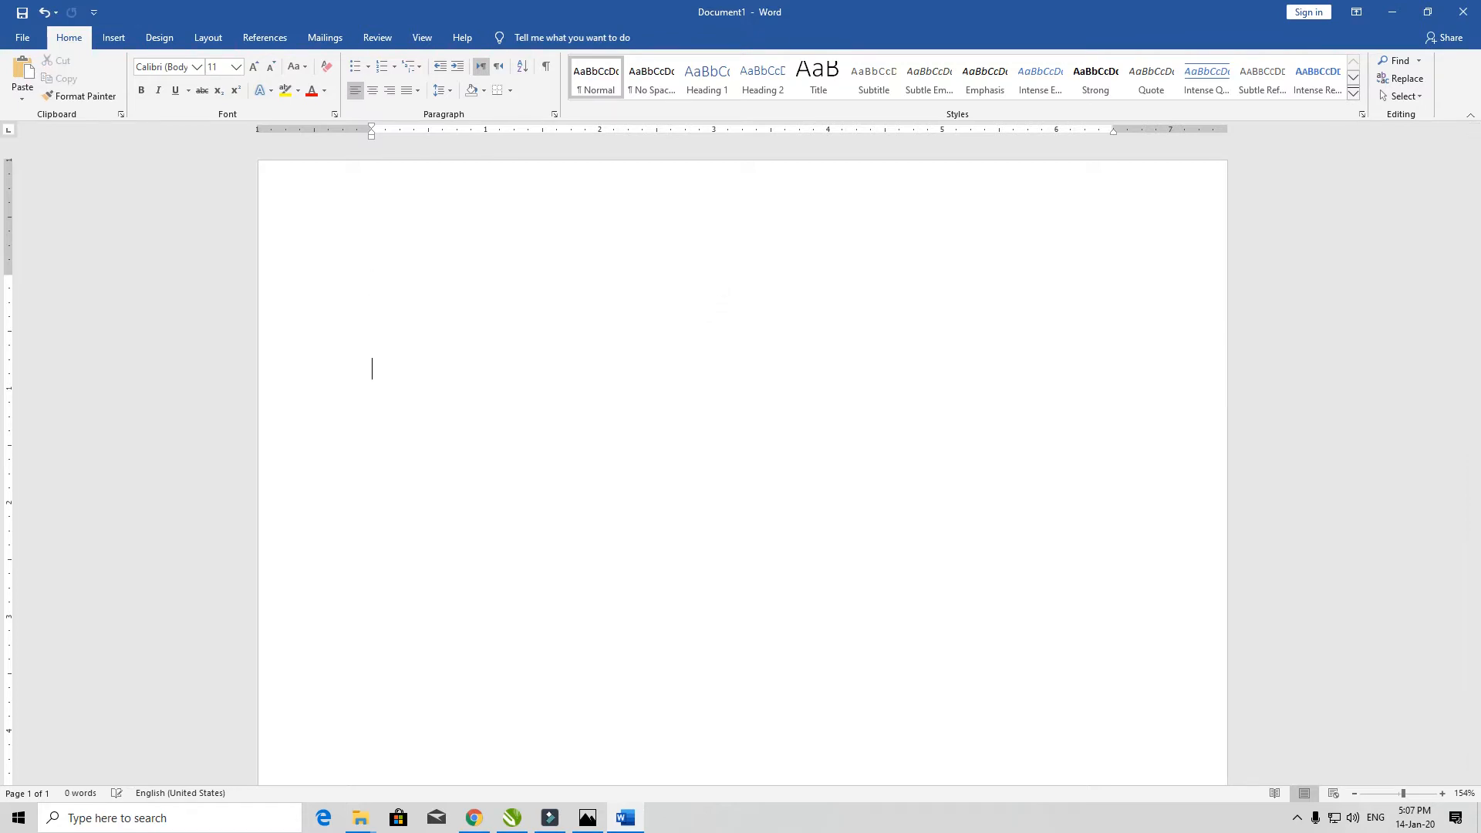
key("Return")
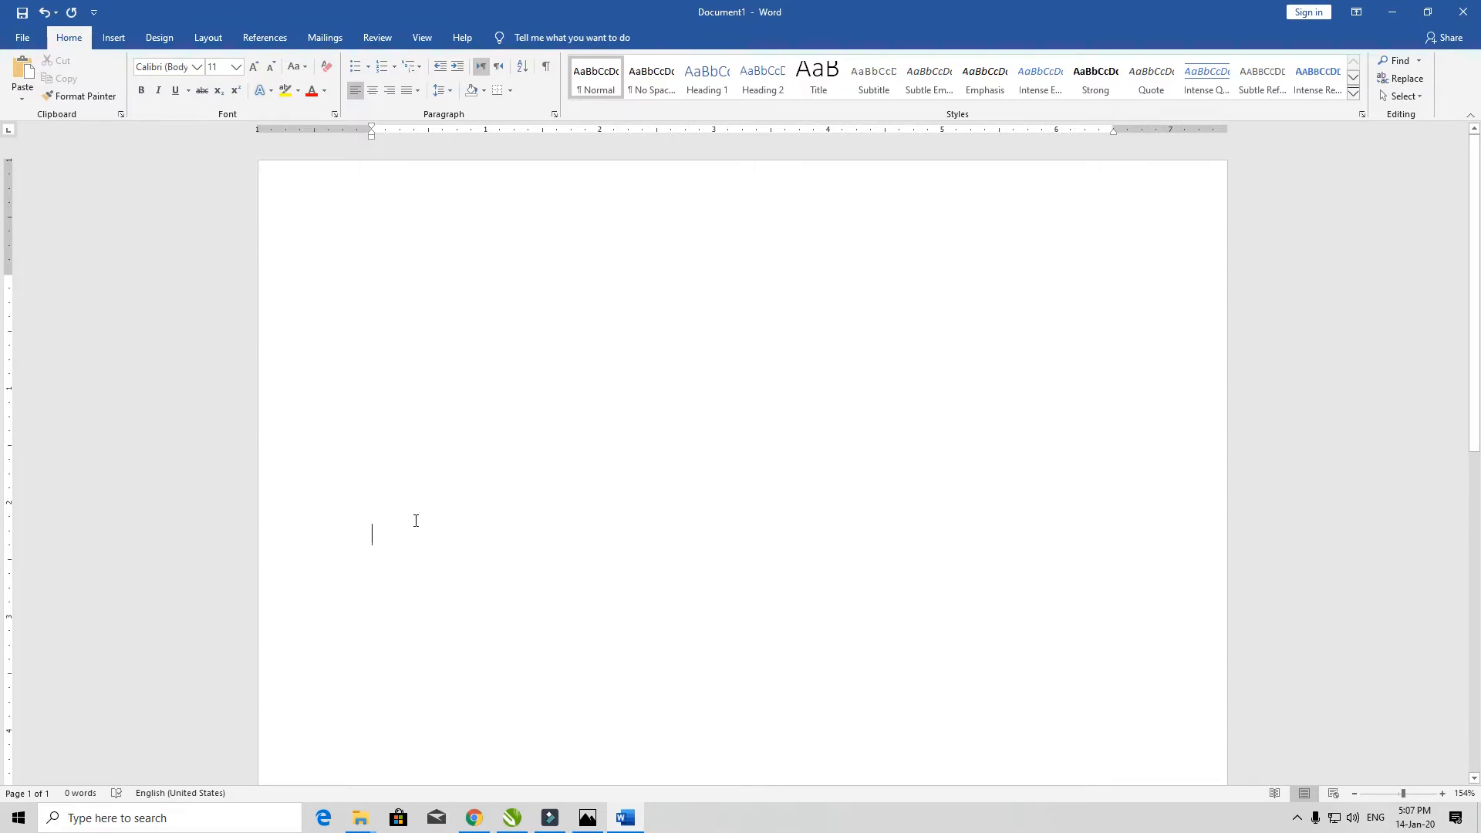
- Paste the name back onto the page, then undo and redo the paste
key("ctrl+v")
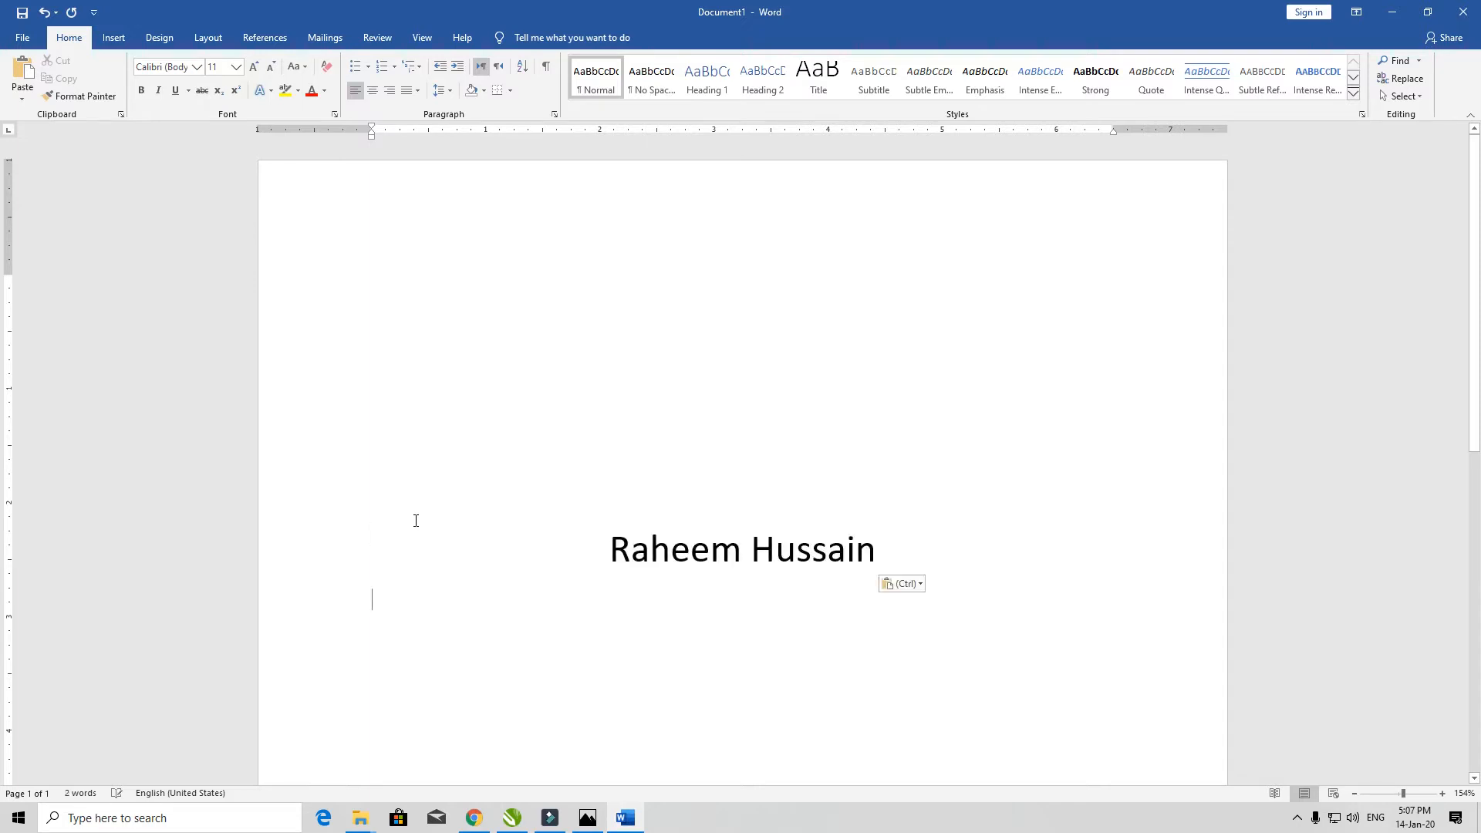
left_click(603, 551)
key("ctrl+z")
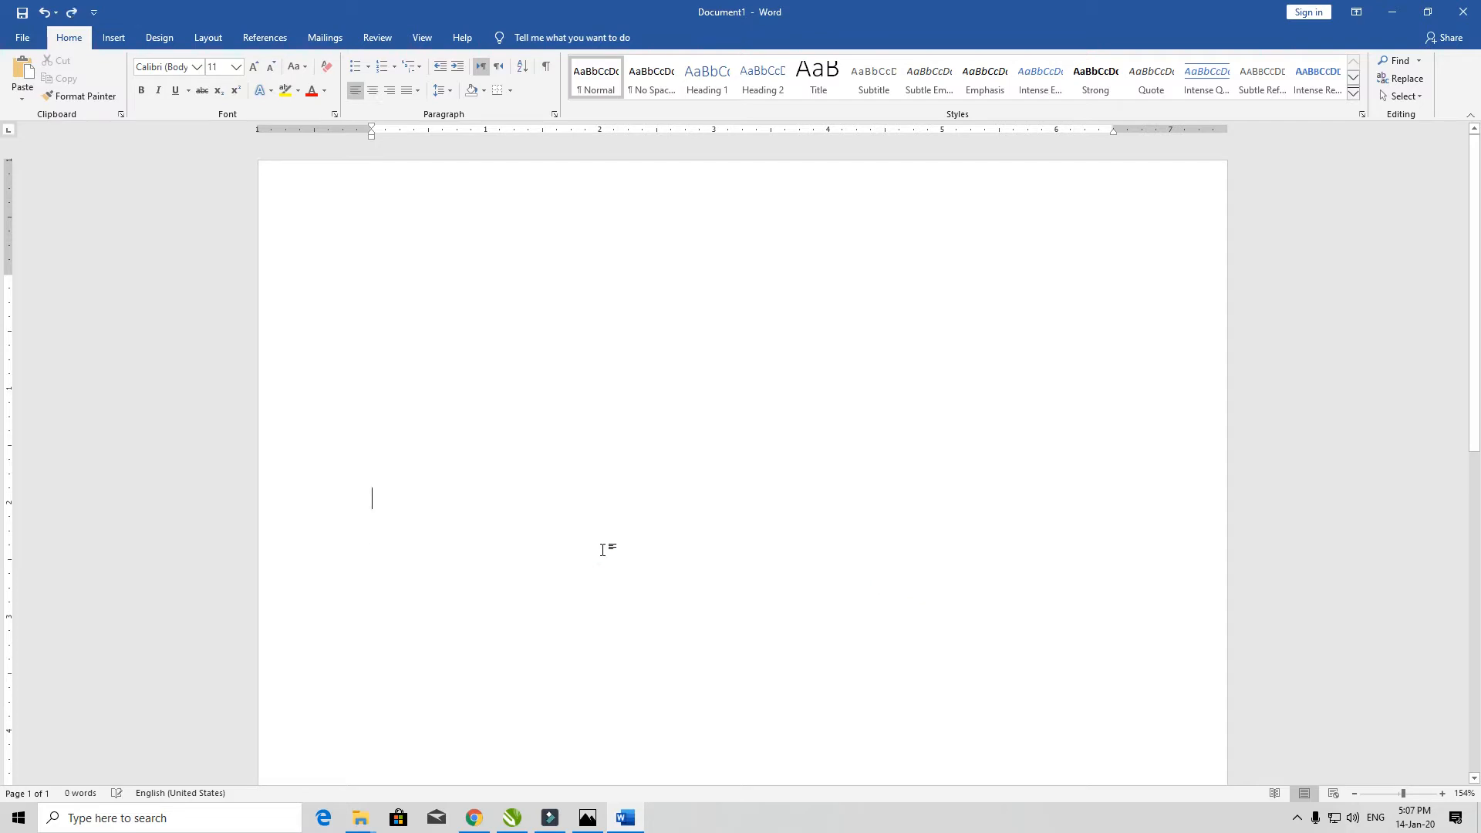
key("ctrl+y")
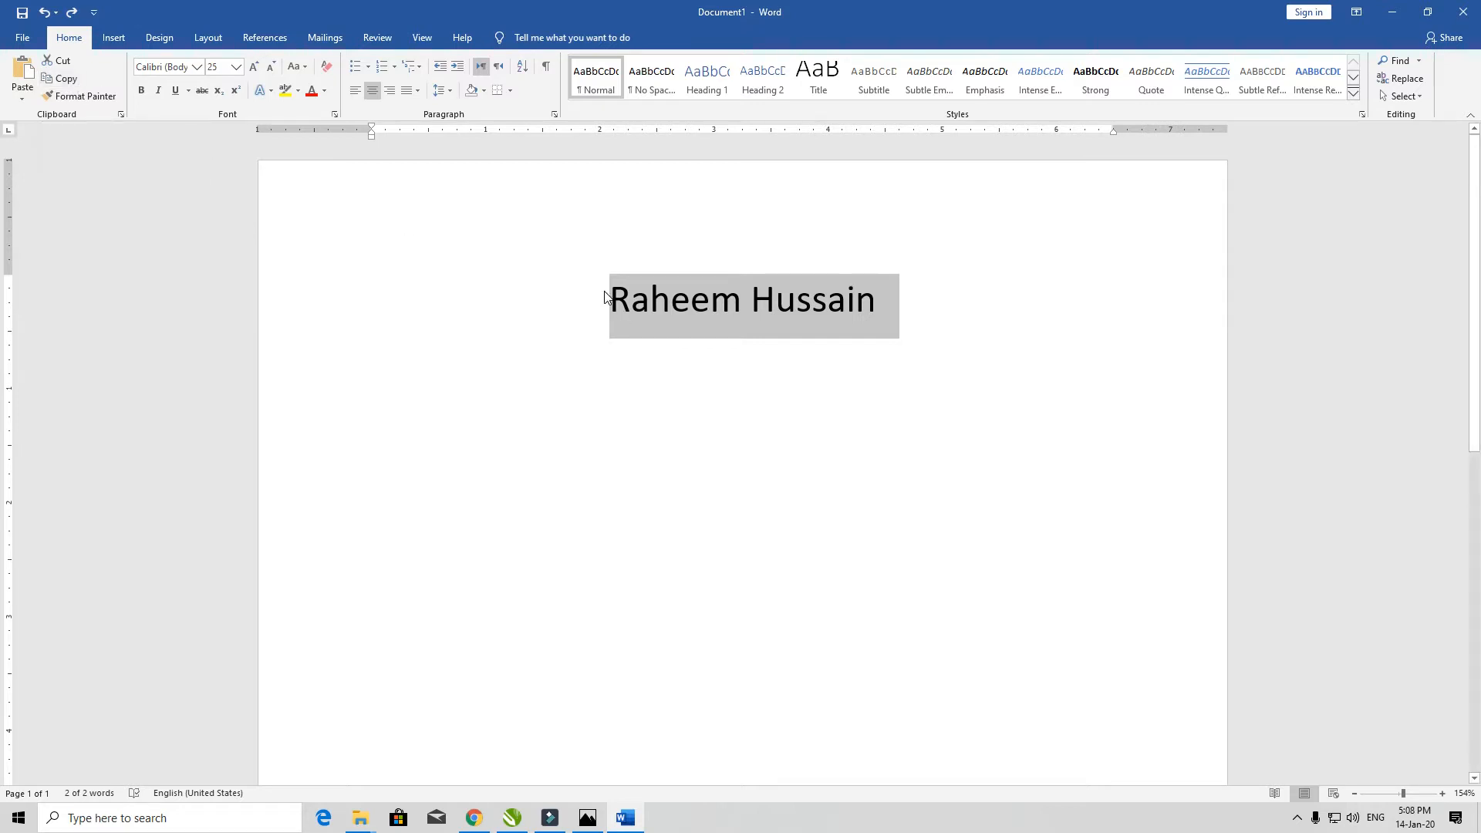
- Paste a second copy after the name, then replace it with a blank line
key("End")
key("ctrl+v")
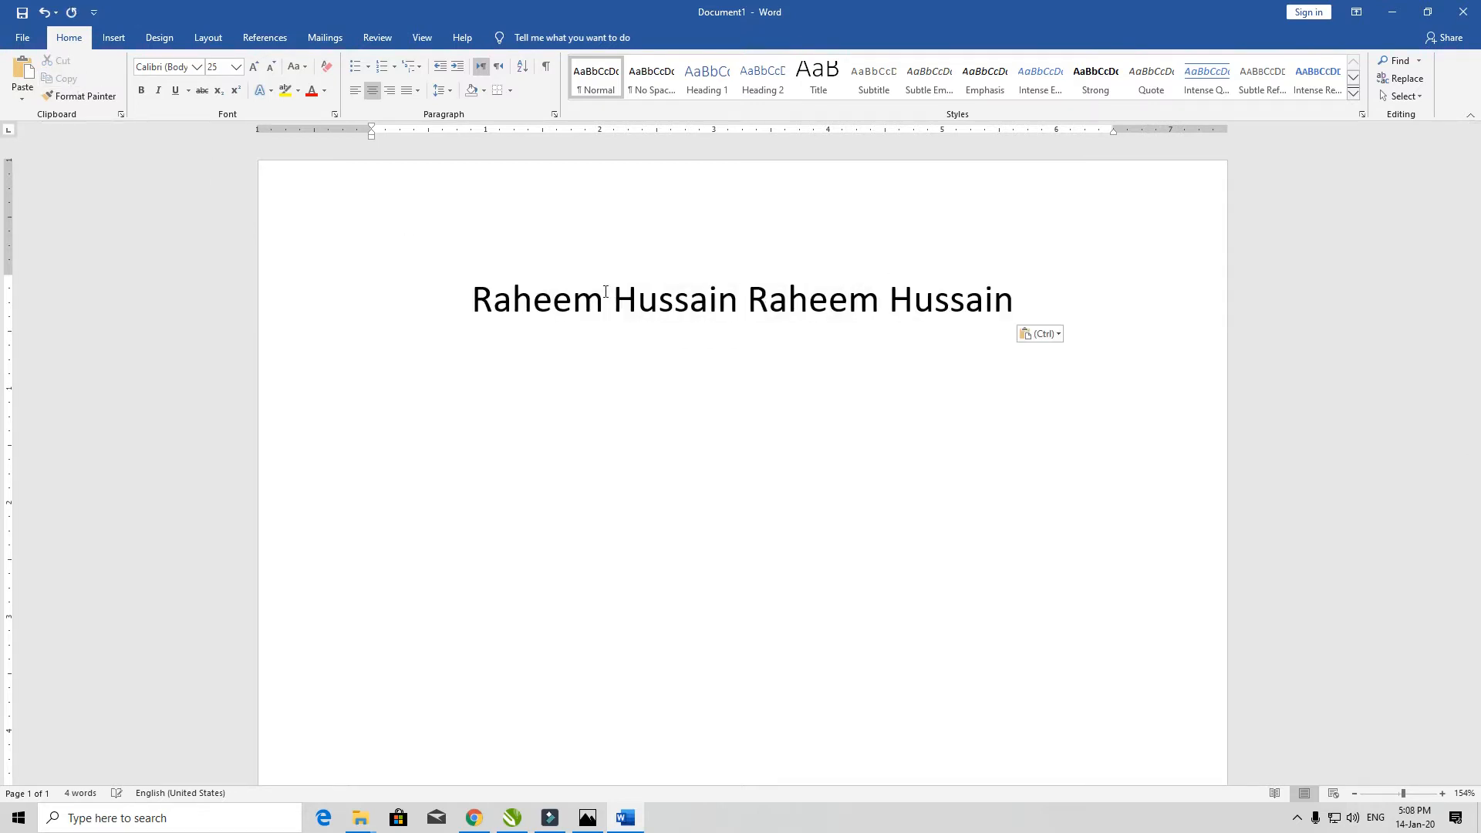
key("ctrl+shift+Left")
key("ctrl+shift+Left")
key("Return")
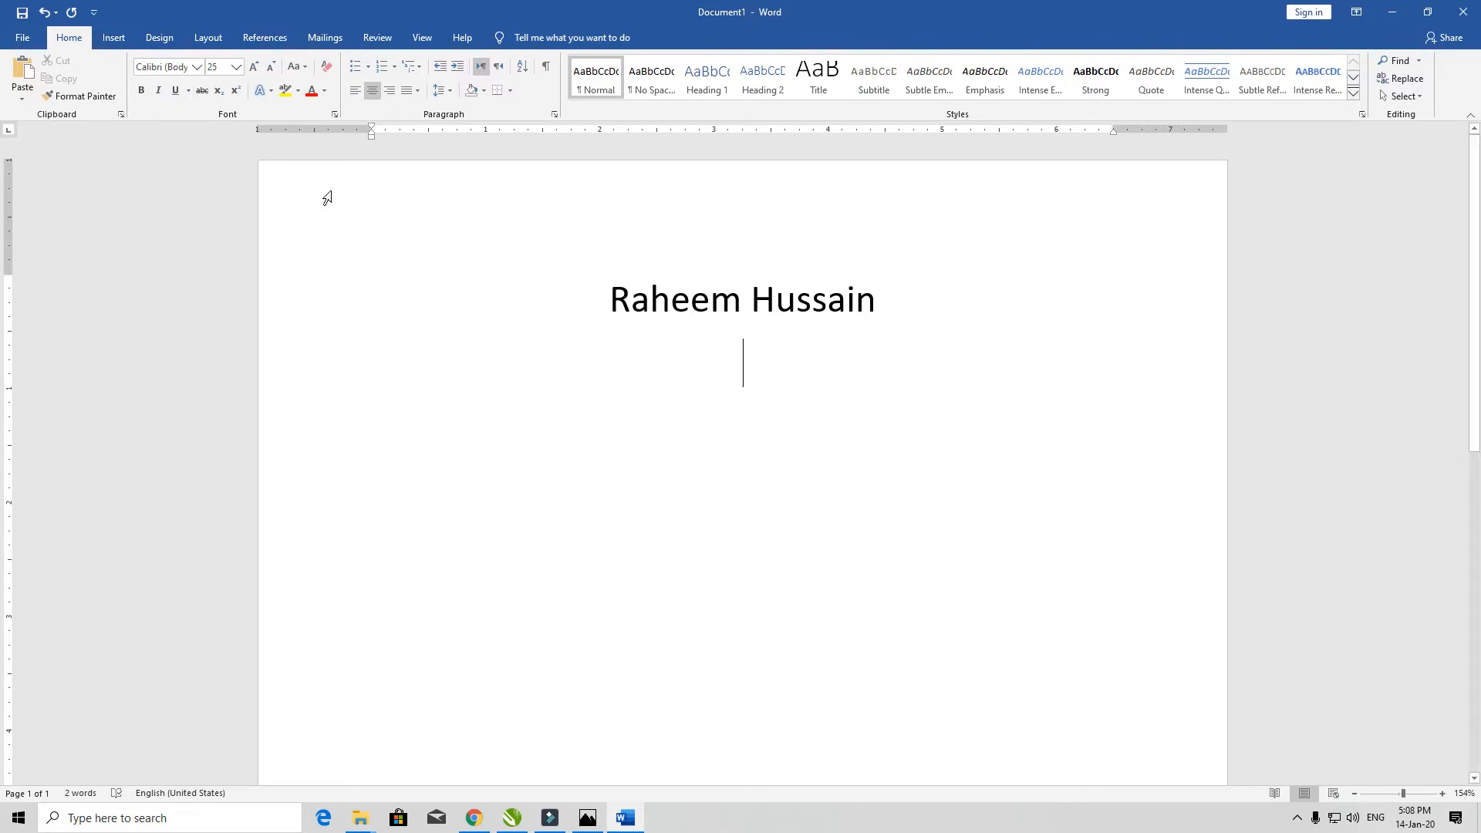
- Open and close the Font list, then select the whole name
left_click(196, 67)
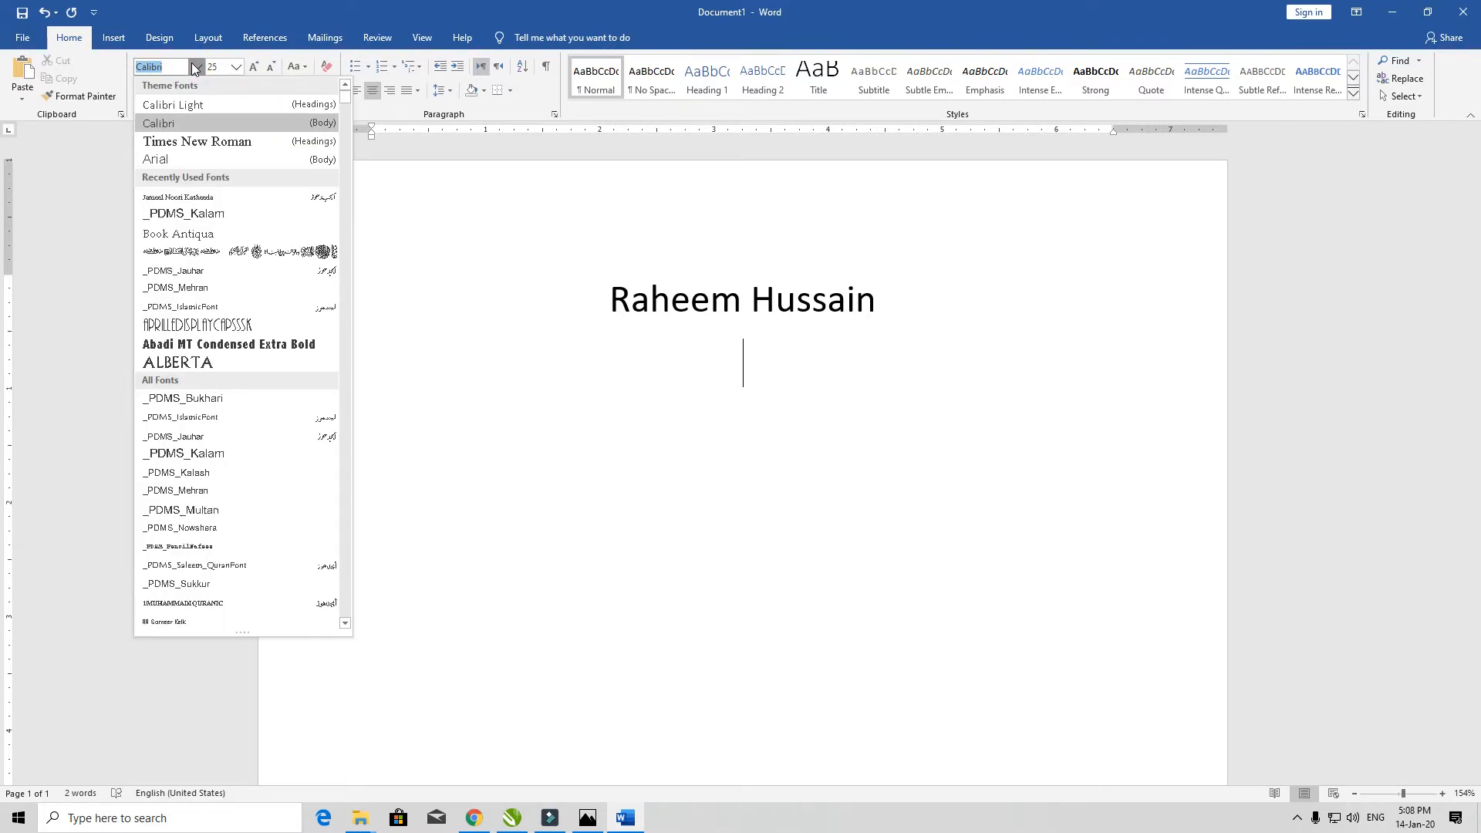
left_click(196, 68)
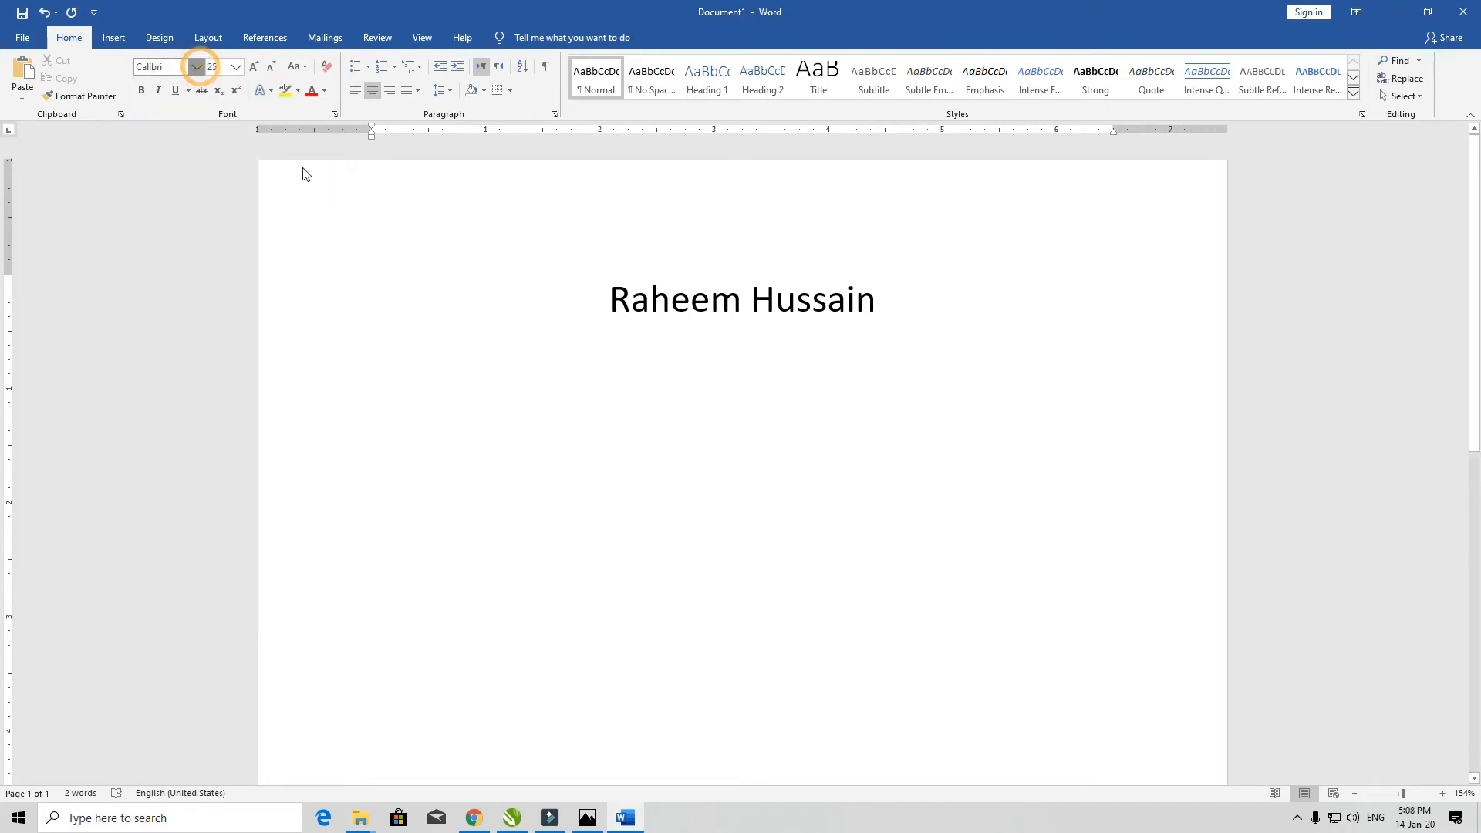
left_click(609, 298)
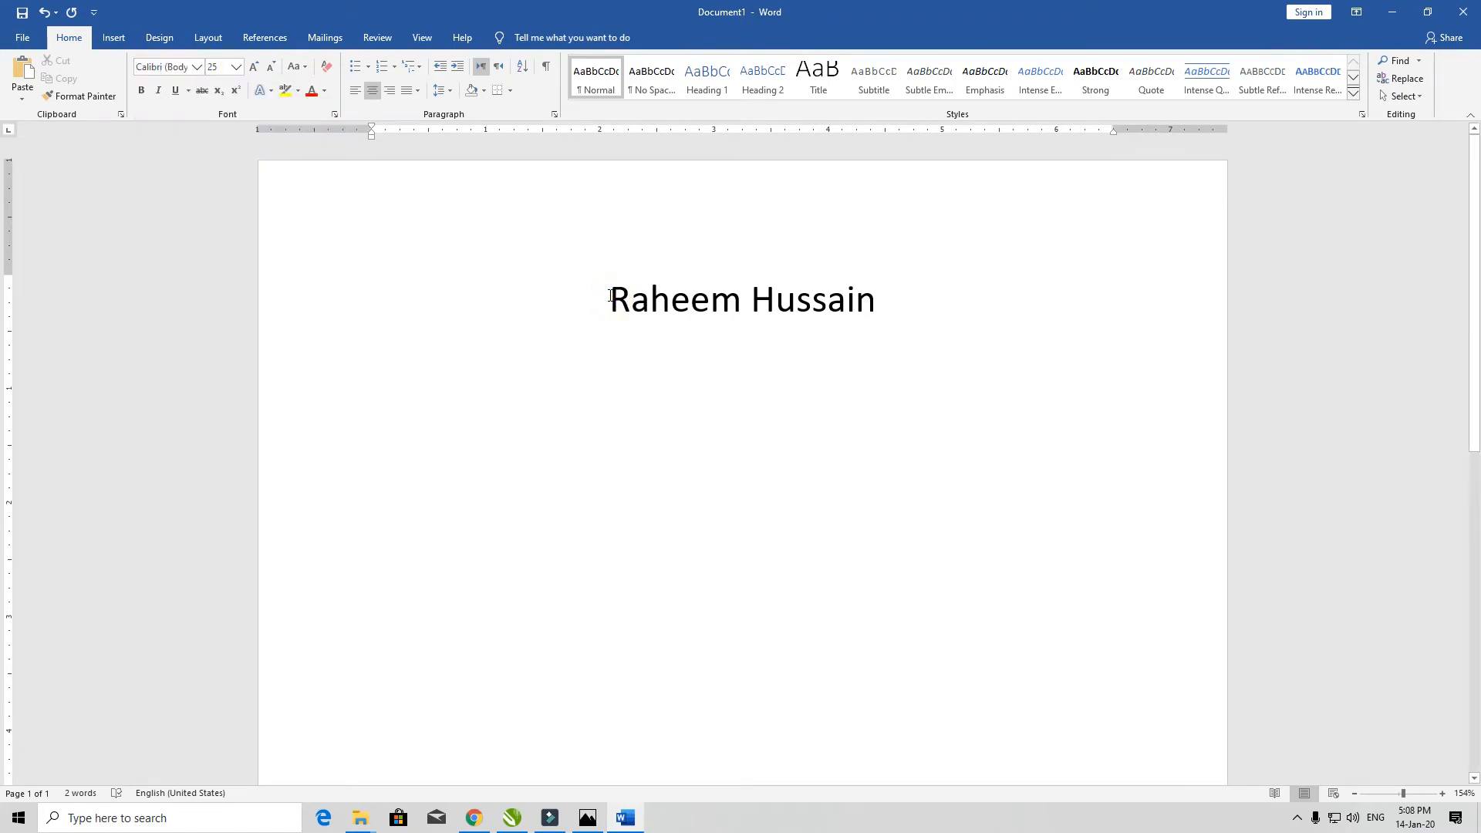
key("ctrl+a")
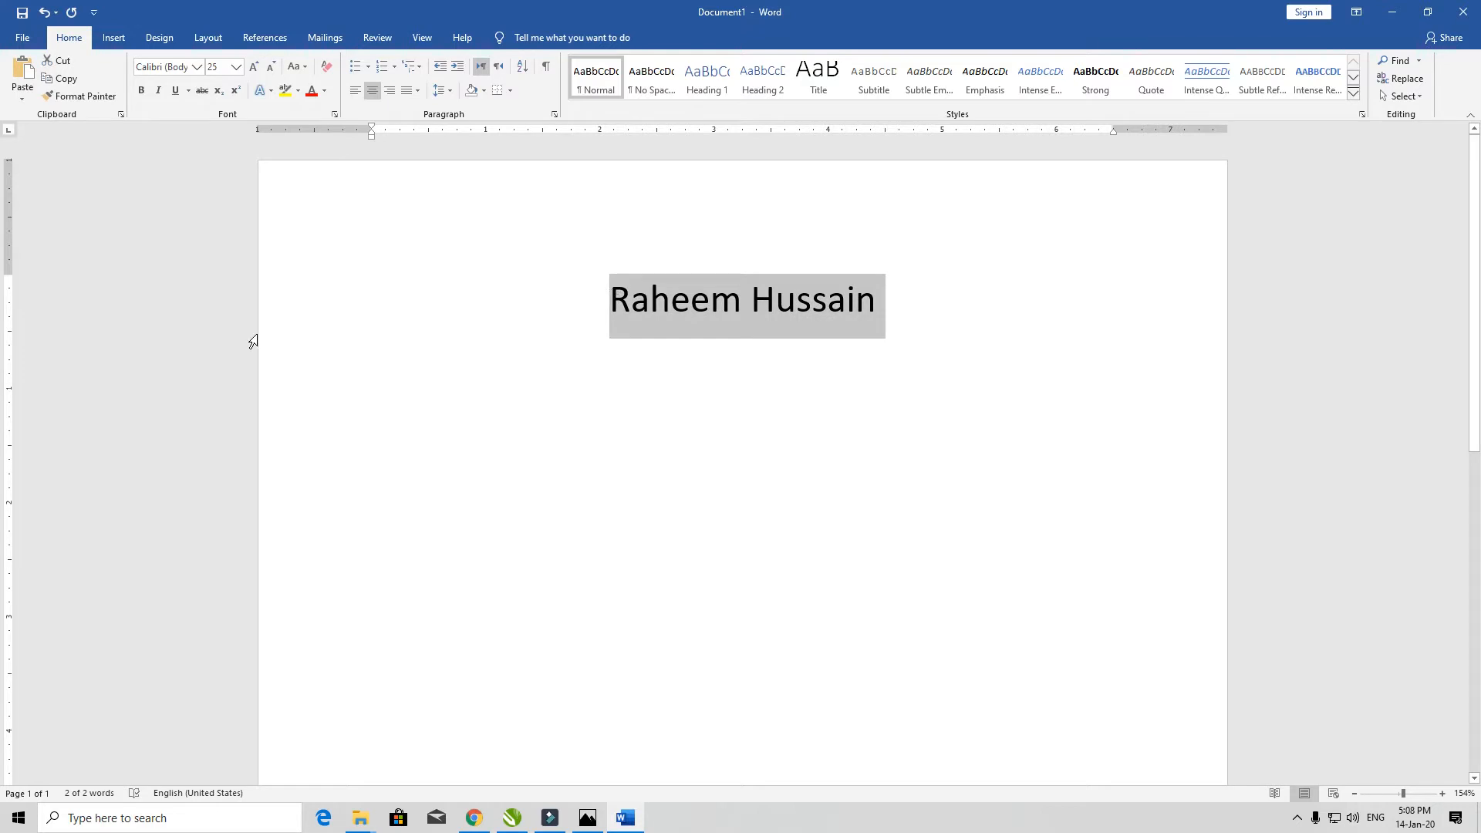
- Scroll through the Font list previewing fonts, keeping the name in Calibri (Body)
left_click(199, 67)
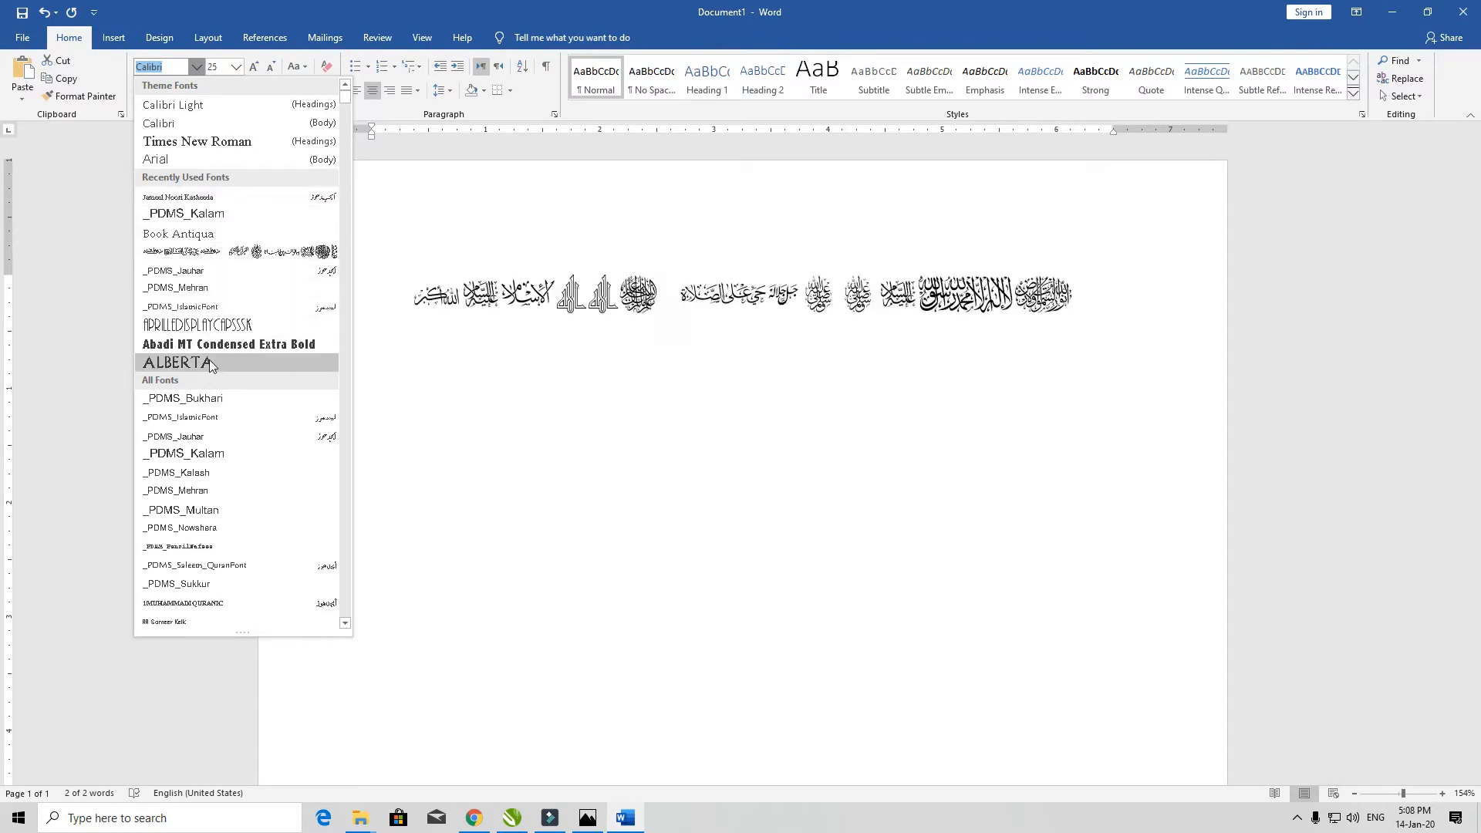
scroll(213, 389, "down", 6)
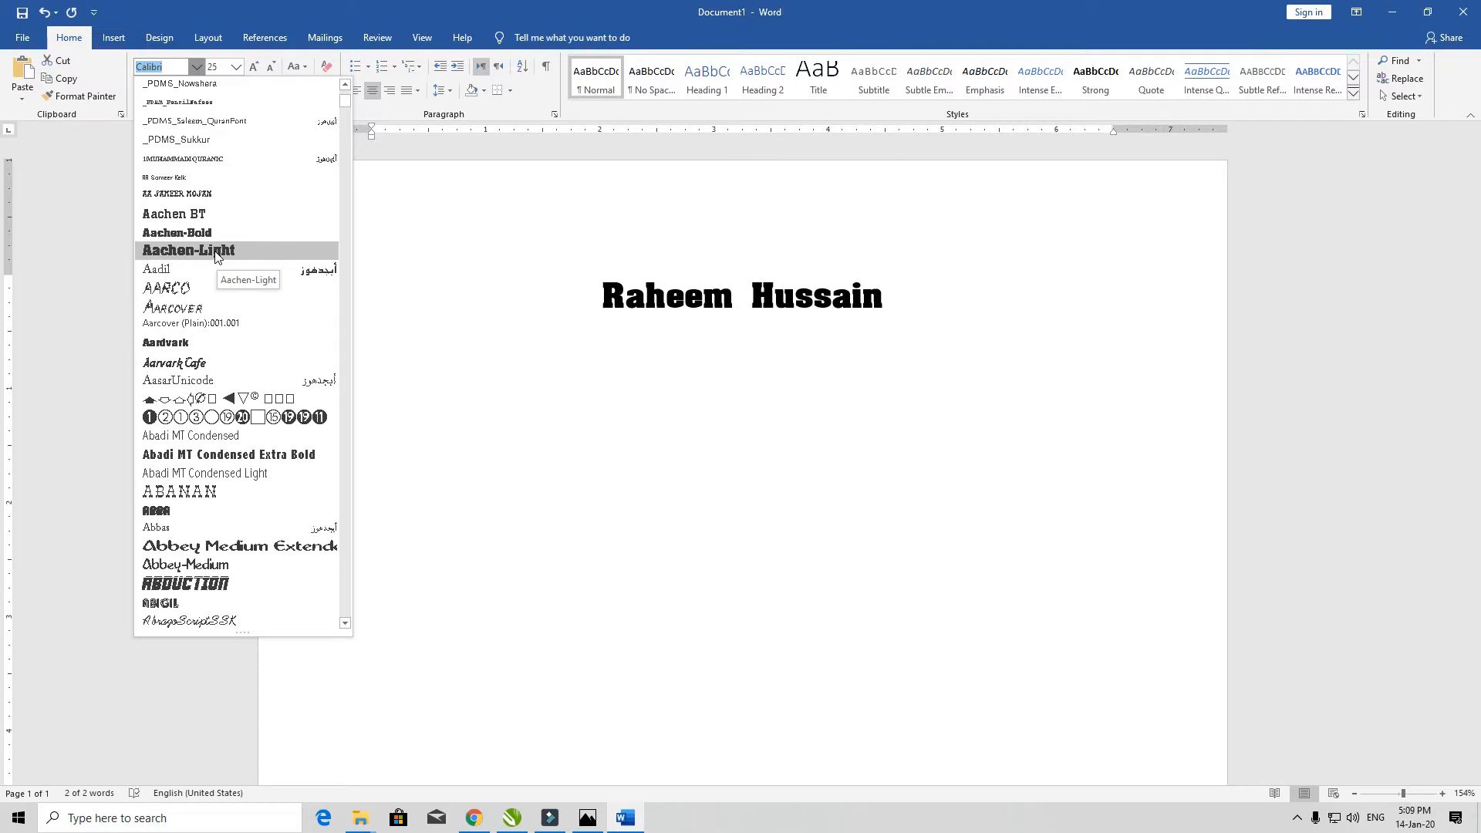
scroll(215, 256, "down", 5)
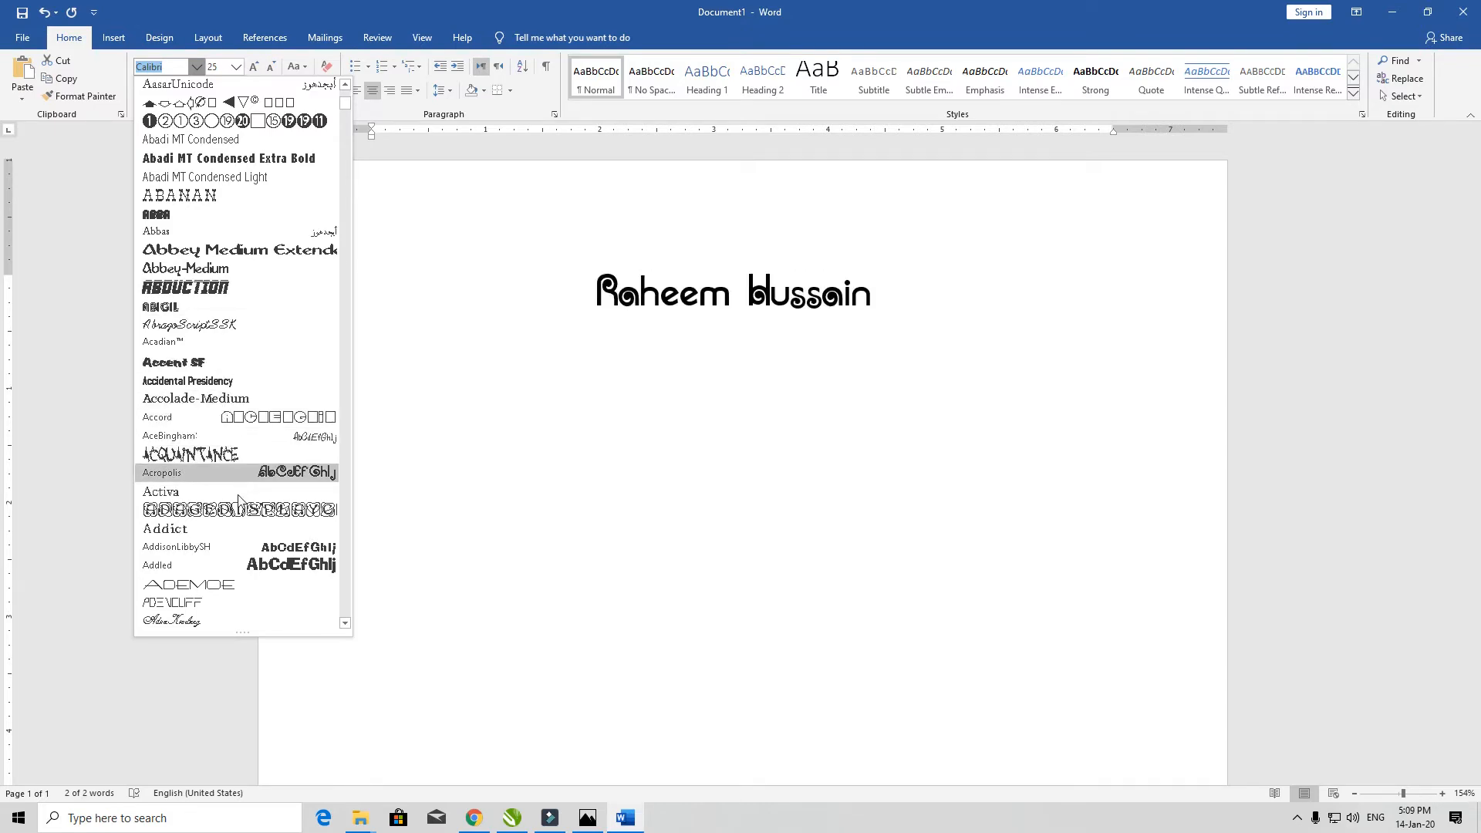
scroll(235, 515, "down", 15)
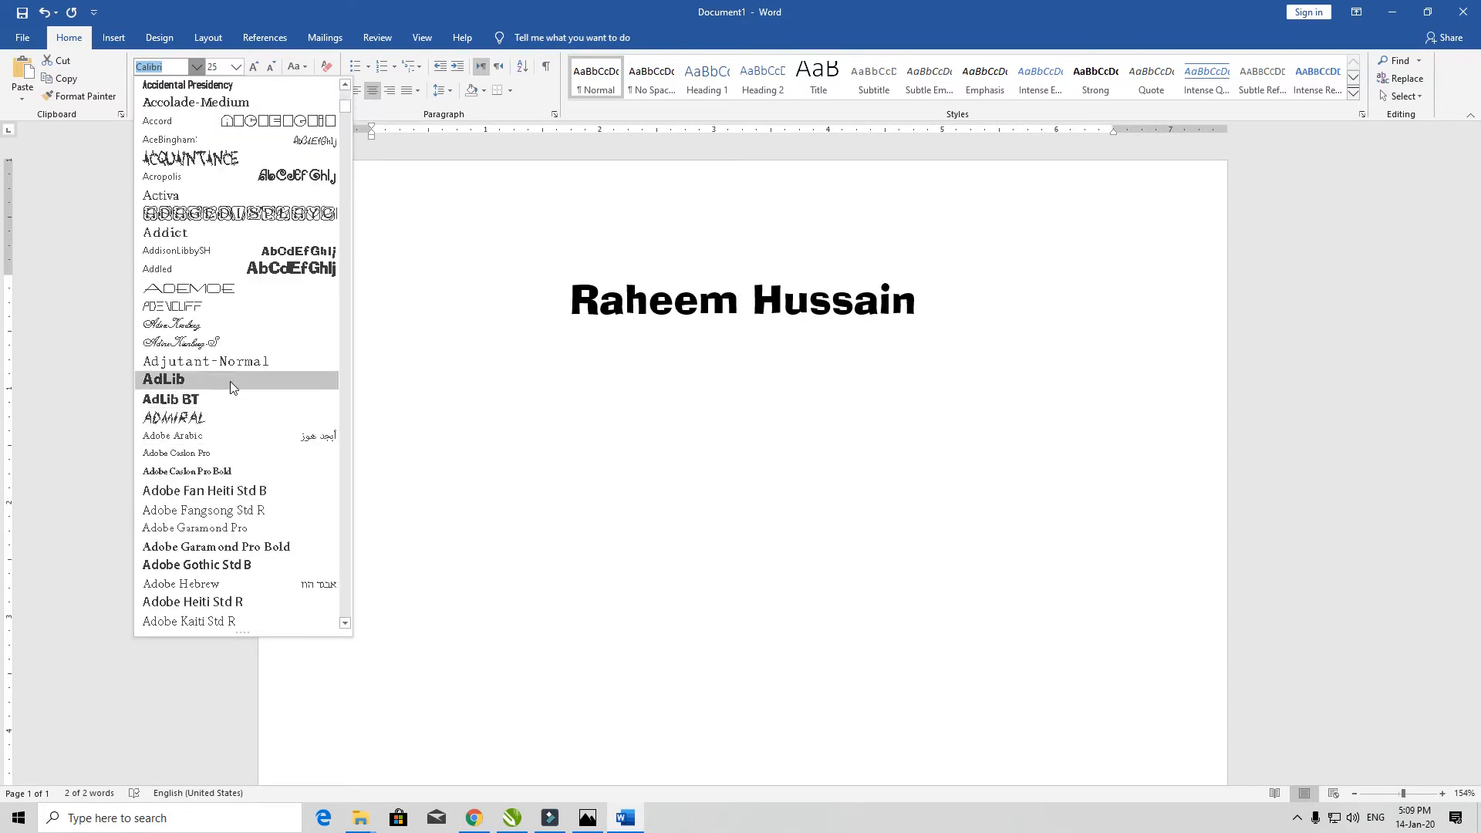
scroll(236, 429, "down", 12)
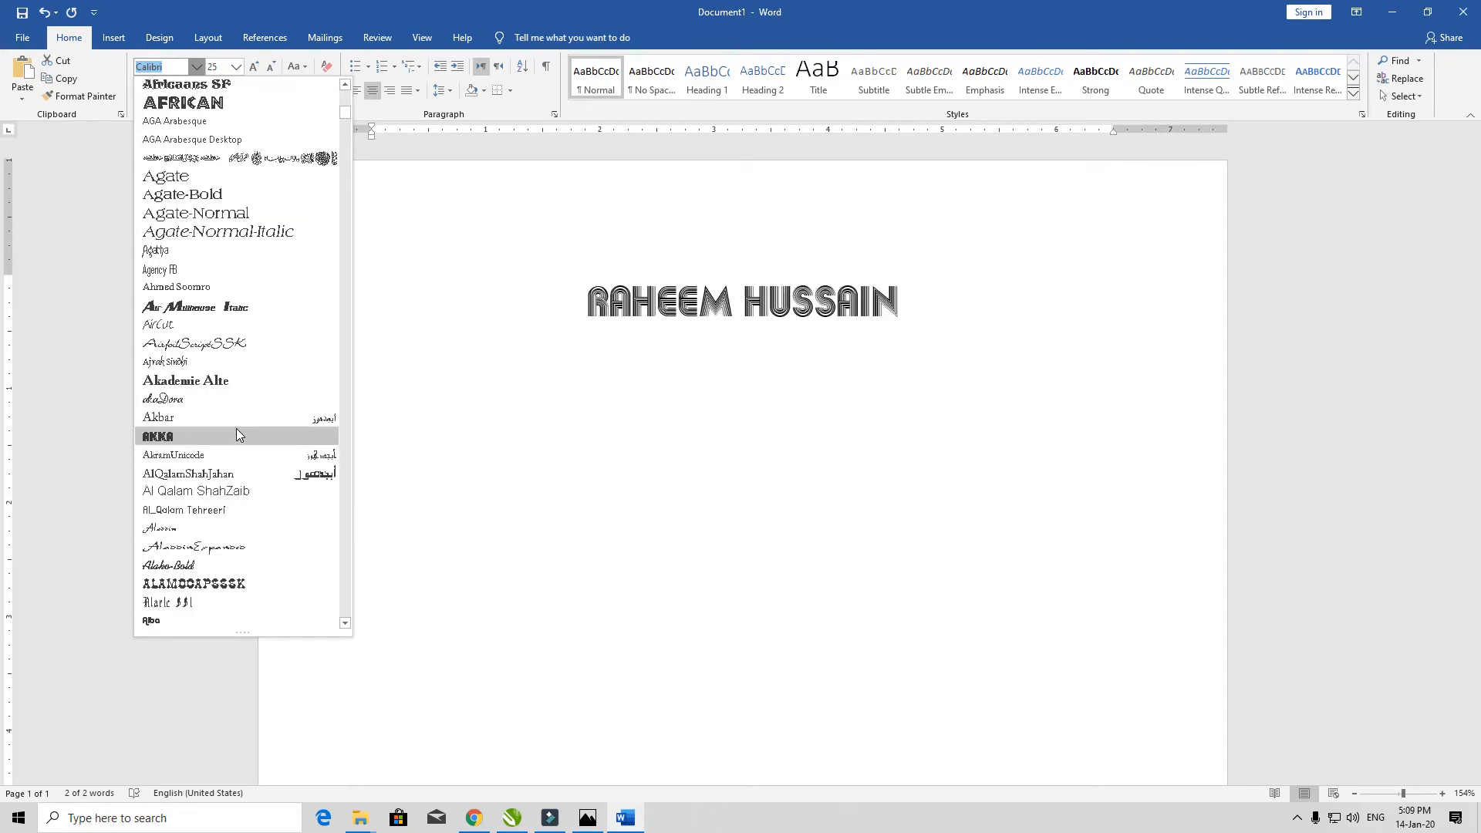
scroll(234, 390, "down", 8)
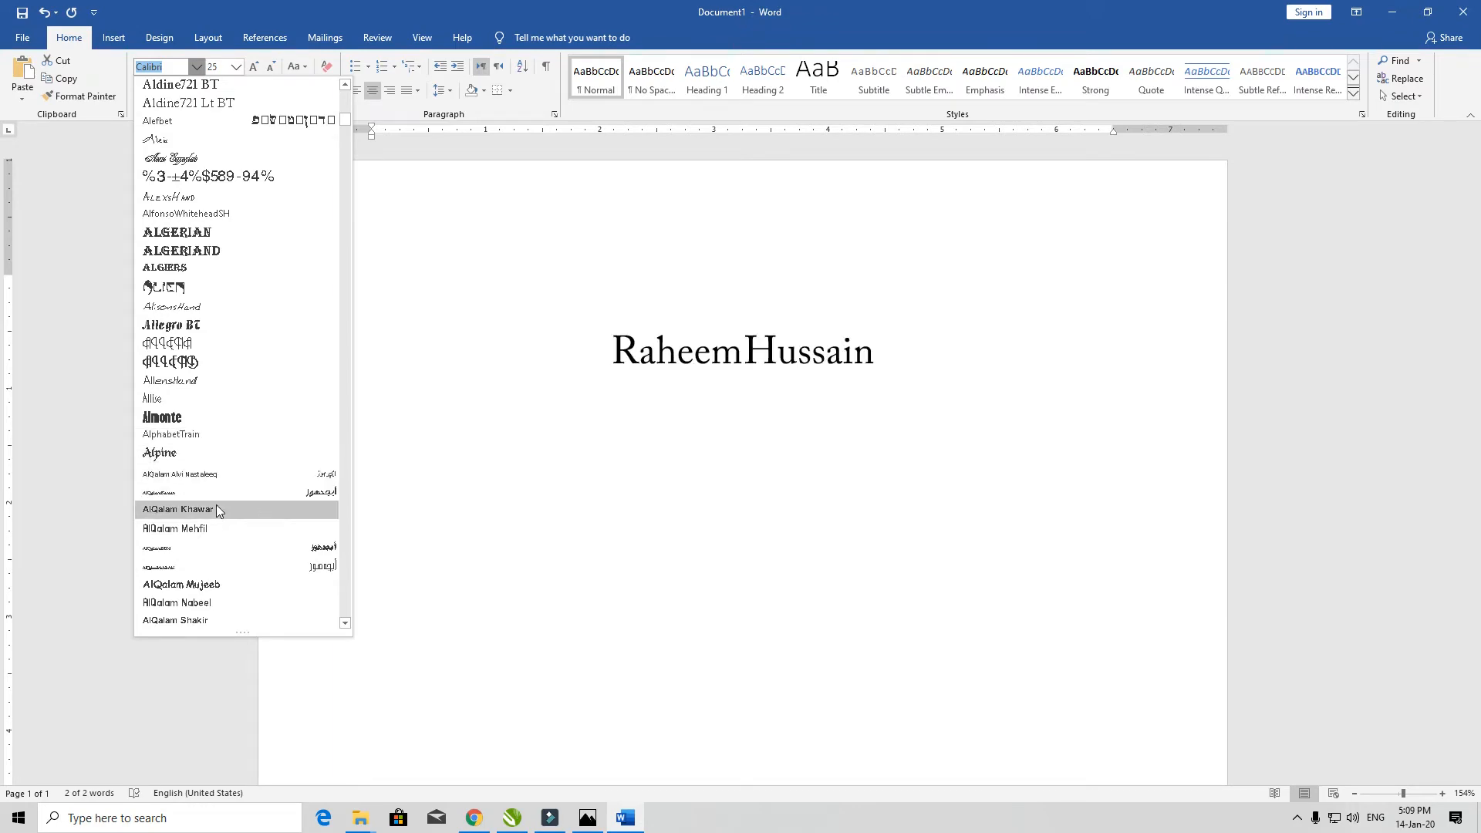
scroll(216, 505, "down", 10)
scroll(214, 532, "down", 10)
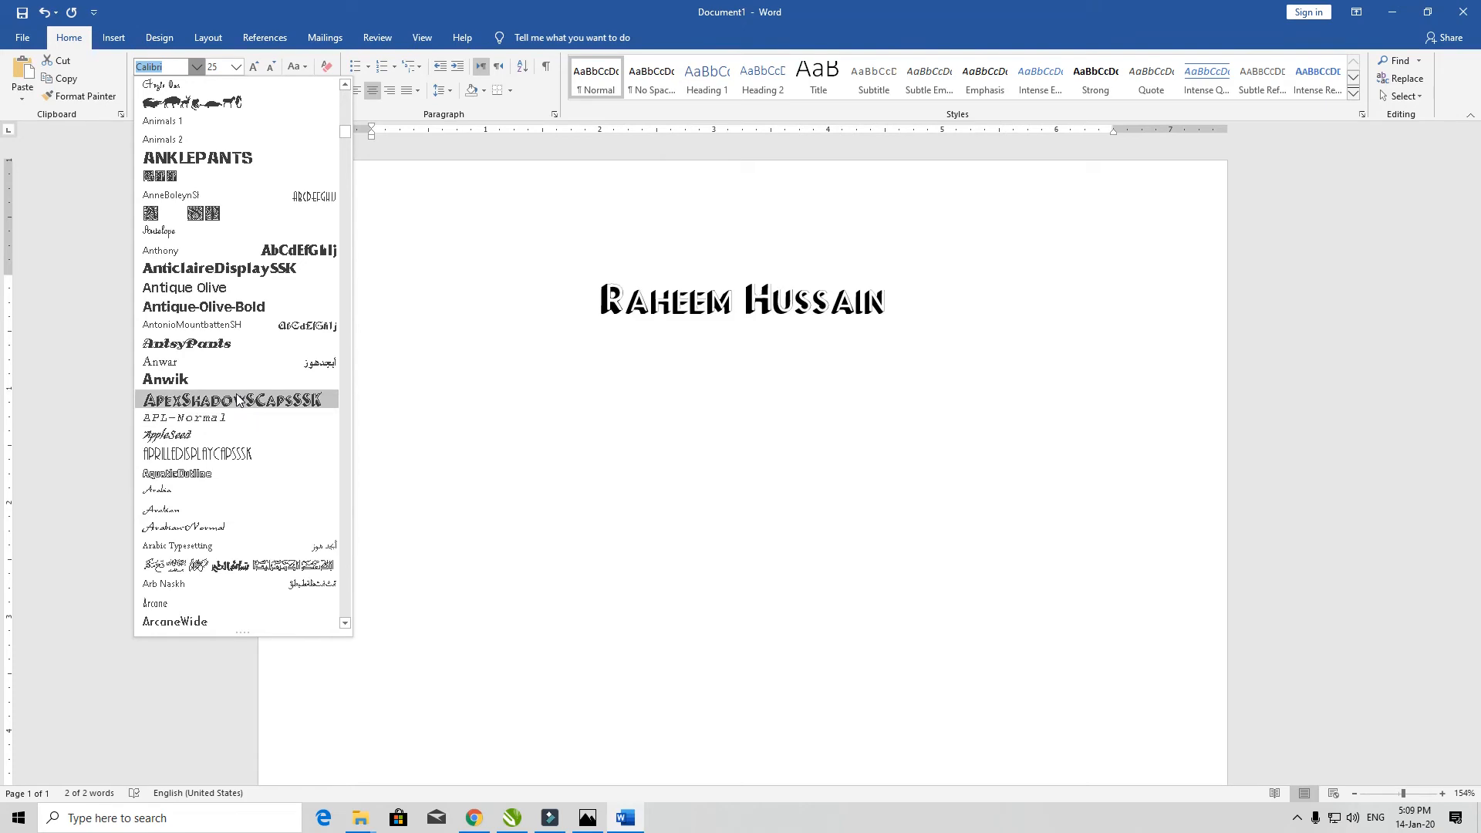
scroll(252, 146, "up", 15)
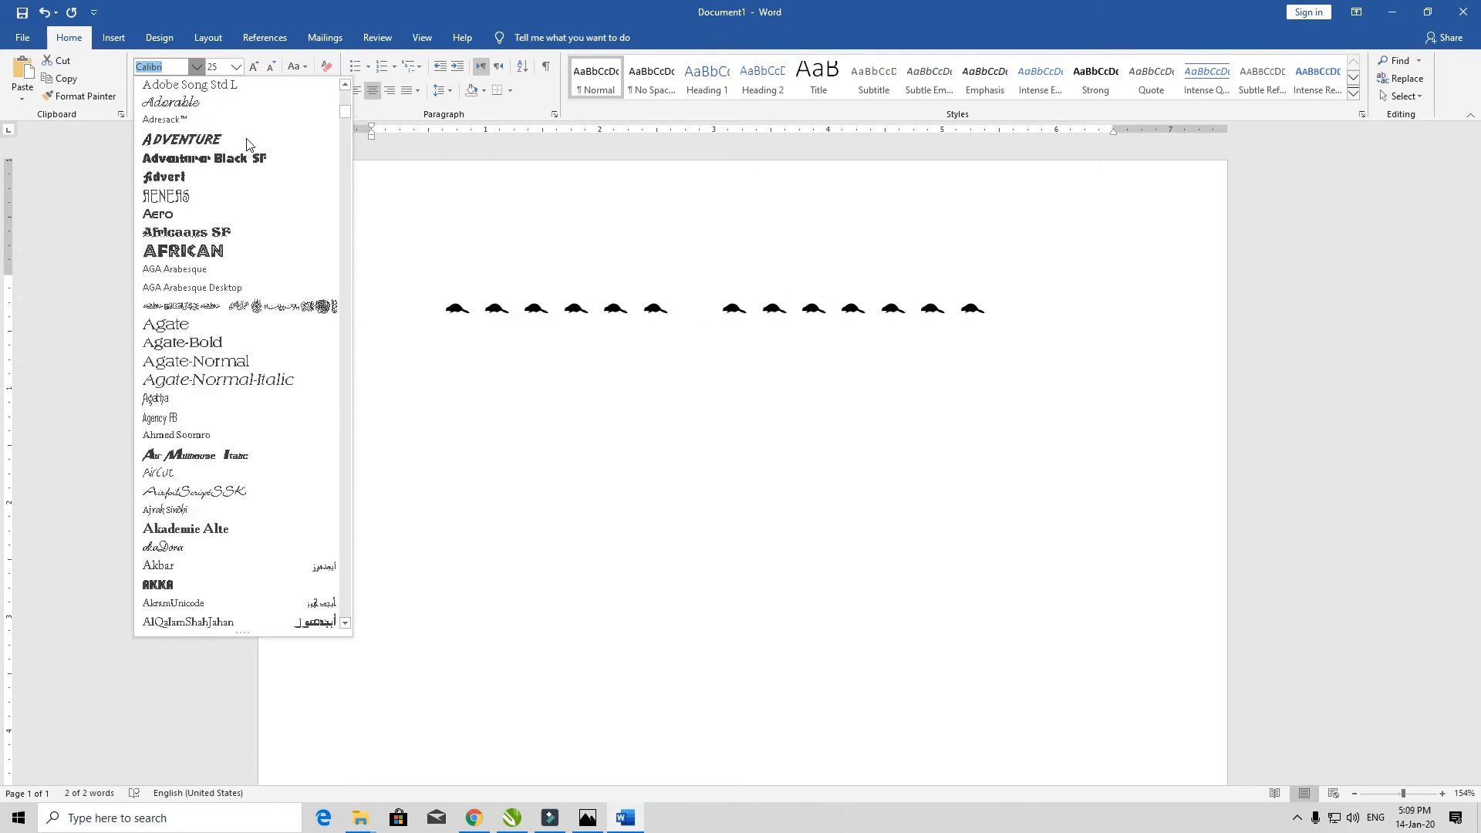
left_click(521, 231)
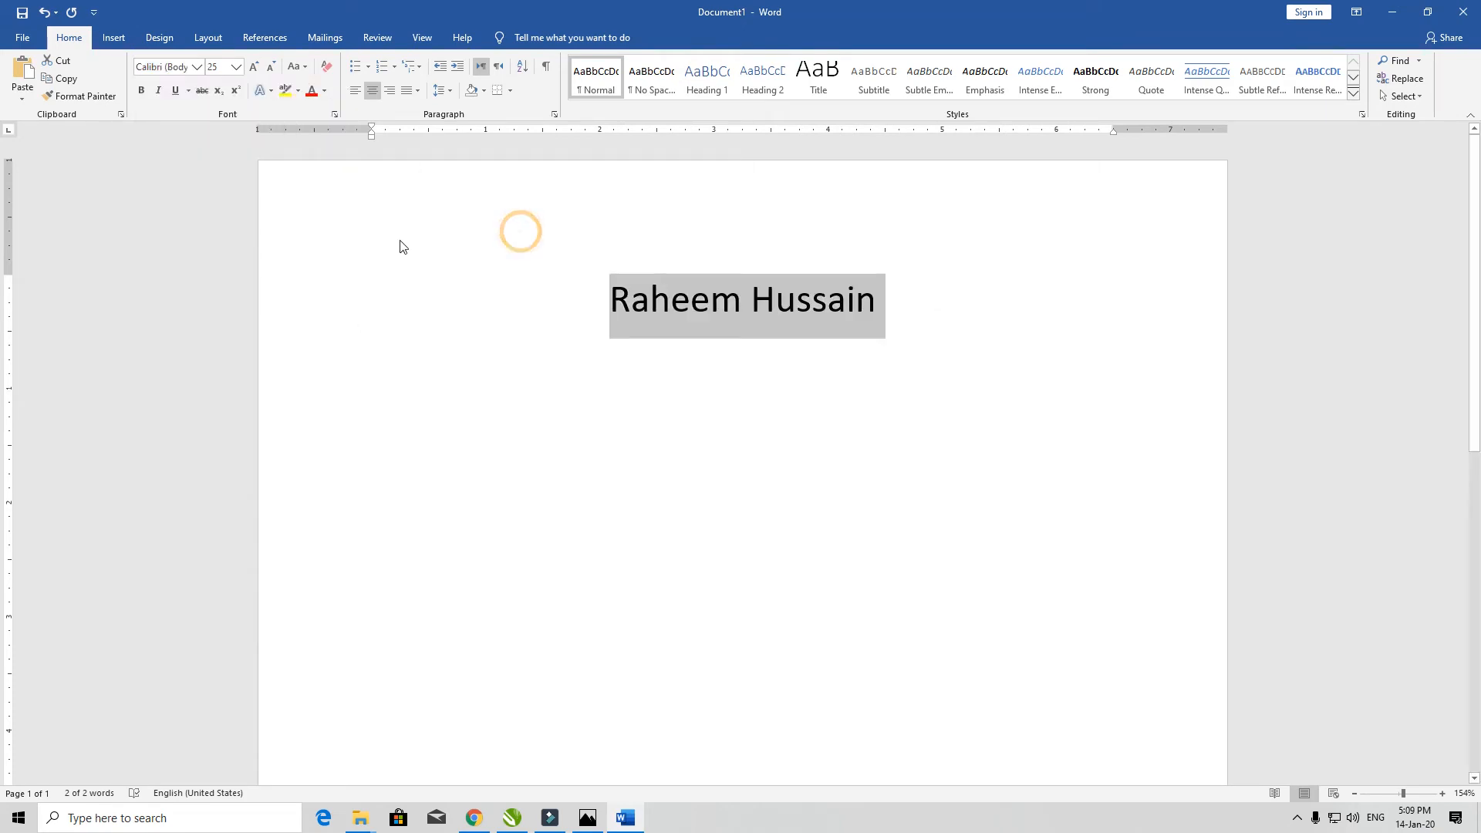
- Check the Font Size list, then enlarge the name four steps with Grow Font
left_click(237, 68)
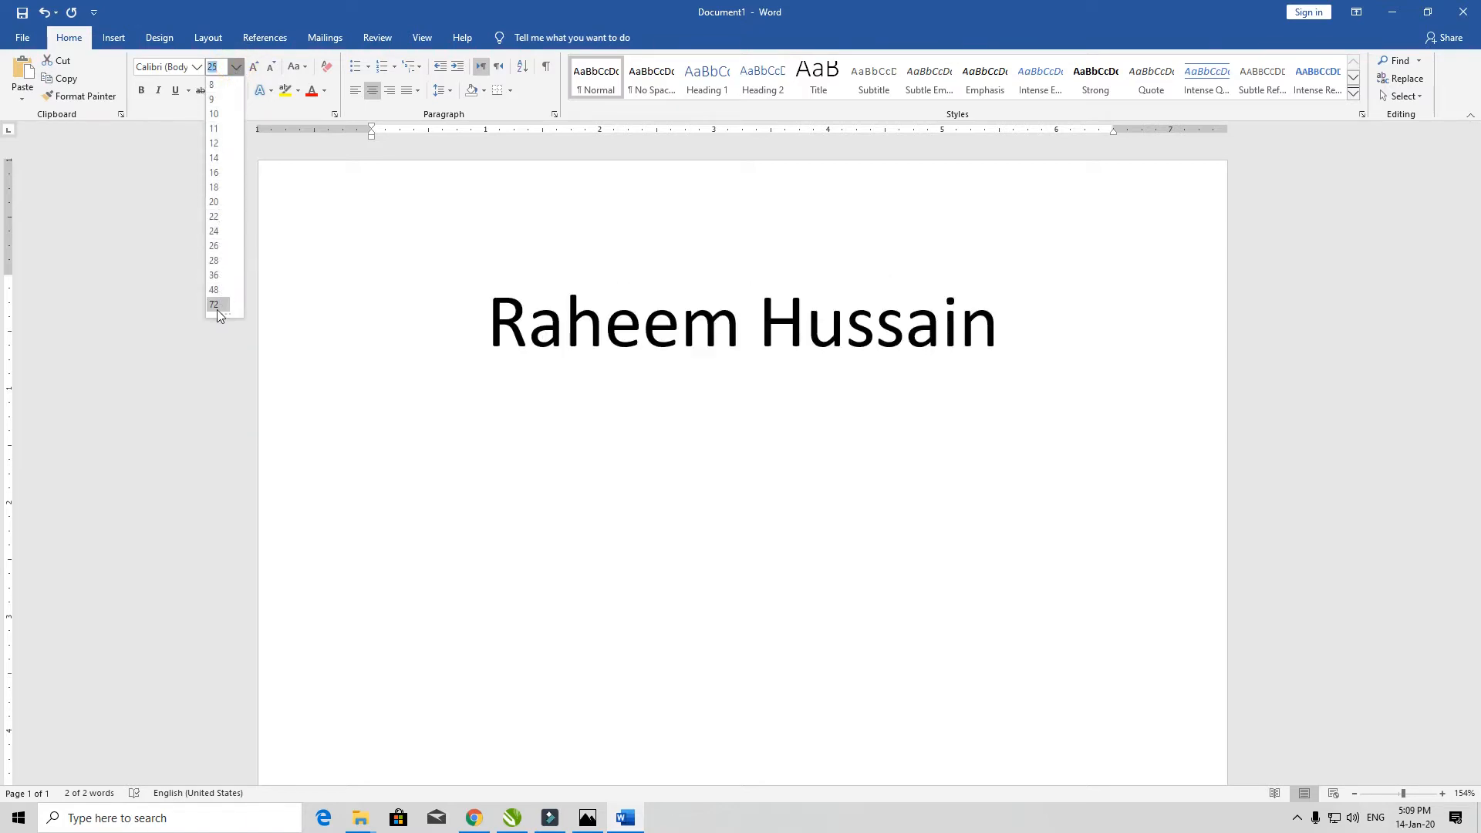
left_click(391, 235)
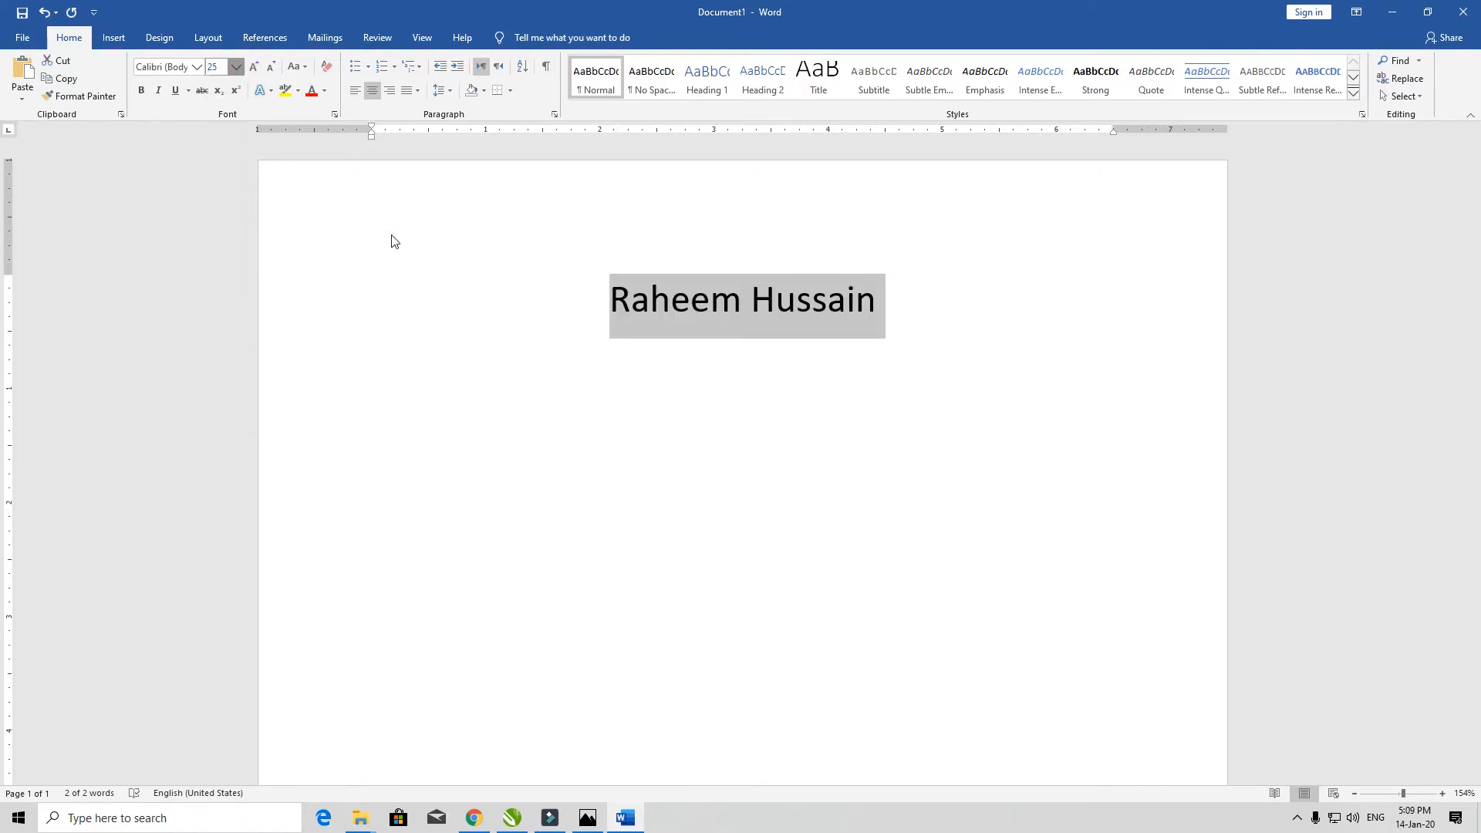
left_click(258, 69)
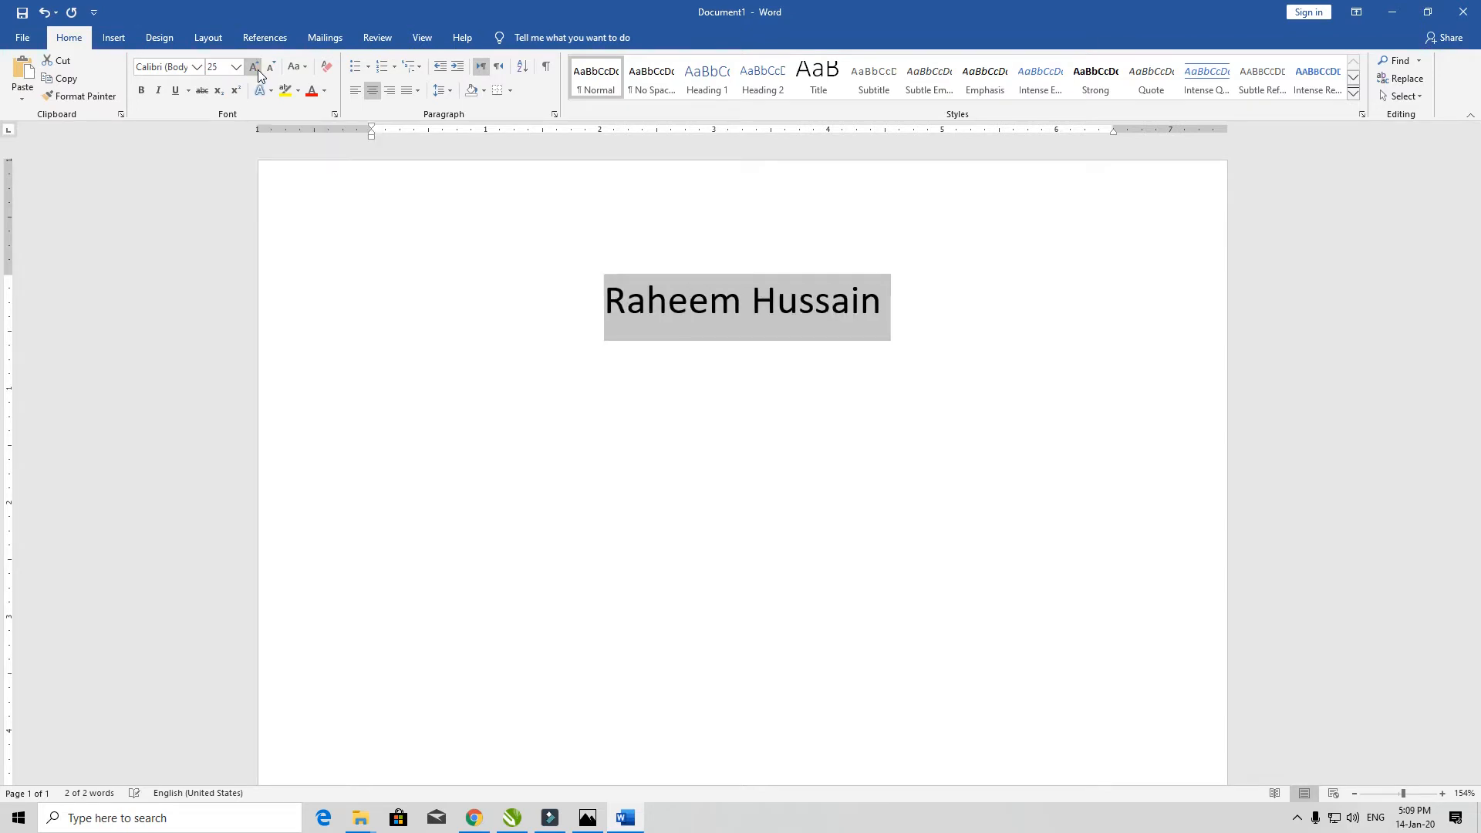
left_click(258, 69)
left_click(258, 69)
left_click(258, 70)
left_click(258, 70)
left_click(257, 69)
left_click(258, 69)
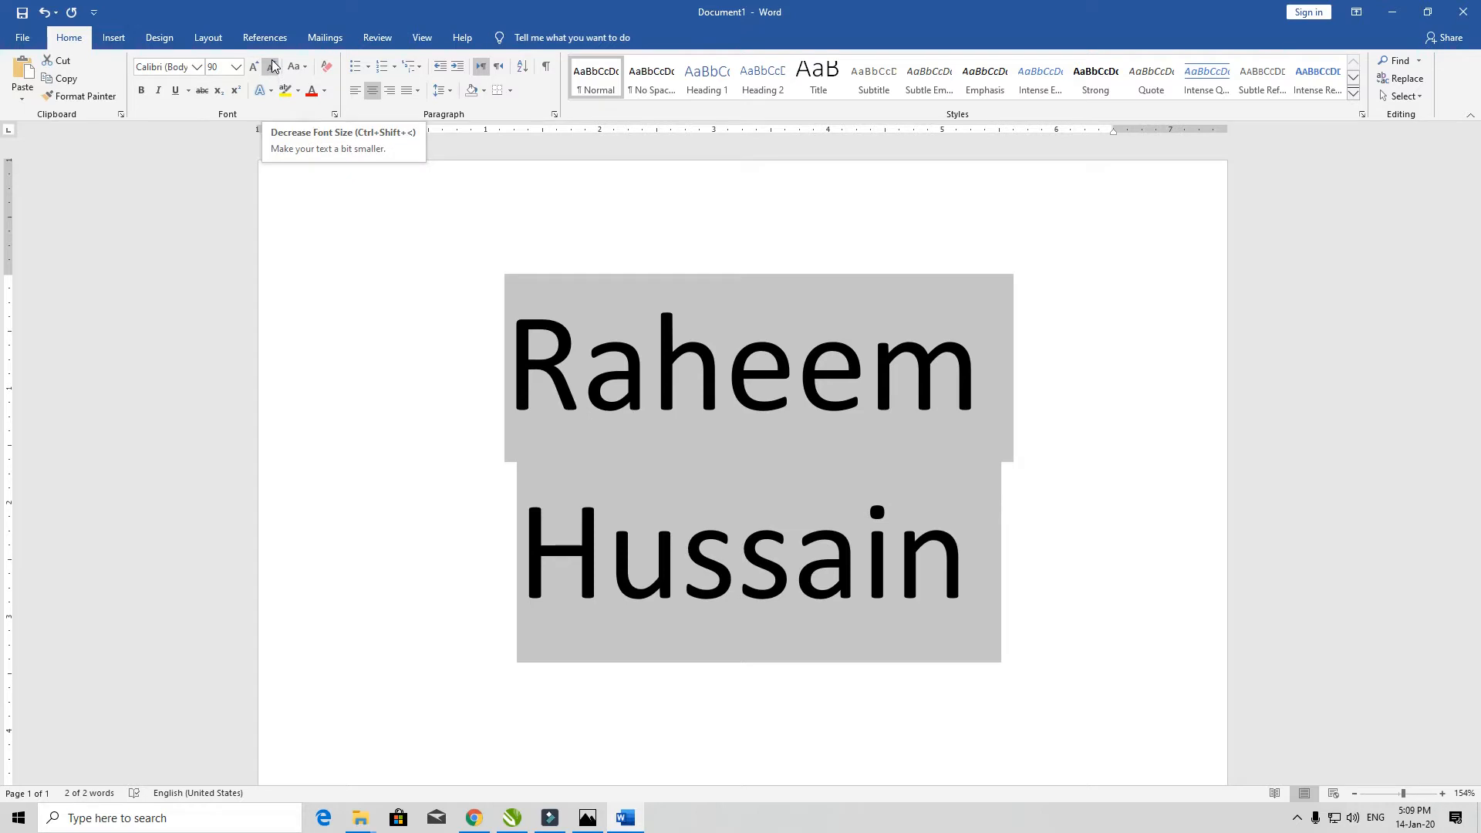
- Shrink the name three steps down to 28 pt and bring up the Change Case options
left_click(271, 69)
left_click(271, 70)
left_click(271, 69)
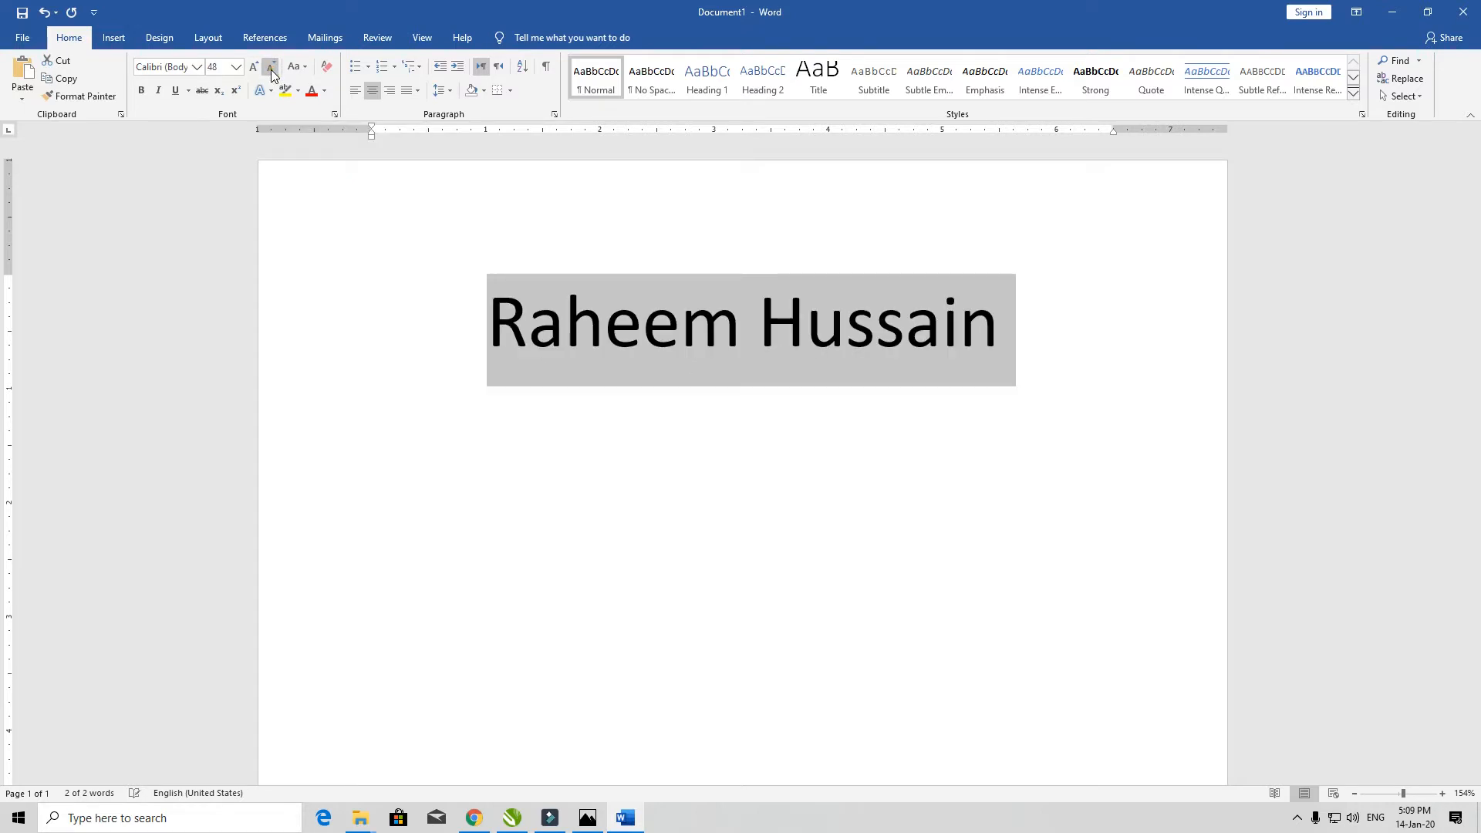
left_click(271, 69)
left_click(271, 69)
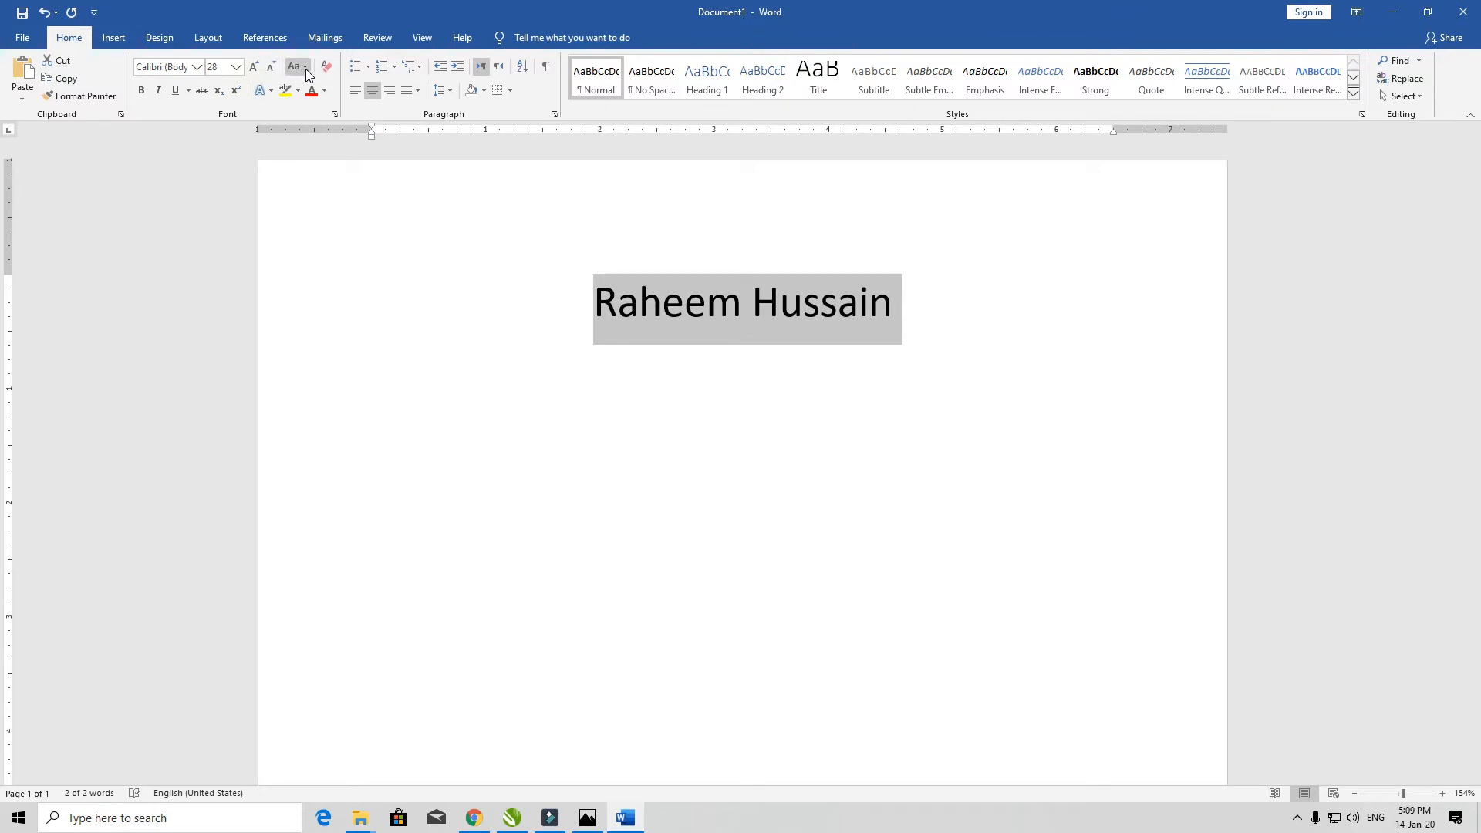
left_click(306, 68)
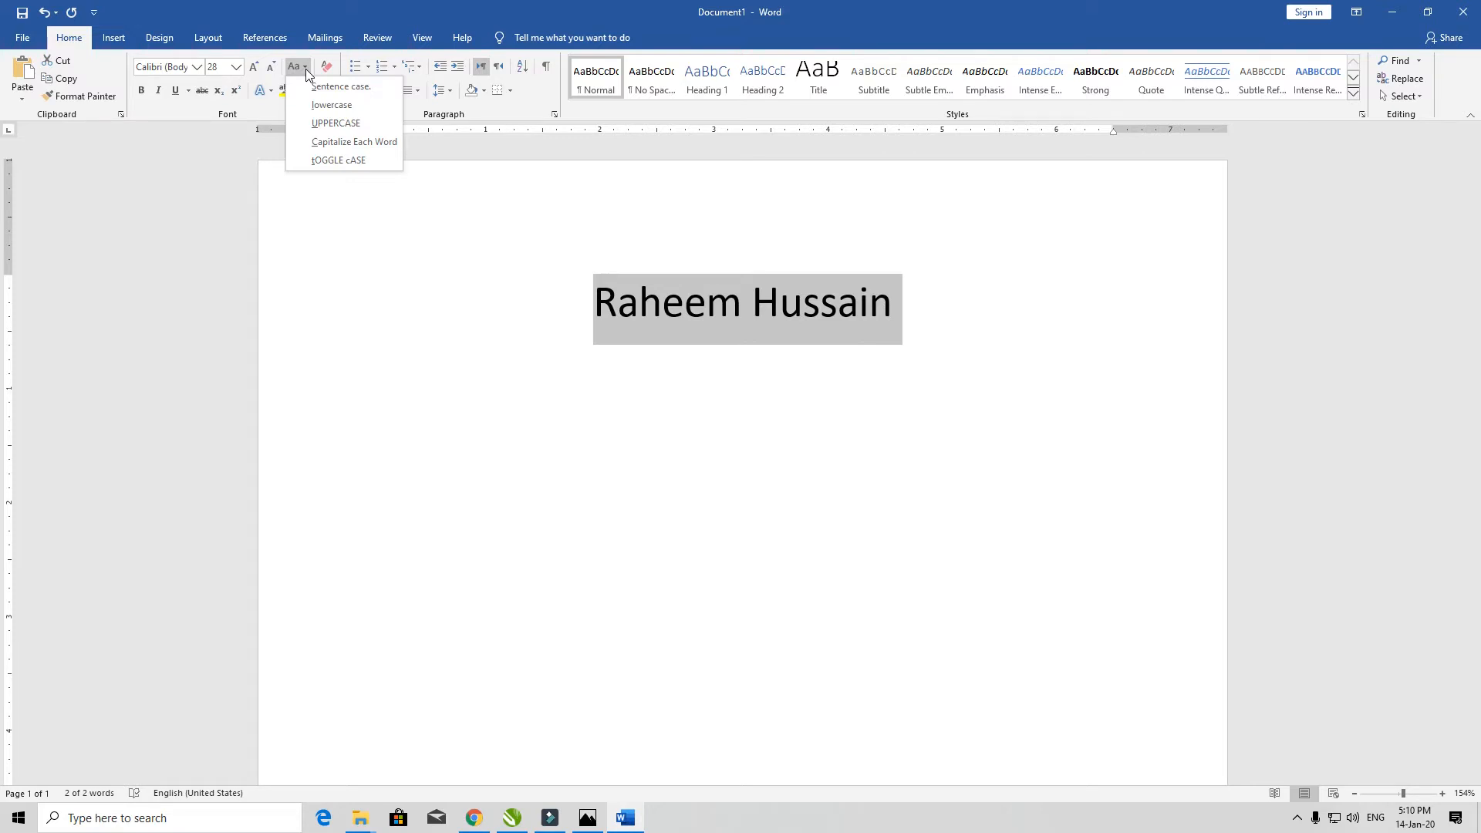
- Apply Sentence case, retype the name in lowercase, then clear all text
left_click(340, 85)
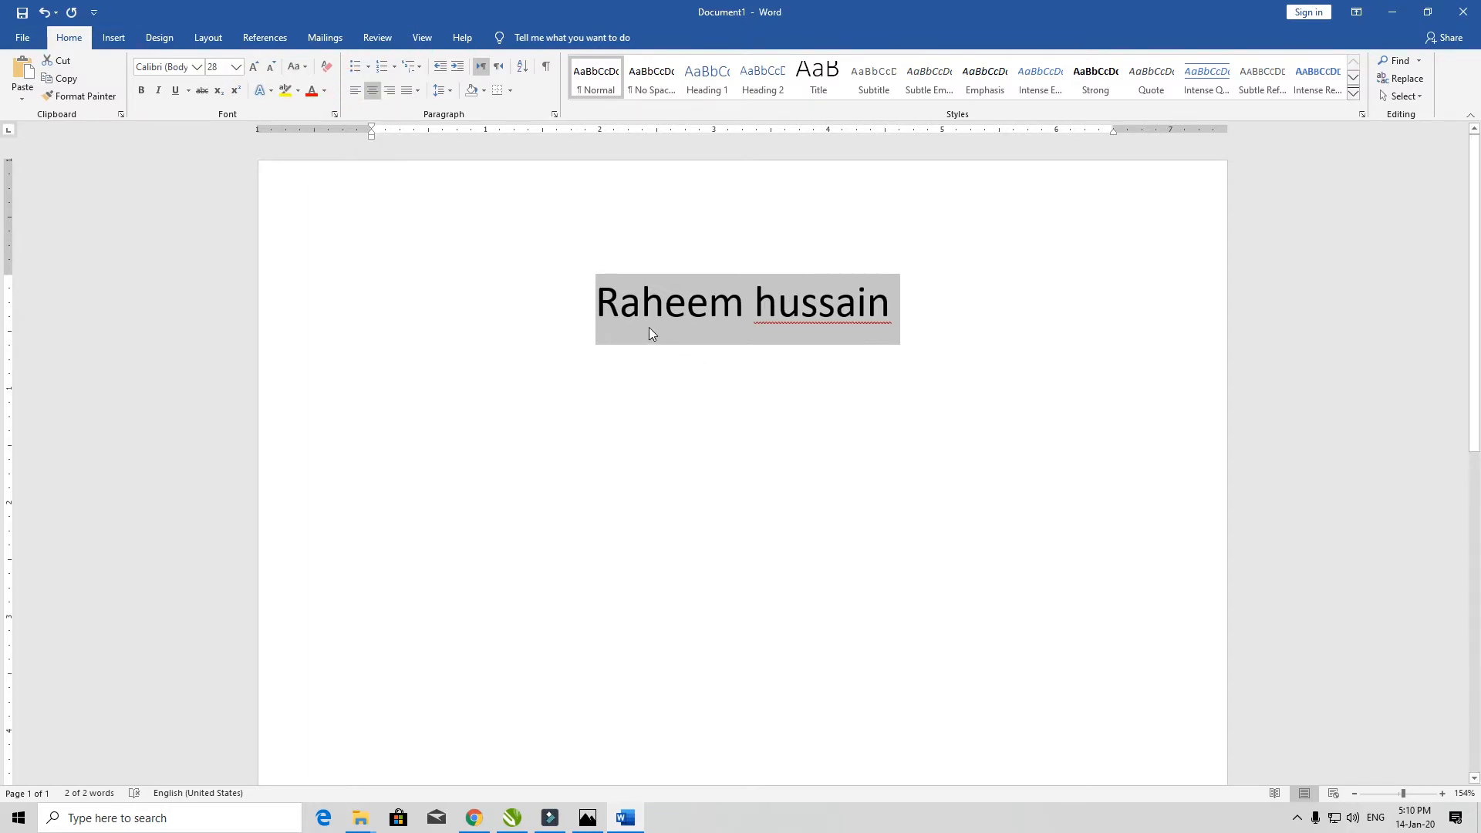
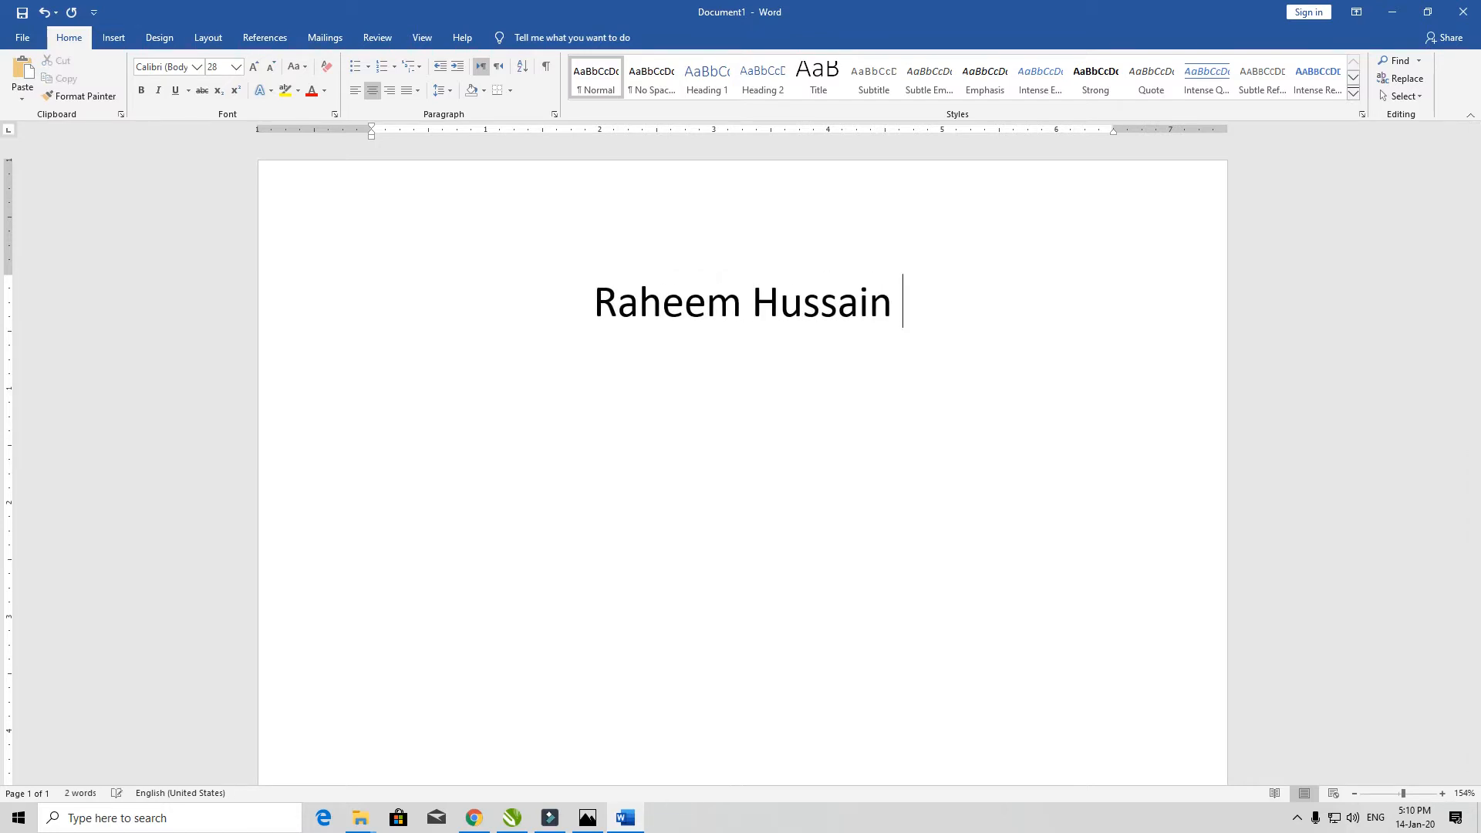
key("ctrl+a")
key("Delete")
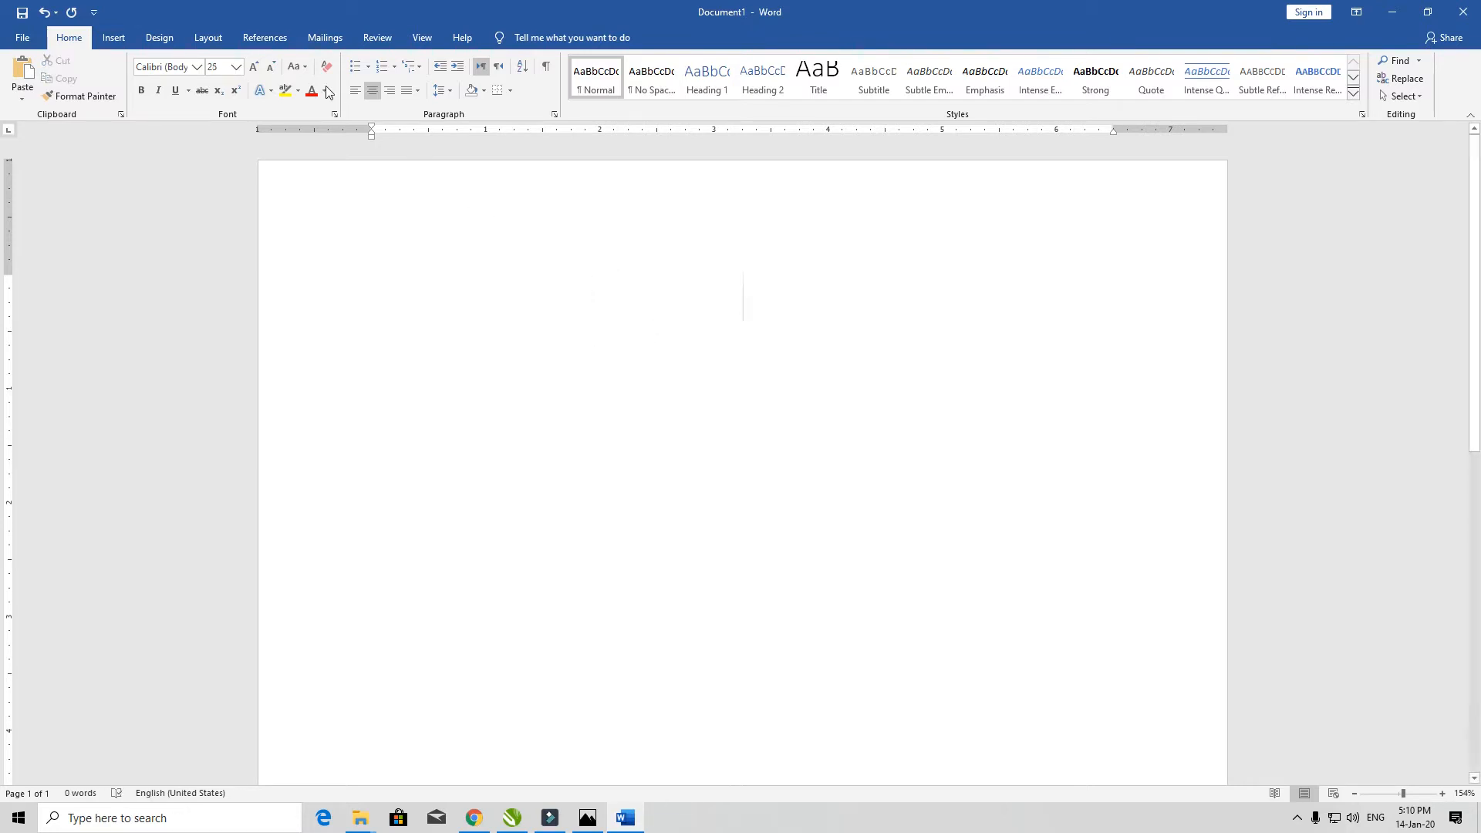
- Type placeholder letters 'dfdfdfdfdfdf', apply Sentence case, then undo it
left_click(307, 68)
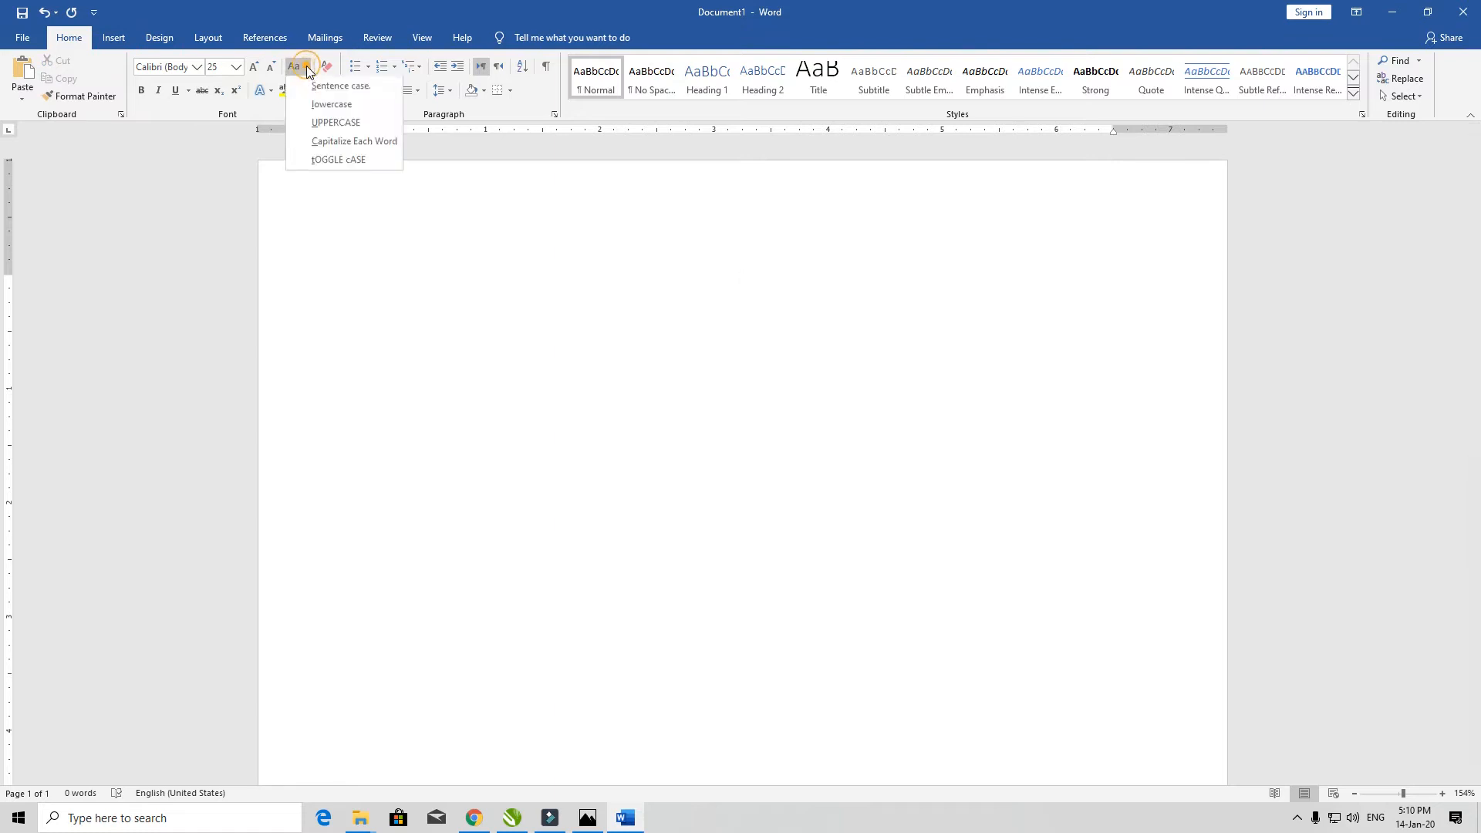
left_click(661, 344)
type("dfdfdfdfdfdf")
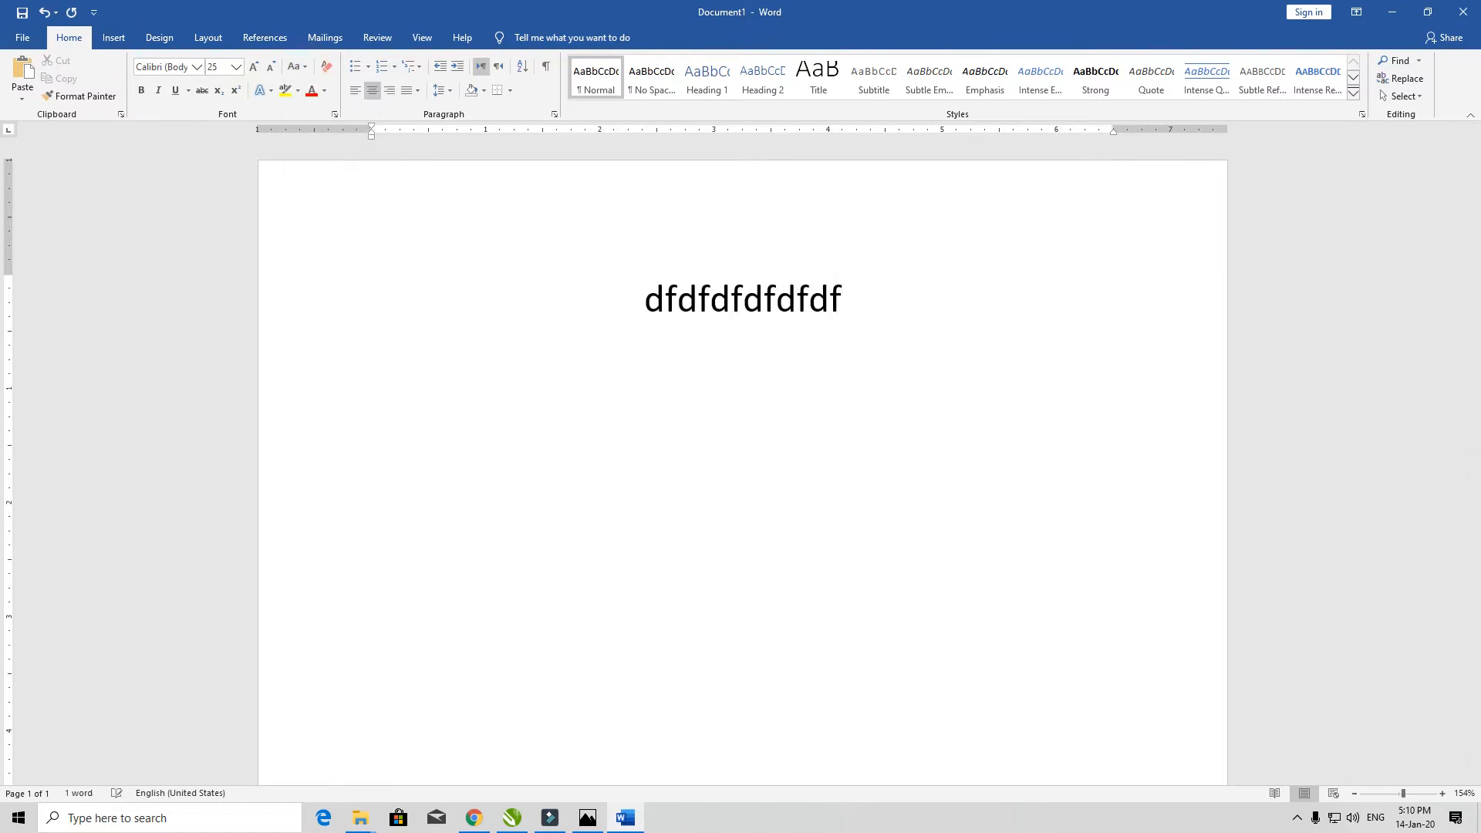
left_click(300, 66)
left_click(318, 93)
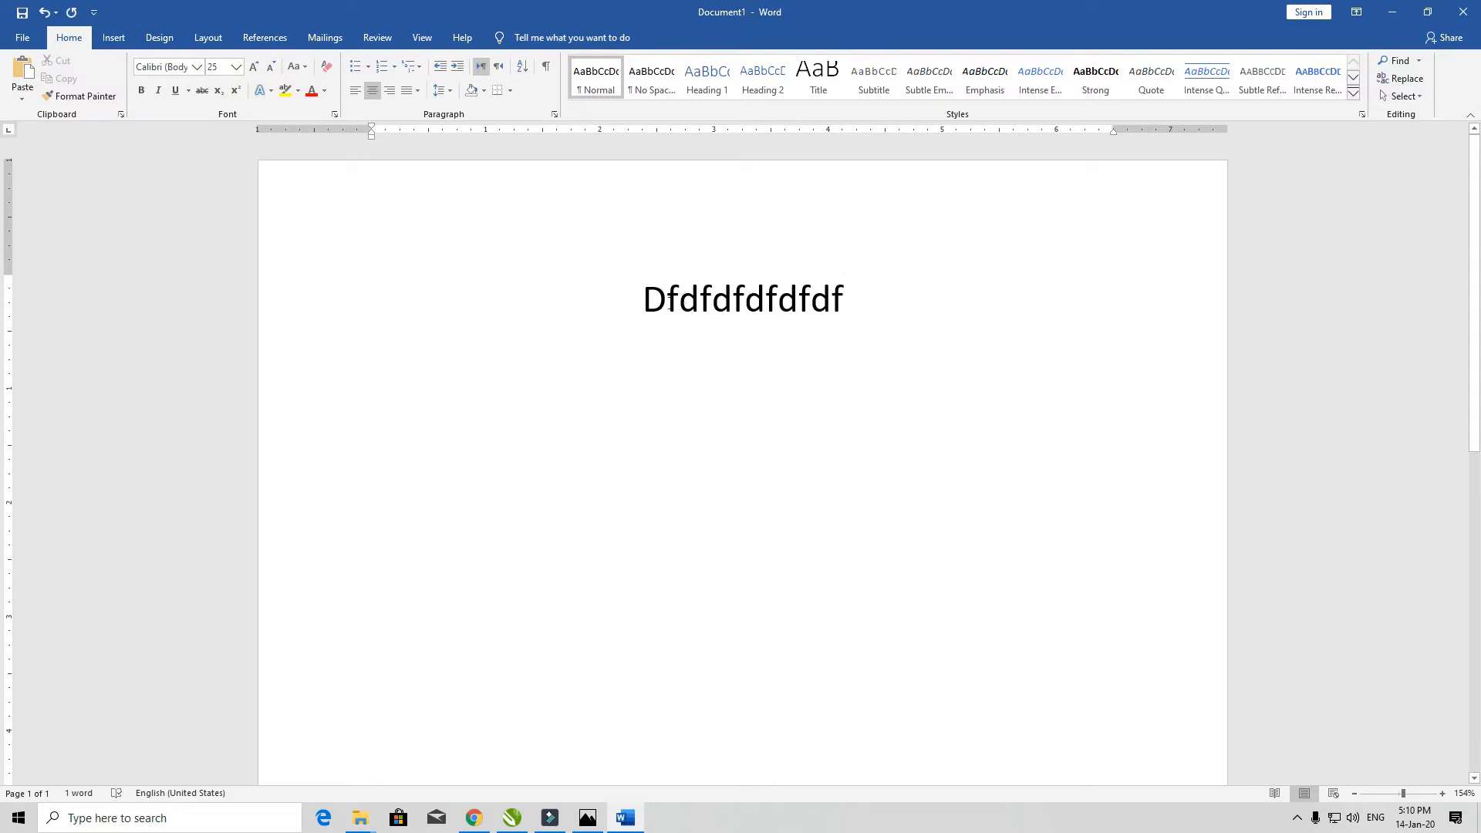
key("ctrl+z")
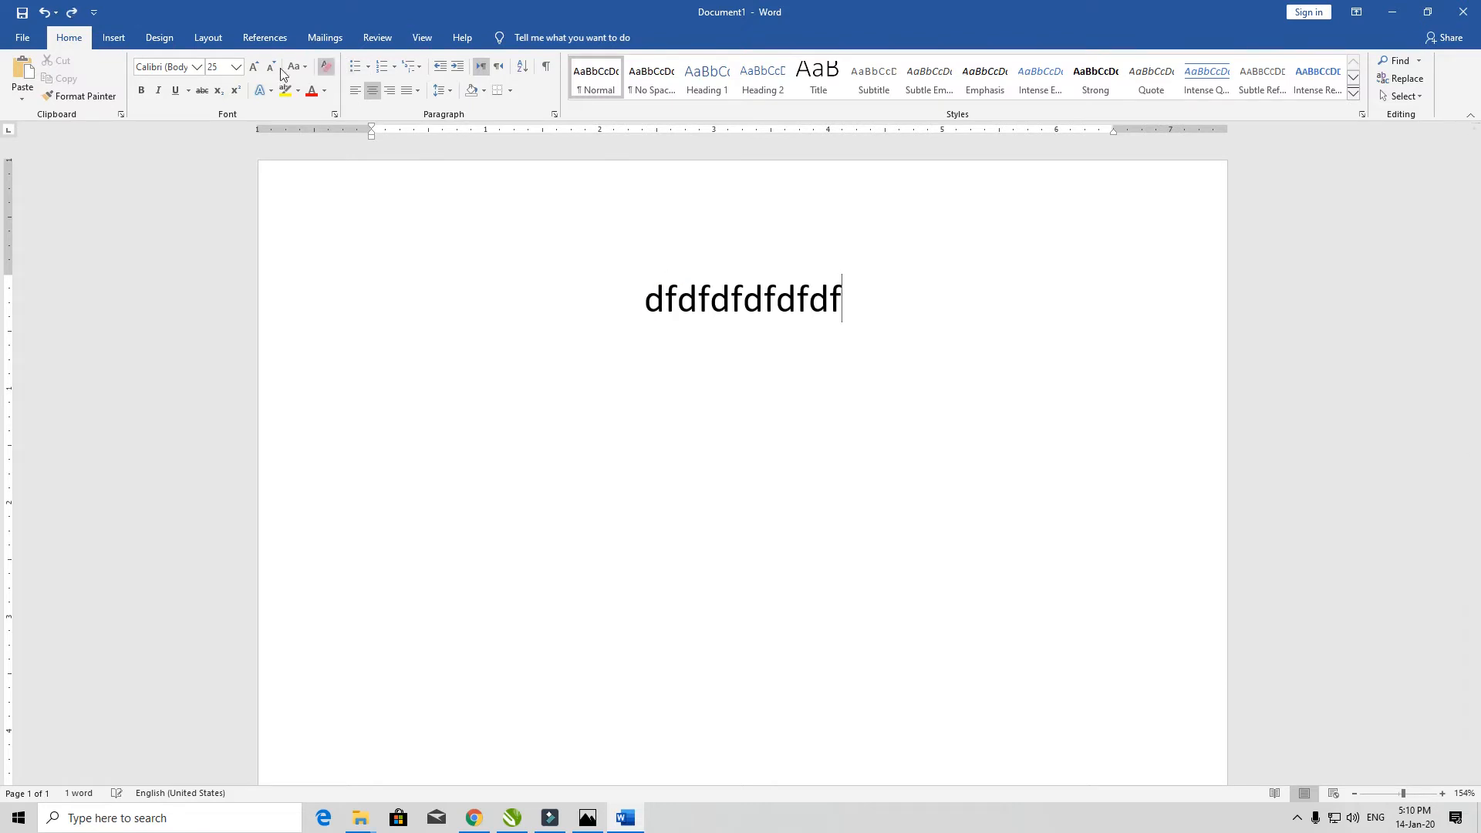
- Select all, reapply Sentence case, and type the first name in lowercase
key("ctrl+a")
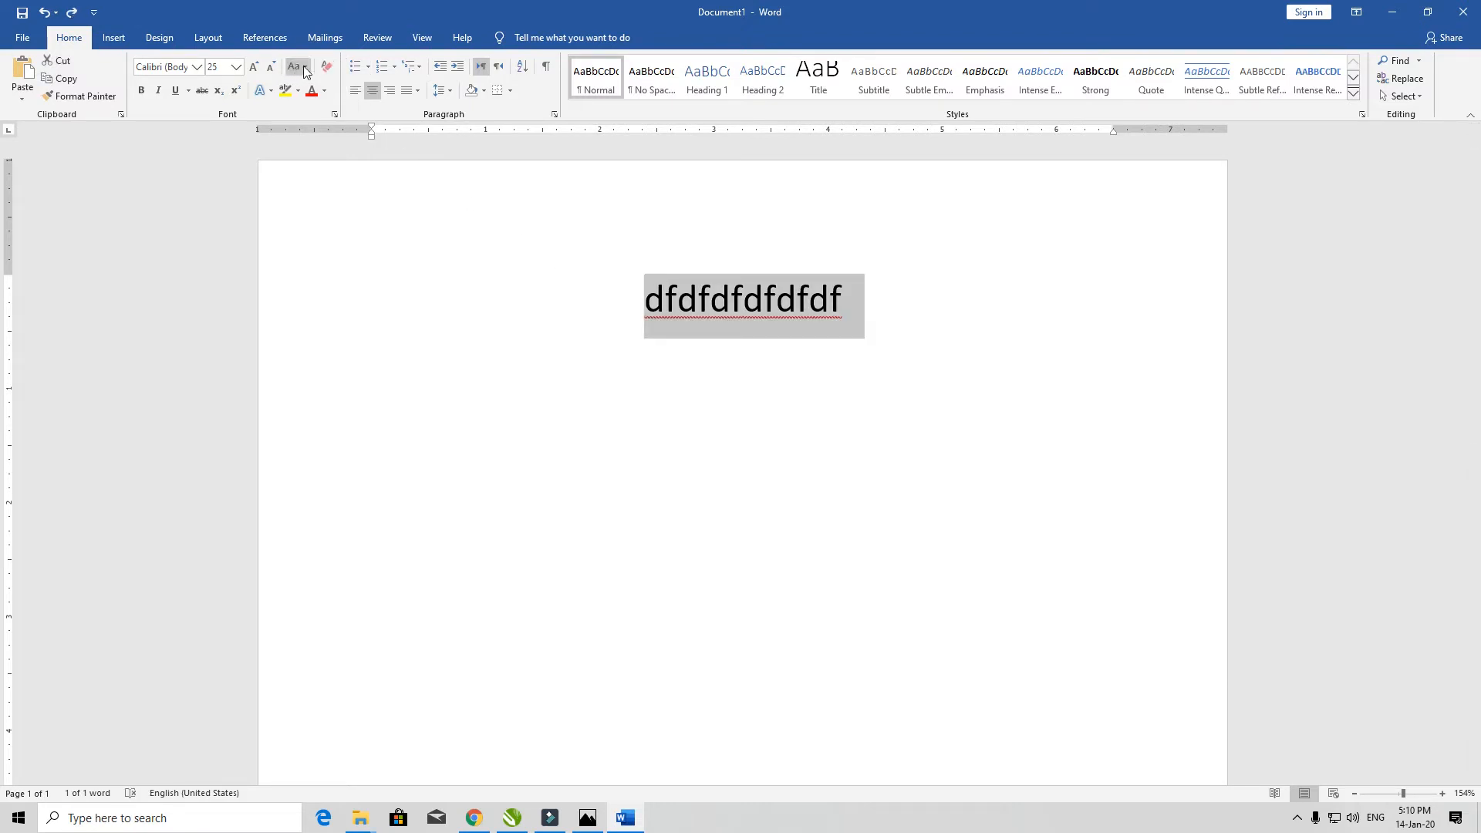
left_click(305, 68)
left_click(317, 88)
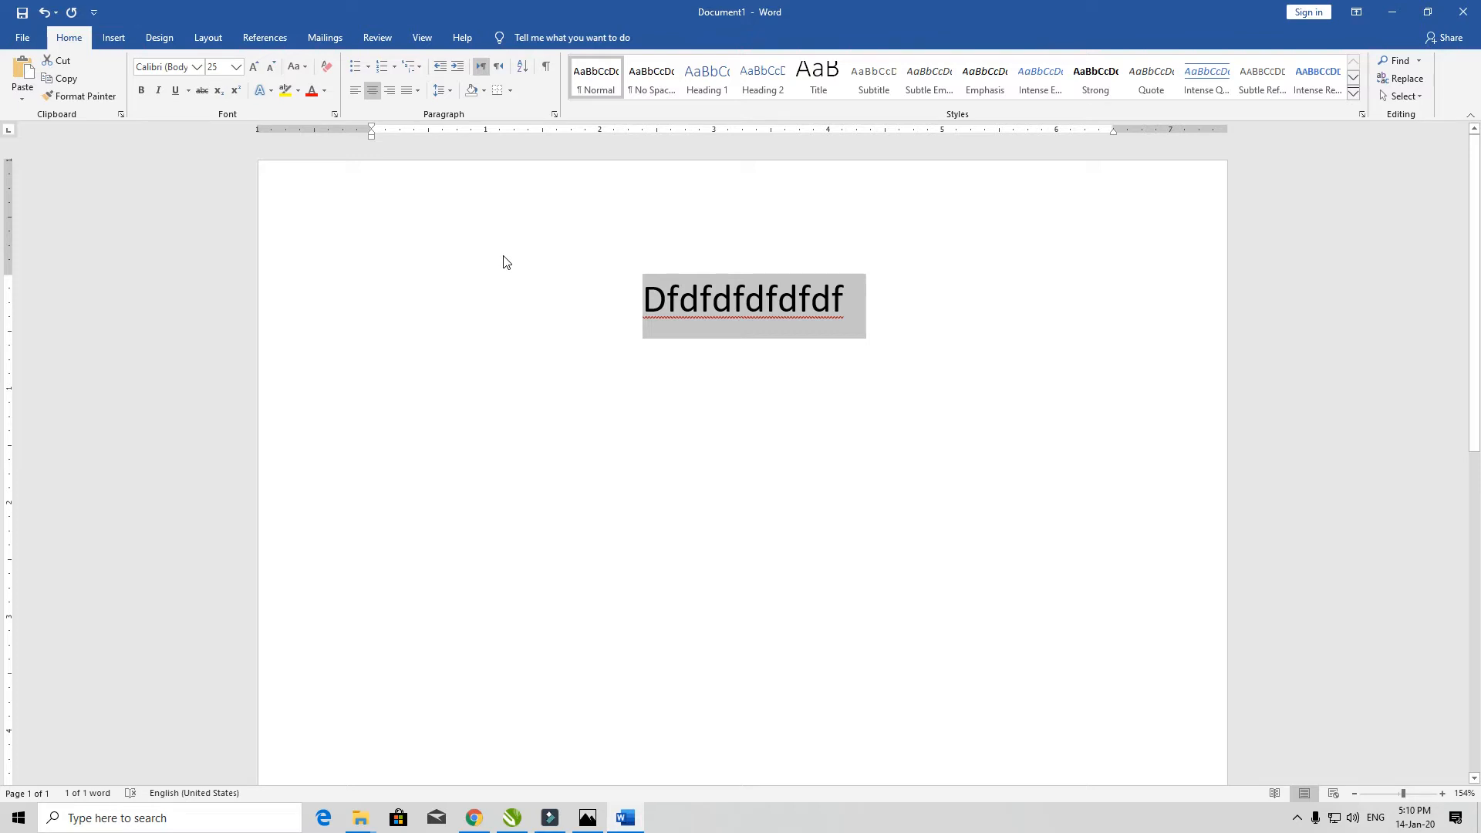
type("raheem")
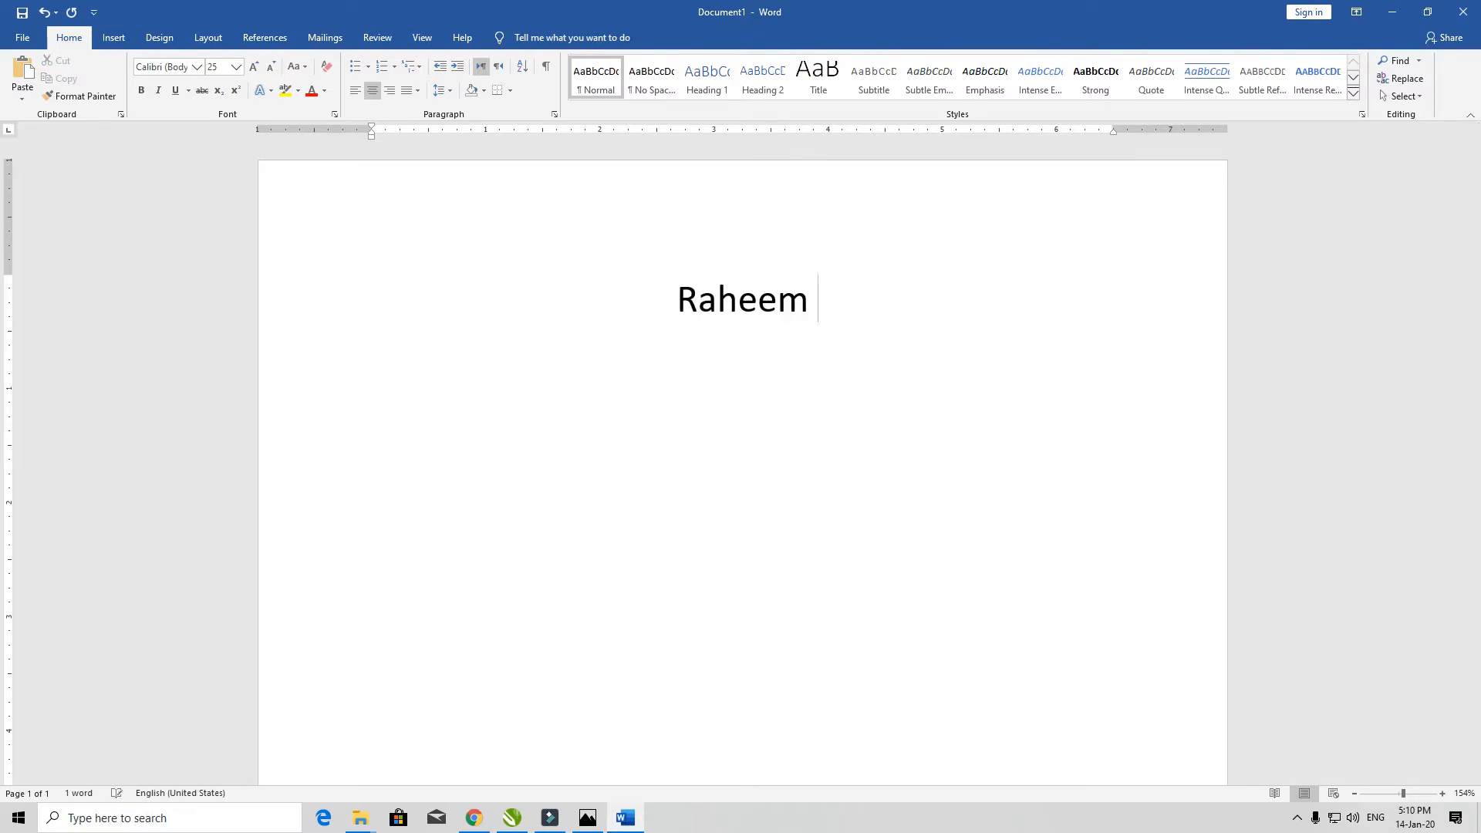
- Replace the typed word with the person's full name and centre the line
key("BackSpace")
key("BackSpace")
key("BackSpace")
key("BackSpace")
key("BackSpace")
key("BackSpace")
key("BackSpace")
key("BackSpace")
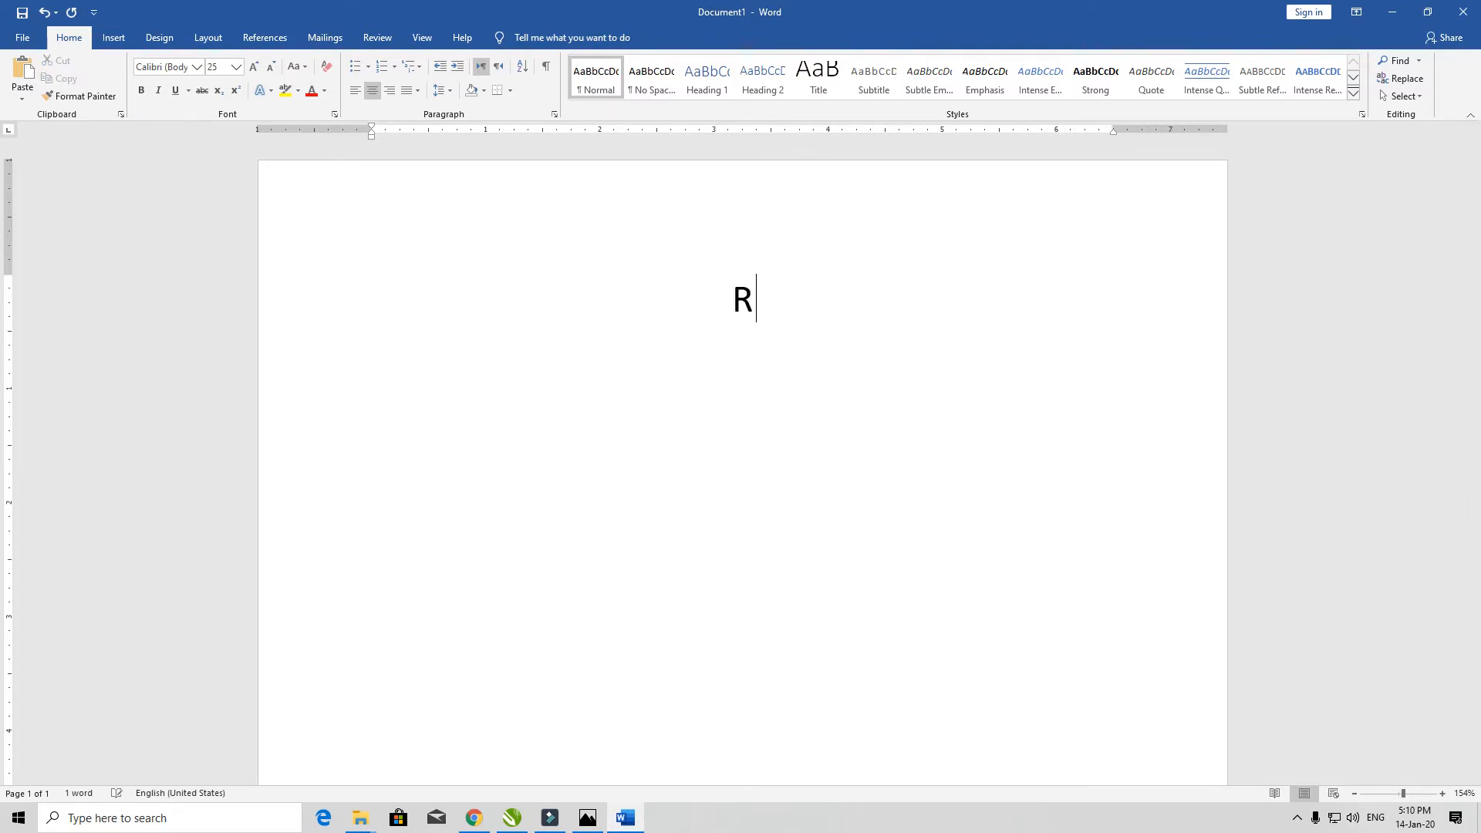
type("r")
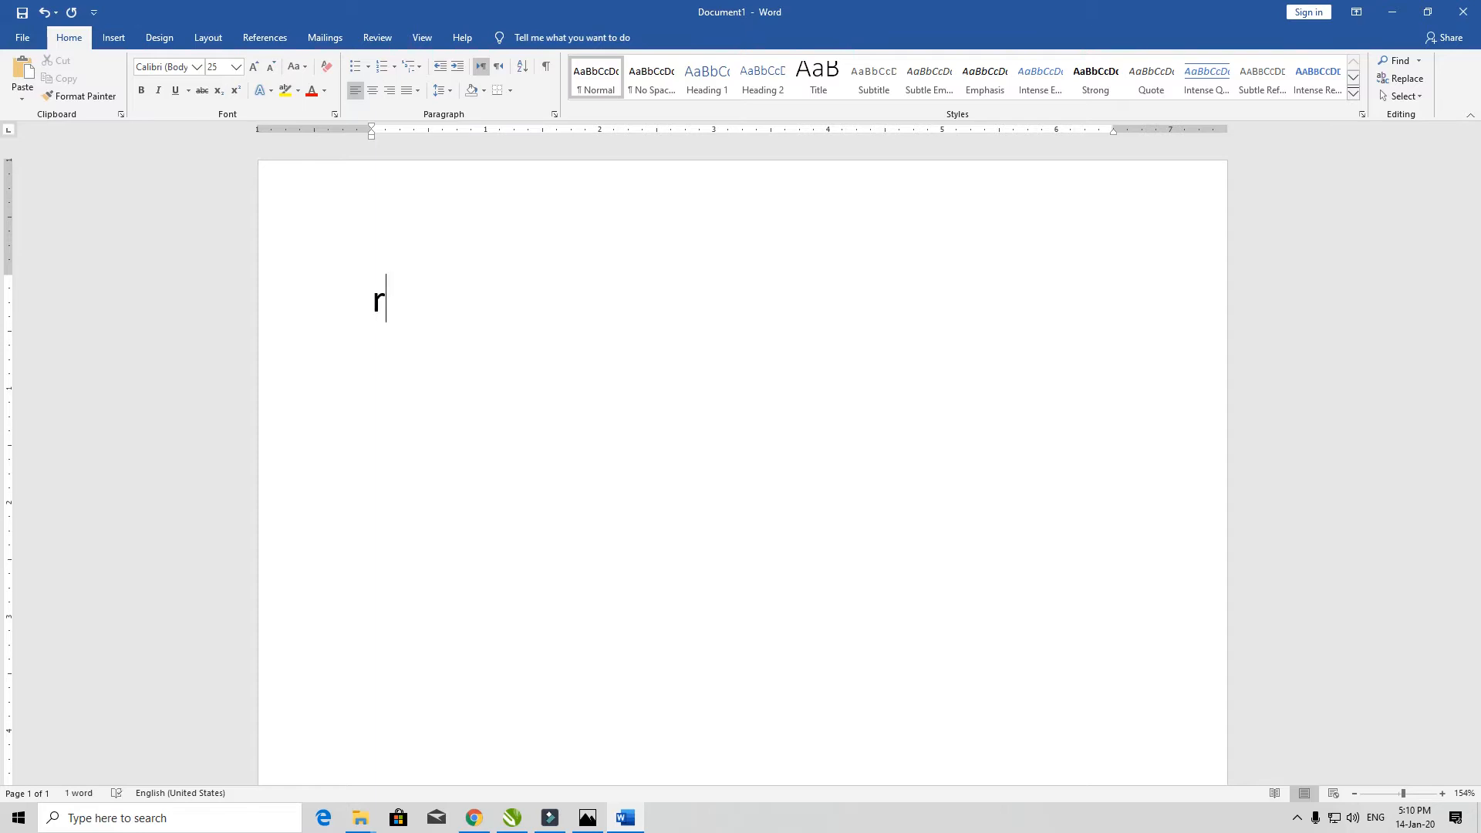
type("aheem")
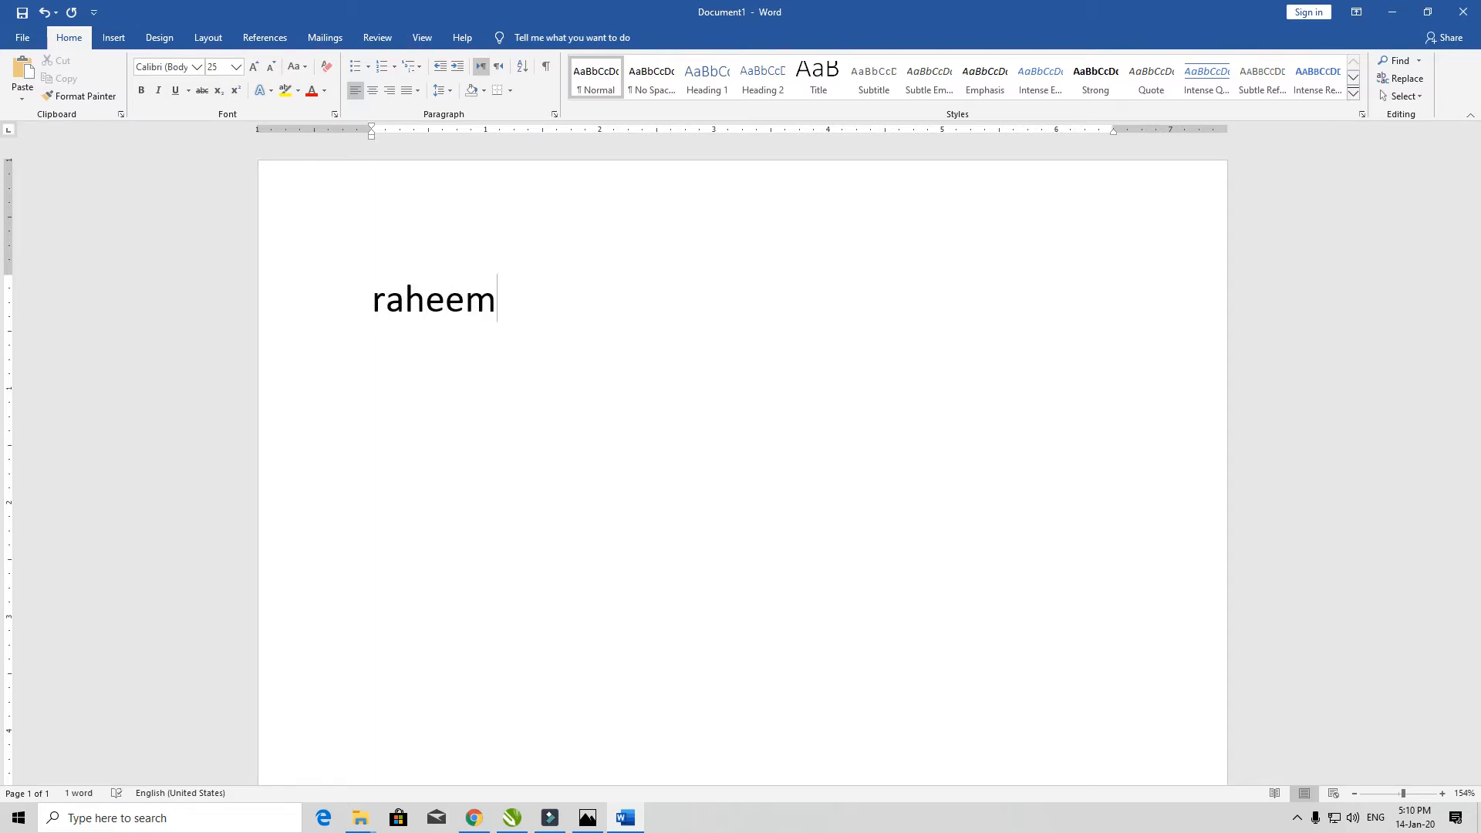
key("BackSpace")
key("ctrl+BackSpace")
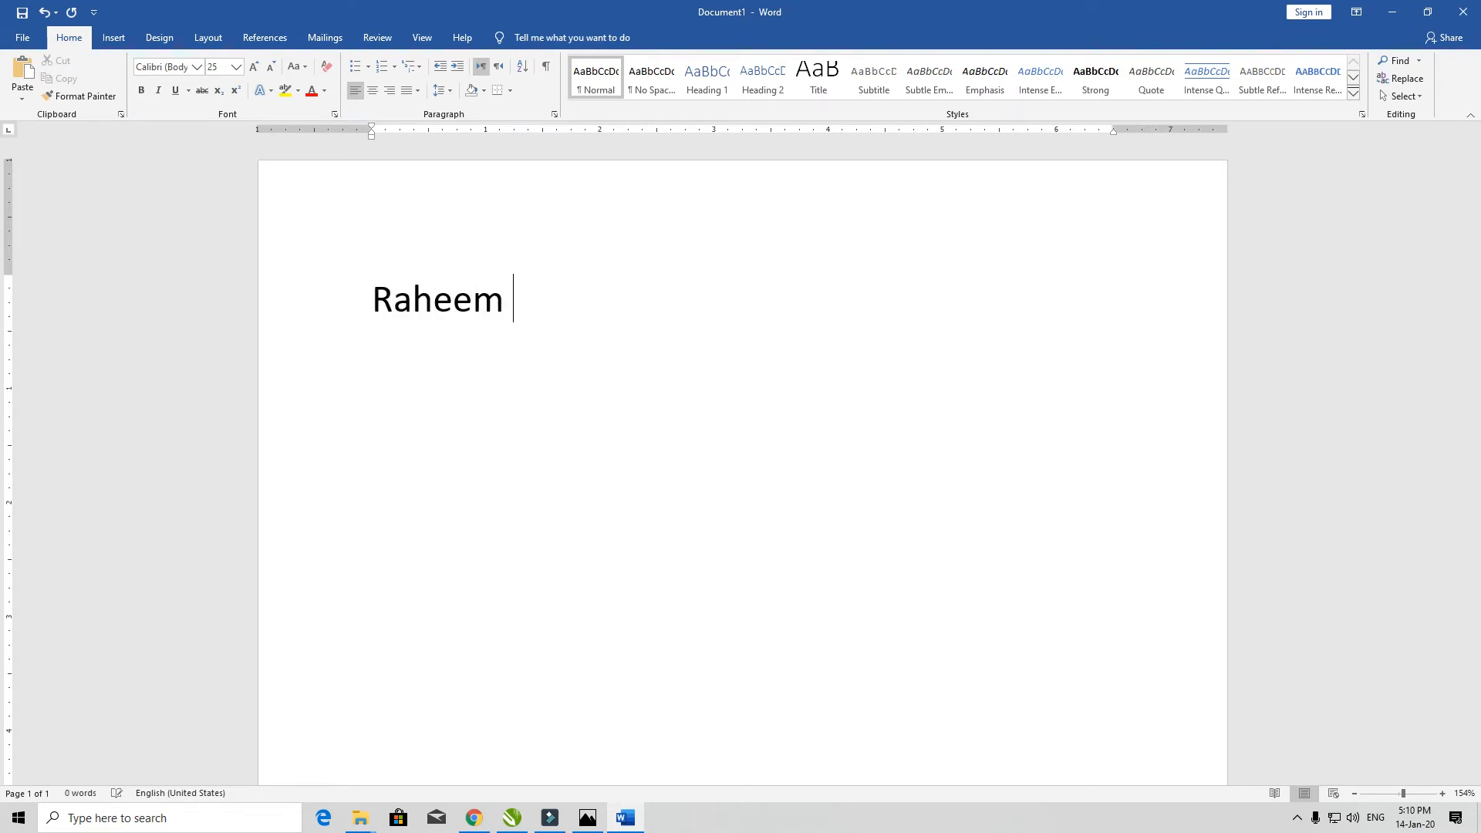
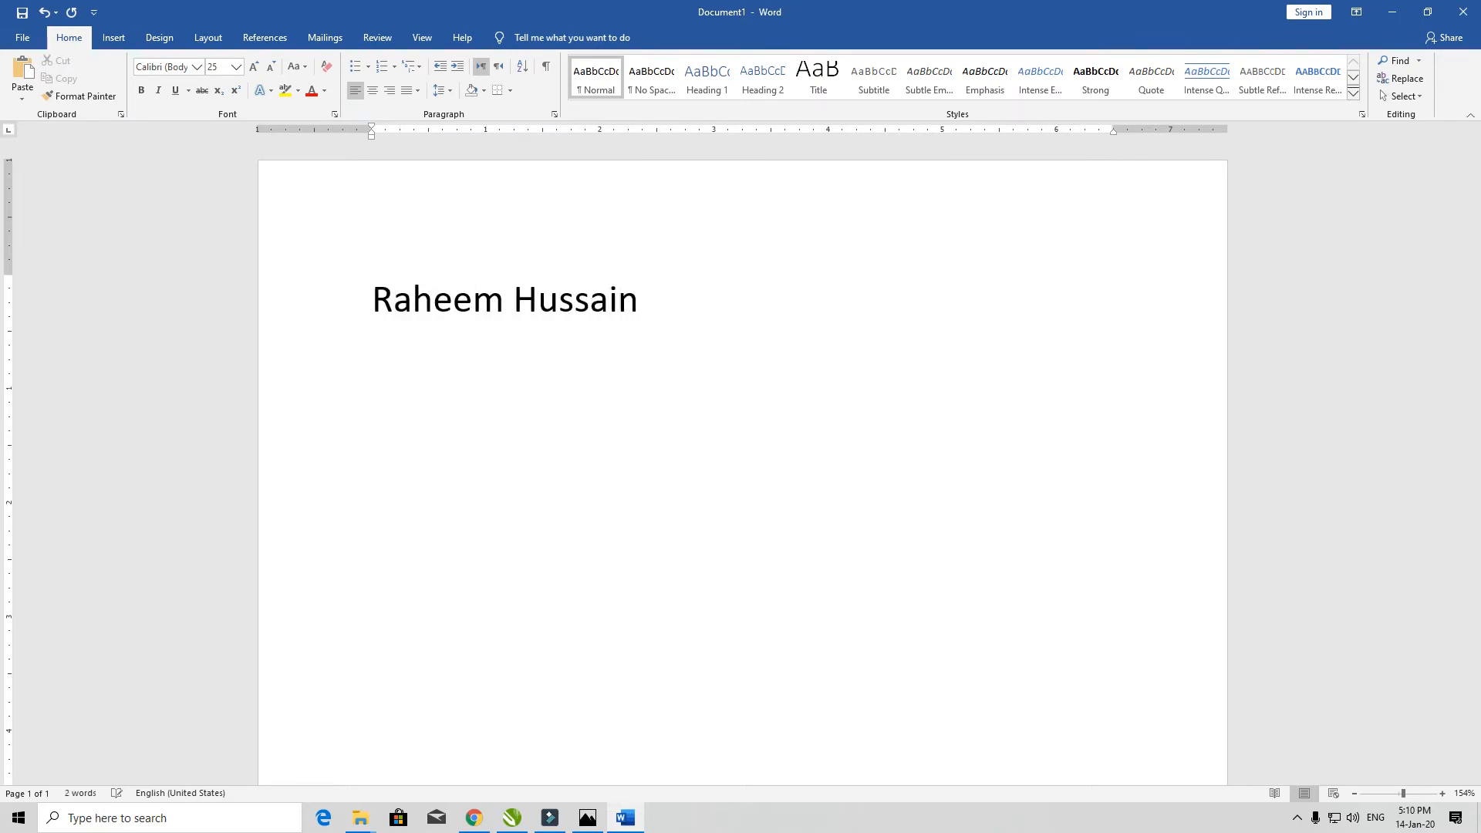
key("ctrl+e")
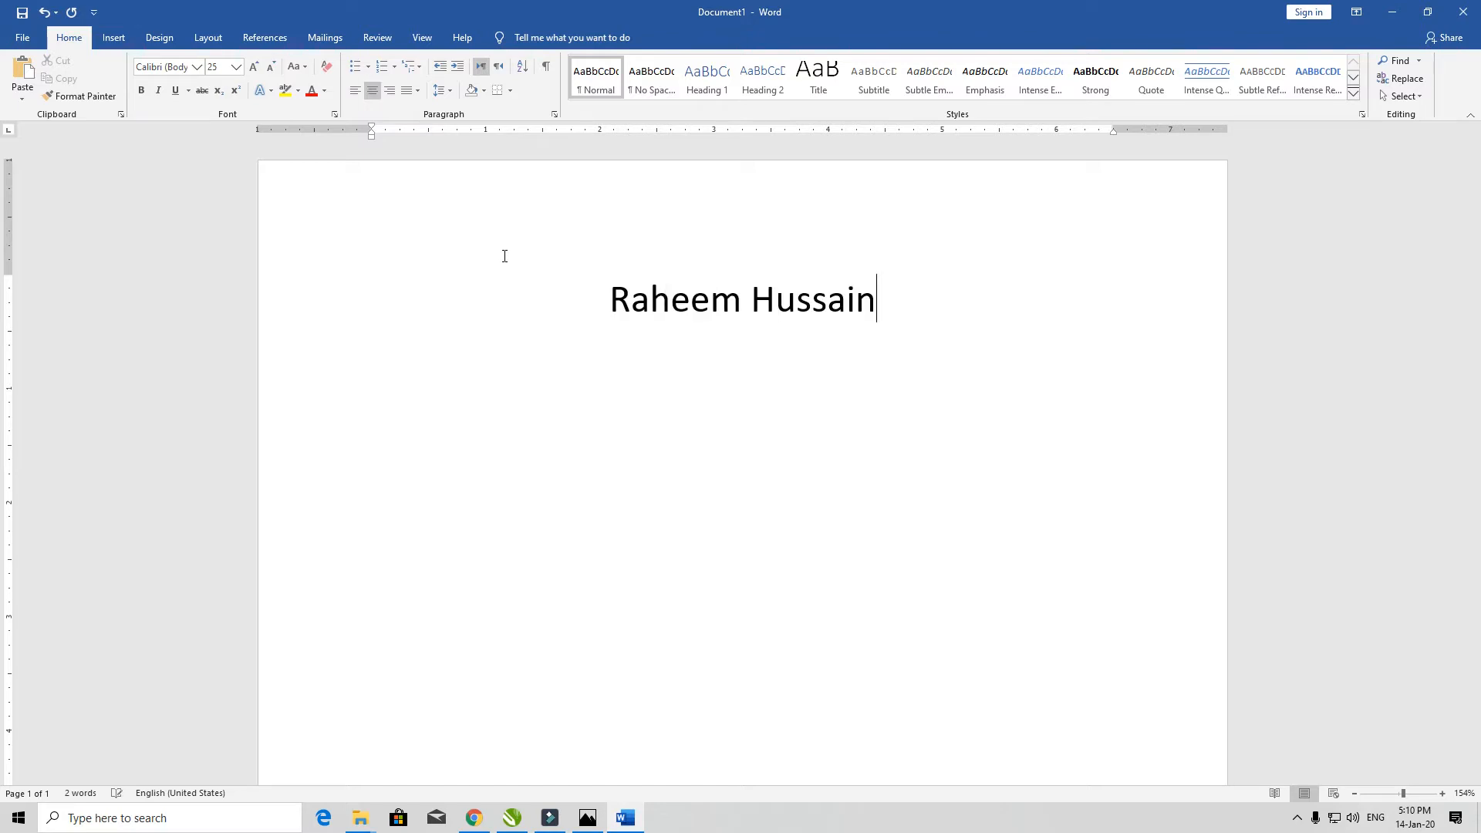
- Capitalise the whole name with Shift+F3, then delete it
key("ctrl+a")
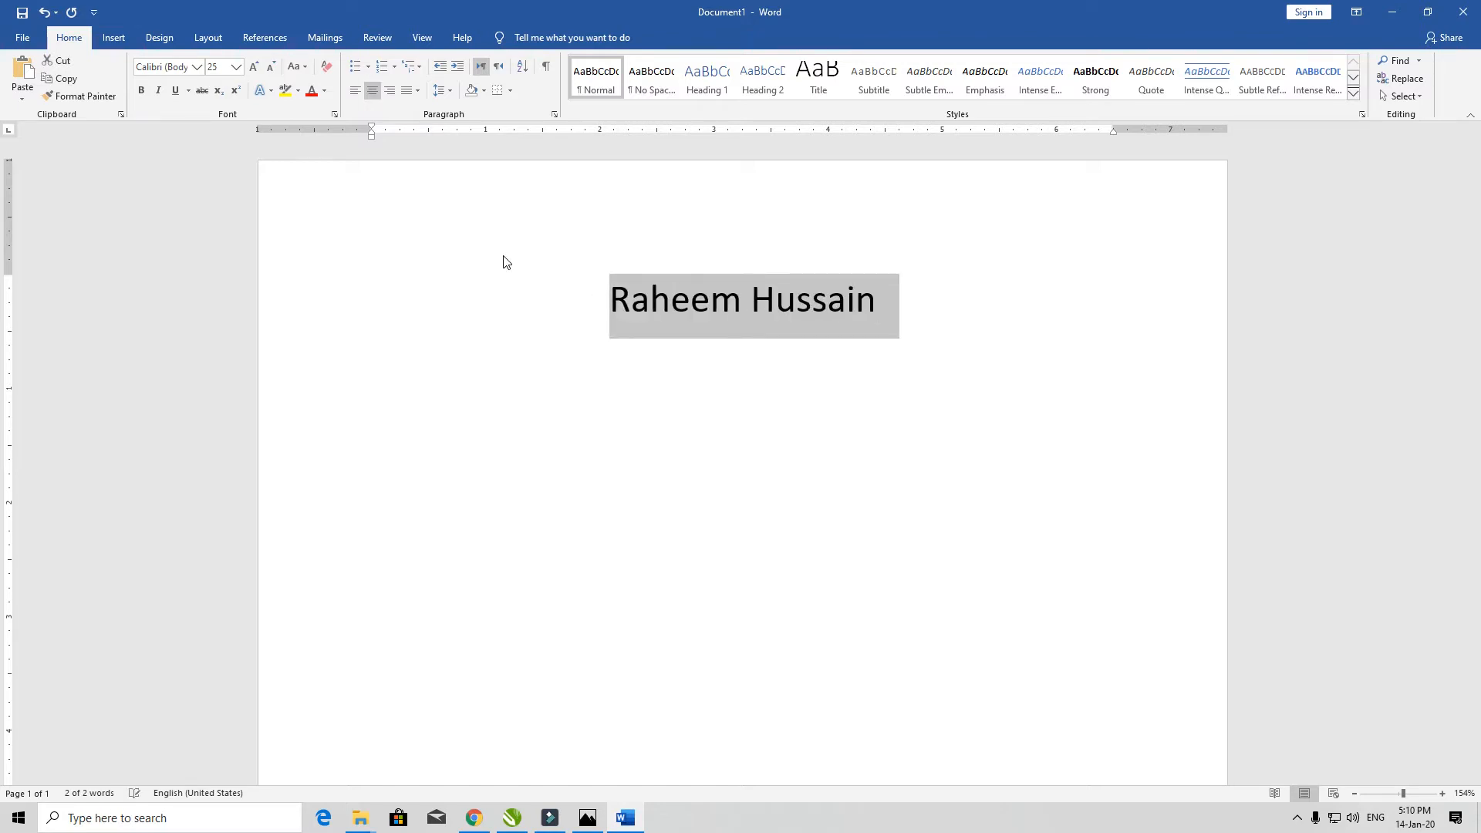
key("shift+F3")
key("Delete")
type("s")
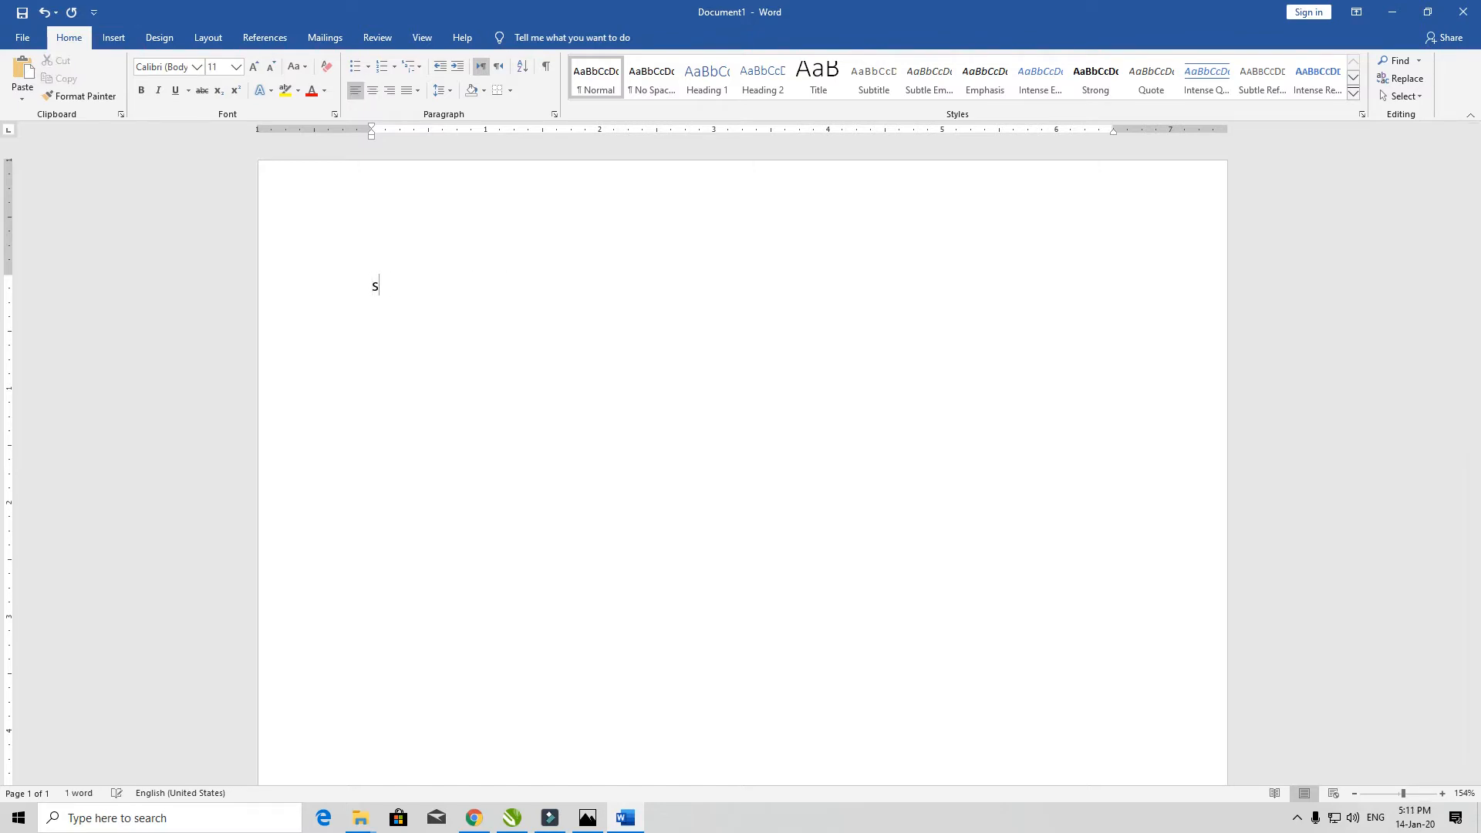
key("BackSpace")
- Type the first name, centre and enlarge it, then set it to lowercase
type("raheem")
key("ctrl+e")
key("ctrl+a")
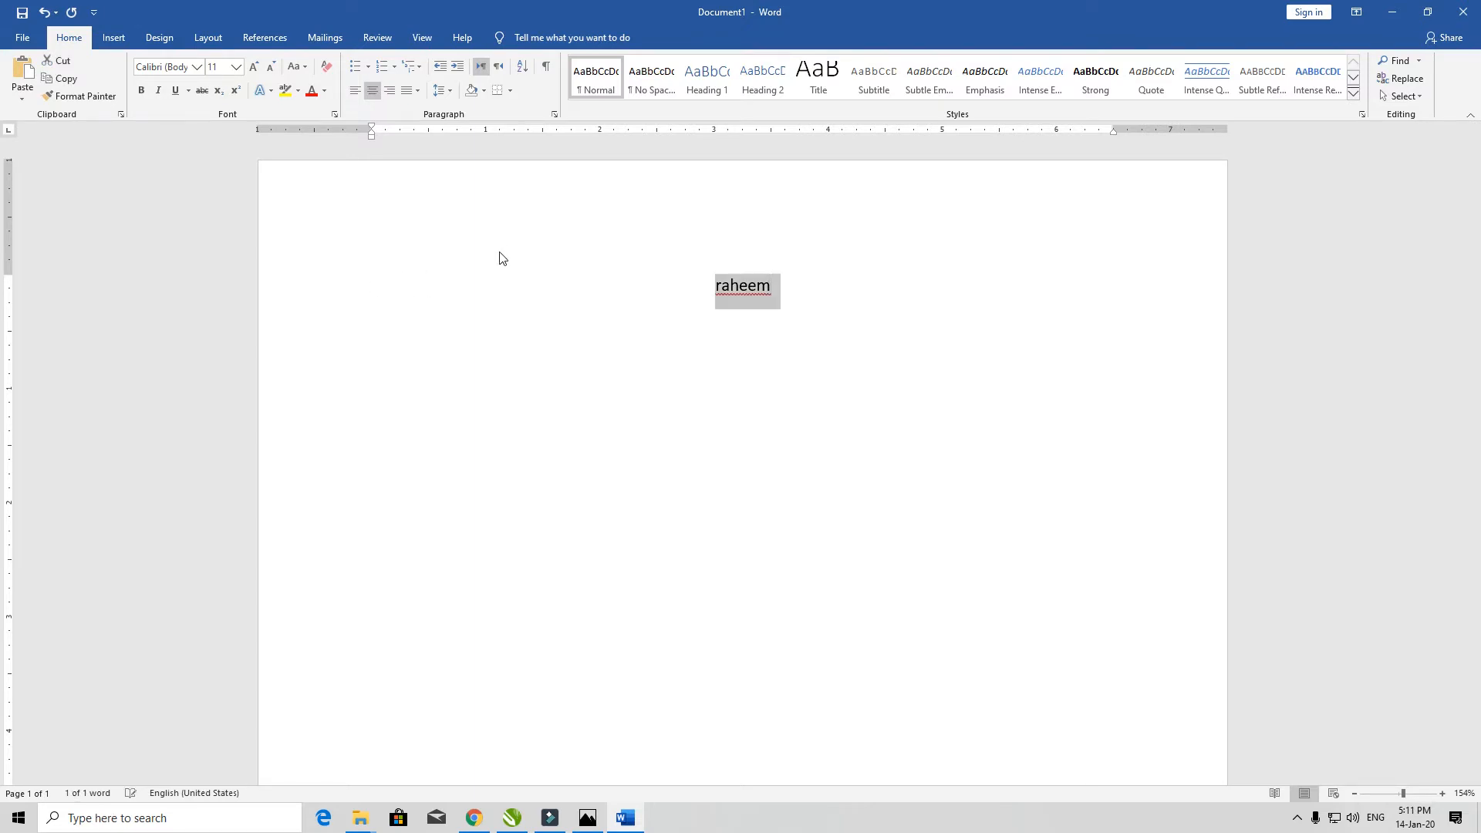
key("ctrl+bracketright")
key("ctrl+bracketright")
key("ctrl+bracketright")
key("ctrl+bracketright")
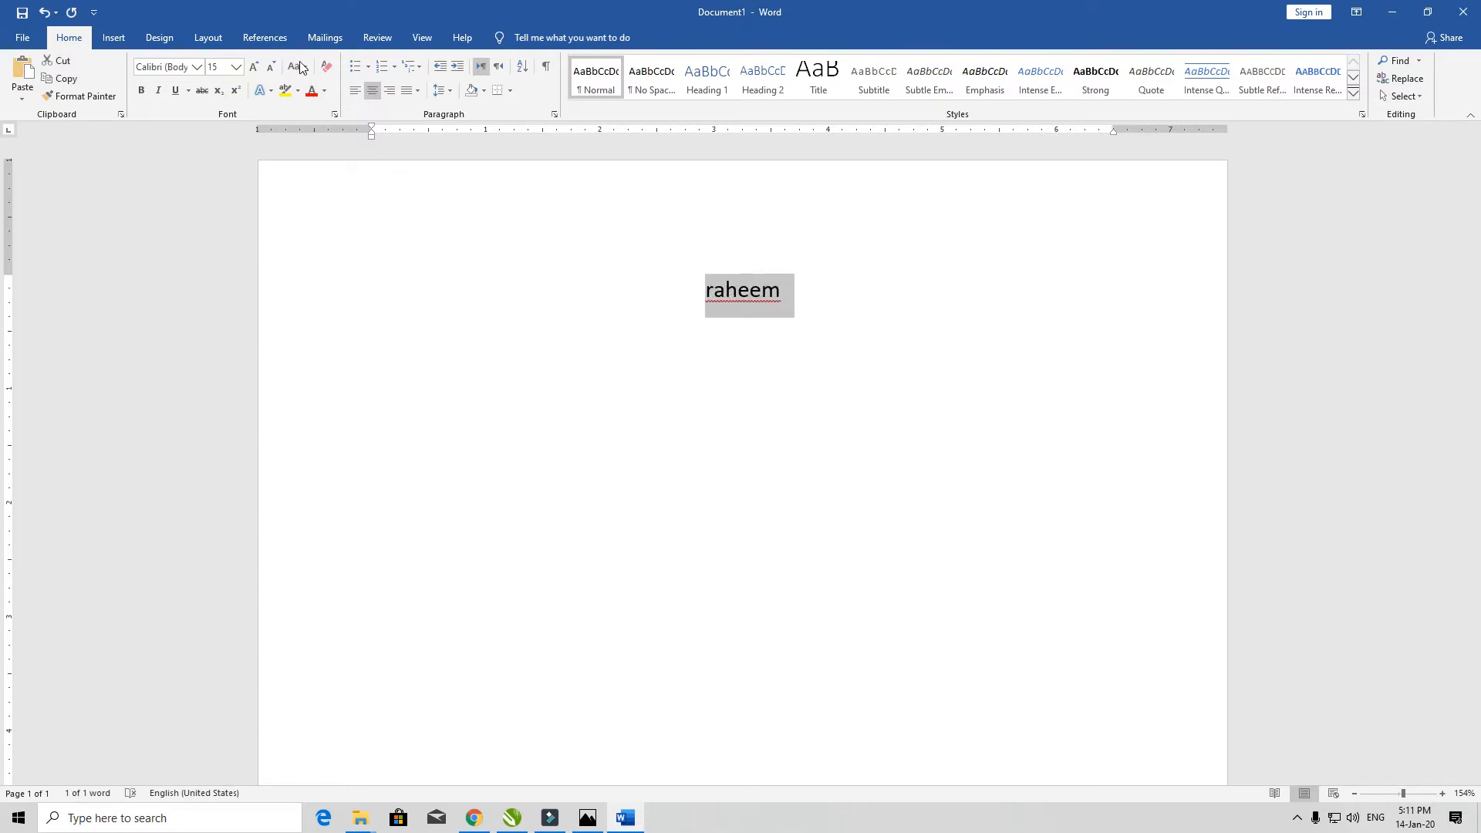
left_click(303, 65)
left_click(331, 102)
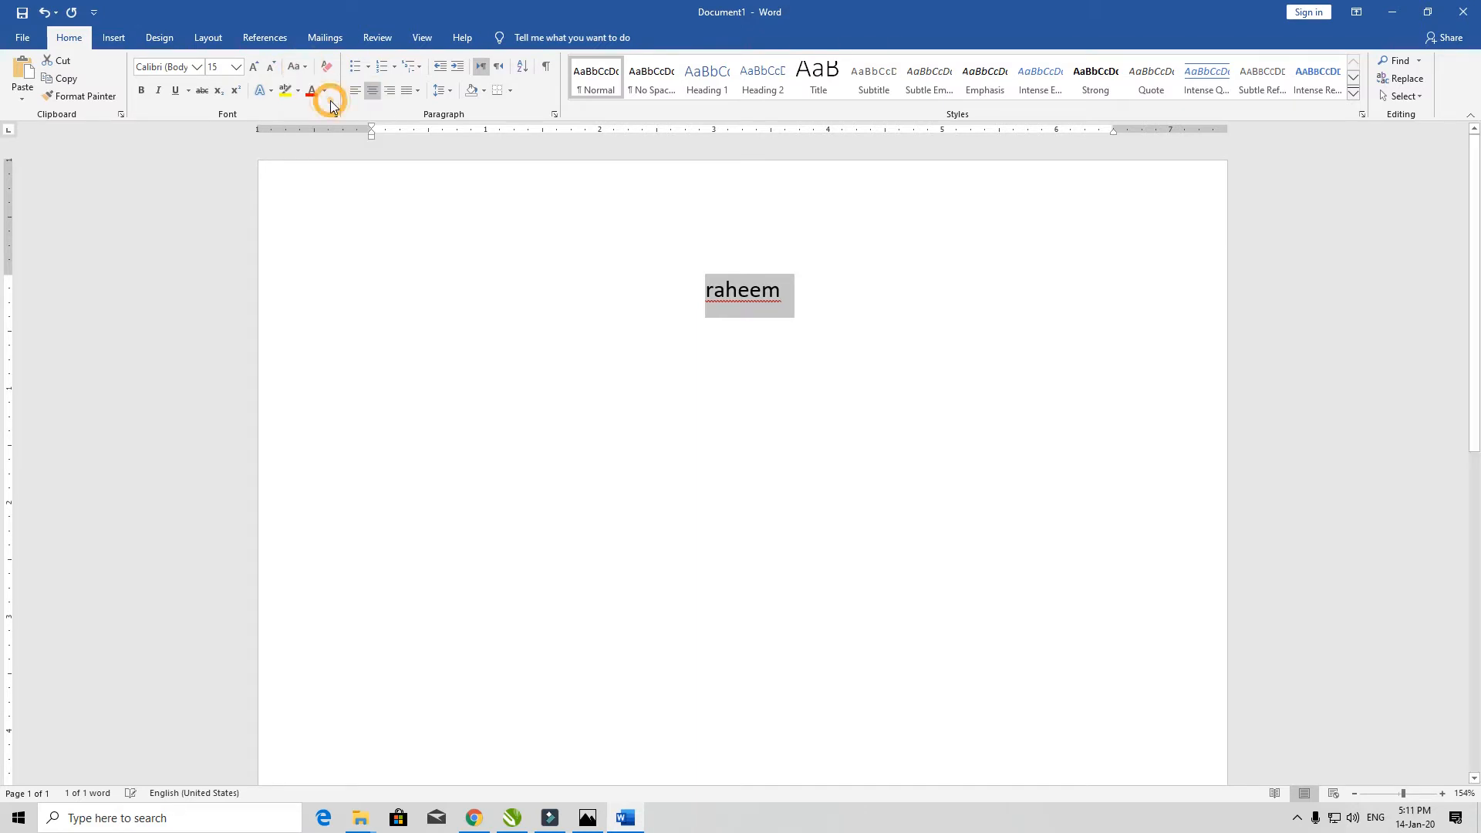
- Retype the first name in all capital letters and select it
type("rahee")
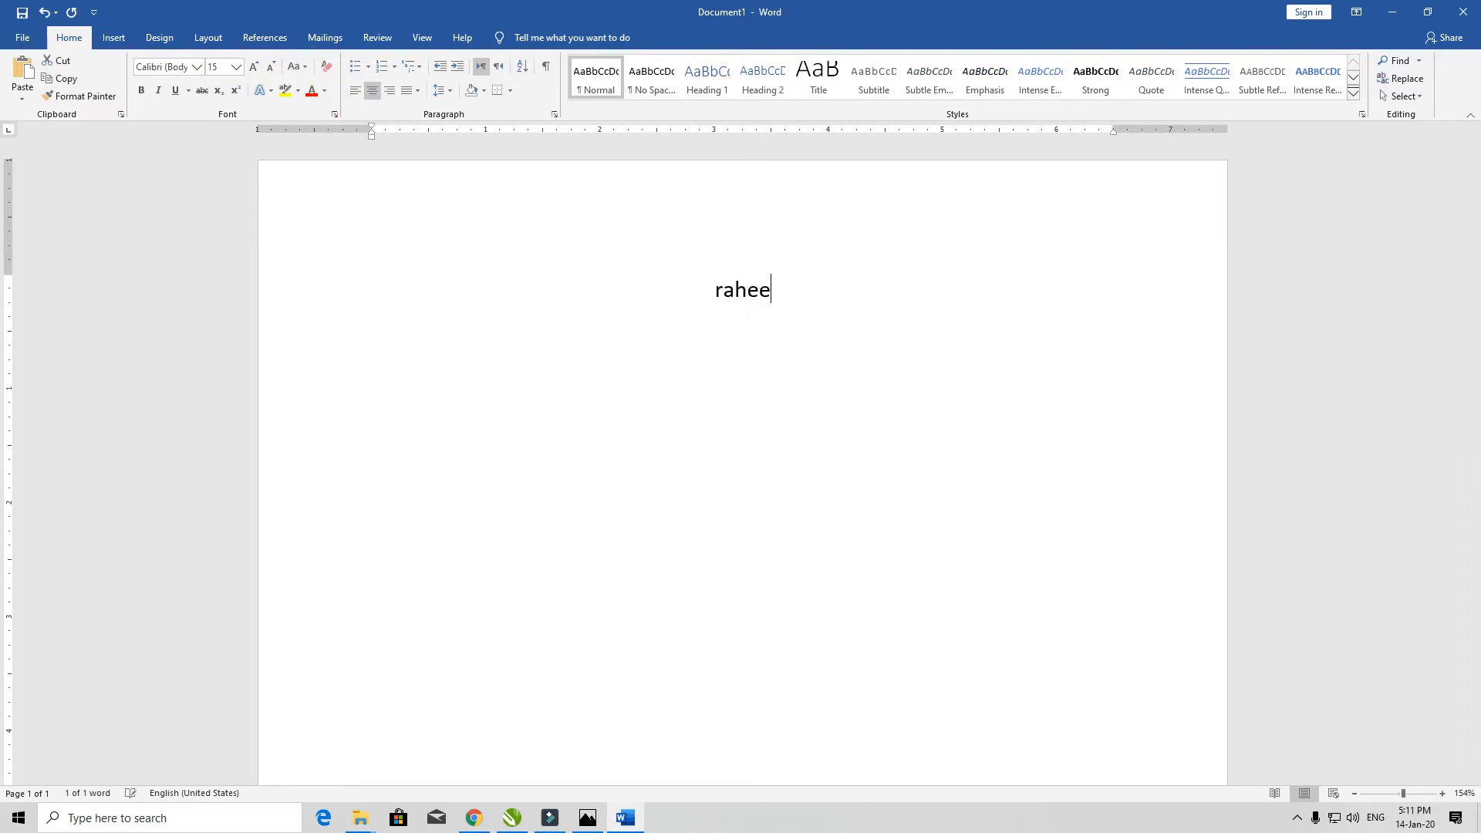
key("BackSpace")
key("BackSpace")
key("BackSpace")
key("BackSpace")
key("BackSpace")
type("Rahe")
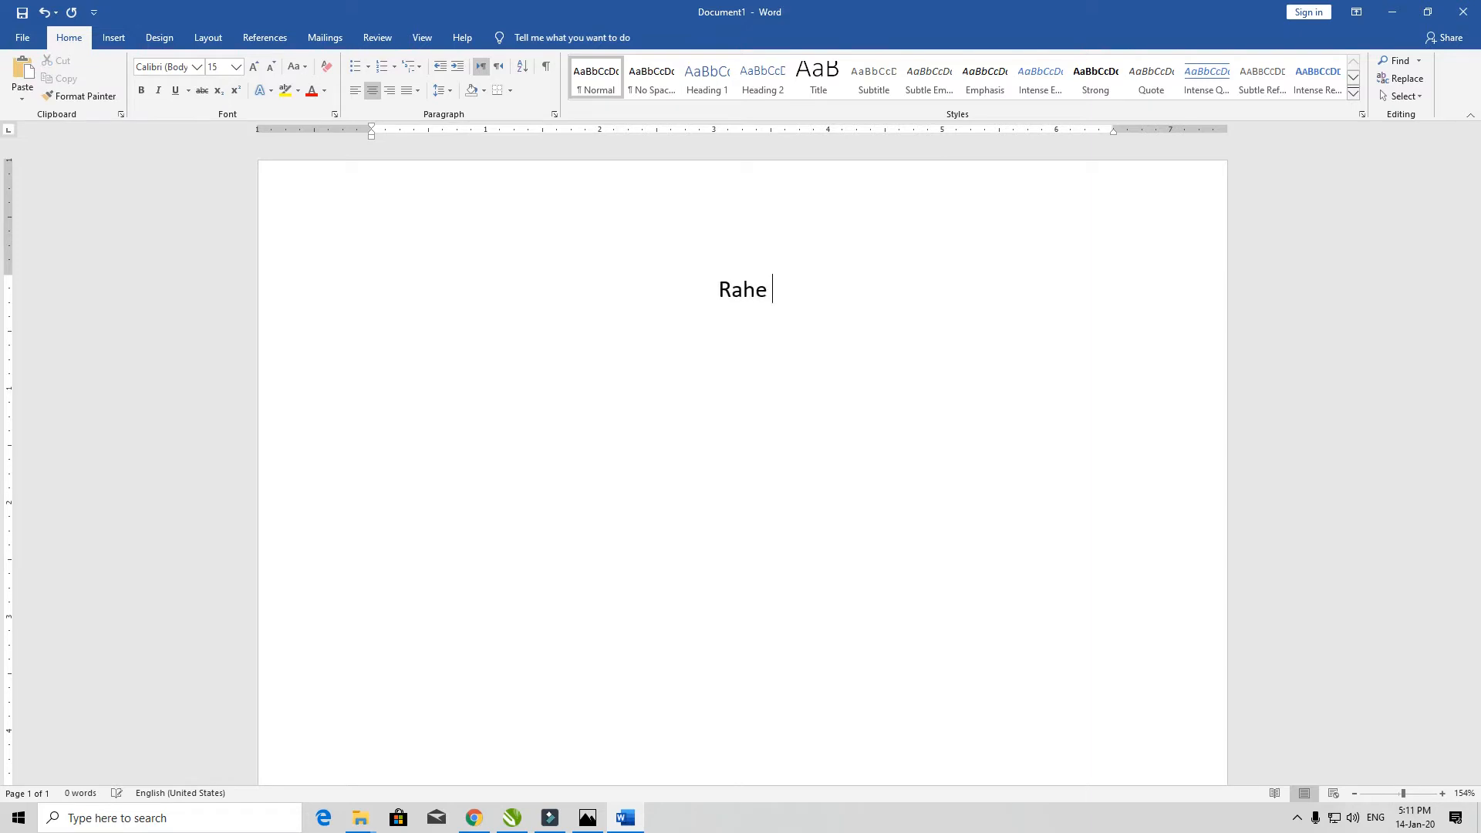
key("BackSpace")
key("BackSpace")
key("BackSpace")
type("AHEEM")
key("shift+Home")
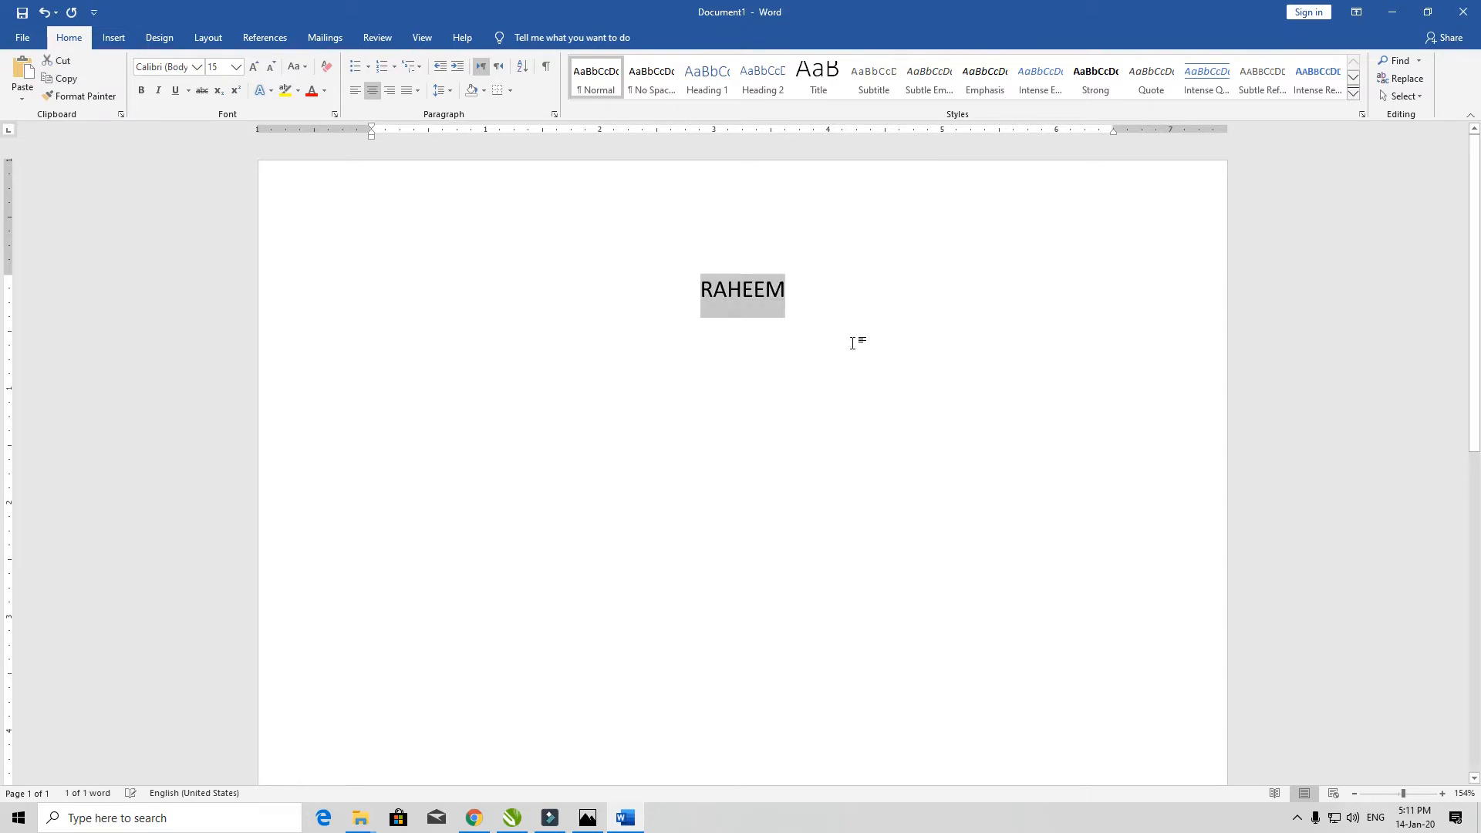
- Apply lowercase, UPPERCASE, Capitalize Each Word, tOGGLE cASE, and finally Sentence case to the name
left_click(306, 67)
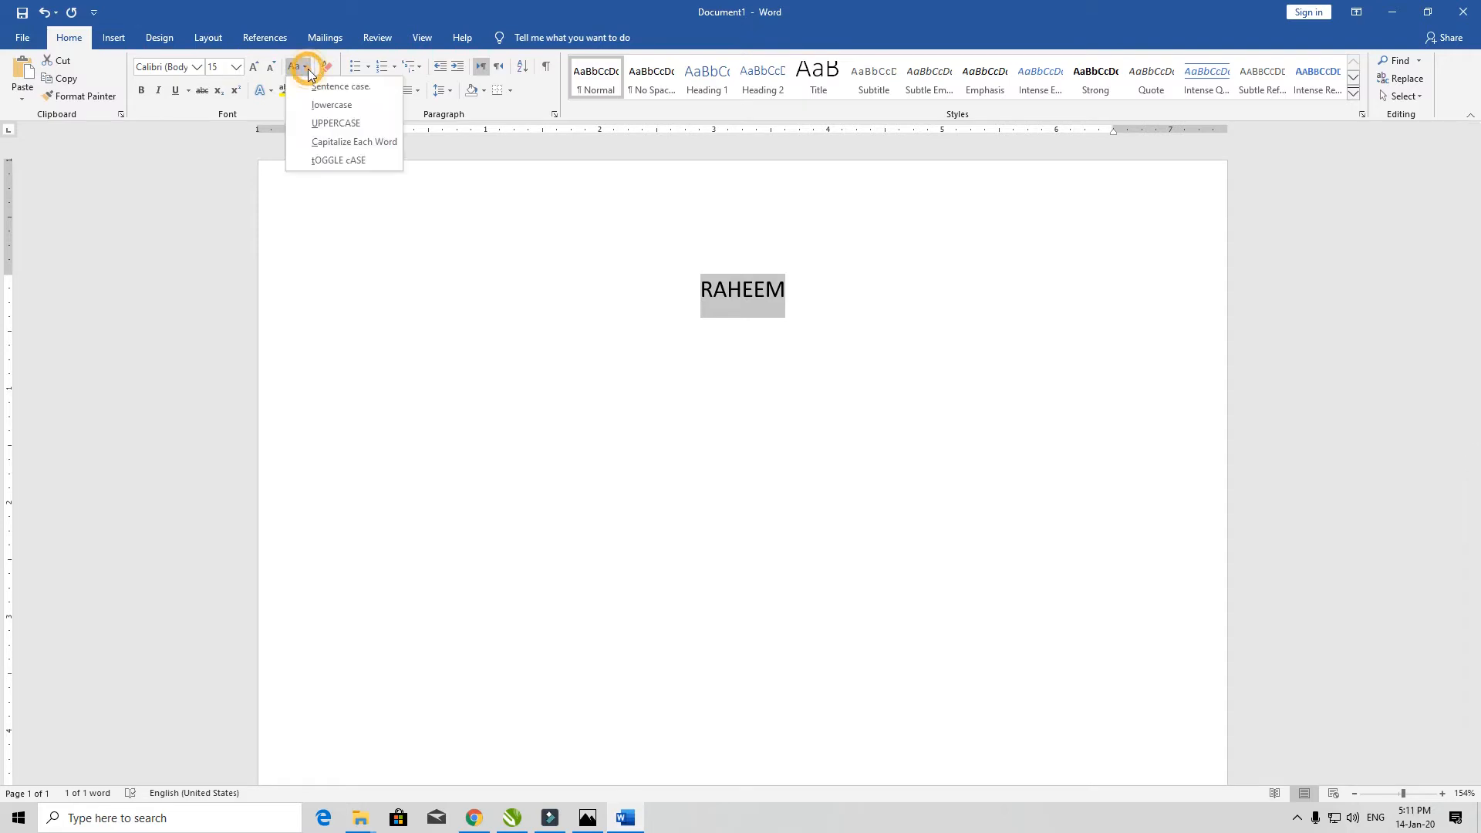
left_click(329, 108)
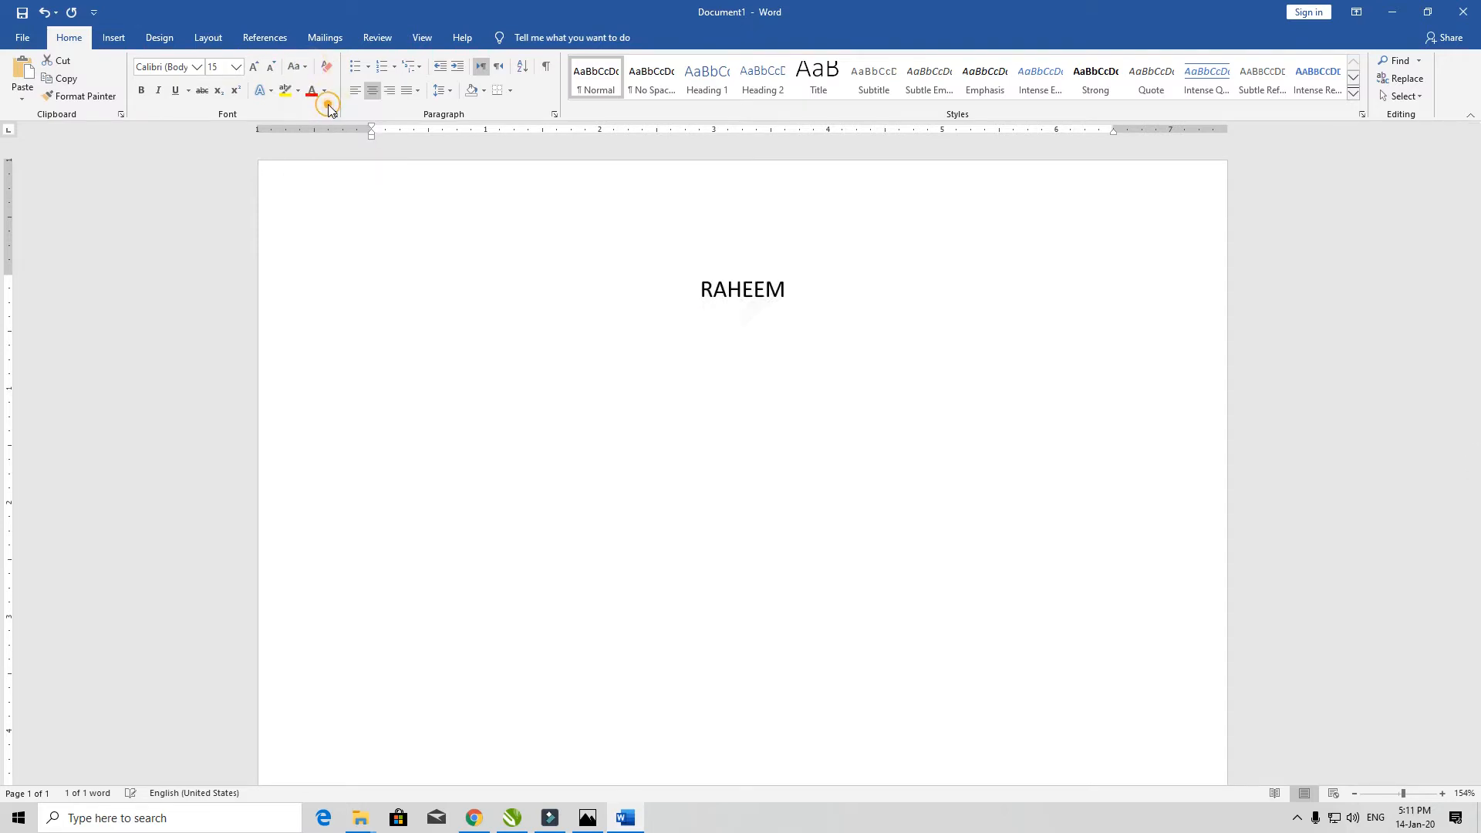
left_click(305, 67)
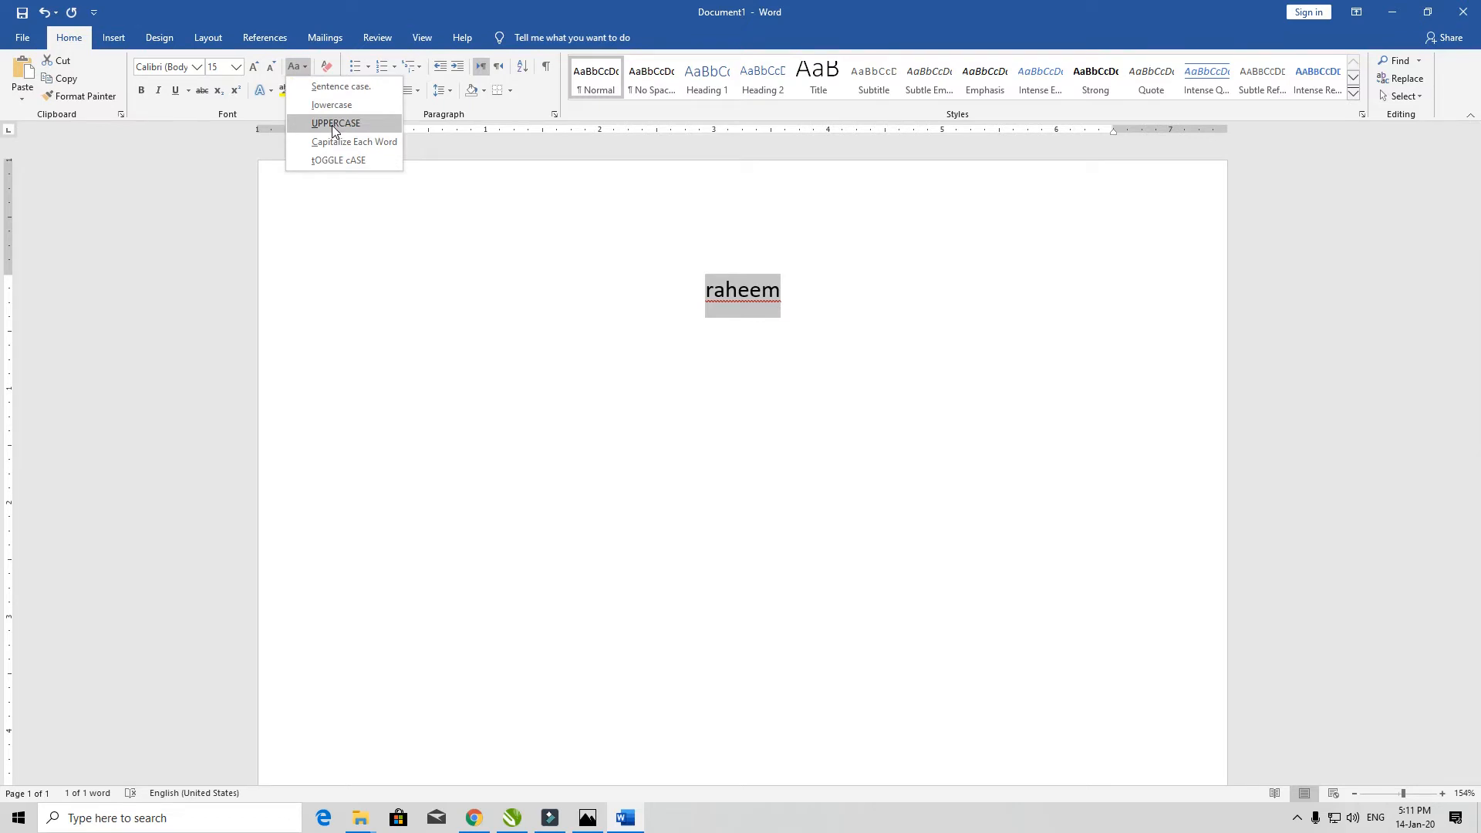
left_click(332, 125)
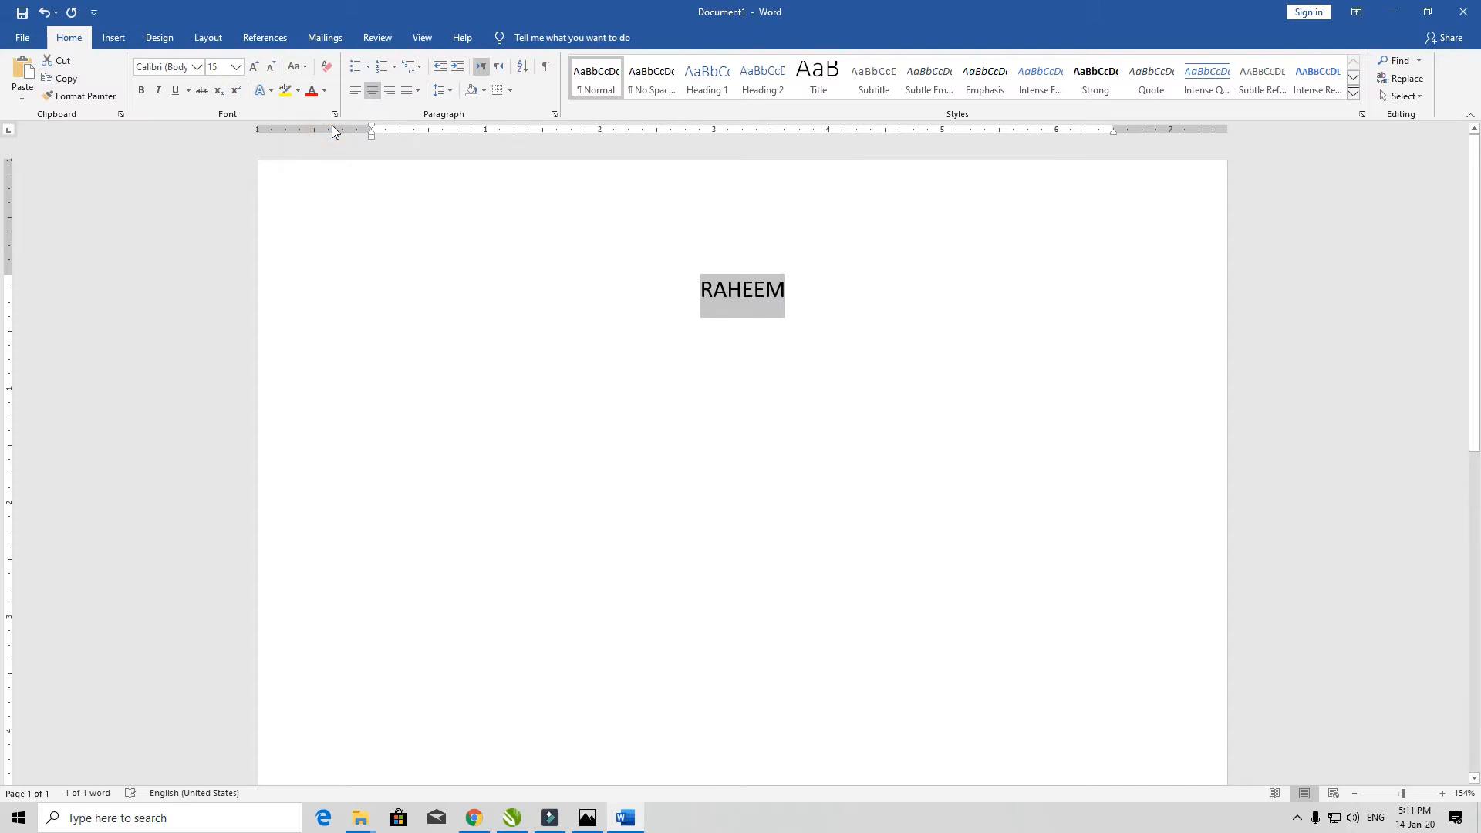
left_click(303, 70)
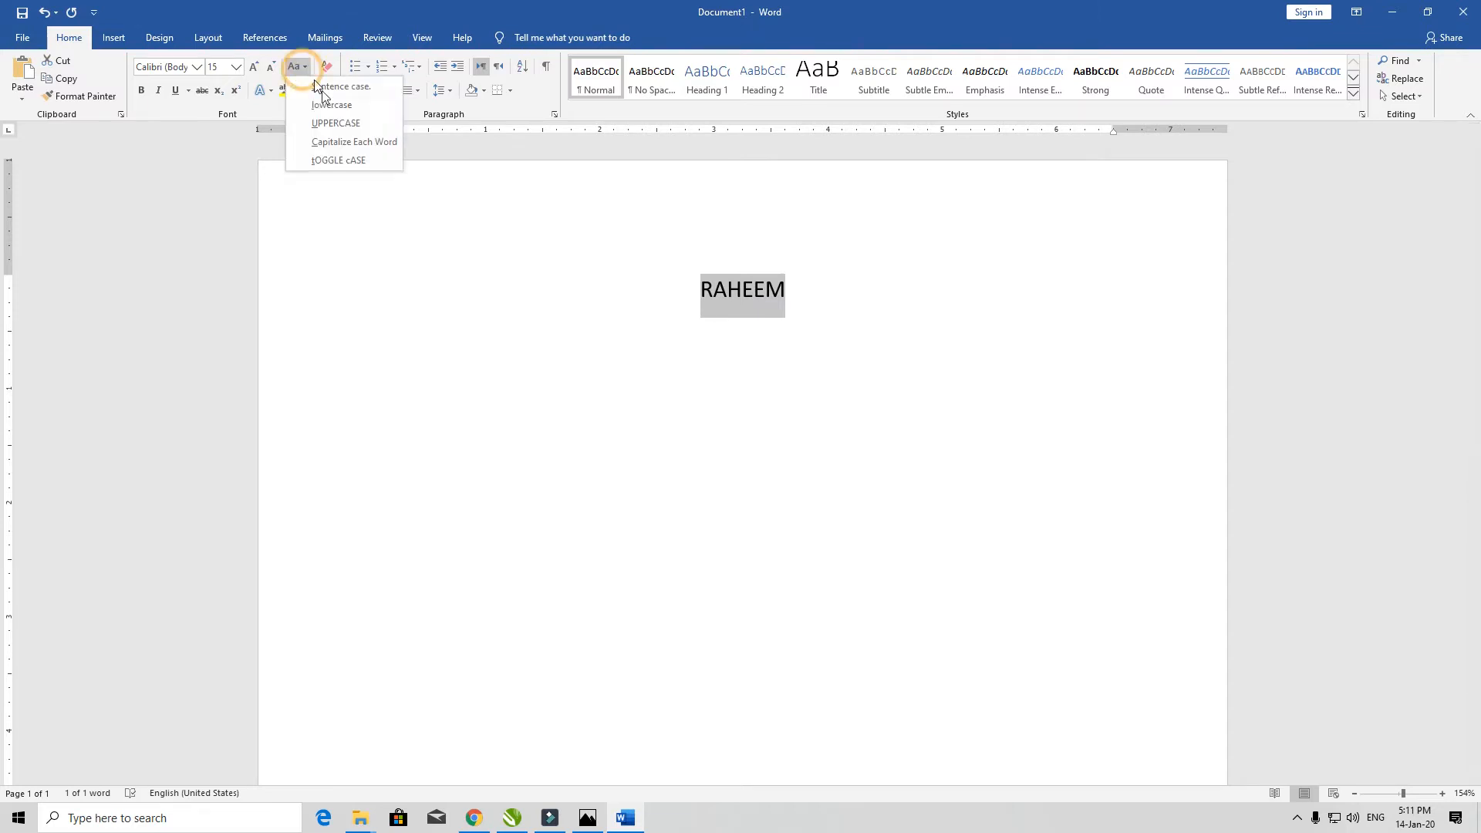
left_click(342, 143)
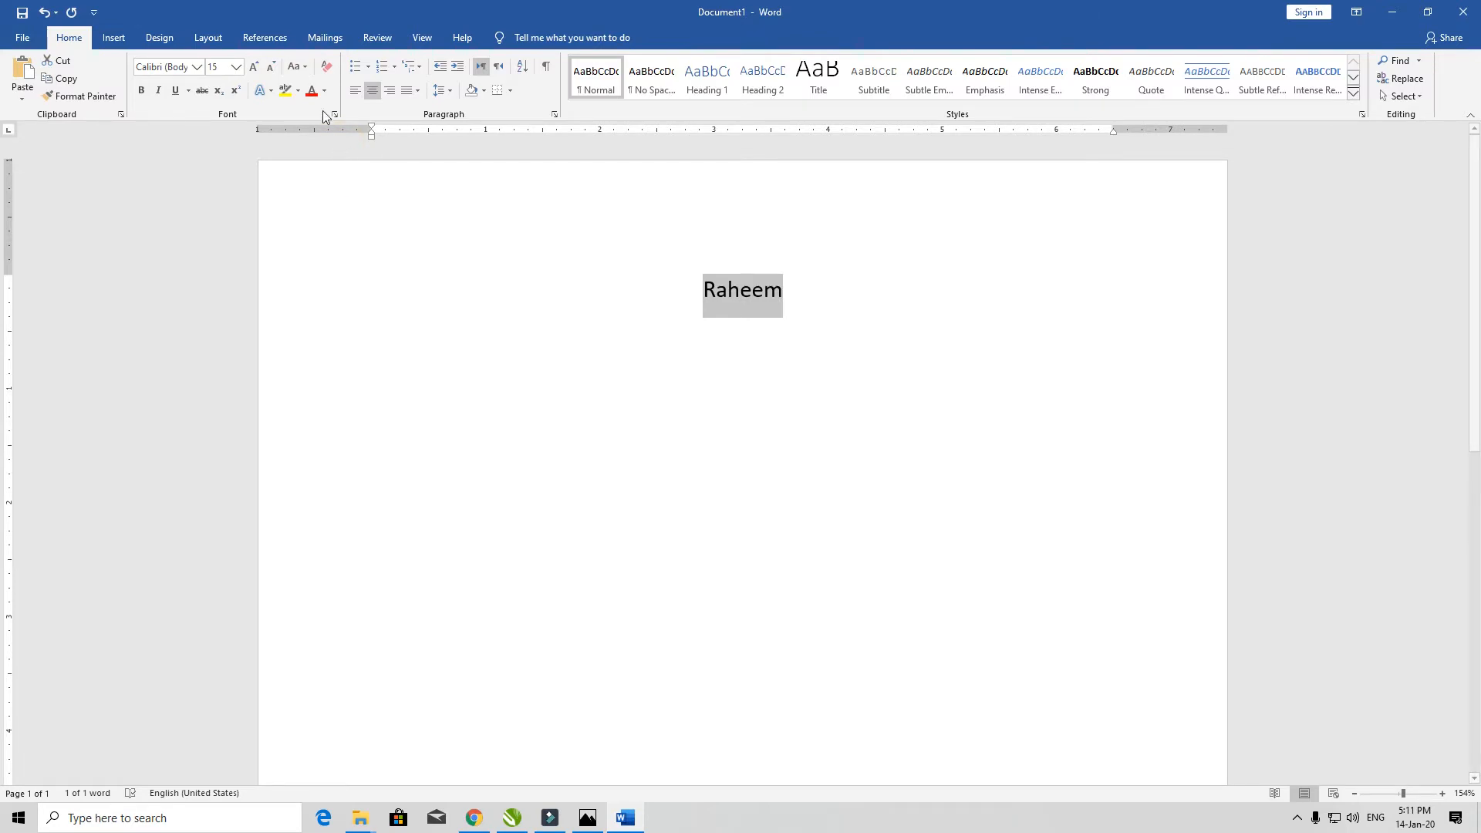
left_click(299, 68)
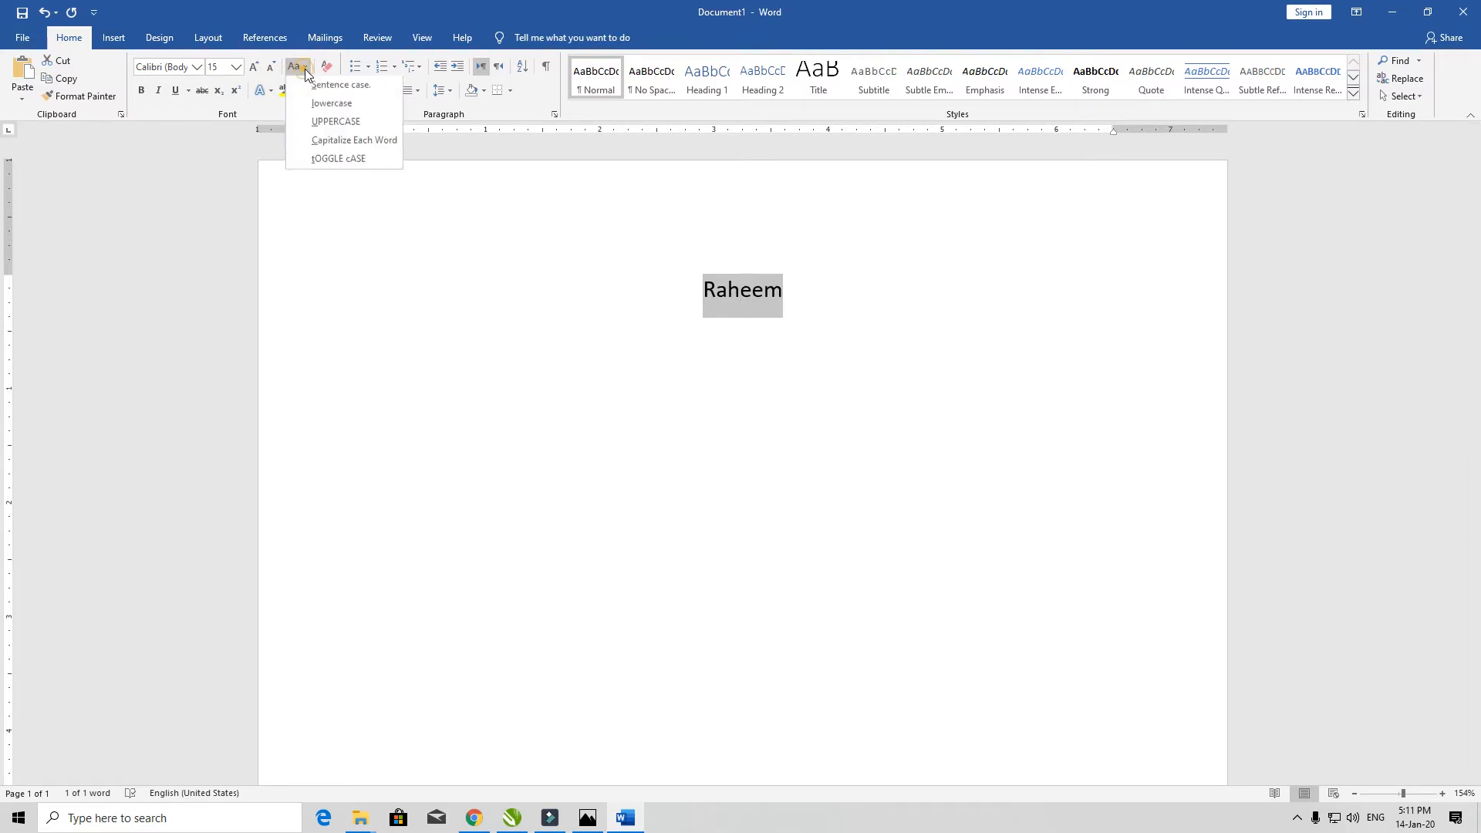
left_click(334, 160)
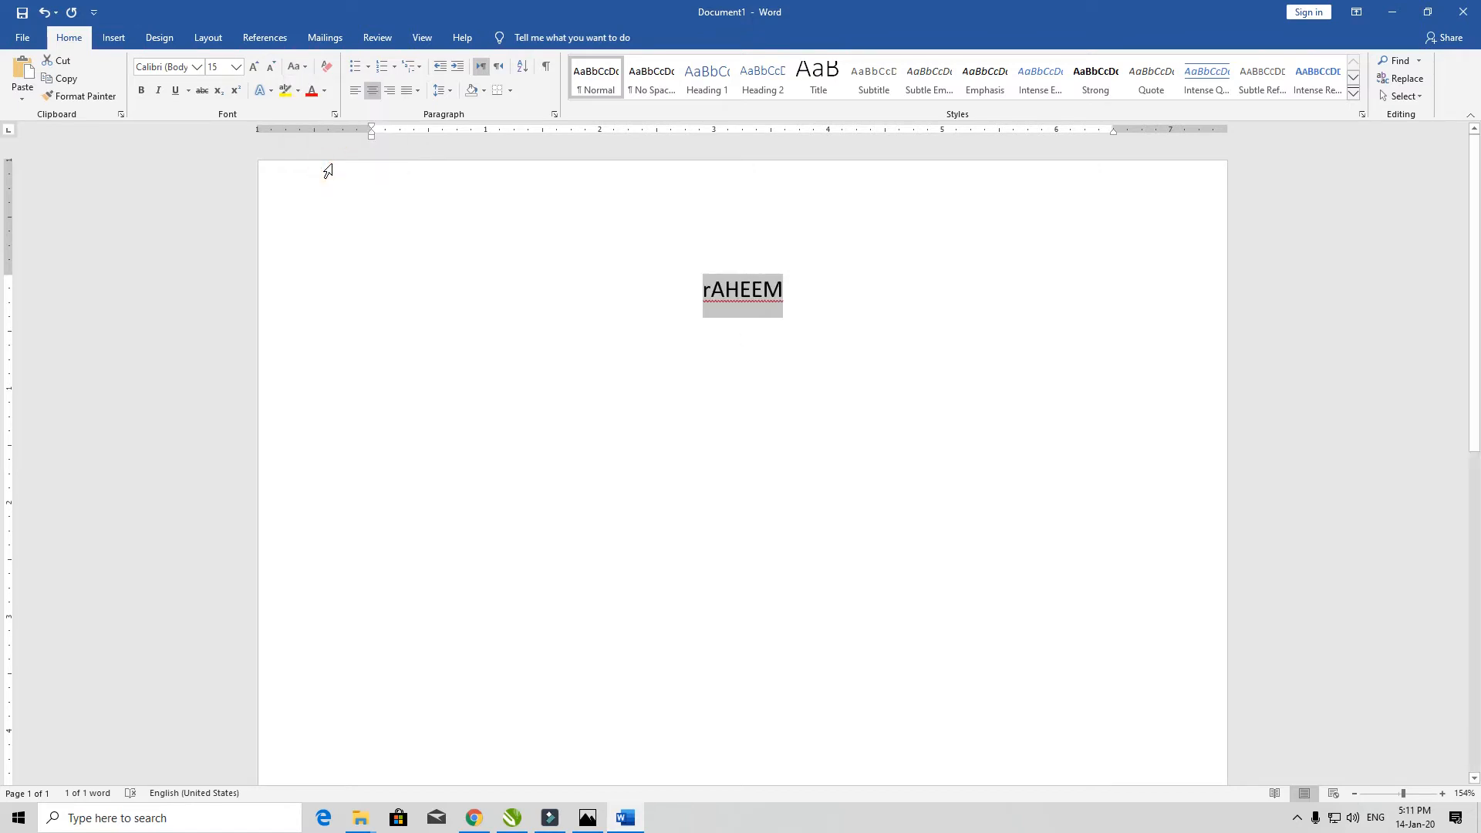
left_click(307, 74)
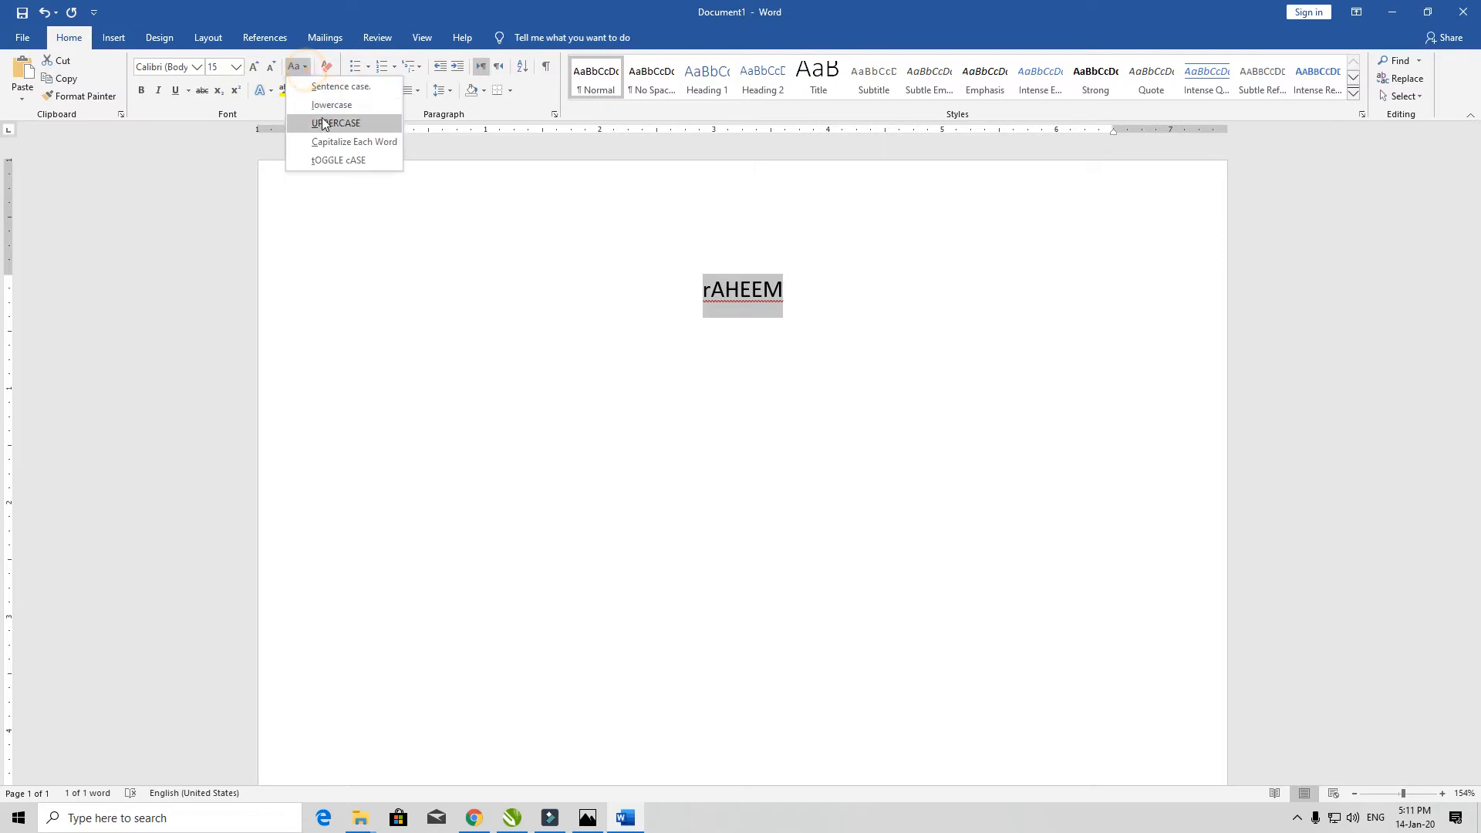
left_click(323, 89)
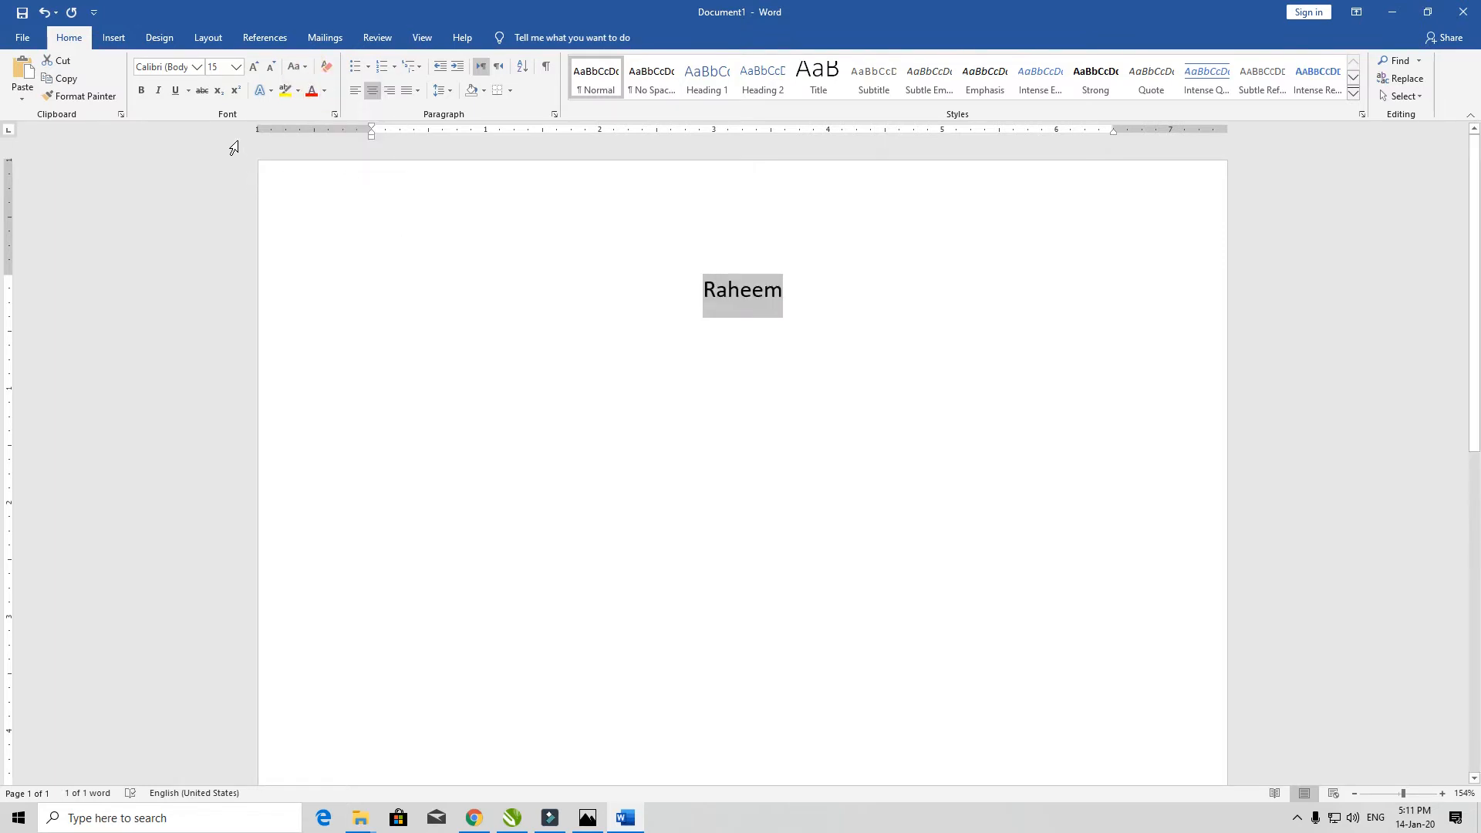
- Make the name bold, italic and underlined, growing it to 52 then 70 pt
left_click(142, 92)
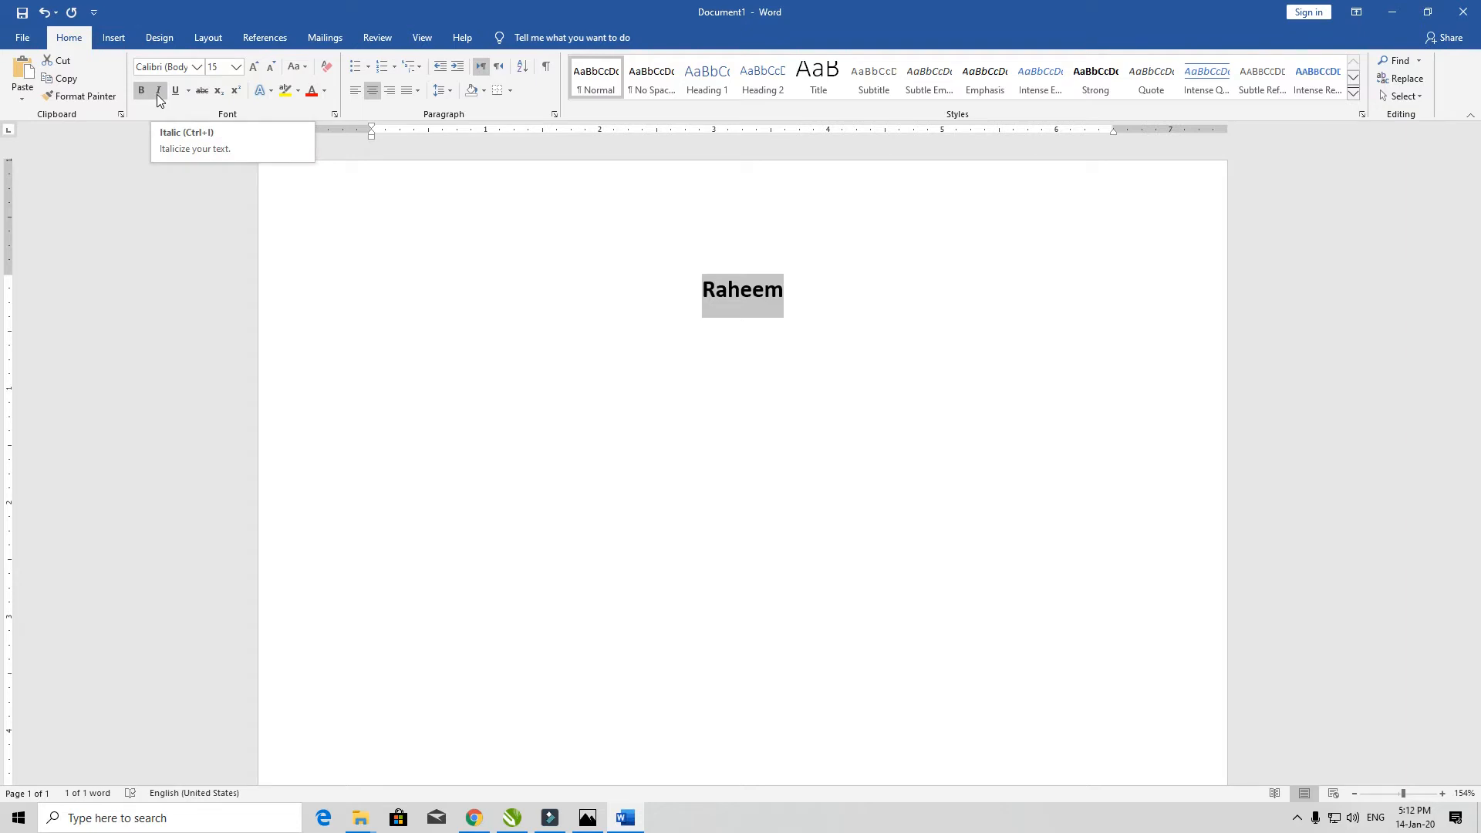
left_click(159, 97)
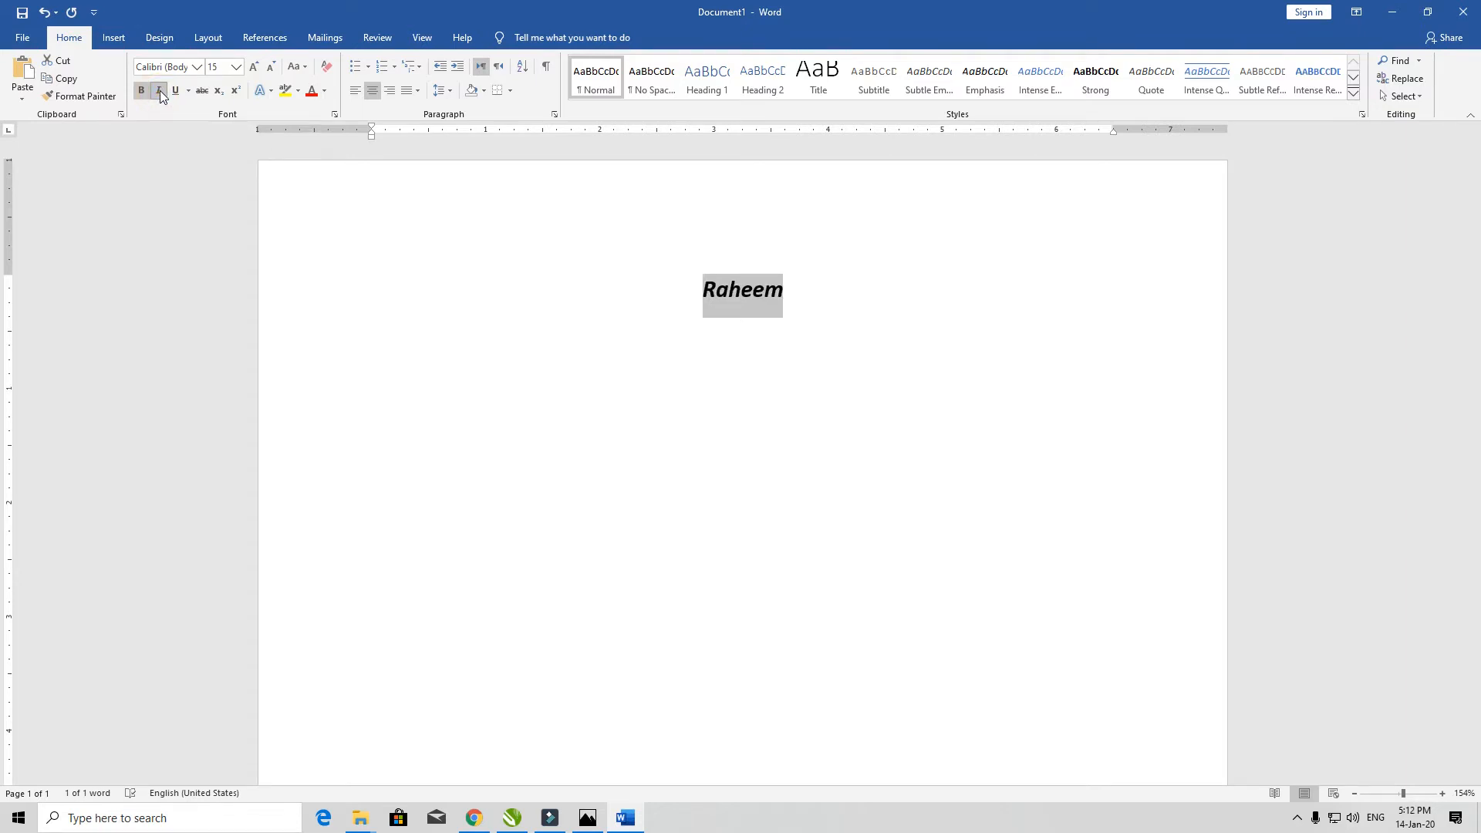
key("ctrl+bracketright")
key("ctrl+bracketright")
key("ctrl+bracketright")
key("ctrl+bracketright")
key("ctrl+bracketright")
key("ctrl+bracketright")
key("ctrl+bracketright")
key("ctrl+bracketright")
key("ctrl+bracketright")
key("ctrl+bracketright")
key("ctrl+bracketright")
key("ctrl+bracketright")
key("ctrl+bracketright")
key("ctrl+bracketright")
key("ctrl+bracketright")
key("ctrl+bracketright")
key("ctrl+bracketright")
key("ctrl+bracketright")
key("ctrl+bracketright")
key("ctrl+bracketright")
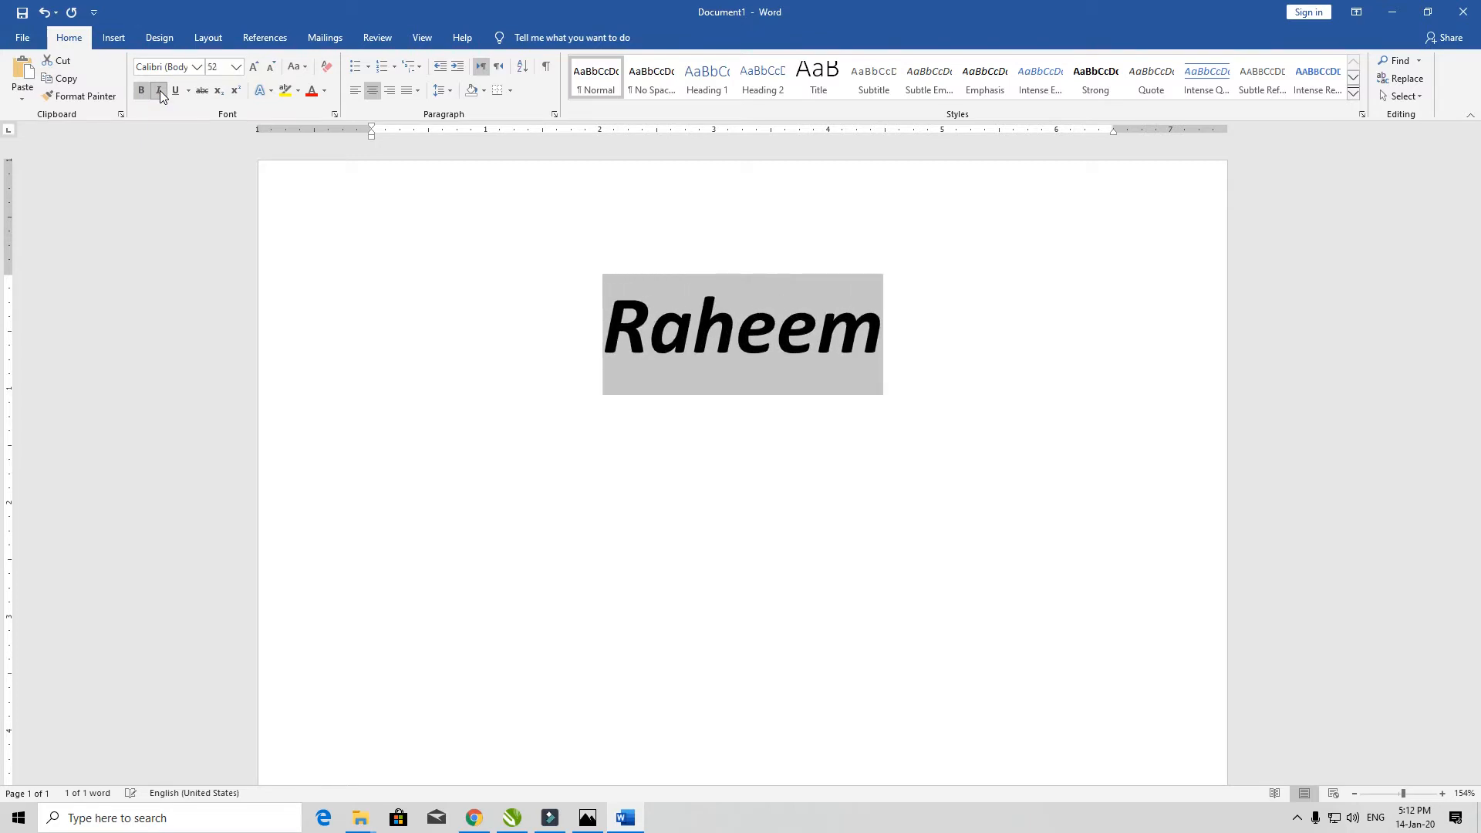
left_click(160, 90)
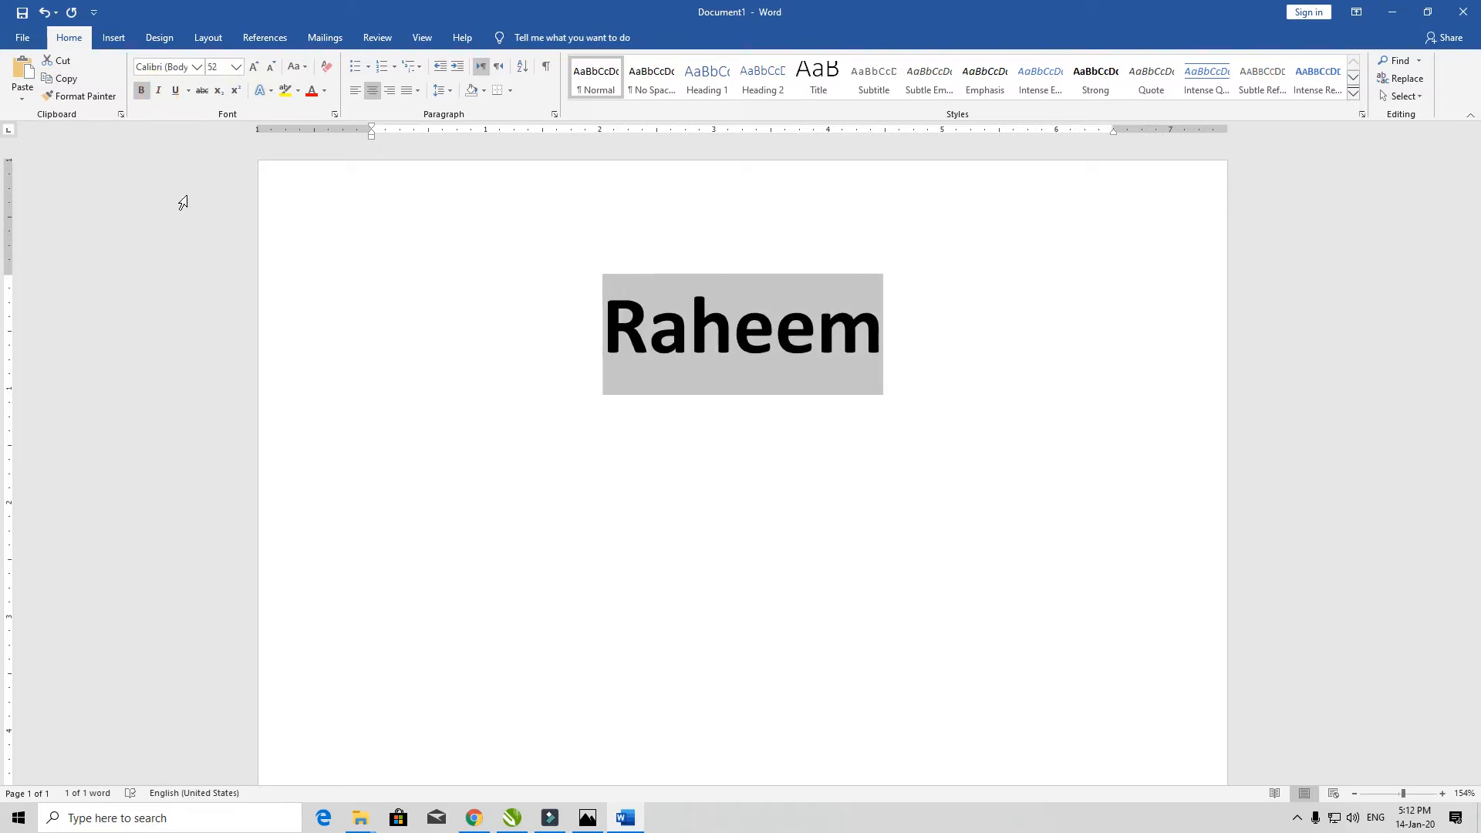
left_click(158, 91)
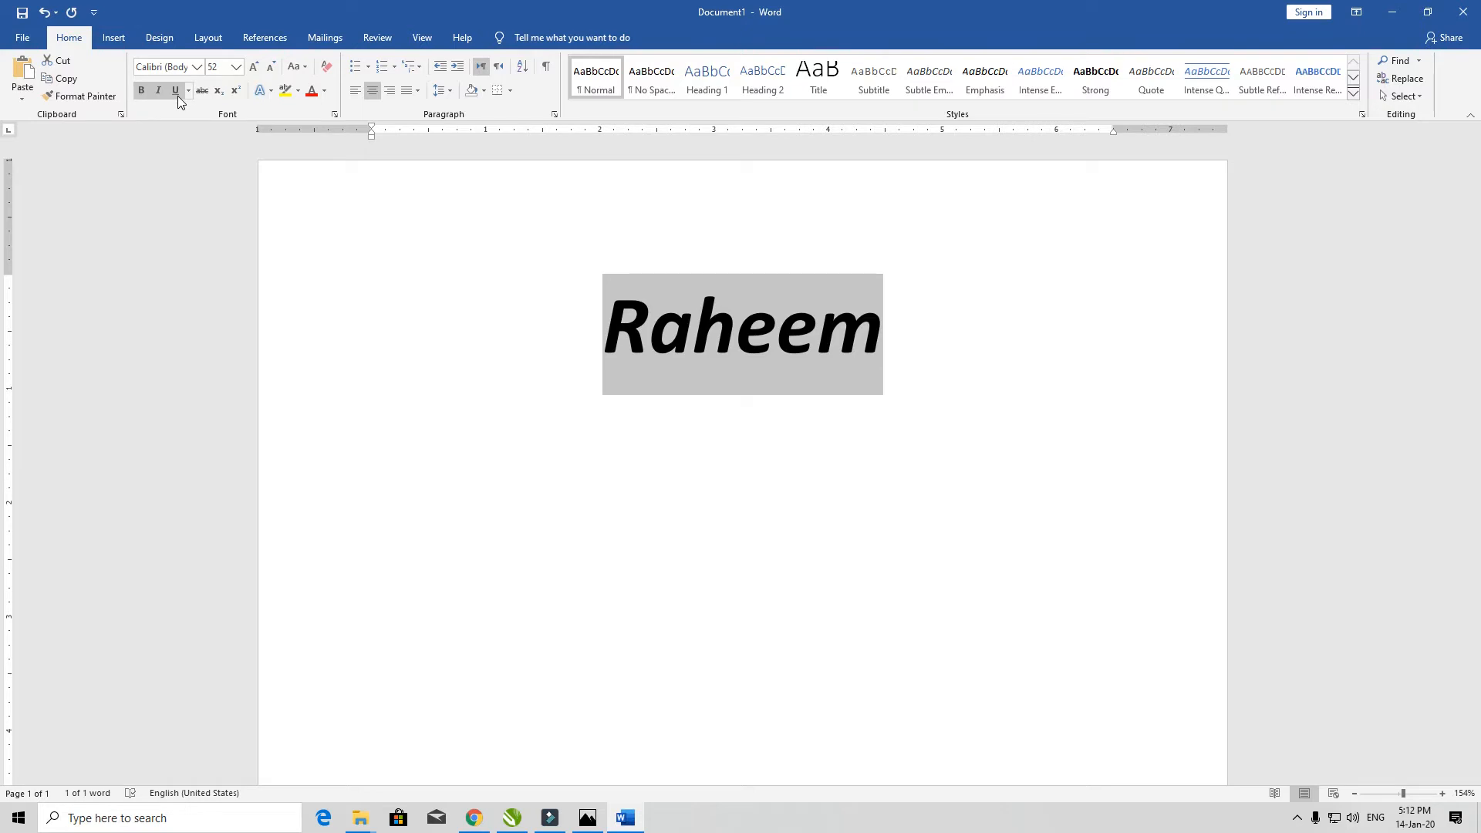
left_click(176, 91)
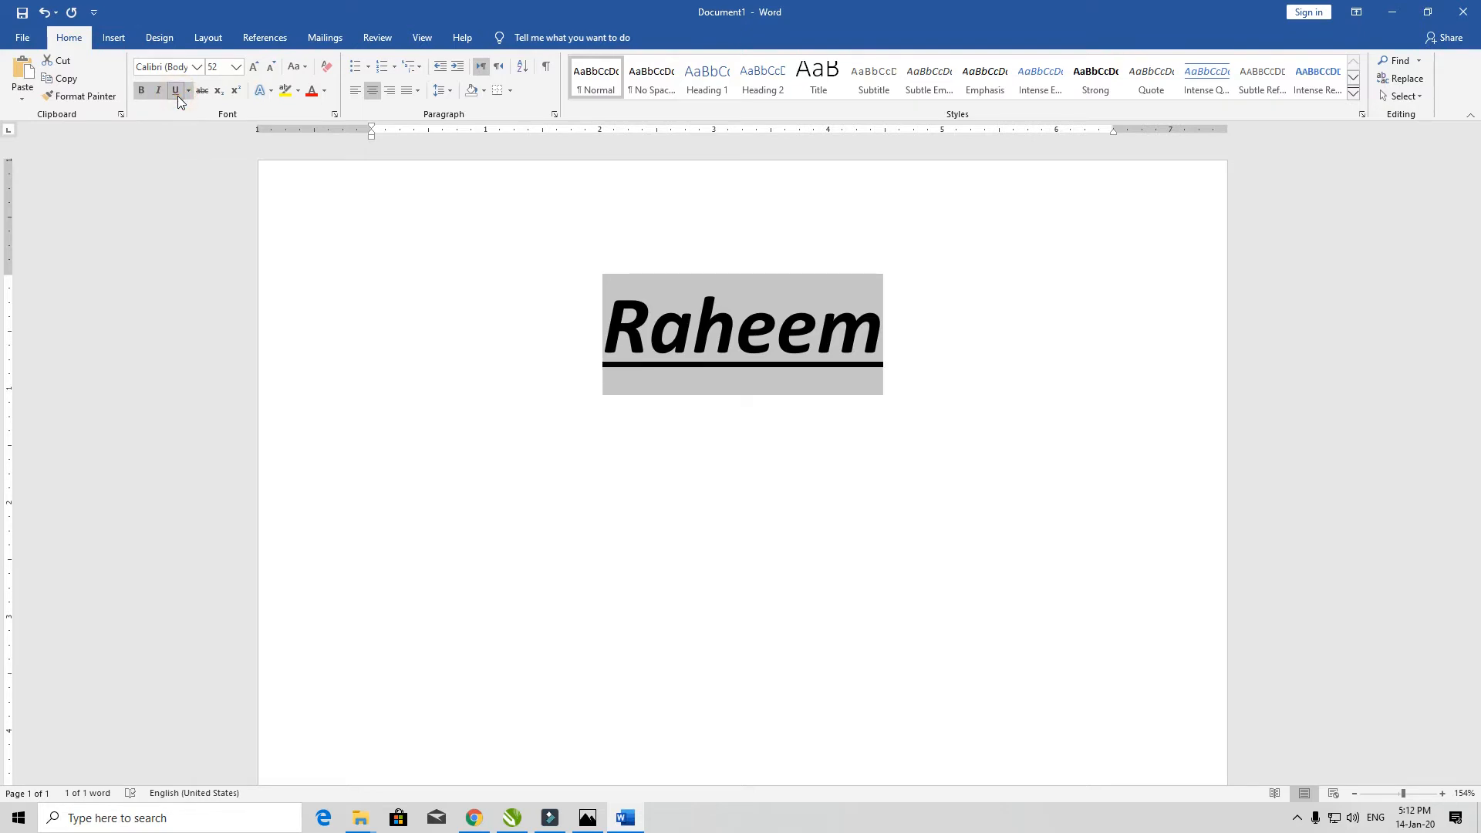
key("ctrl+bracketright")
key("ctrl+bracketright")
key("ctrl+bracketright")
key("ctrl+bracketright")
key("ctrl+bracketright")
key("ctrl+bracketright")
key("ctrl+bracketright")
key("ctrl+bracketright")
key("ctrl+bracketright")
key("ctrl+bracketright")
key("ctrl+bracketright")
key("ctrl+bracketright")
key("ctrl+bracketright")
key("ctrl+bracketright")
key("ctrl+bracketright")
key("ctrl+bracketright")
key("ctrl+bracketright")
key("ctrl+bracketright")
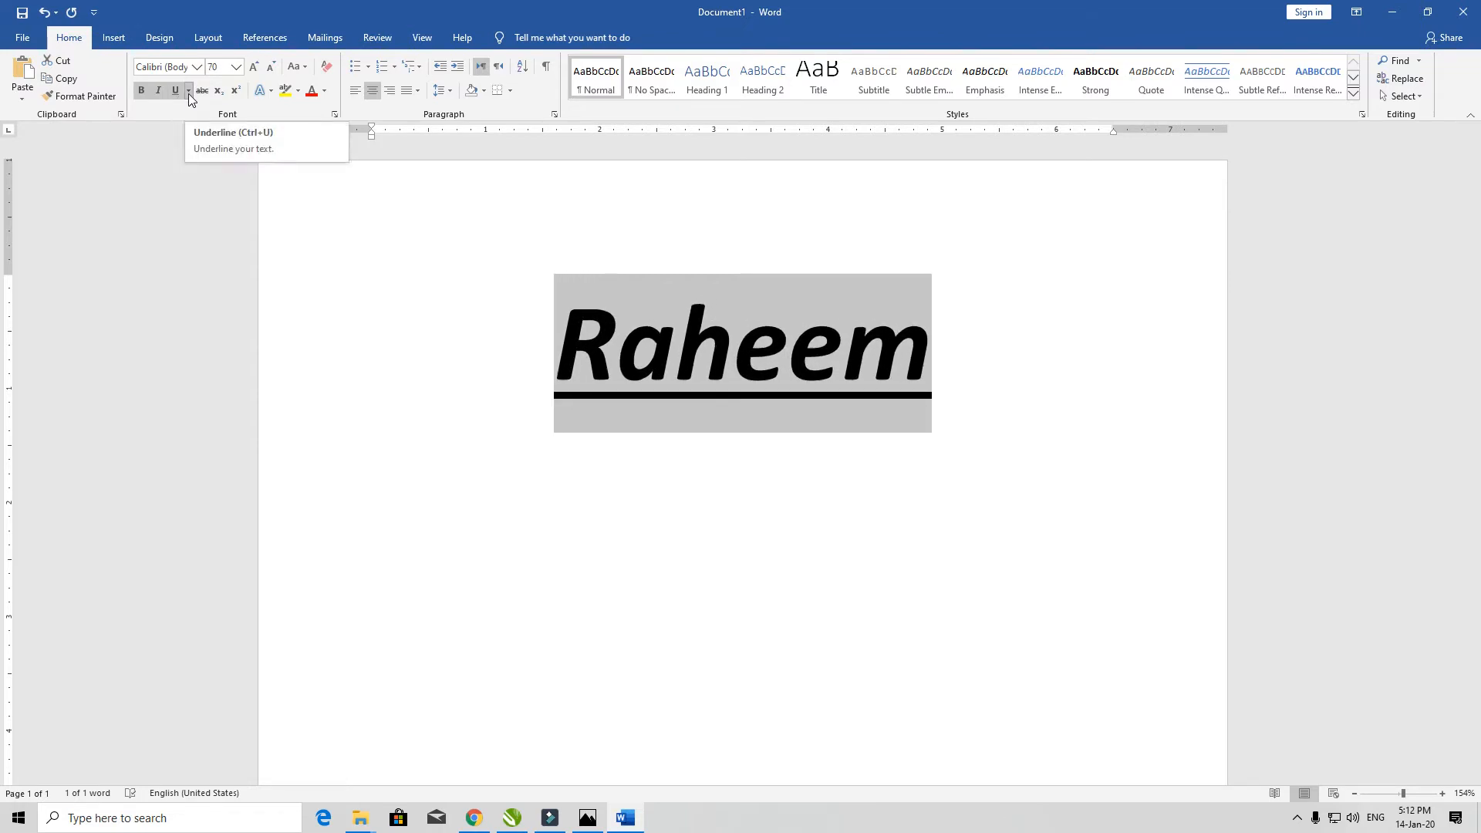
left_click(188, 94)
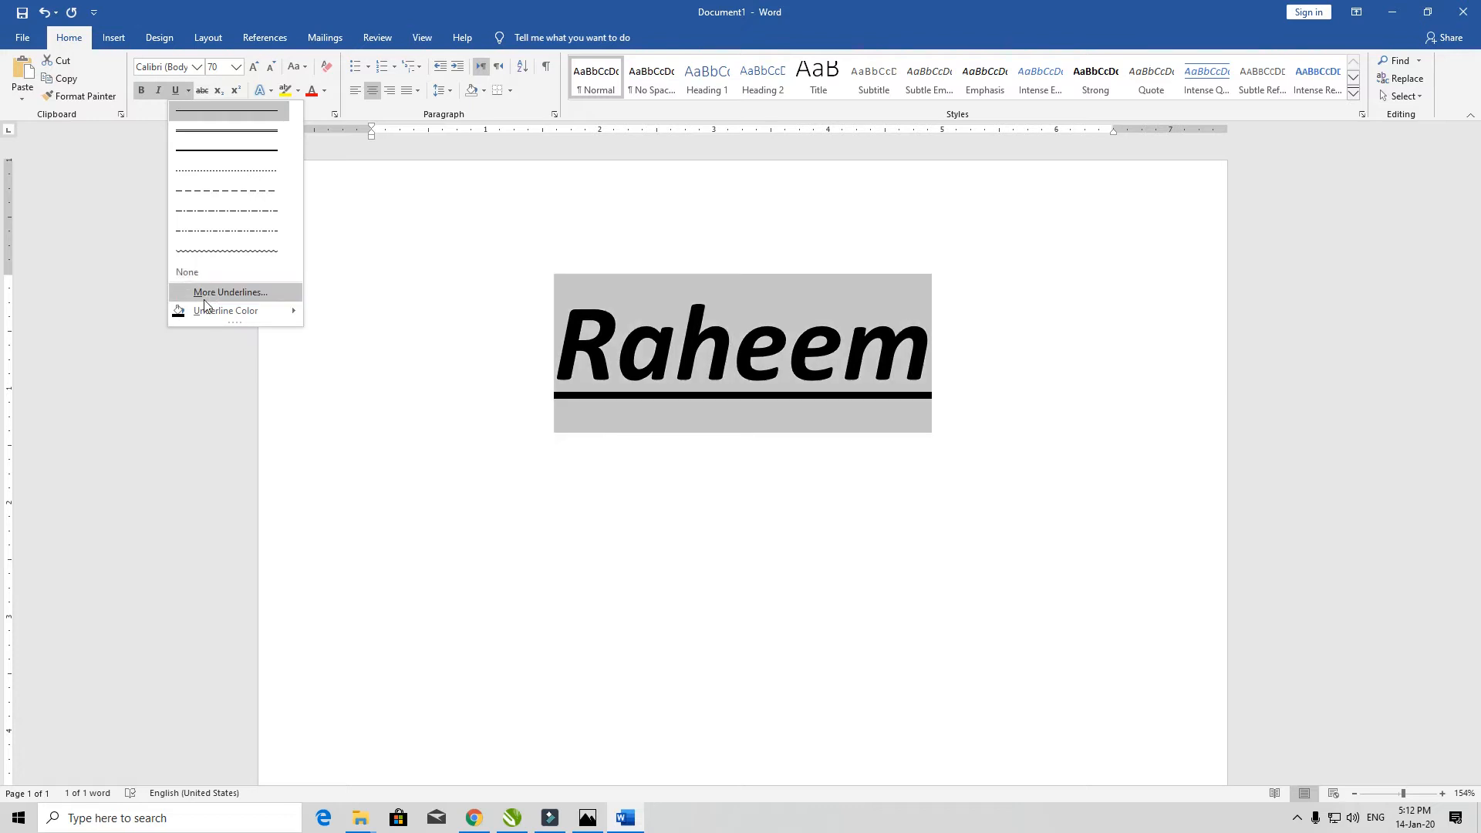
mouse_move(205, 318)
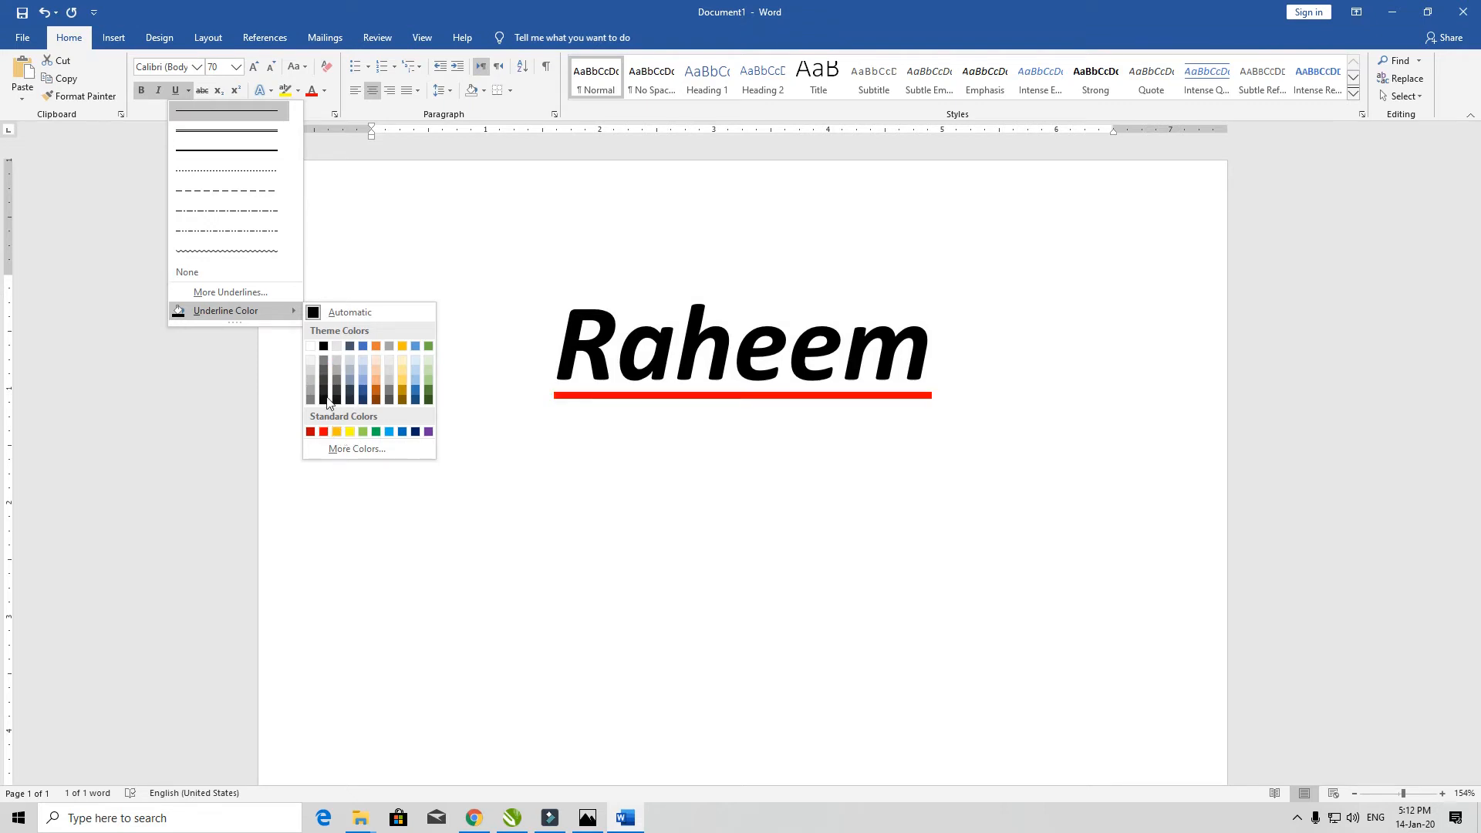
left_click(203, 91)
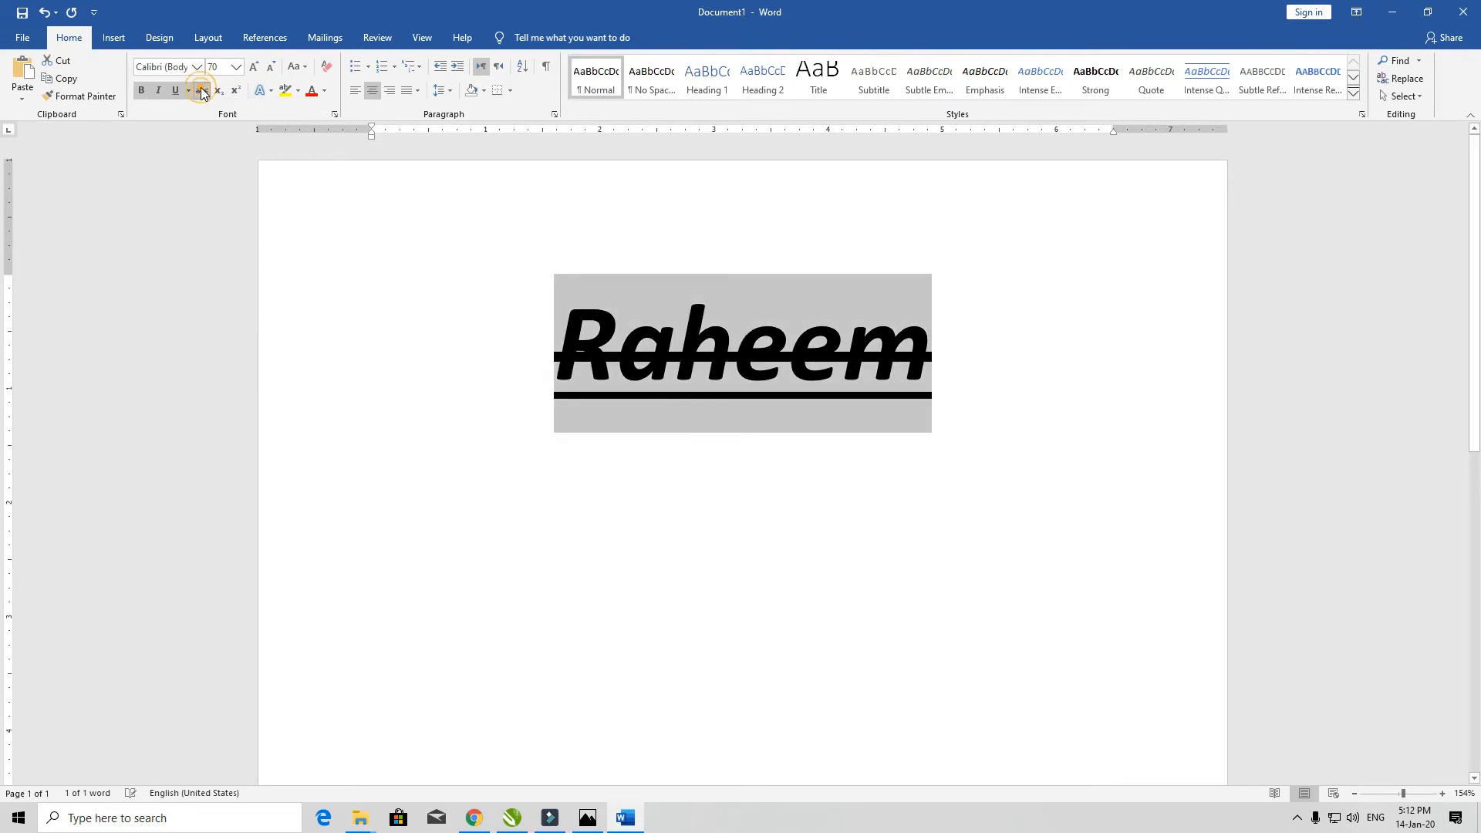
left_click(203, 91)
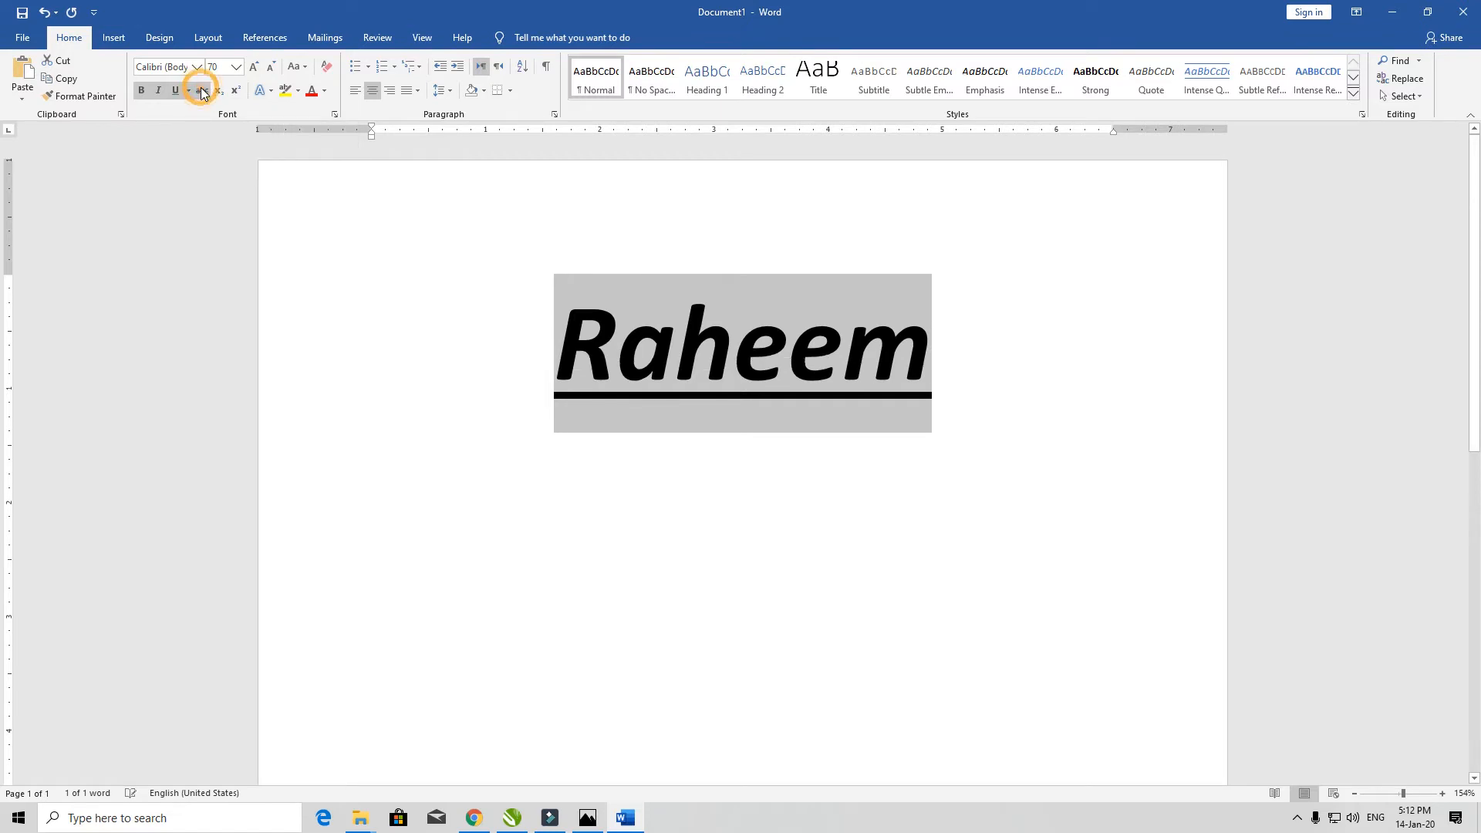
left_click(203, 92)
left_click(203, 92)
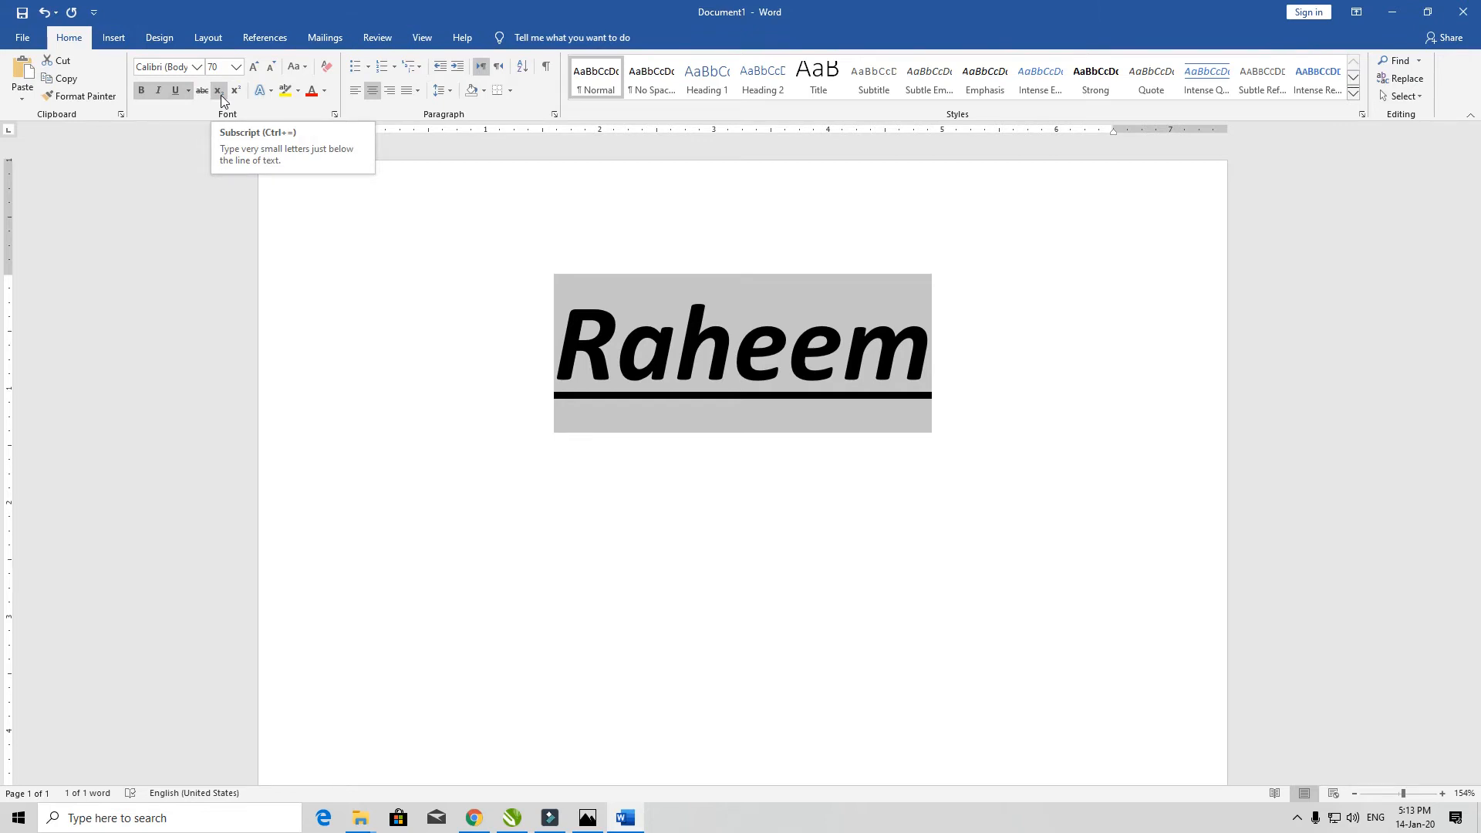
- Type a 4 after the name, toggle it to subscript and back, then delete it
left_click(930, 362)
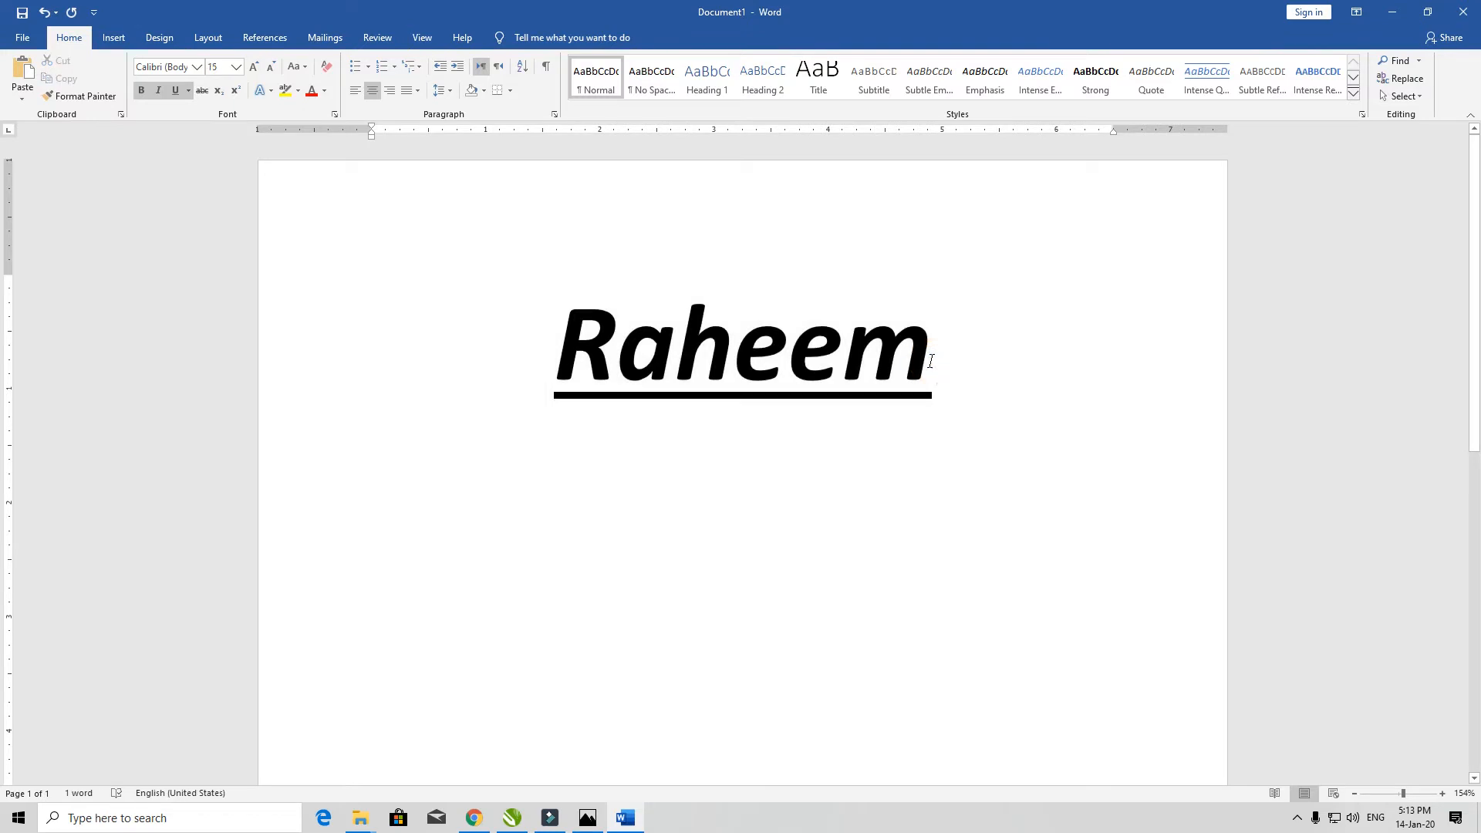
type("4")
key("shift+Left")
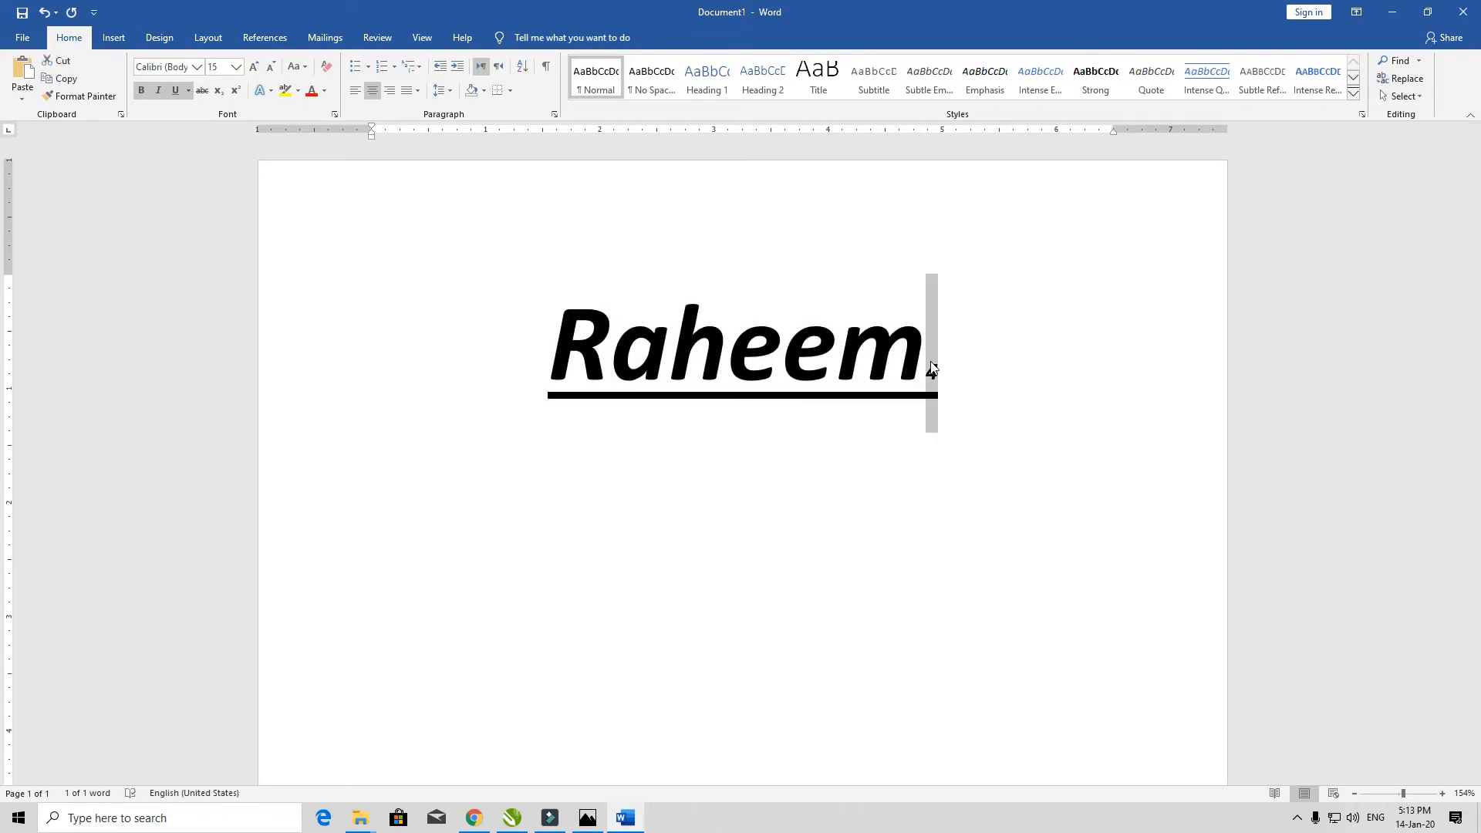
left_click(221, 94)
left_click(221, 94)
key("BackSpace")
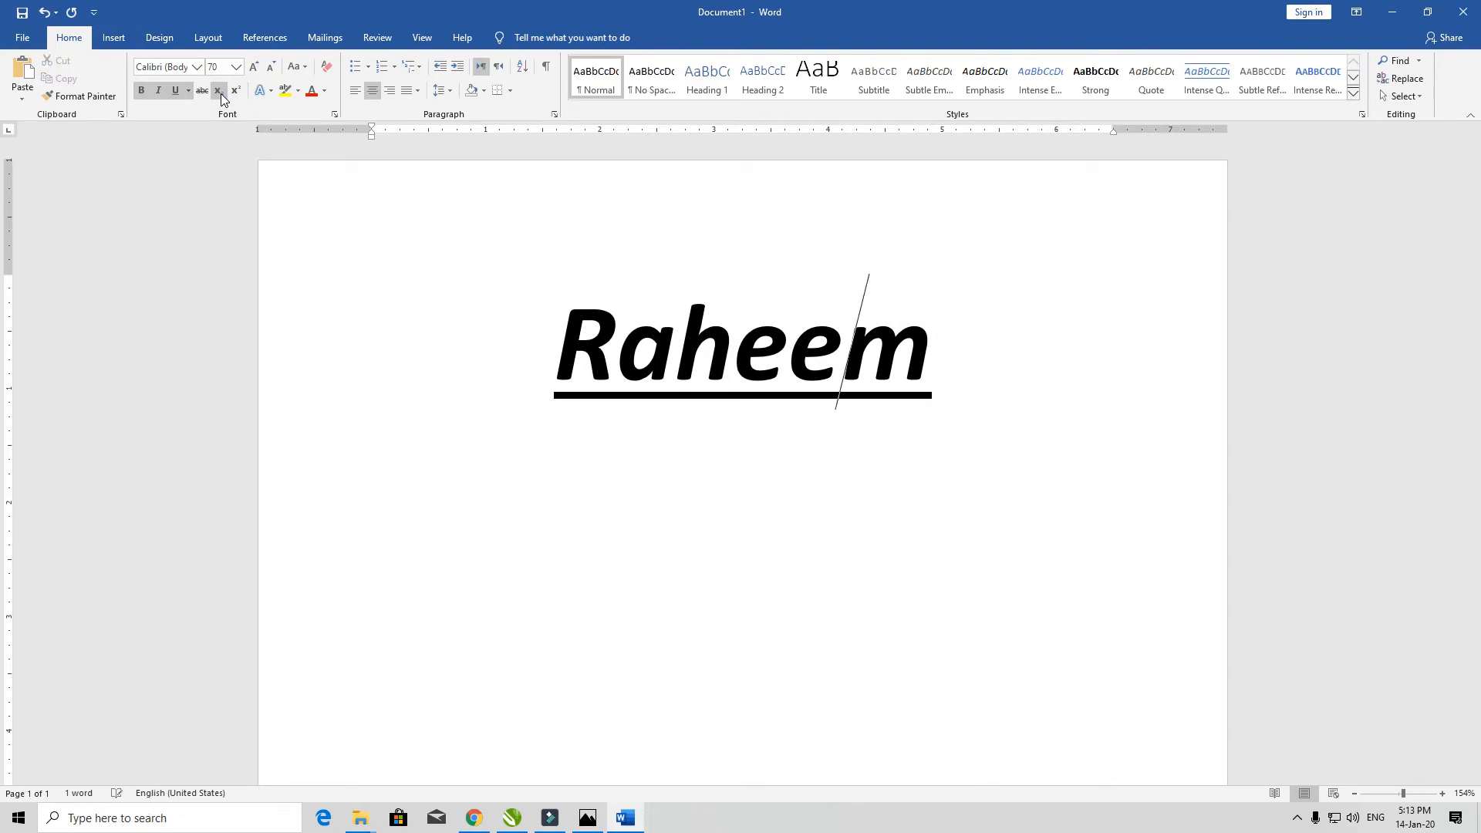
- Type a 4 after the name, try it as subscript then superscript, and return it to normal
type("4")
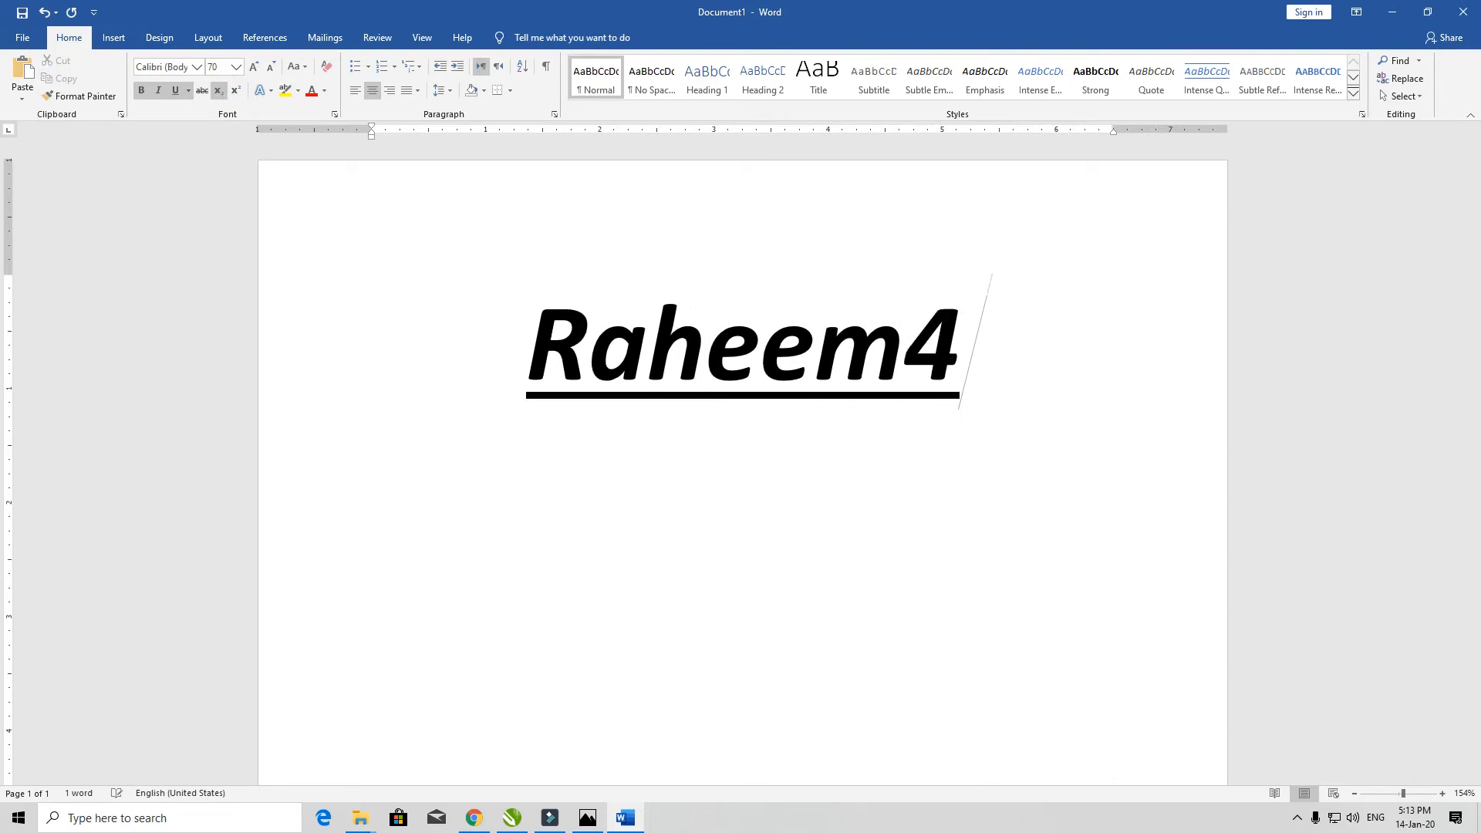
key("shift+Left")
left_click(224, 91)
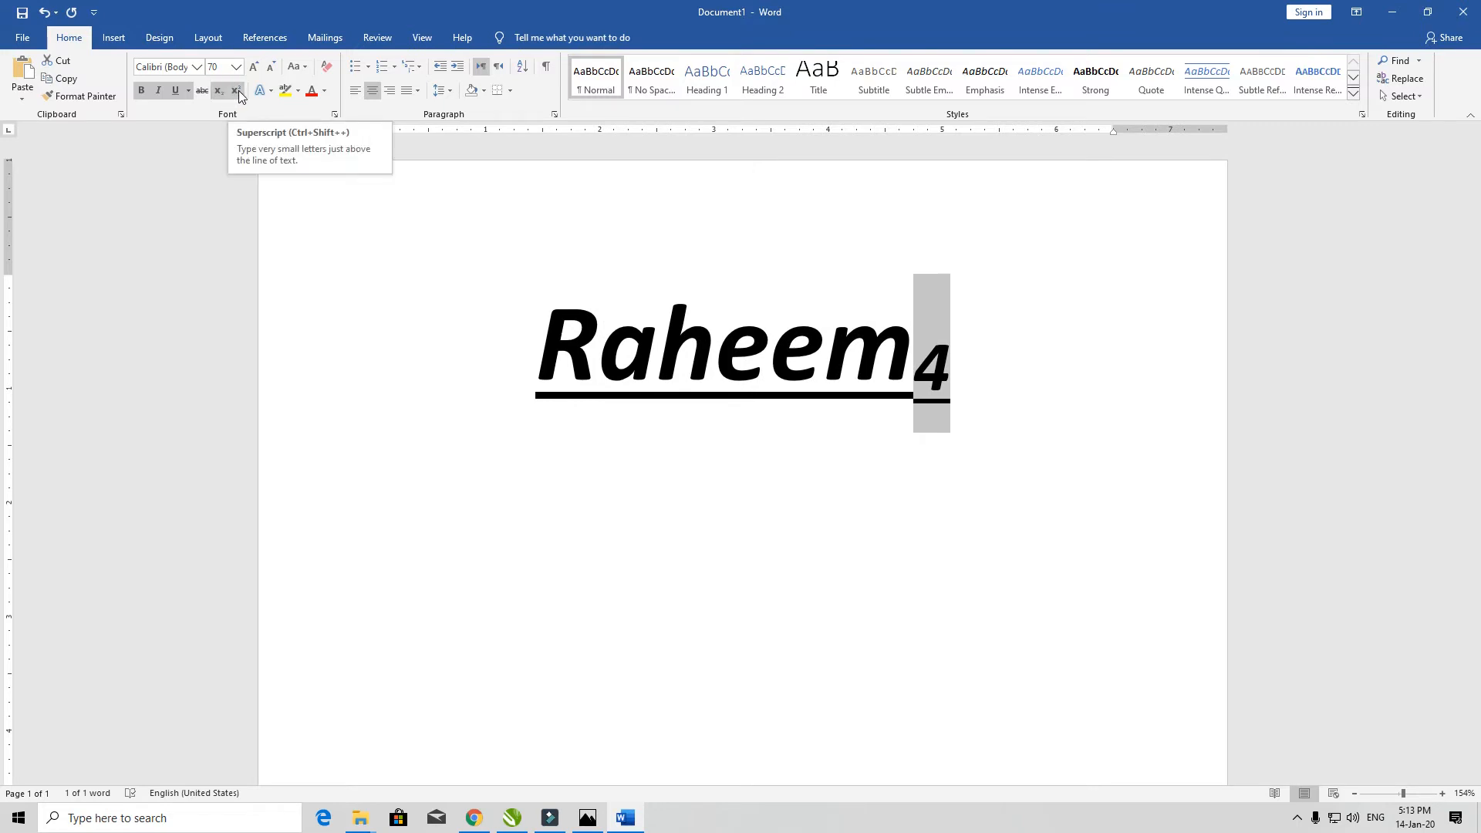
left_click(239, 90)
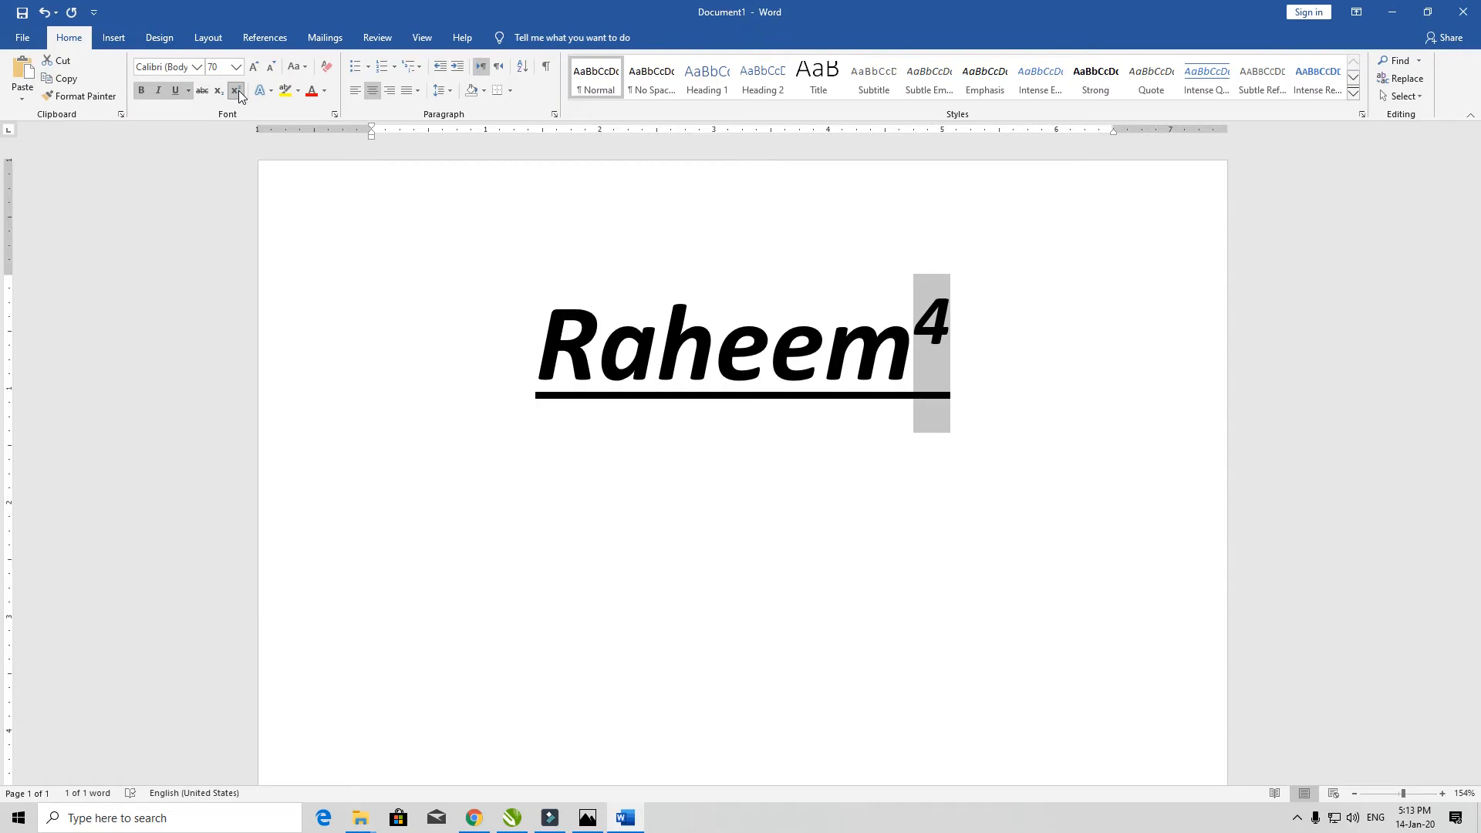
left_click(238, 90)
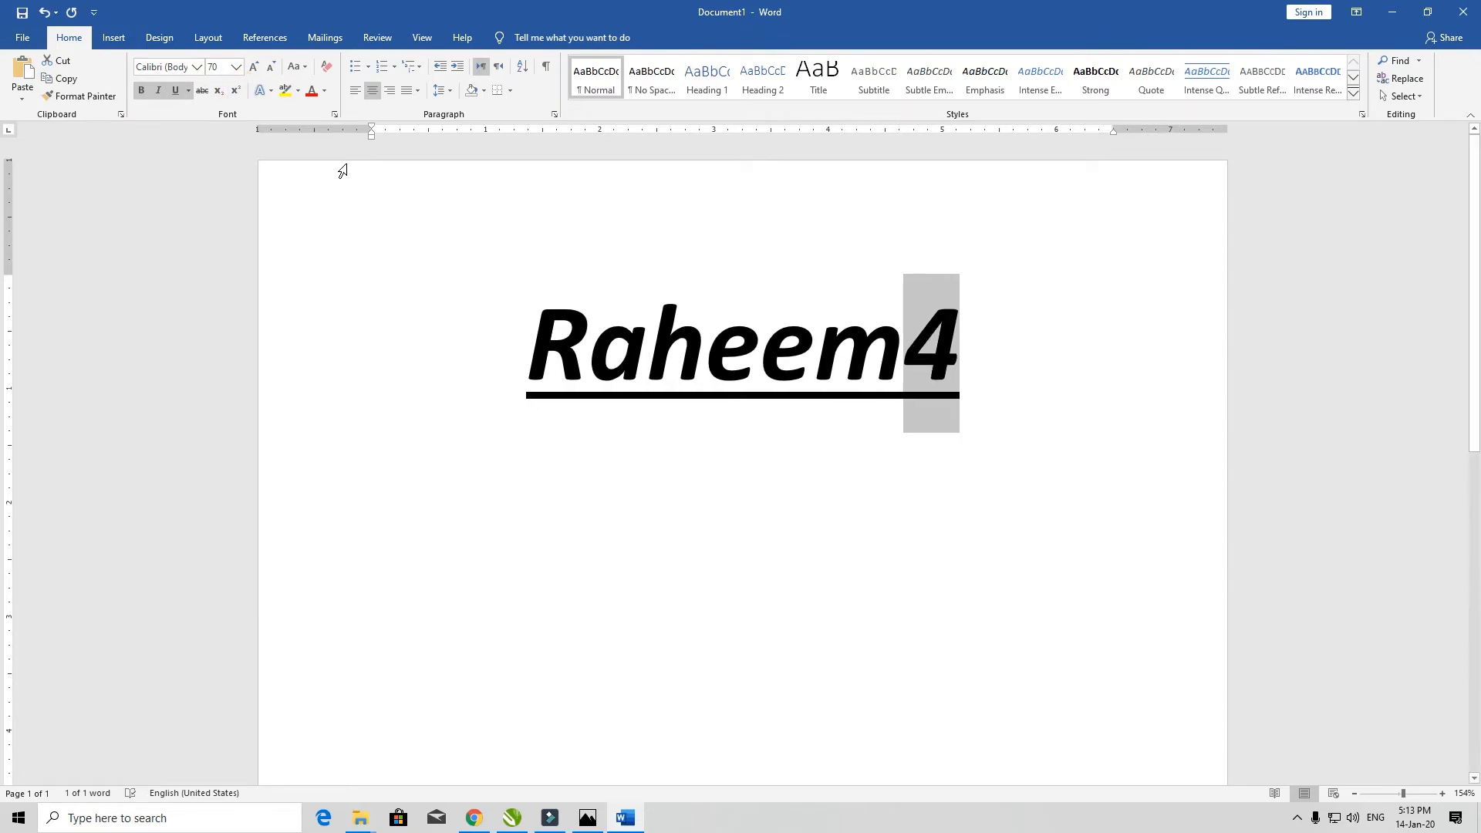
- Grow the 4 to 160 pt, shrink it back to 90 pt, and open the Text Effects gallery
left_click(253, 68)
left_click(253, 68)
left_click(253, 67)
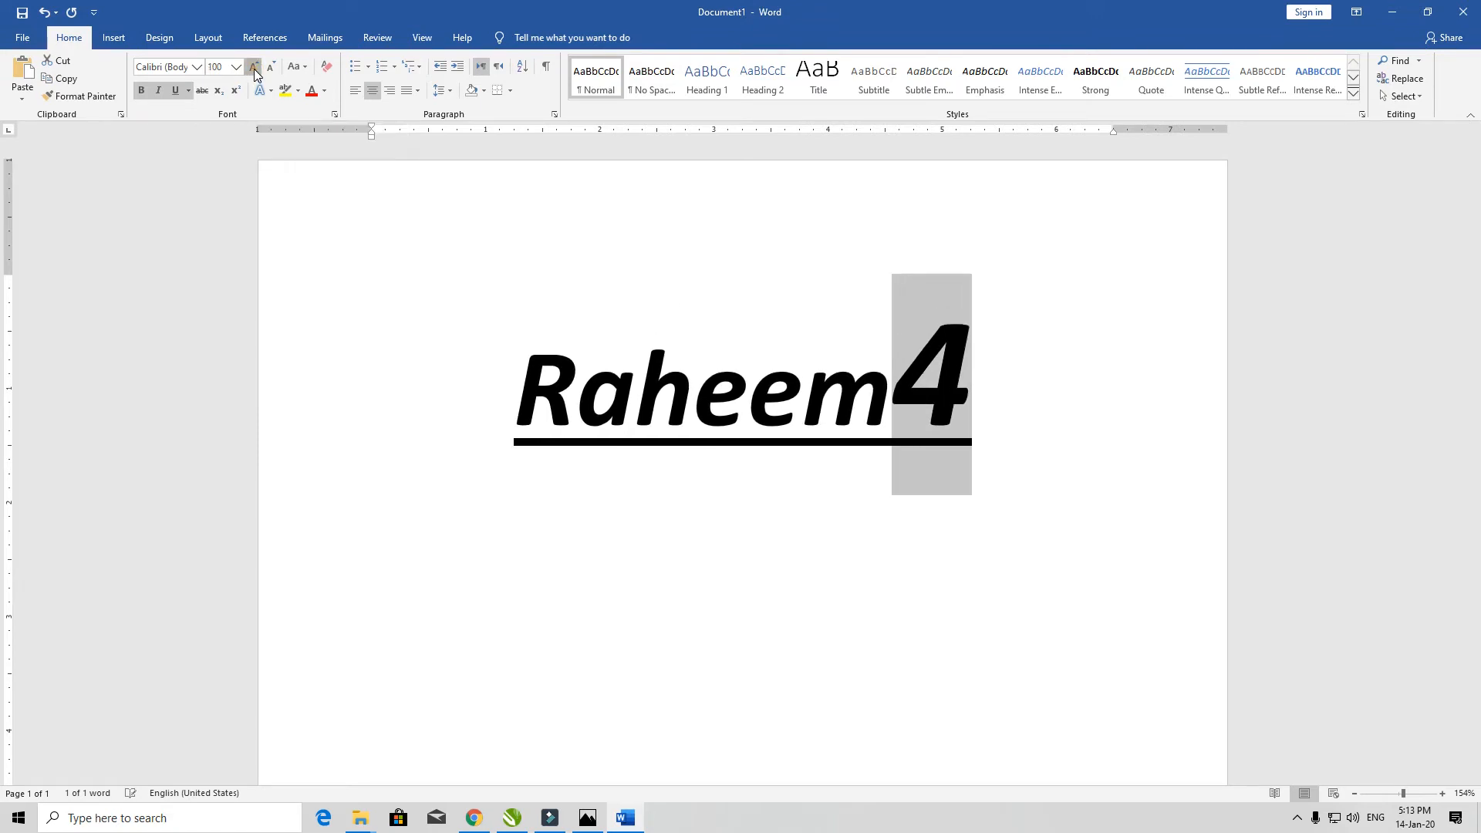
left_click(253, 68)
left_click(253, 68)
left_click(254, 68)
left_click(253, 68)
left_click(254, 67)
left_click(253, 68)
left_click(254, 68)
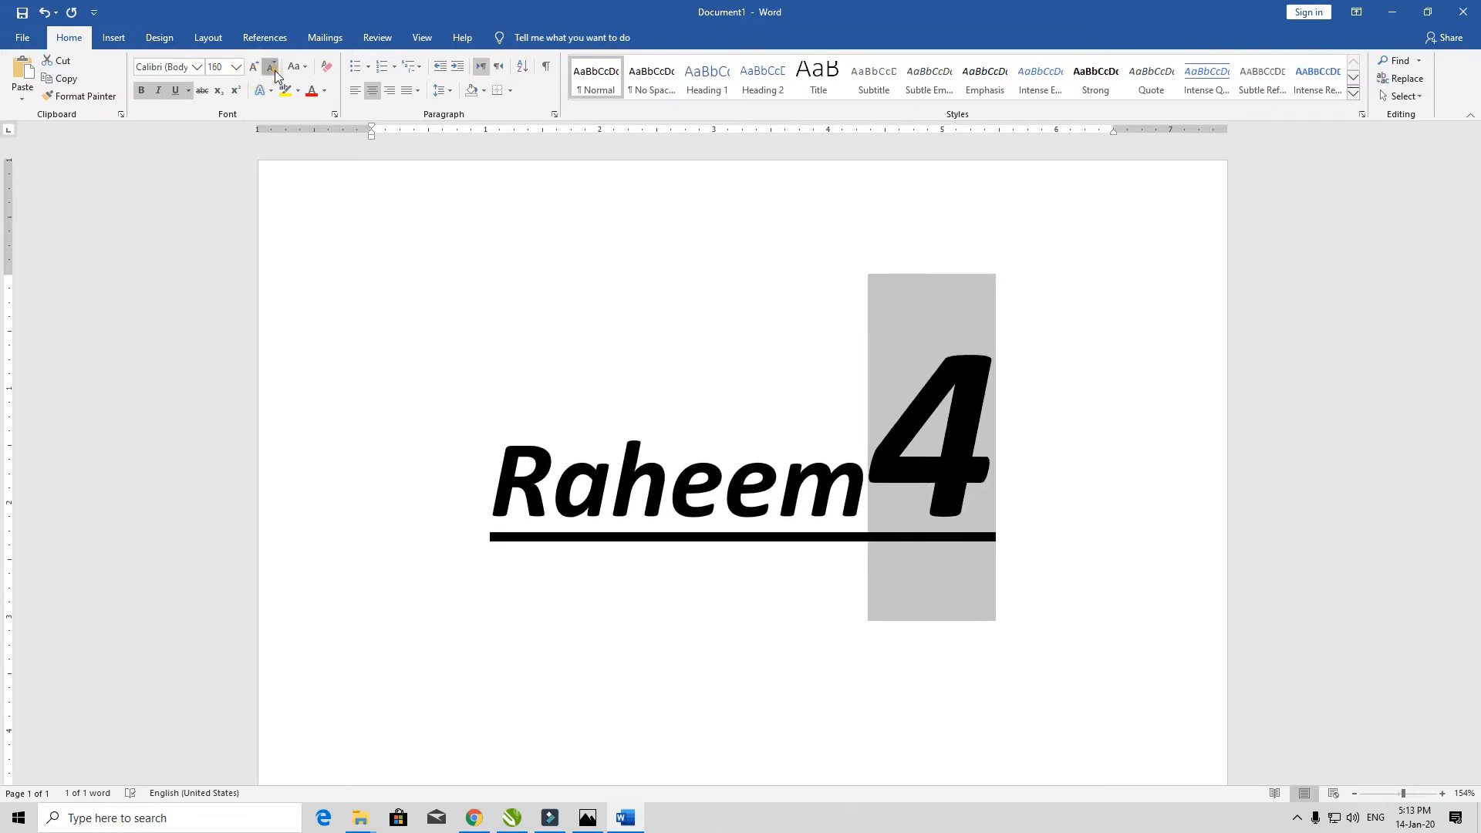
left_click(275, 71)
left_click(275, 71)
left_click(275, 71)
left_click(275, 71)
left_click(274, 71)
left_click(275, 71)
left_click(275, 70)
left_click(275, 90)
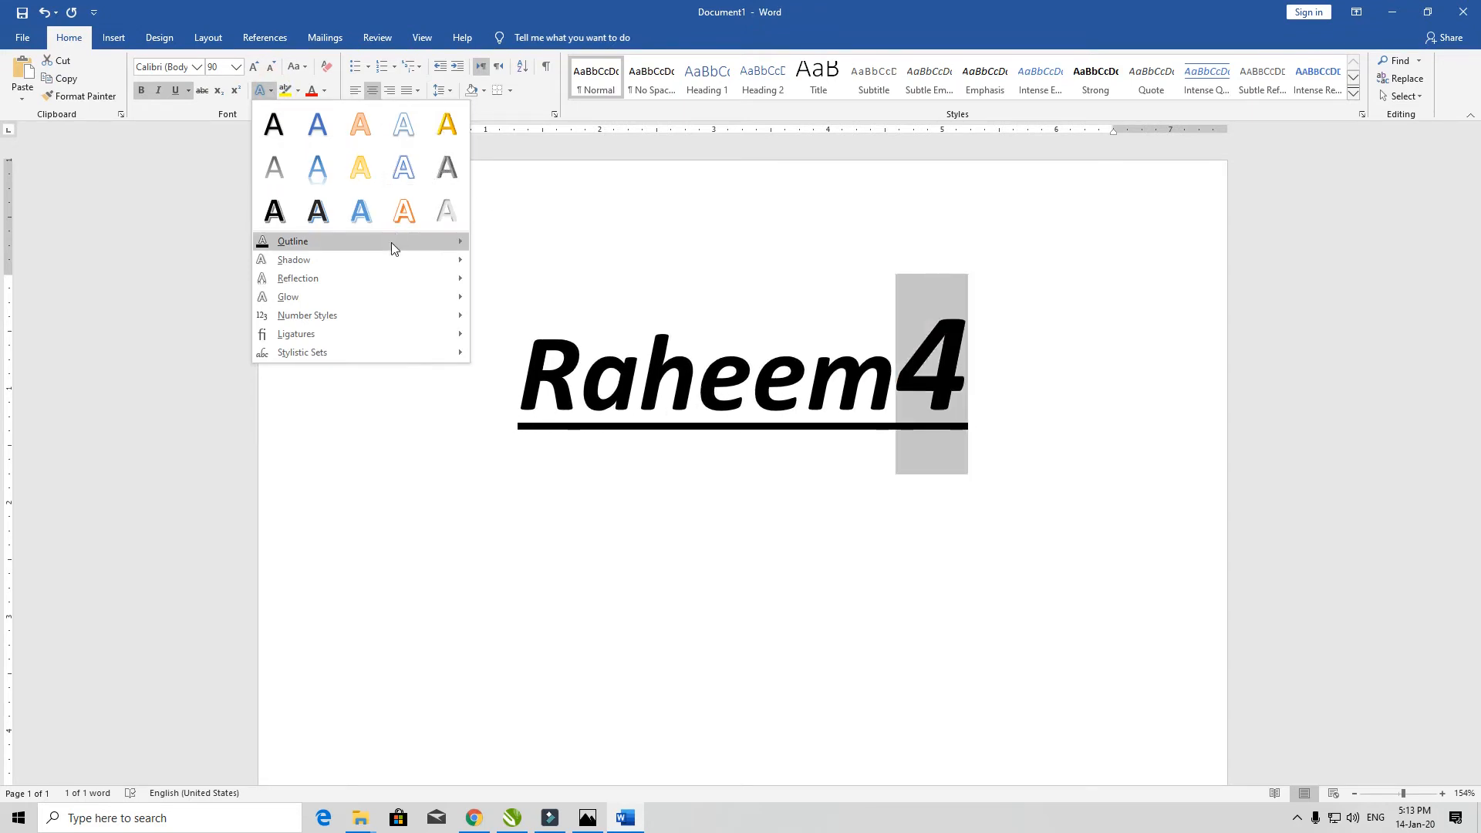
- Browse Outline, Shadow, Glow and Number Styles effects without applying any, then show the highlight colours
mouse_move(391, 242)
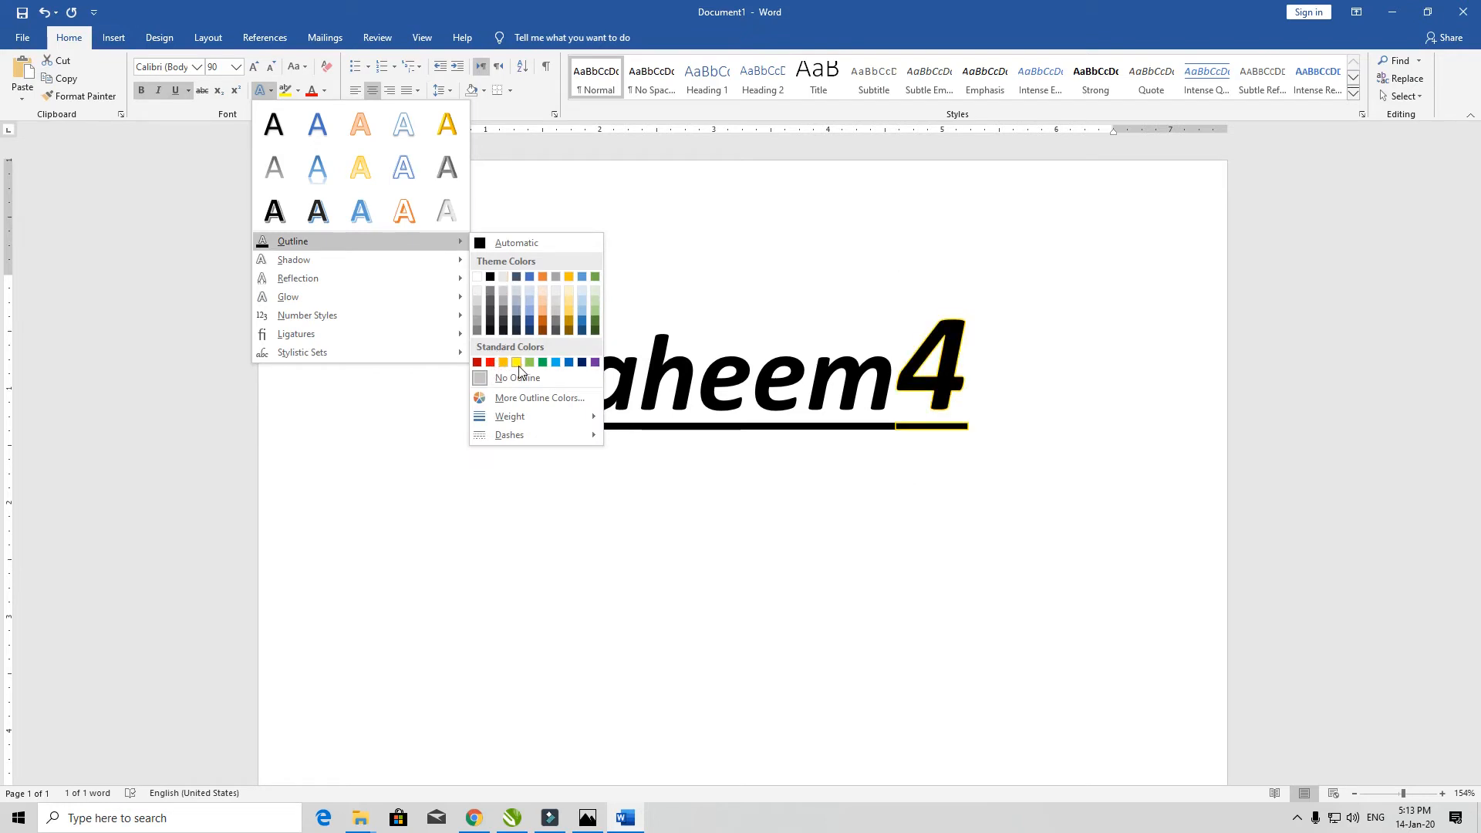
mouse_move(355, 263)
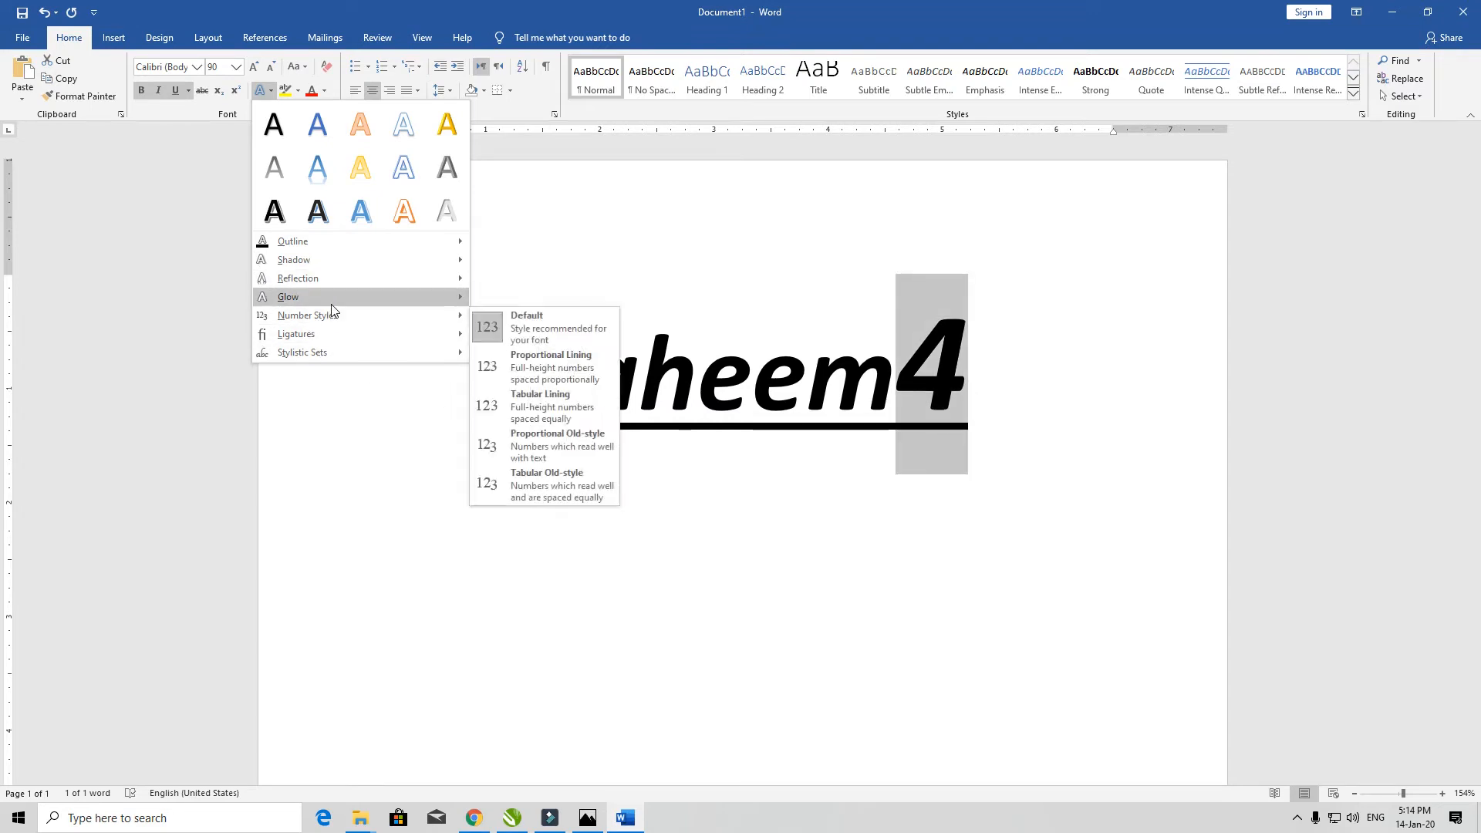
mouse_move(332, 308)
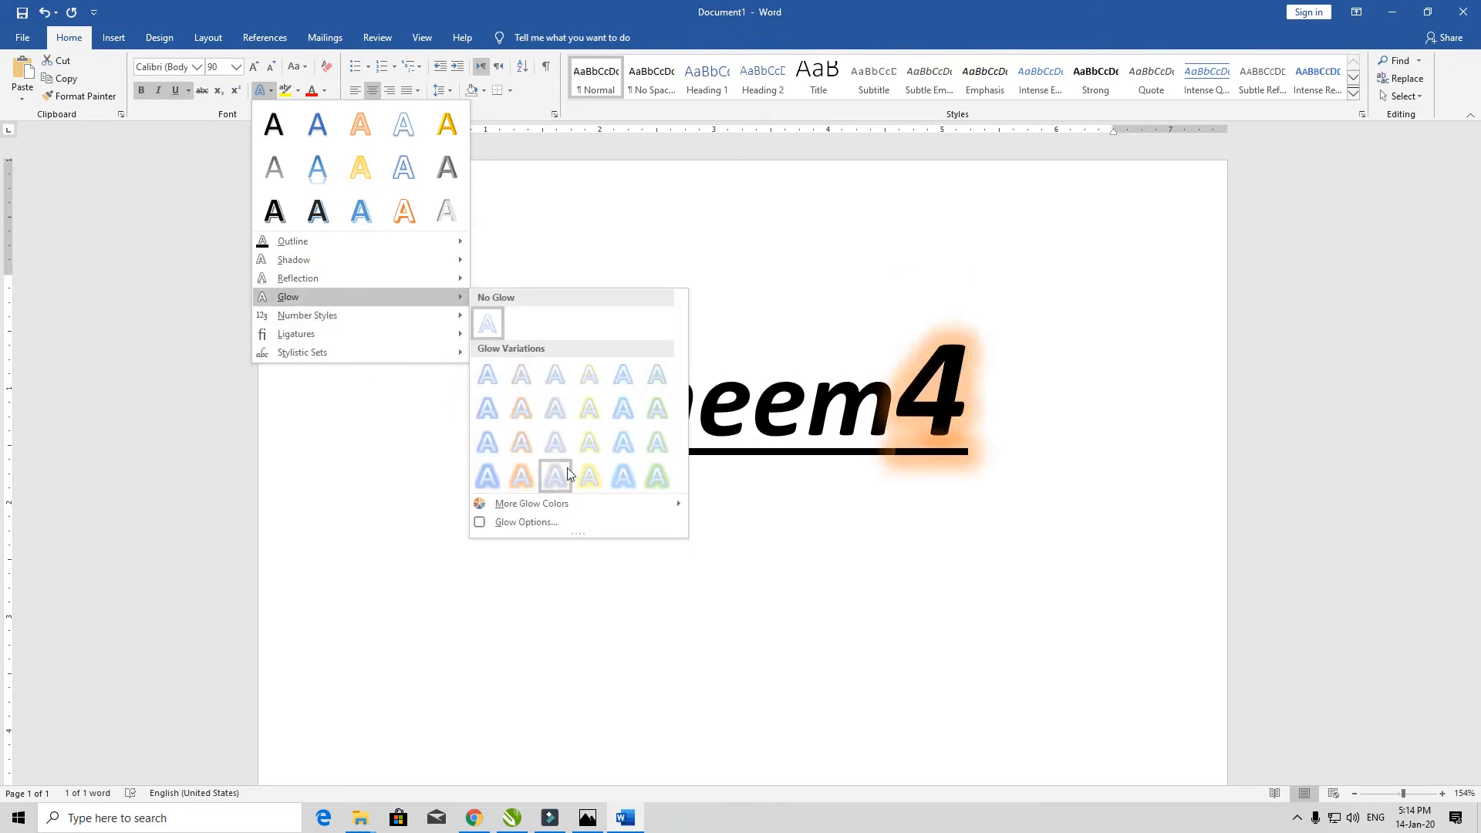
mouse_move(390, 316)
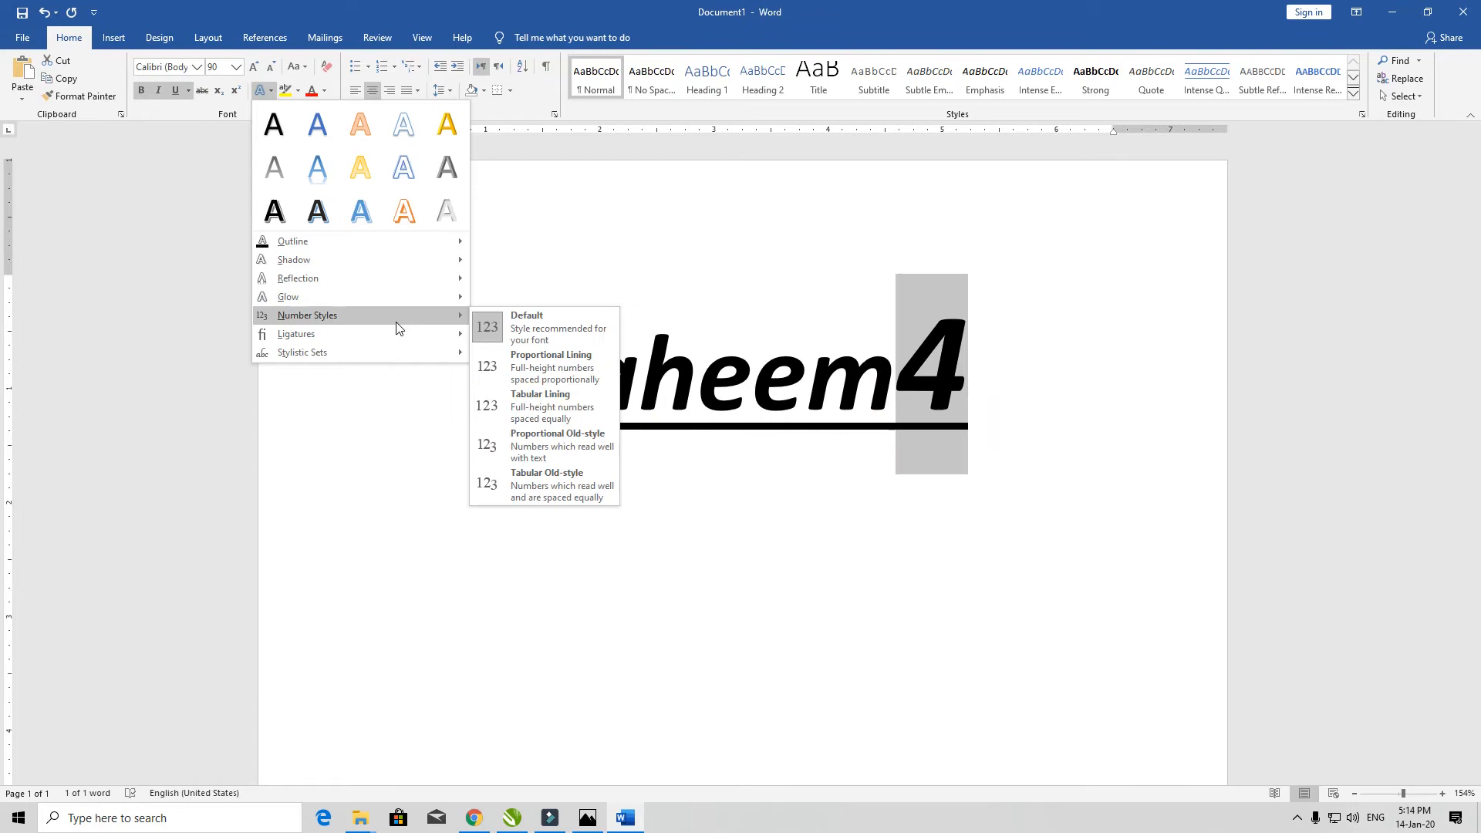
left_click(298, 90)
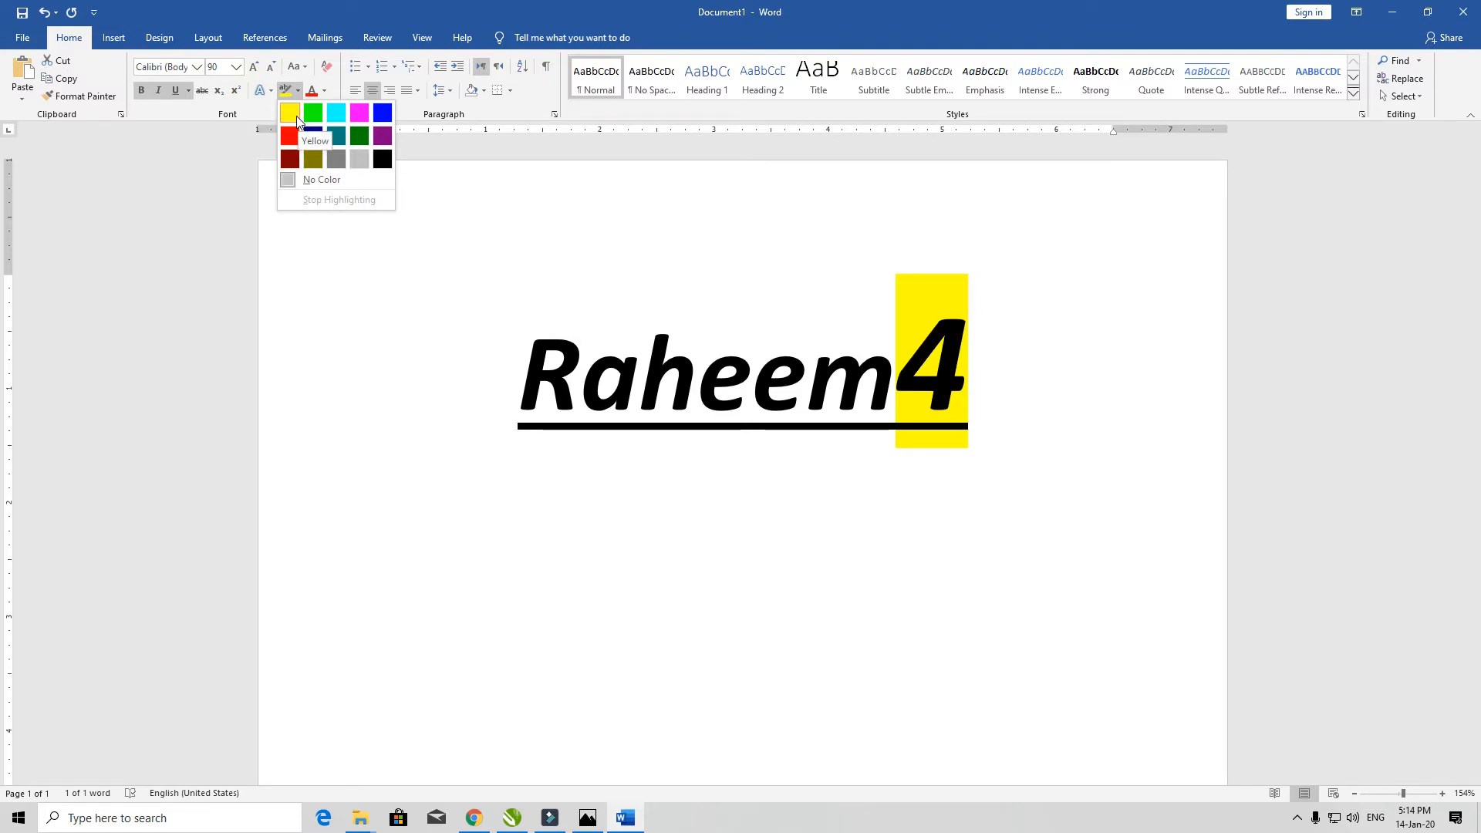
- Close the highlight palette without choosing a colour and show the Font Color choices
left_click(326, 90)
left_click(325, 90)
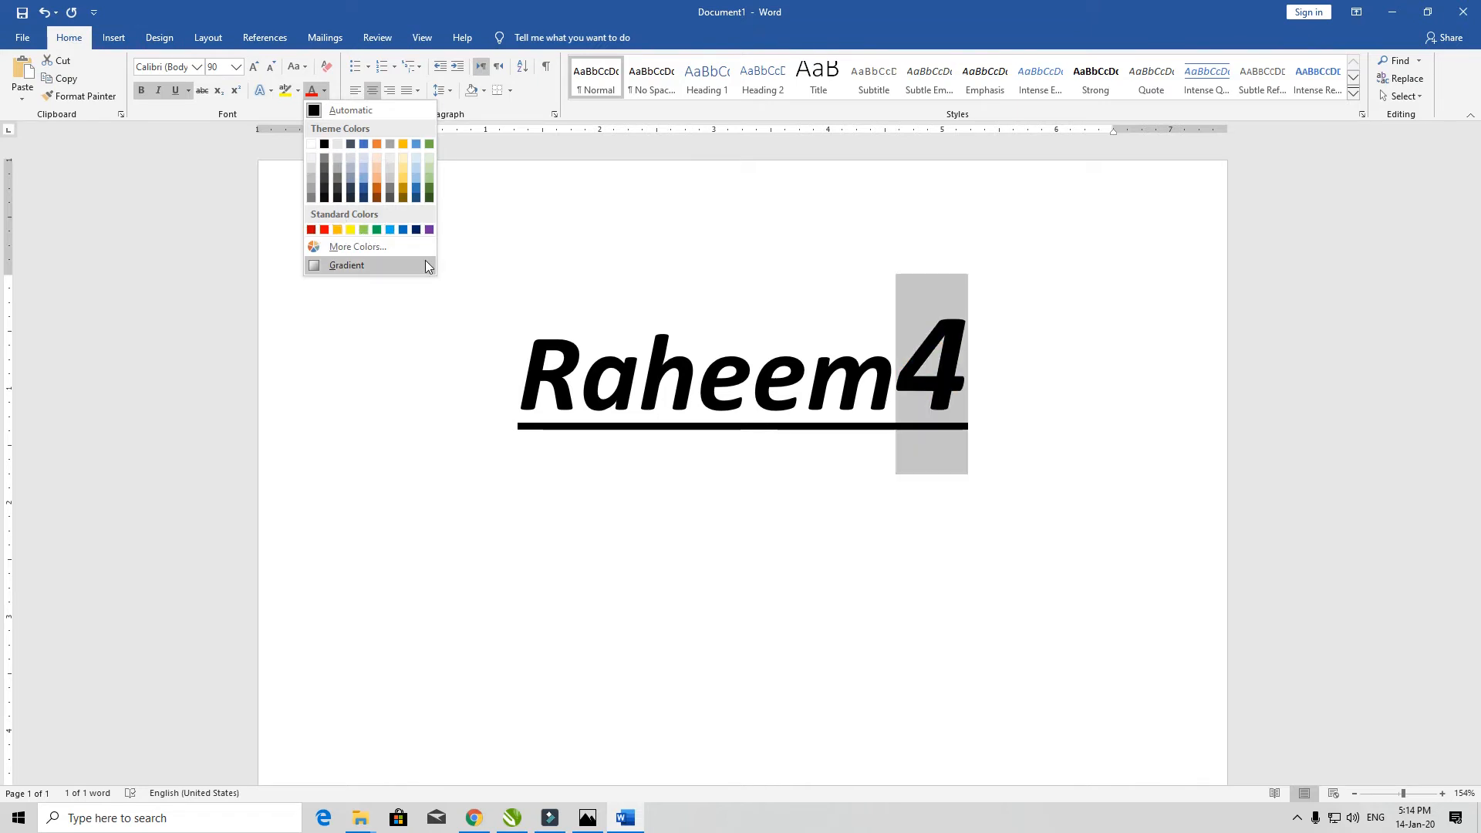
- Dismiss the Font Color gradient choices without applying any, keeping the 4 black
mouse_move(418, 270)
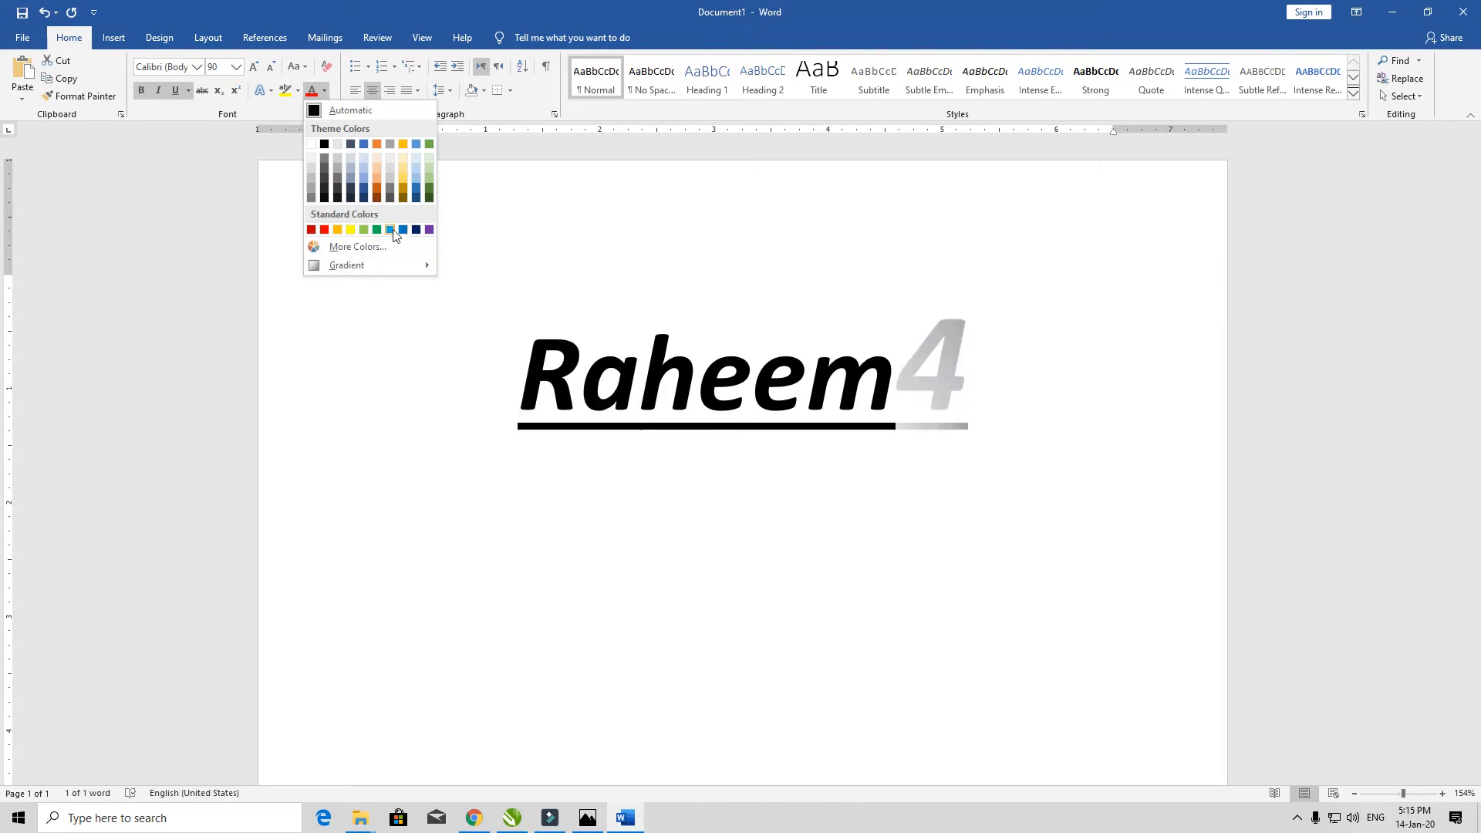
left_click(620, 228)
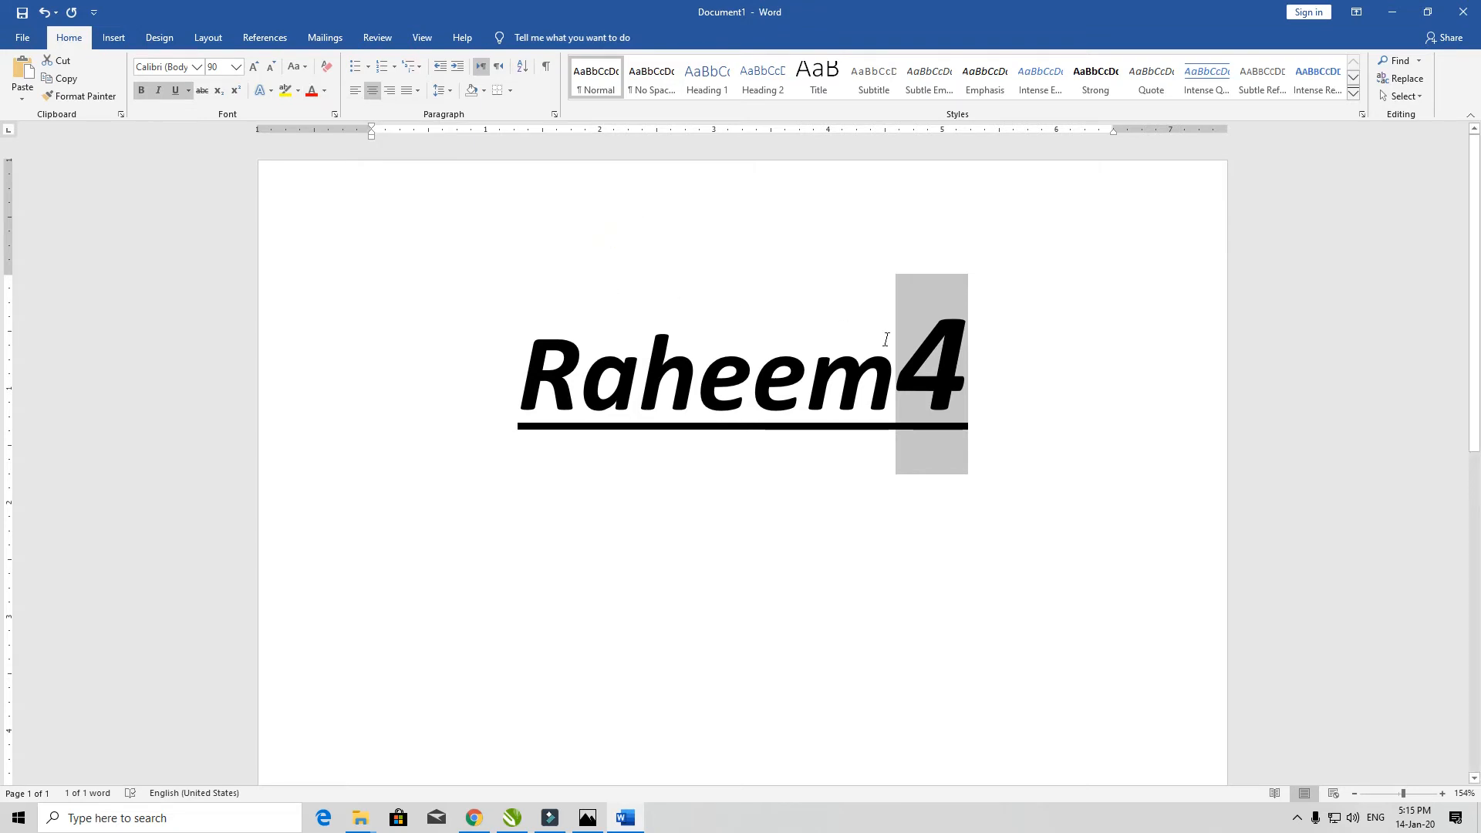
- Select and delete all the text on the page, then show the Bullets library
left_click(889, 313)
key("ctrl+a")
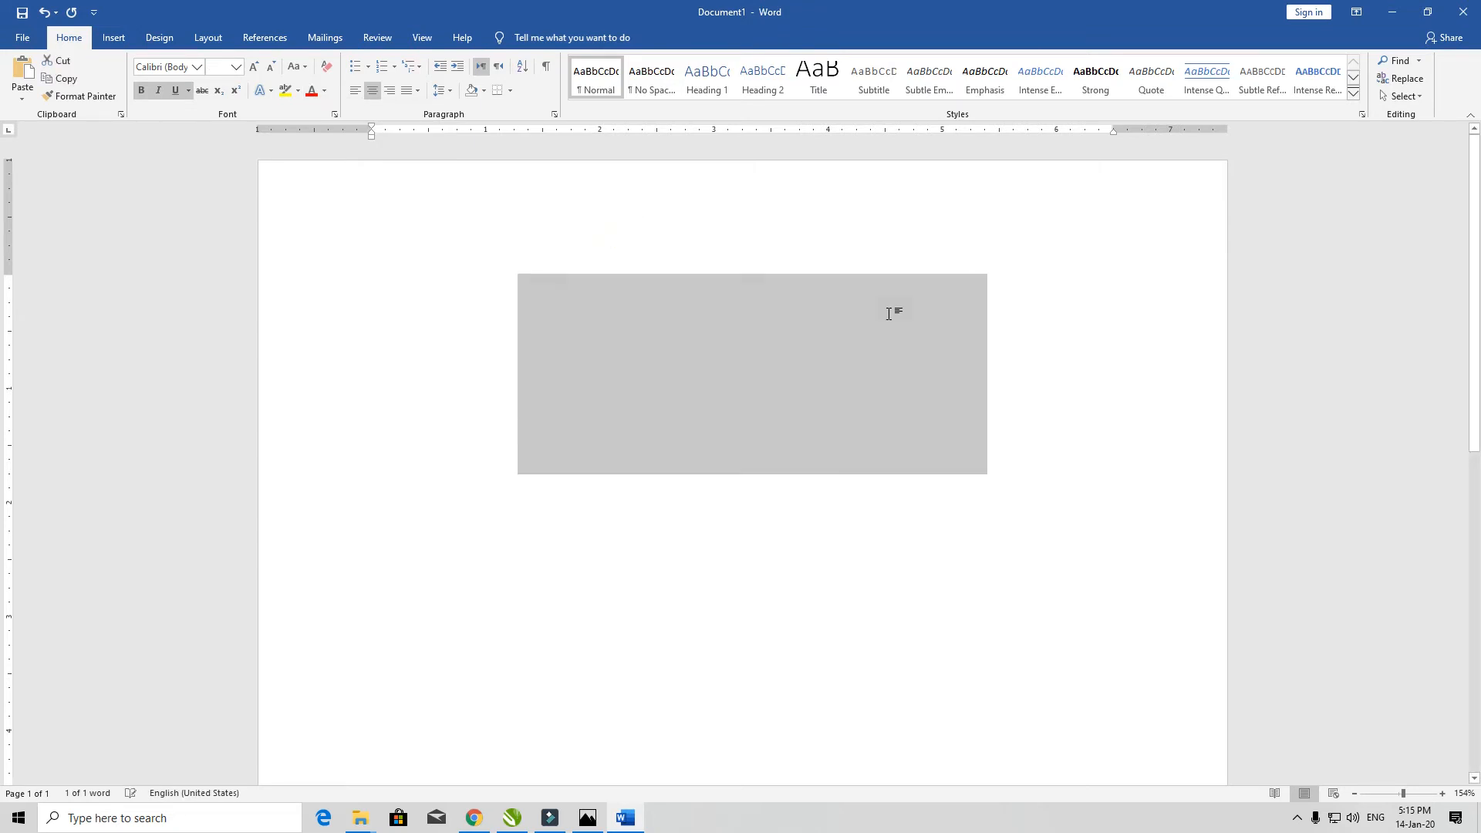
key("Delete")
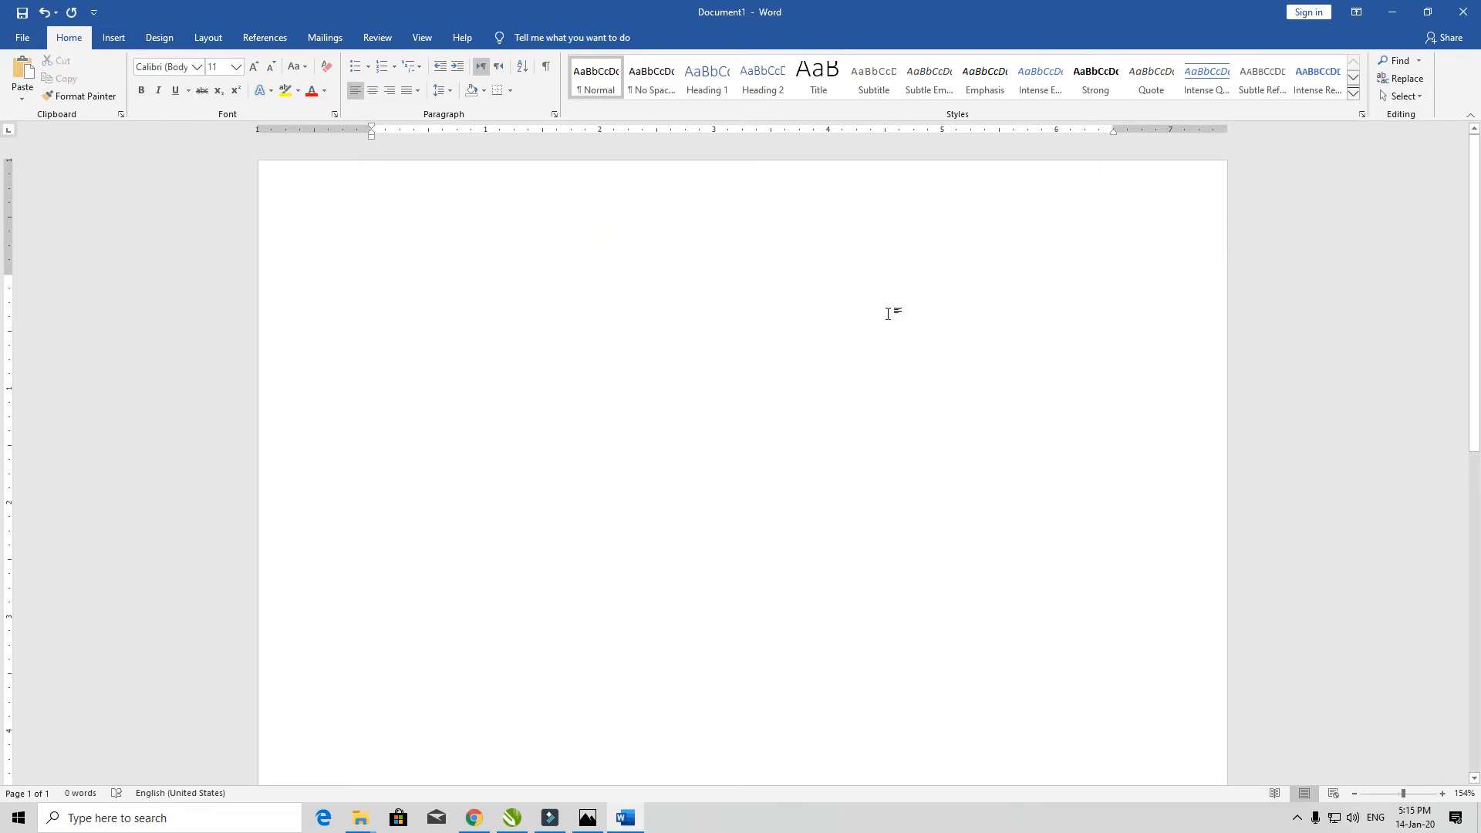
left_click(368, 70)
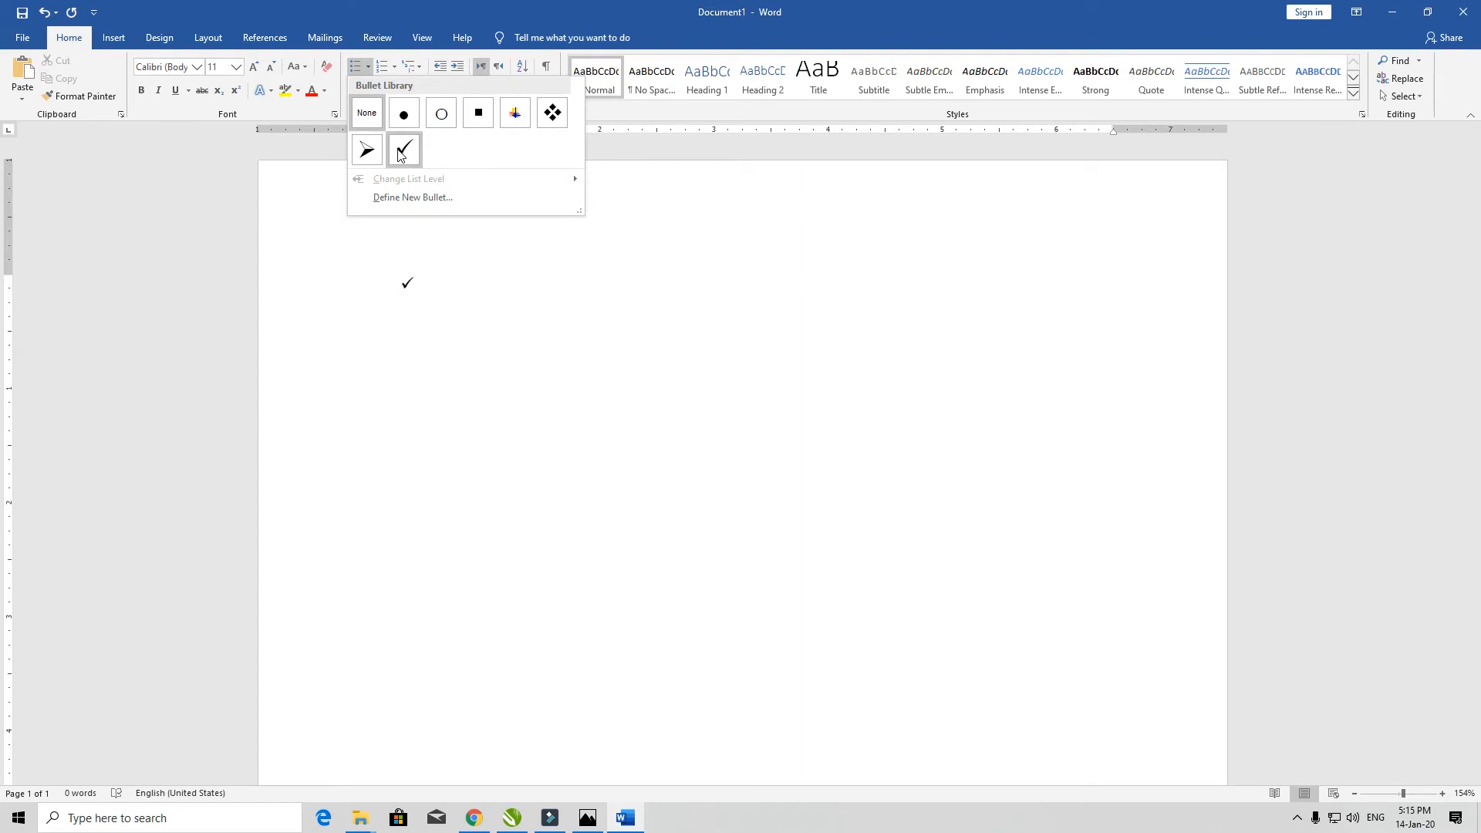
- Type the person's name on the empty page, removing the stray last word
left_click(464, 276)
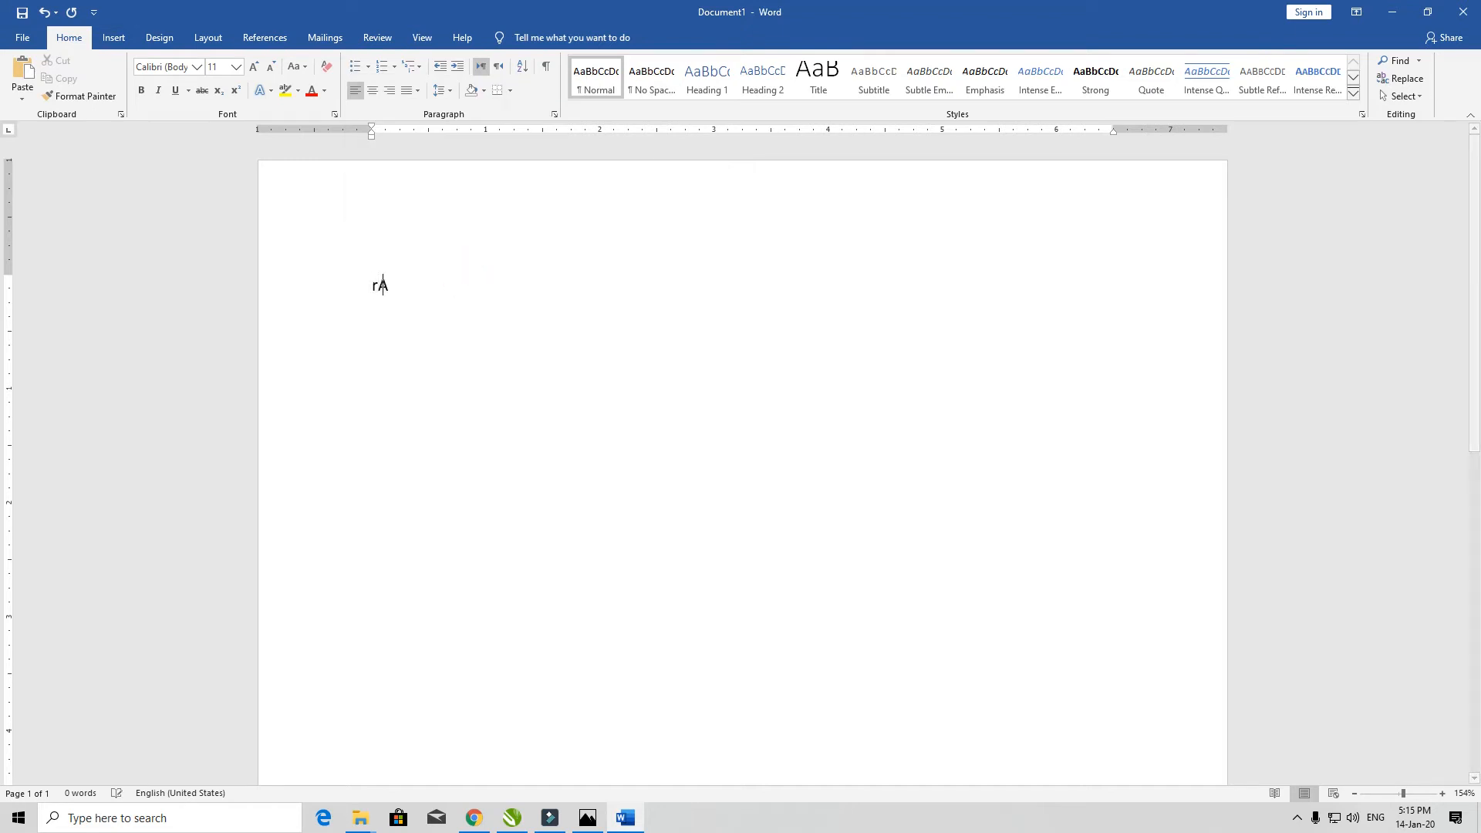
type(" Diadfasd")
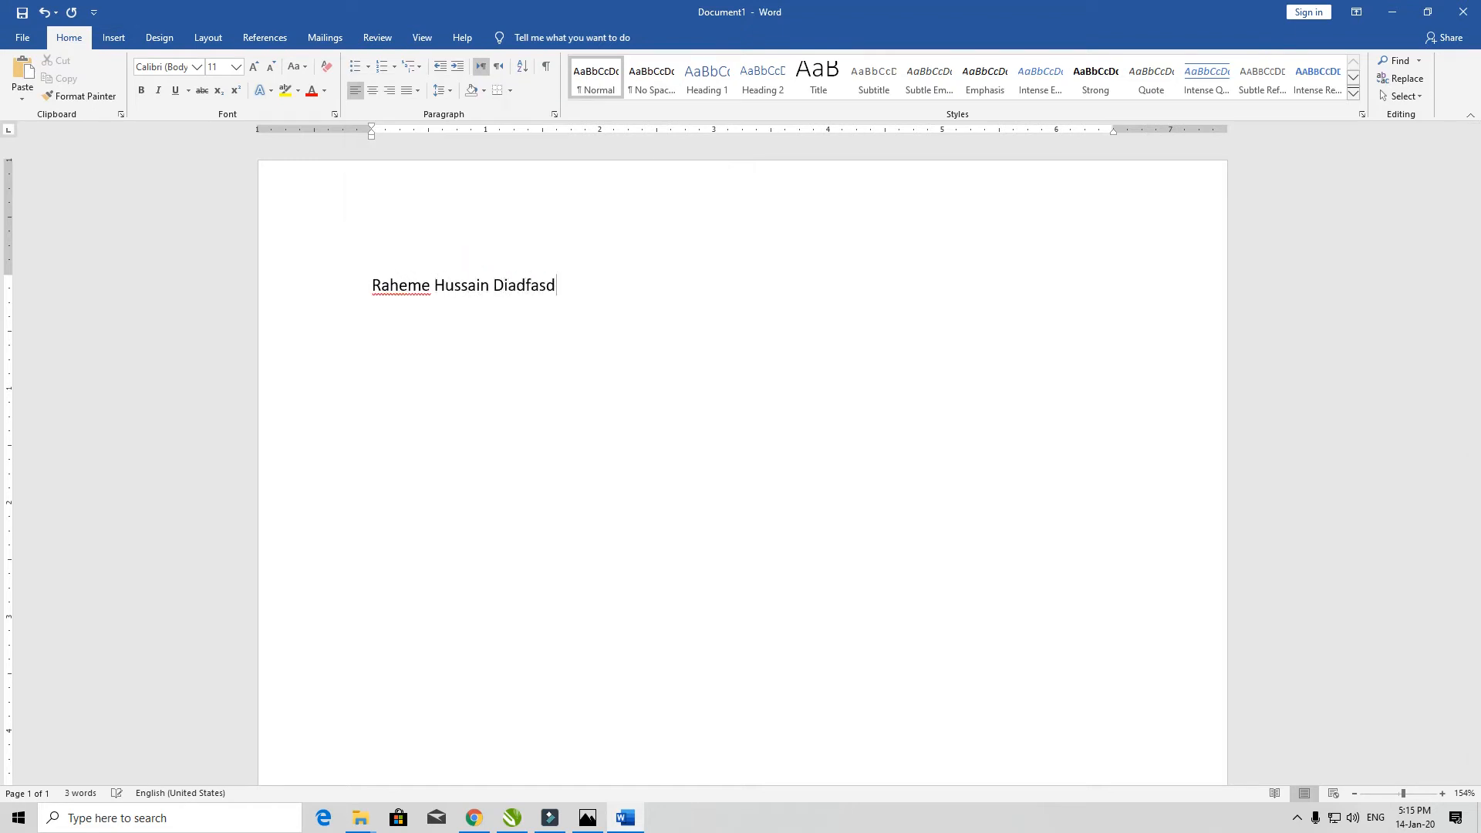
key("ctrl+shift+Left")
key("BackSpace")
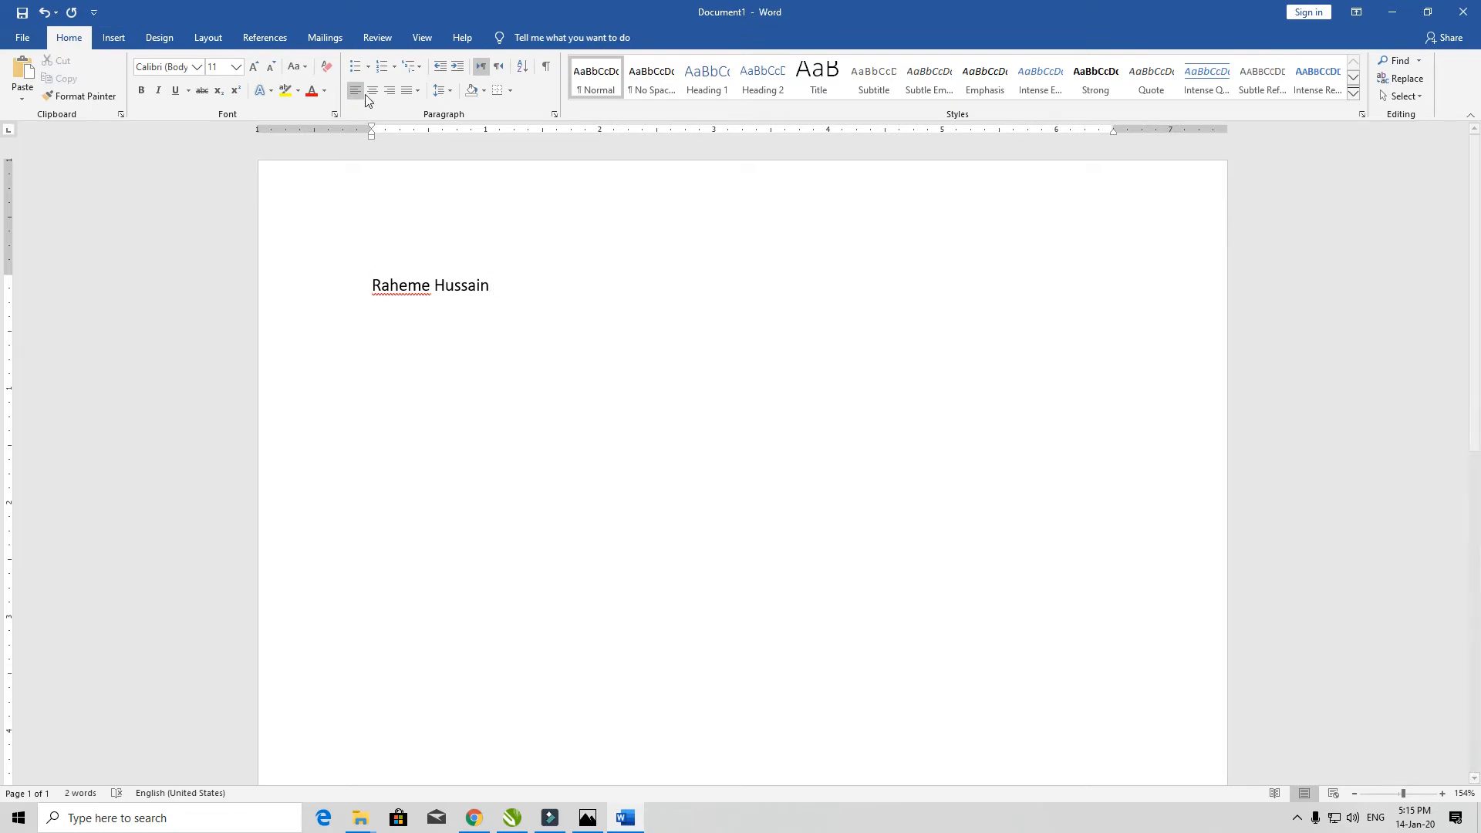
- Make the name a check-mark bullet item and enlarge the check mark to 48 pt
left_click(368, 67)
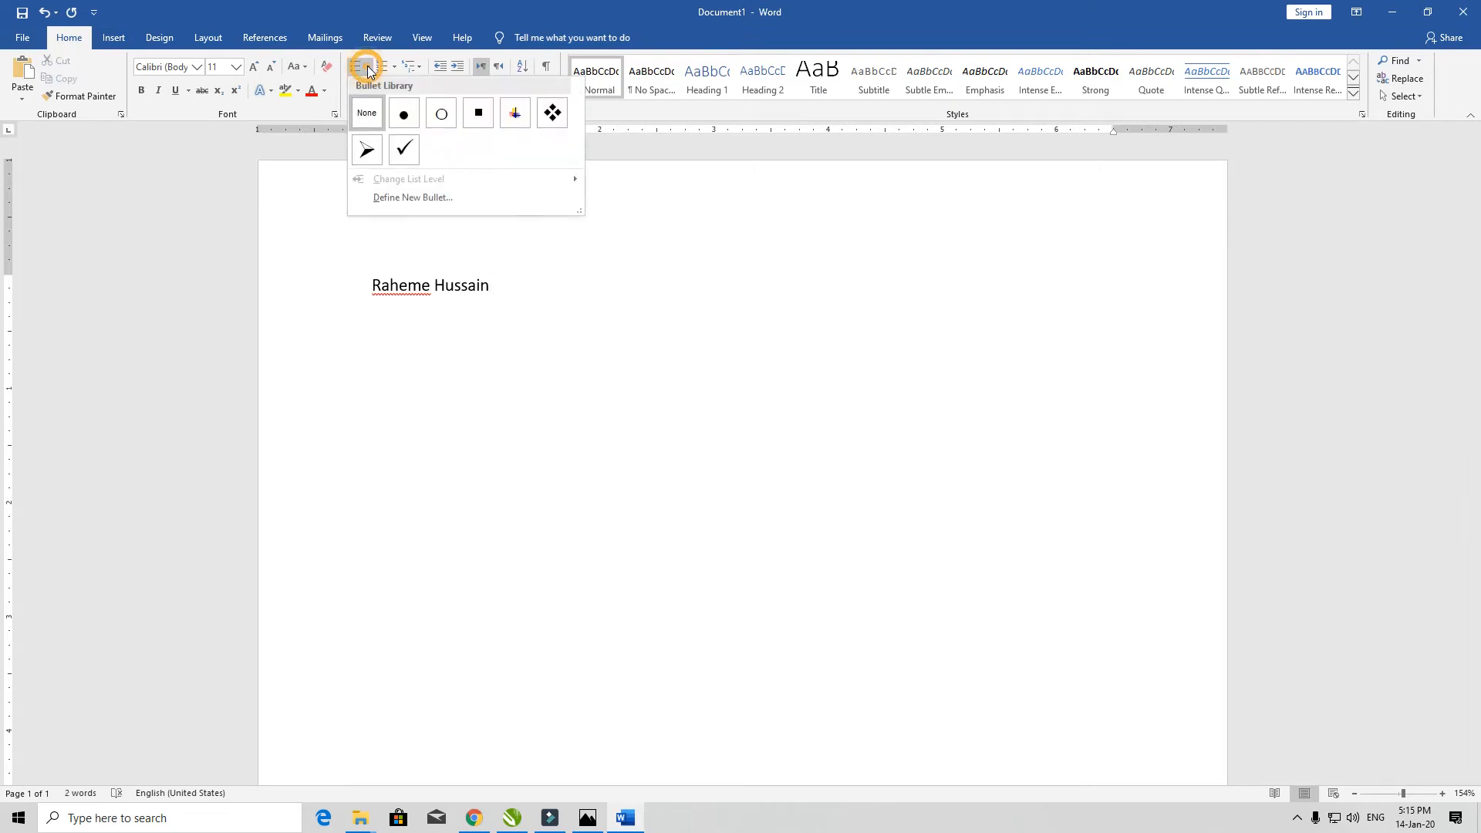
left_click(404, 149)
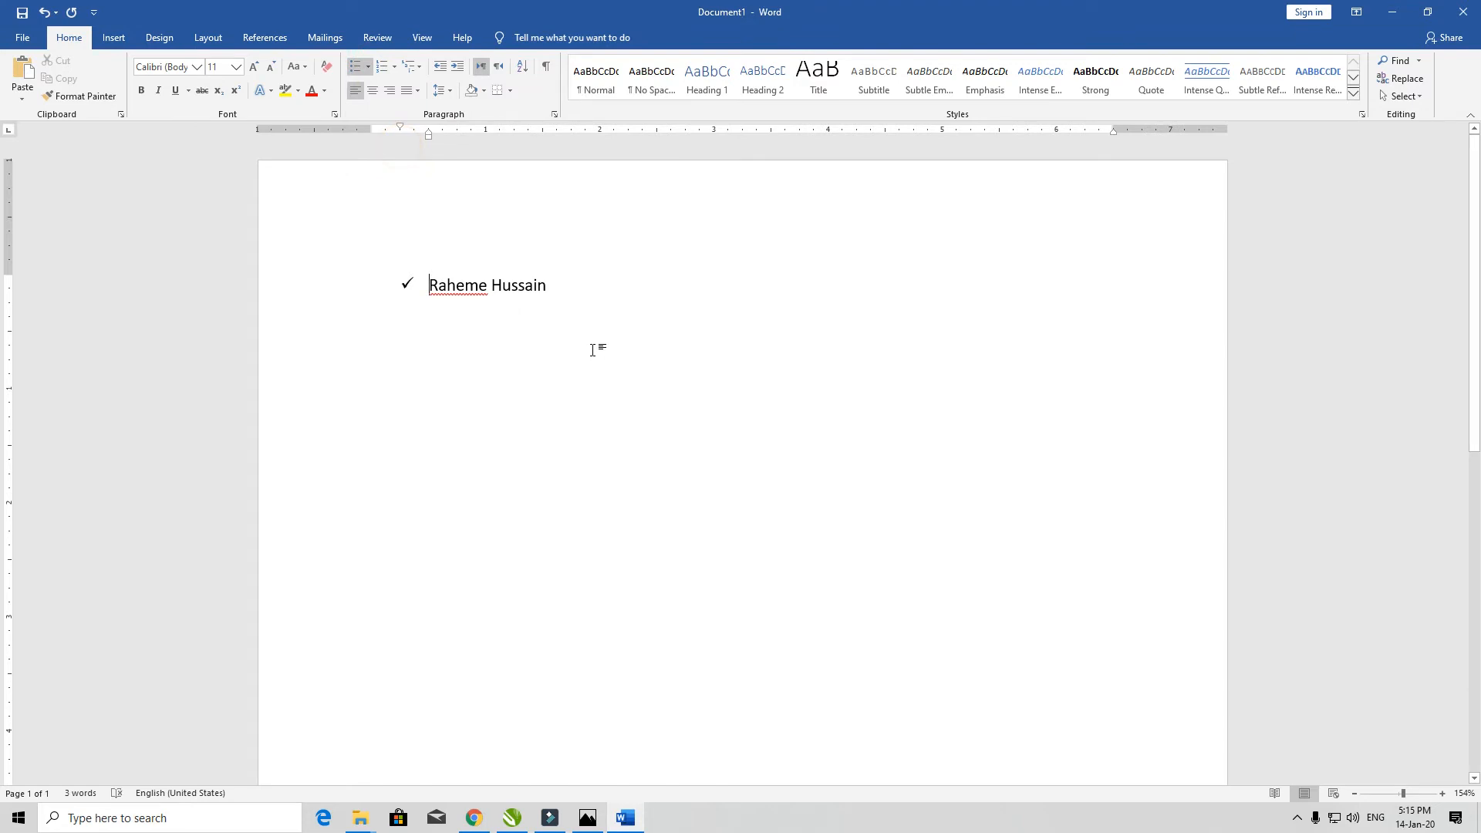
left_click(409, 282)
left_click(236, 68)
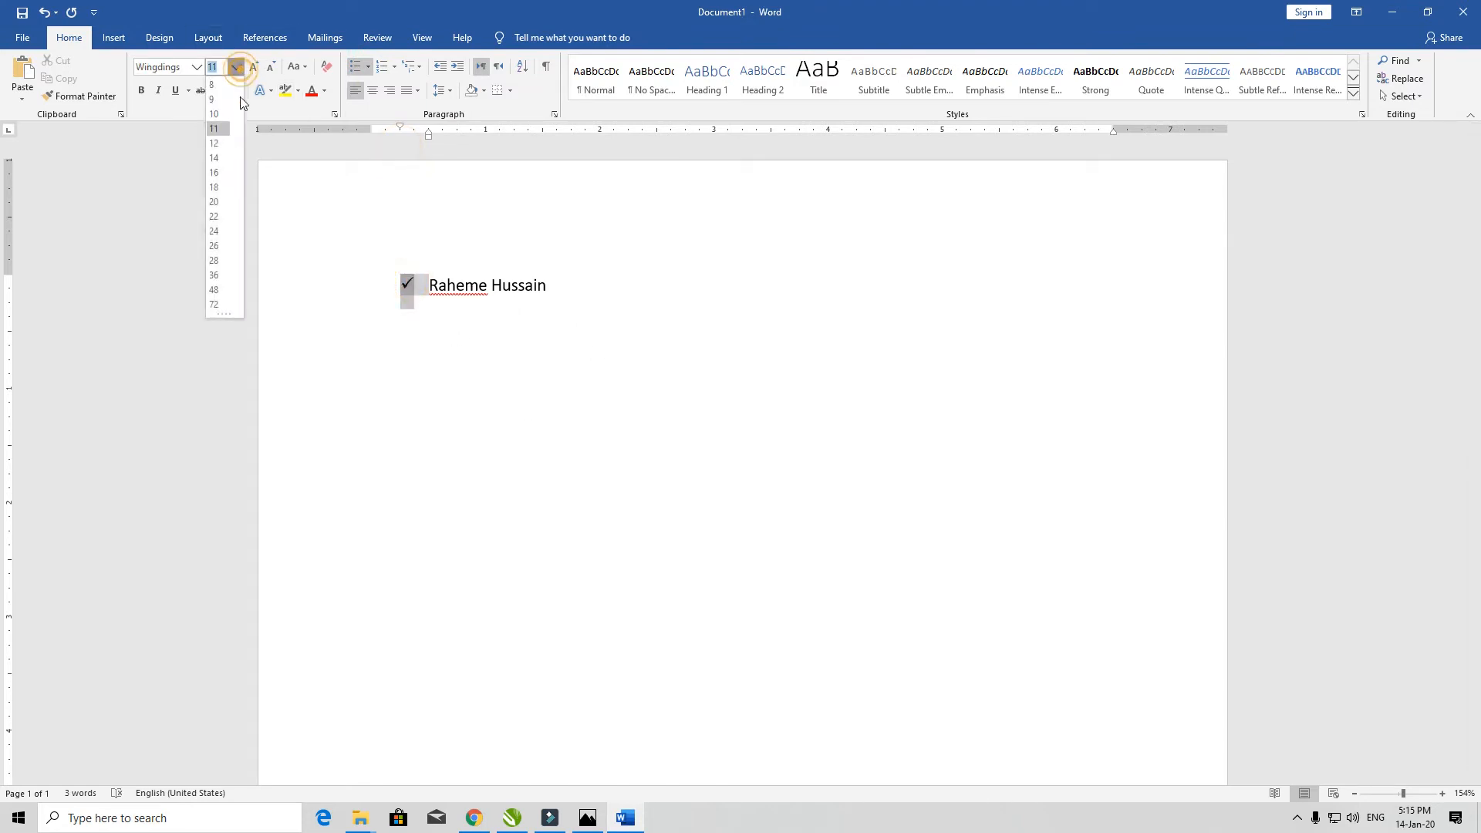
left_click(215, 290)
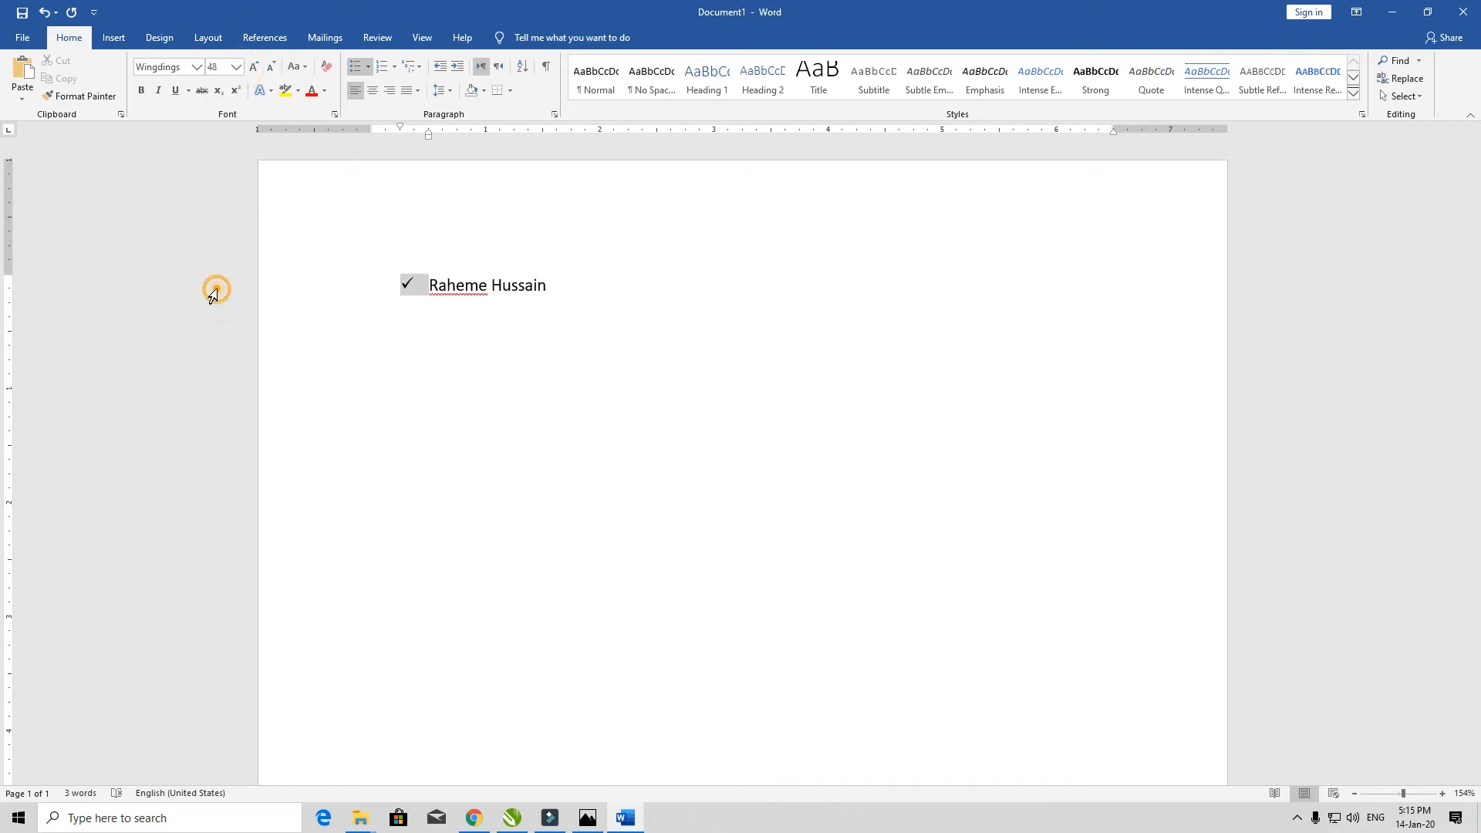
- Add two more bulleted lines of placeholder letters below the name
left_click(621, 333)
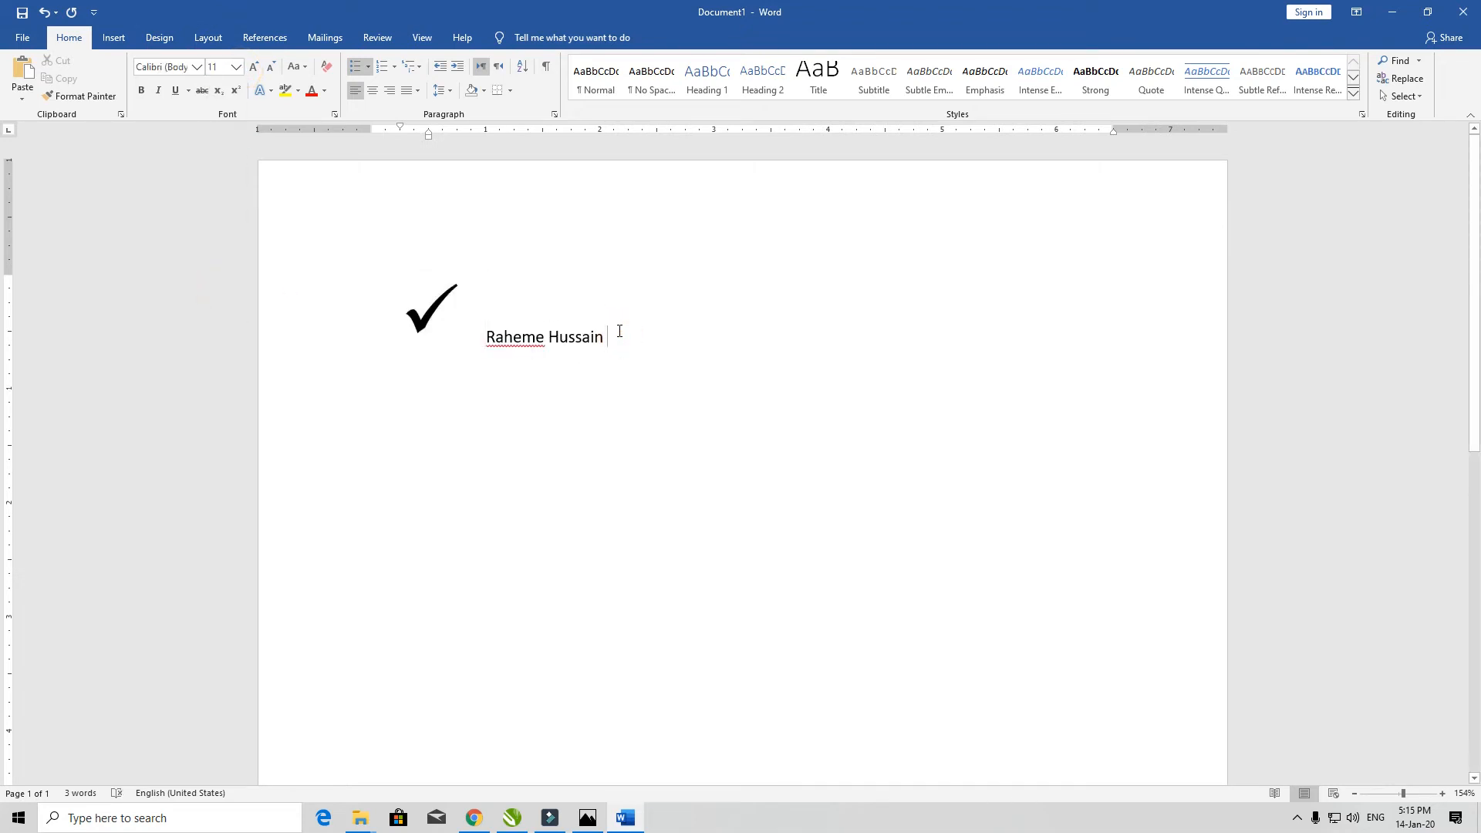
key("Return")
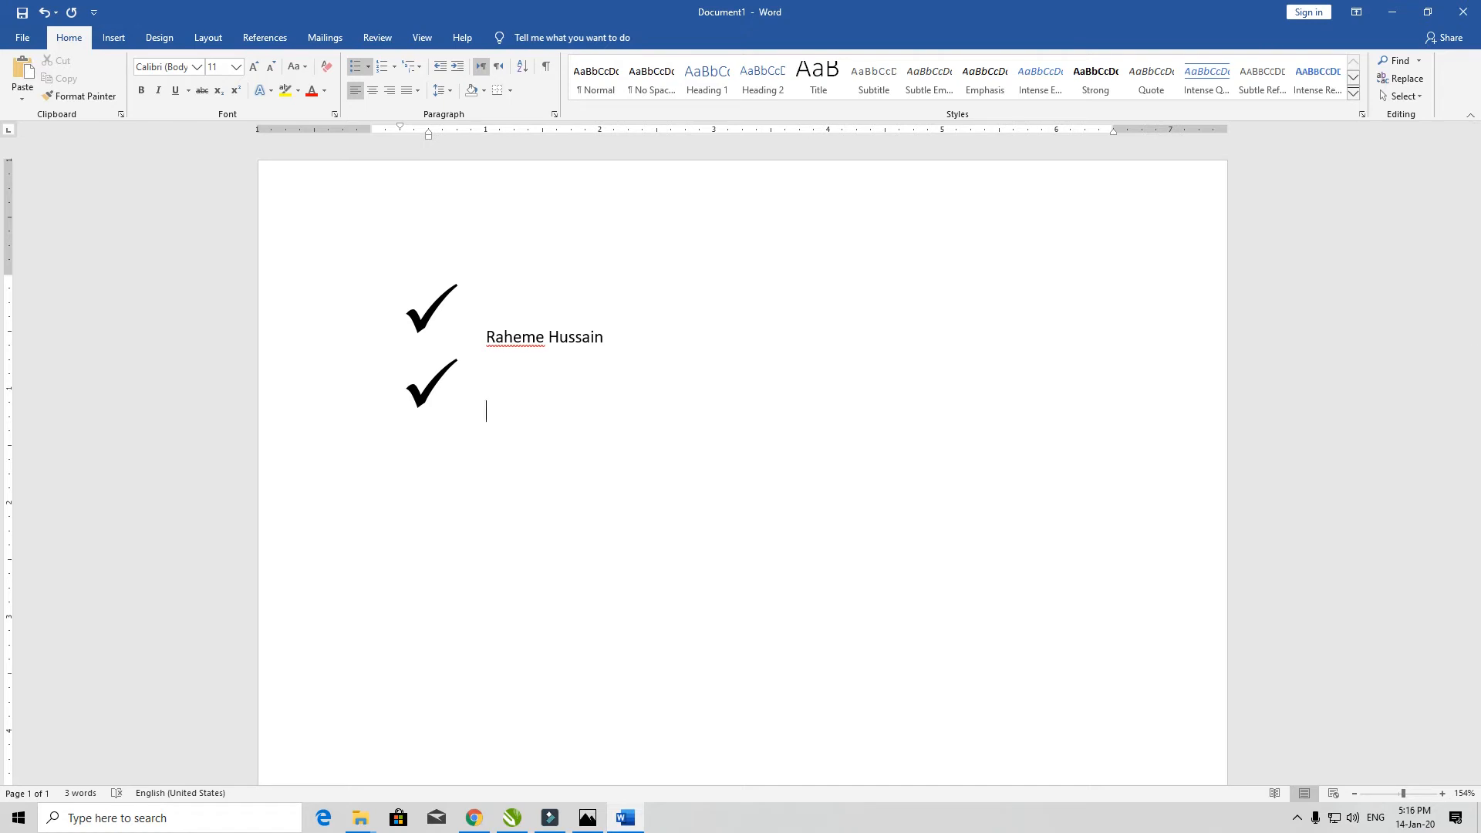
type("sdfdfdasfjasdfaldfjasdf")
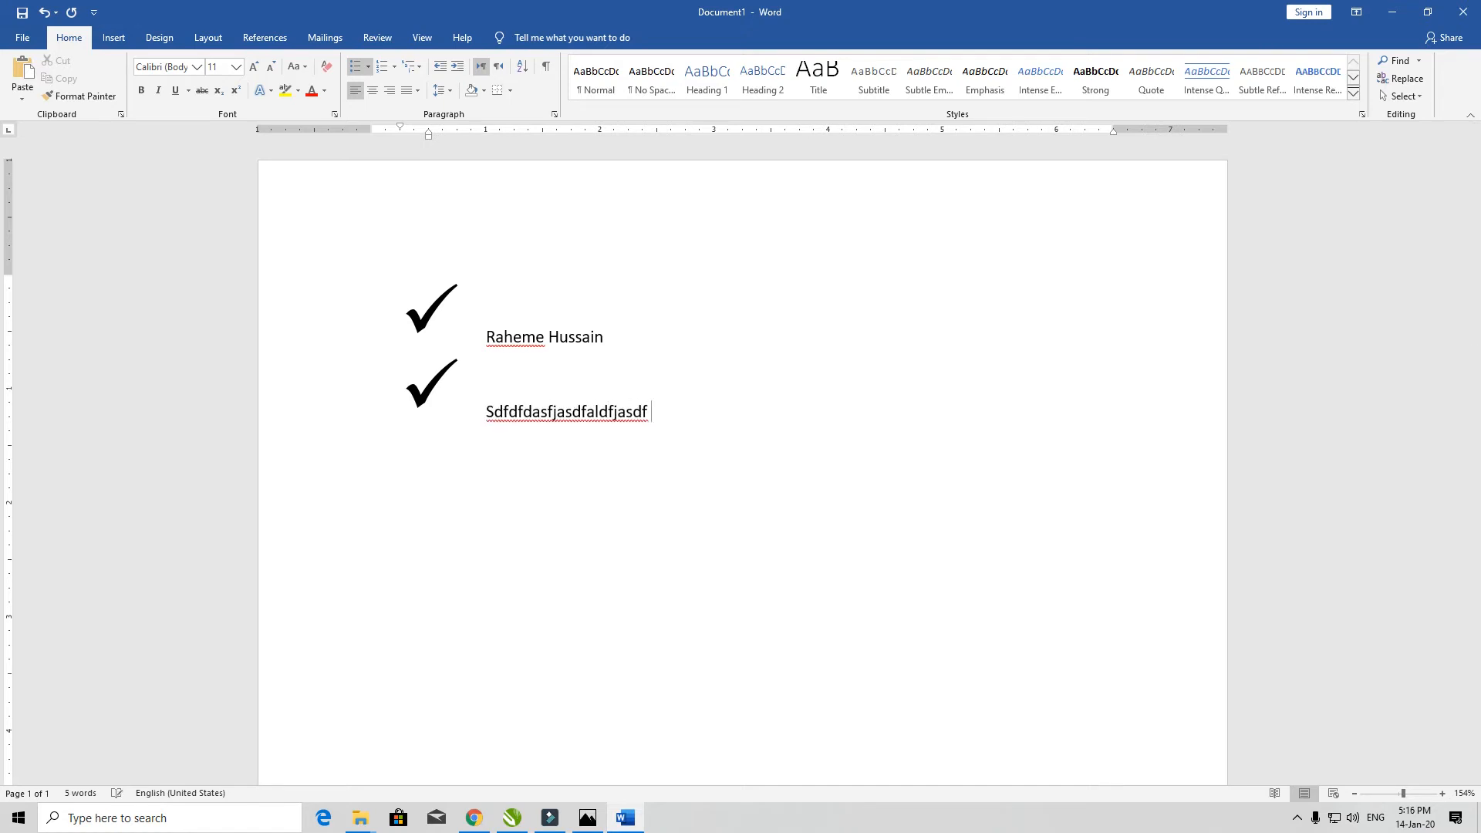
key("Return")
type("flasdjfl;asdjfl;asdjfasdjfasd f")
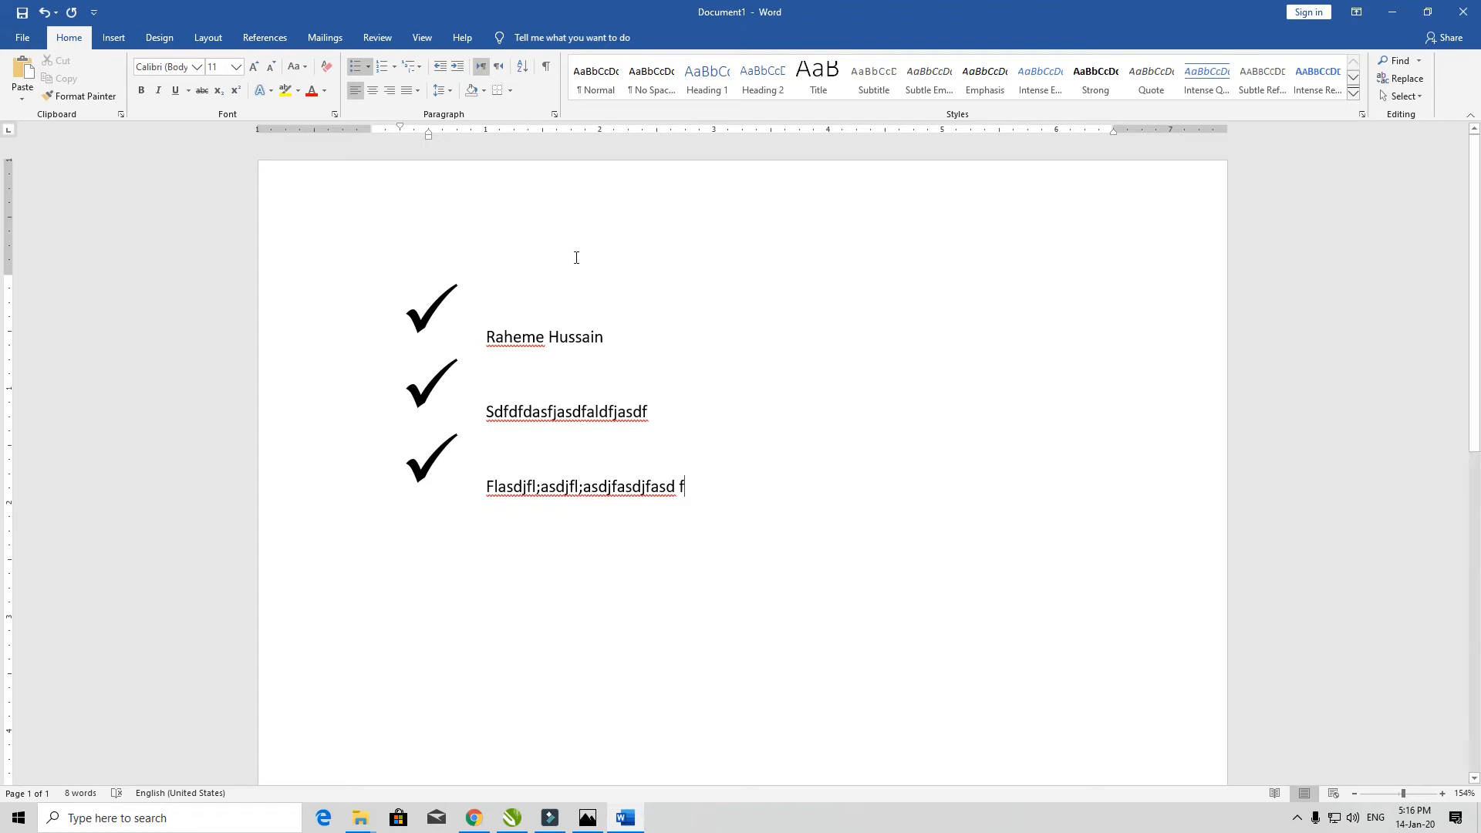
- Move the check-mark bullets to the margin, then set Bullets to None on all three lines
left_click(412, 311)
left_click_drag(412, 309, 351, 305)
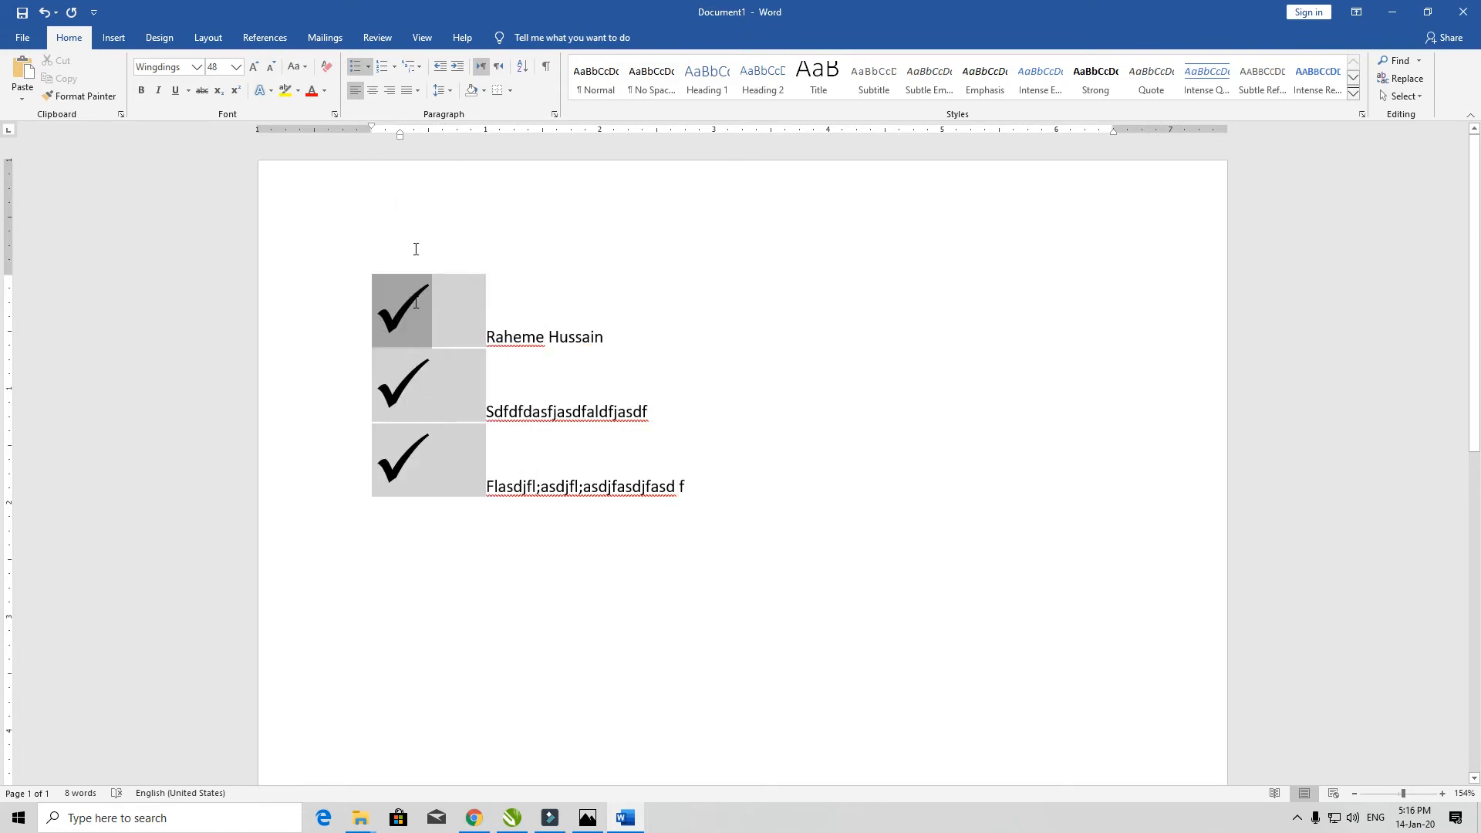
left_click(368, 67)
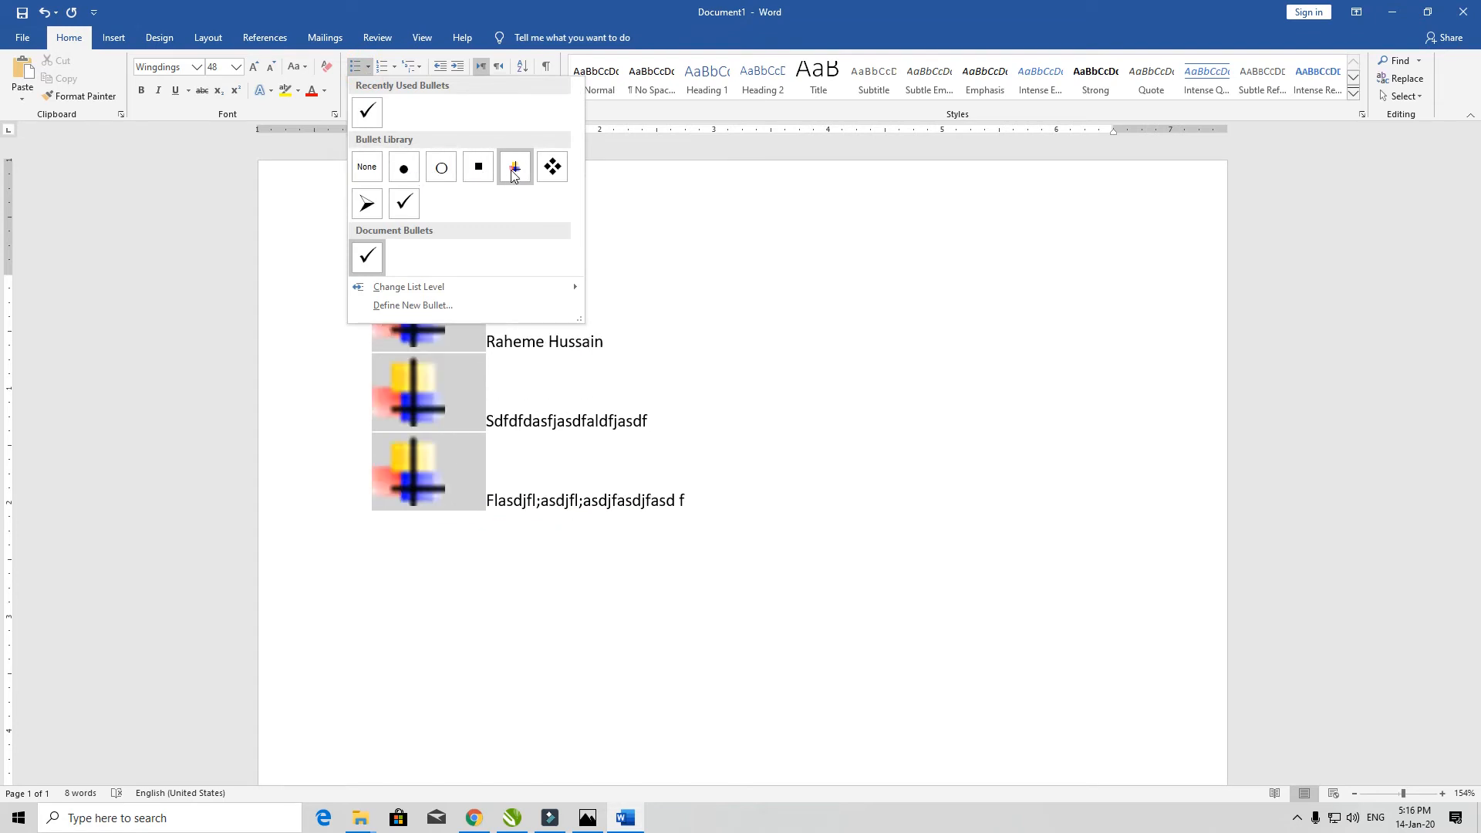
left_click(378, 171)
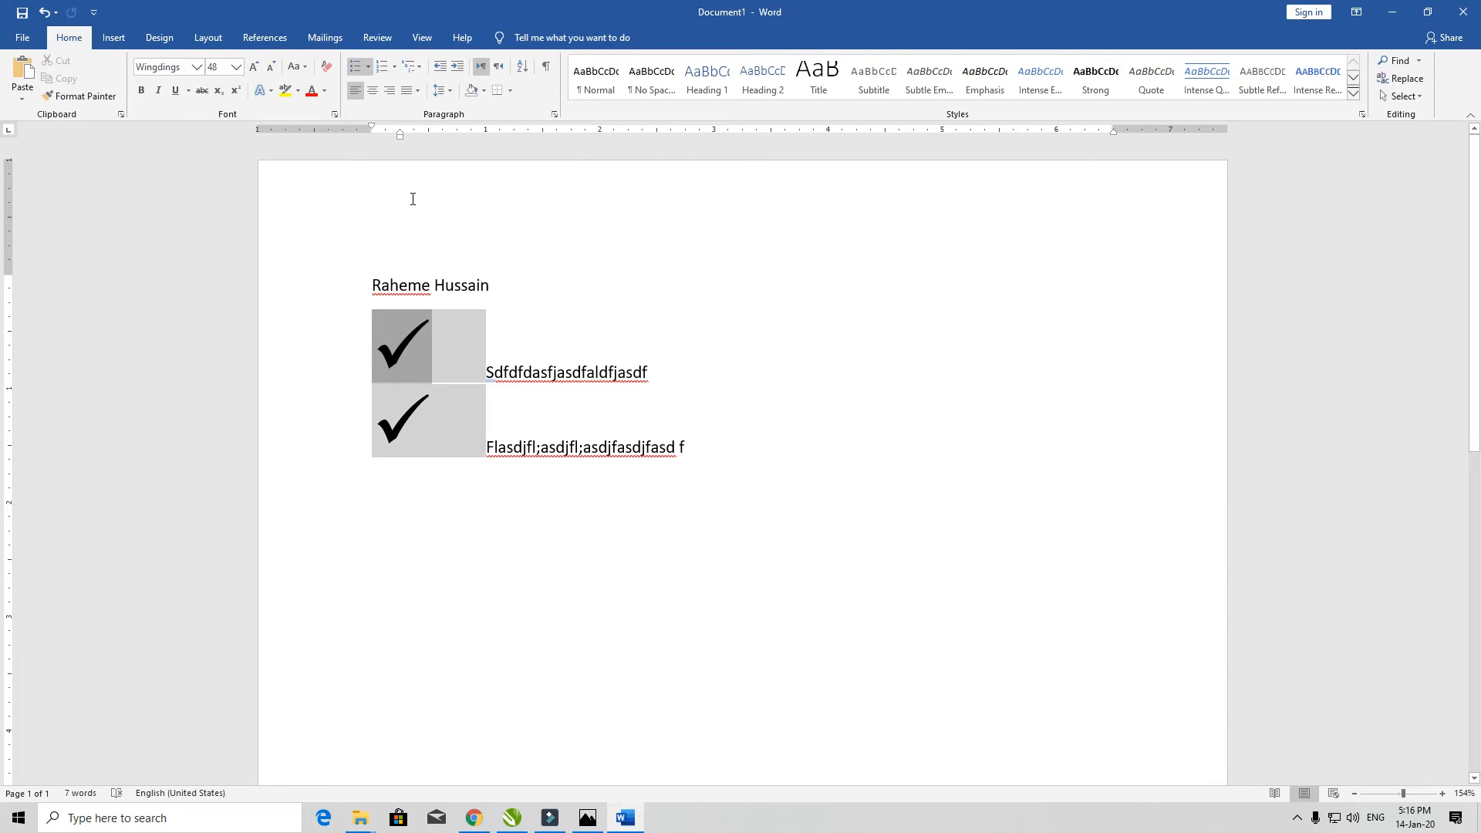
key("ctrl+y")
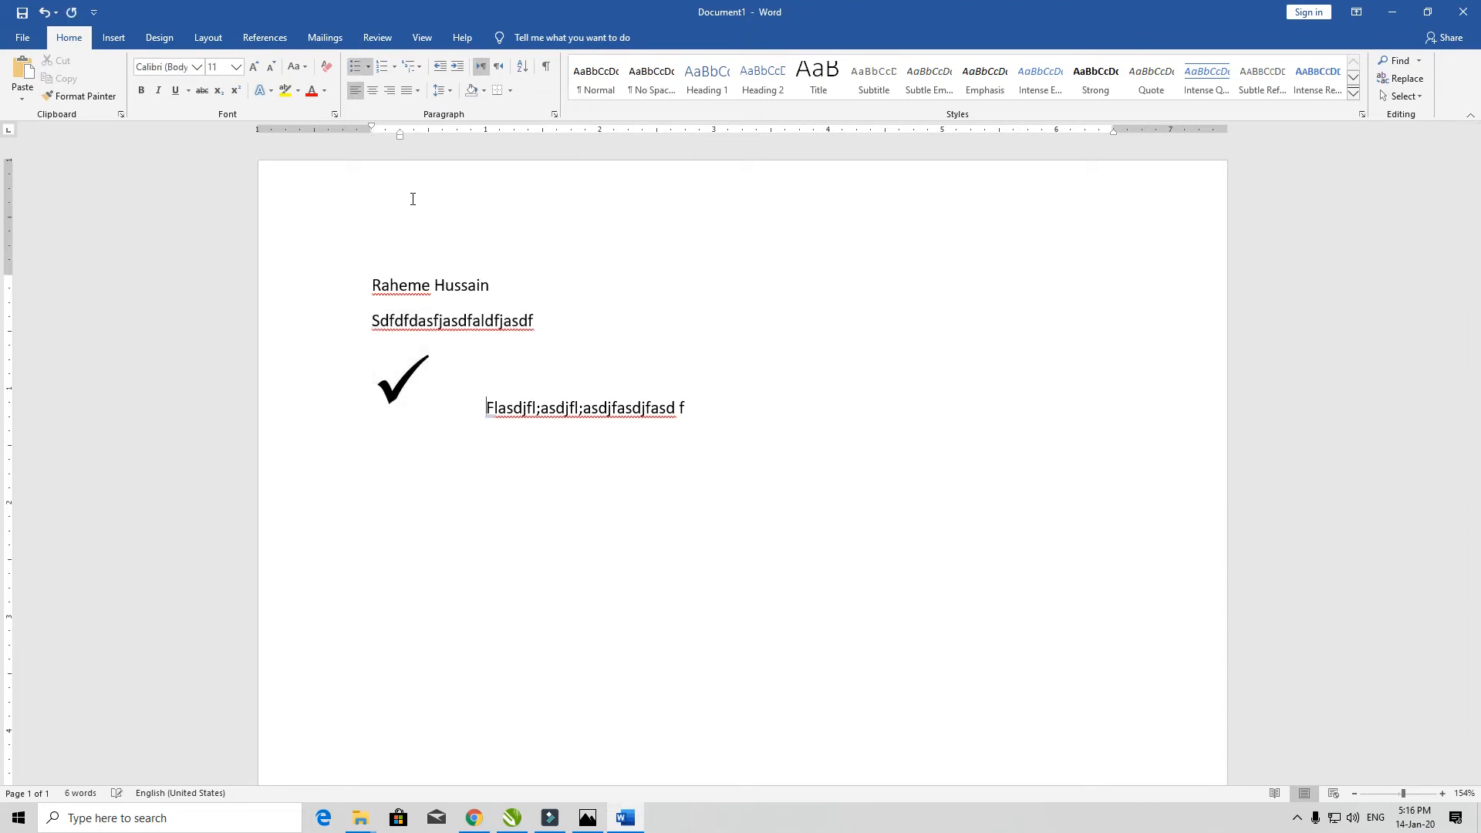
key("ctrl+y")
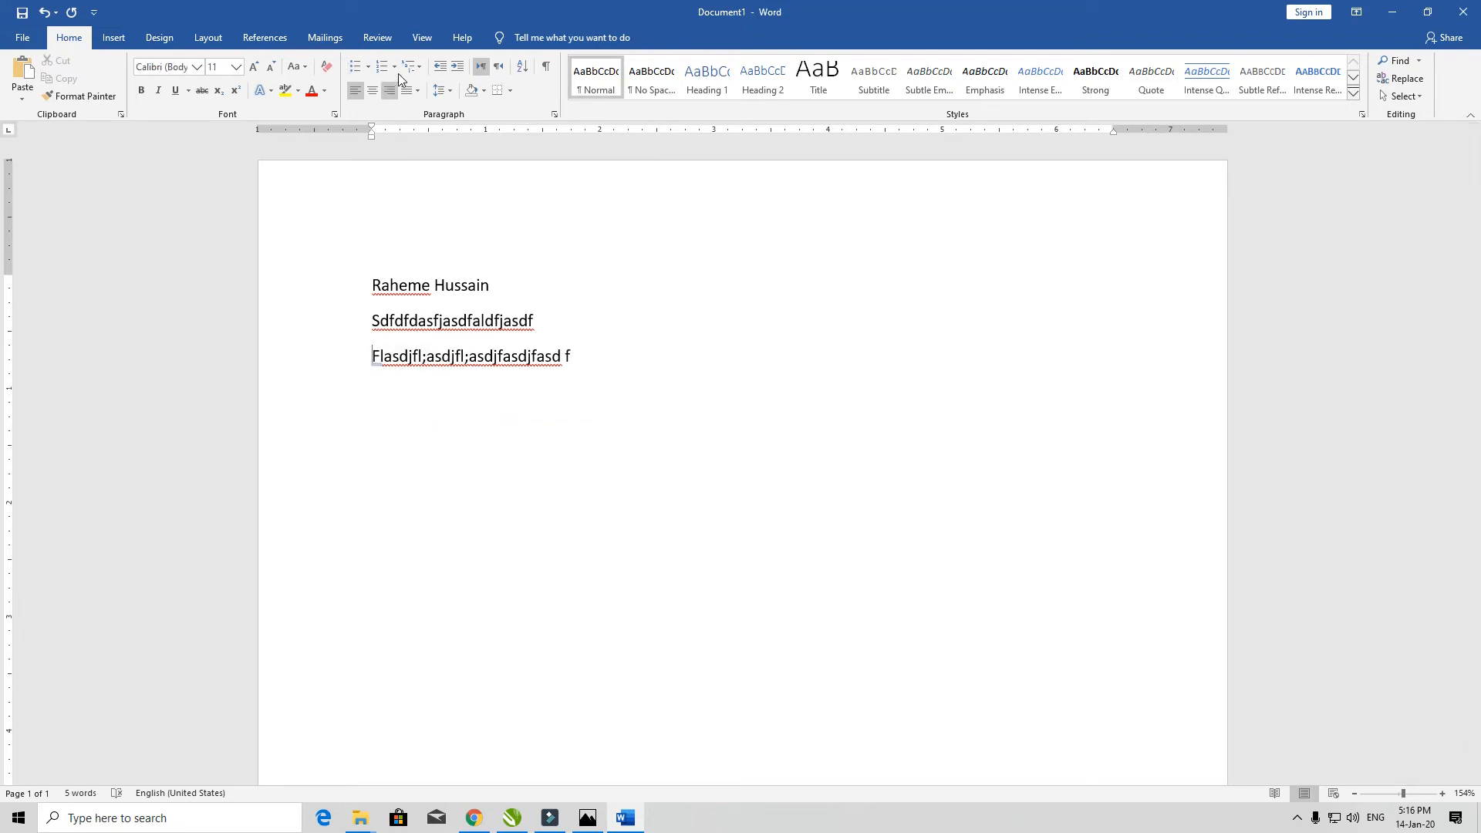
- Dismiss the numbering choices unchanged and delete all three lines, leaving the page empty
left_click(395, 66)
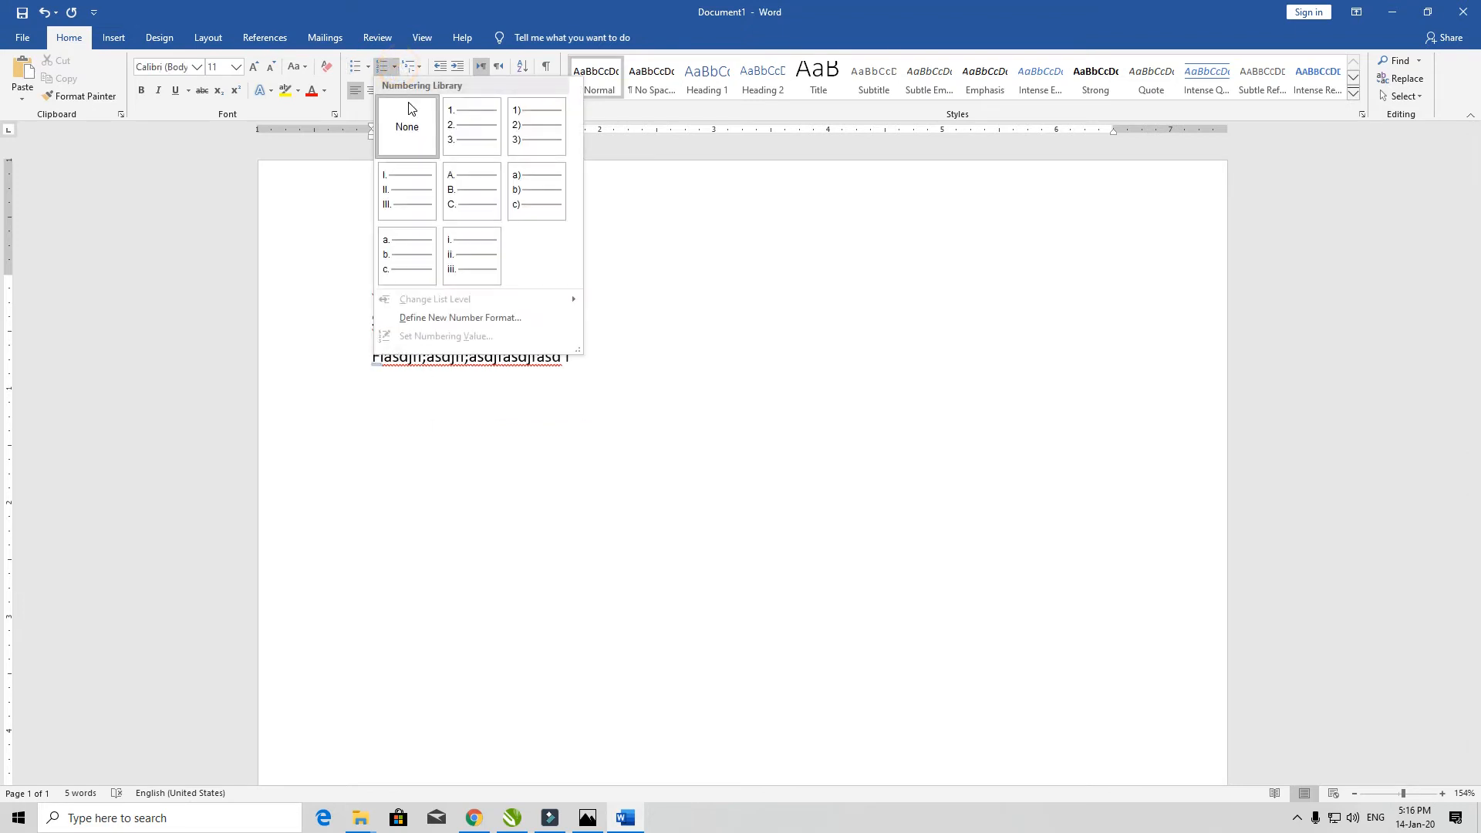
left_click(359, 254)
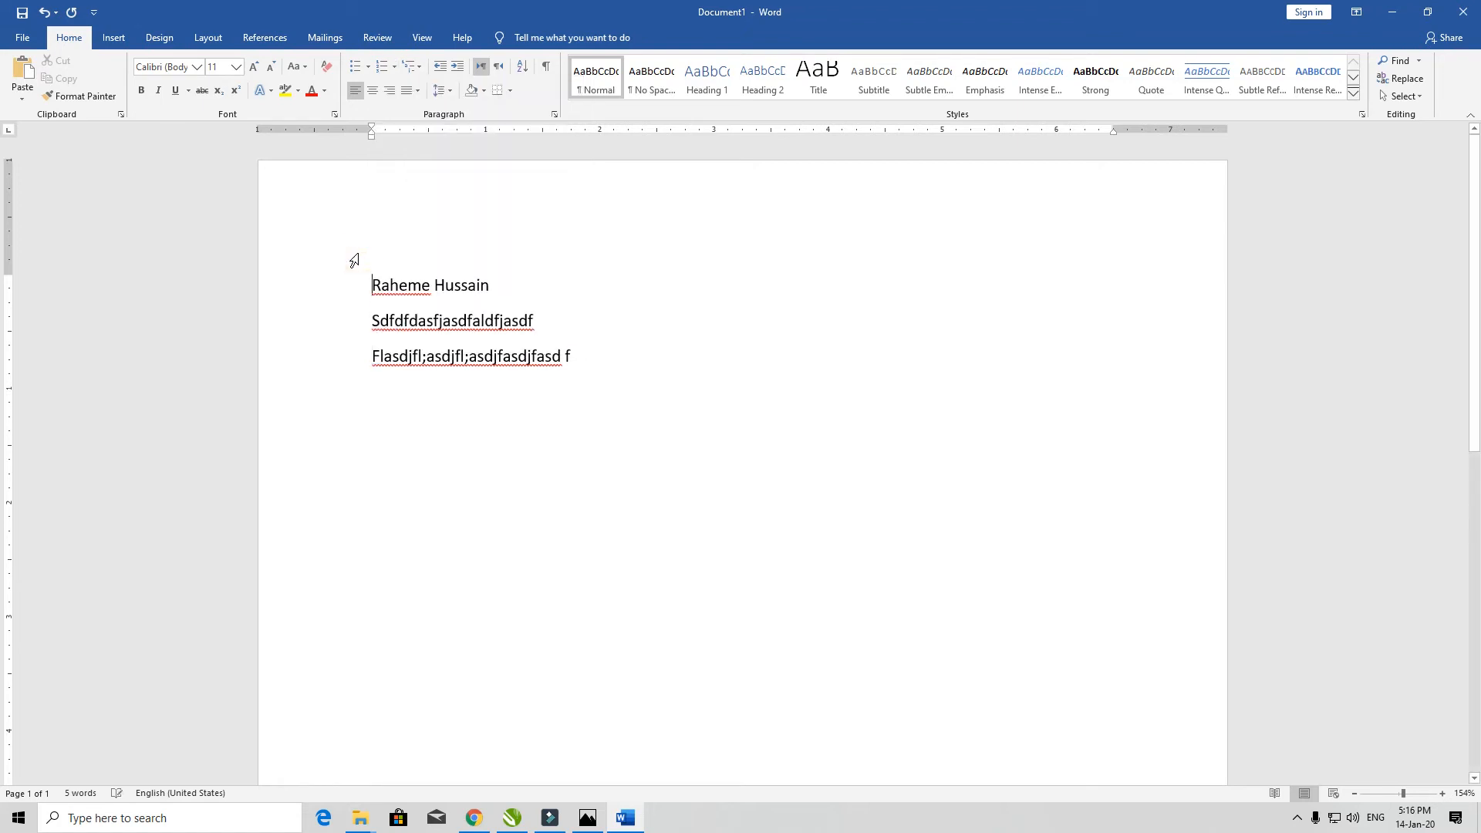
key("Down")
key("shift+Down")
key("shift+Down")
key("BackSpace")
key("BackSpace")
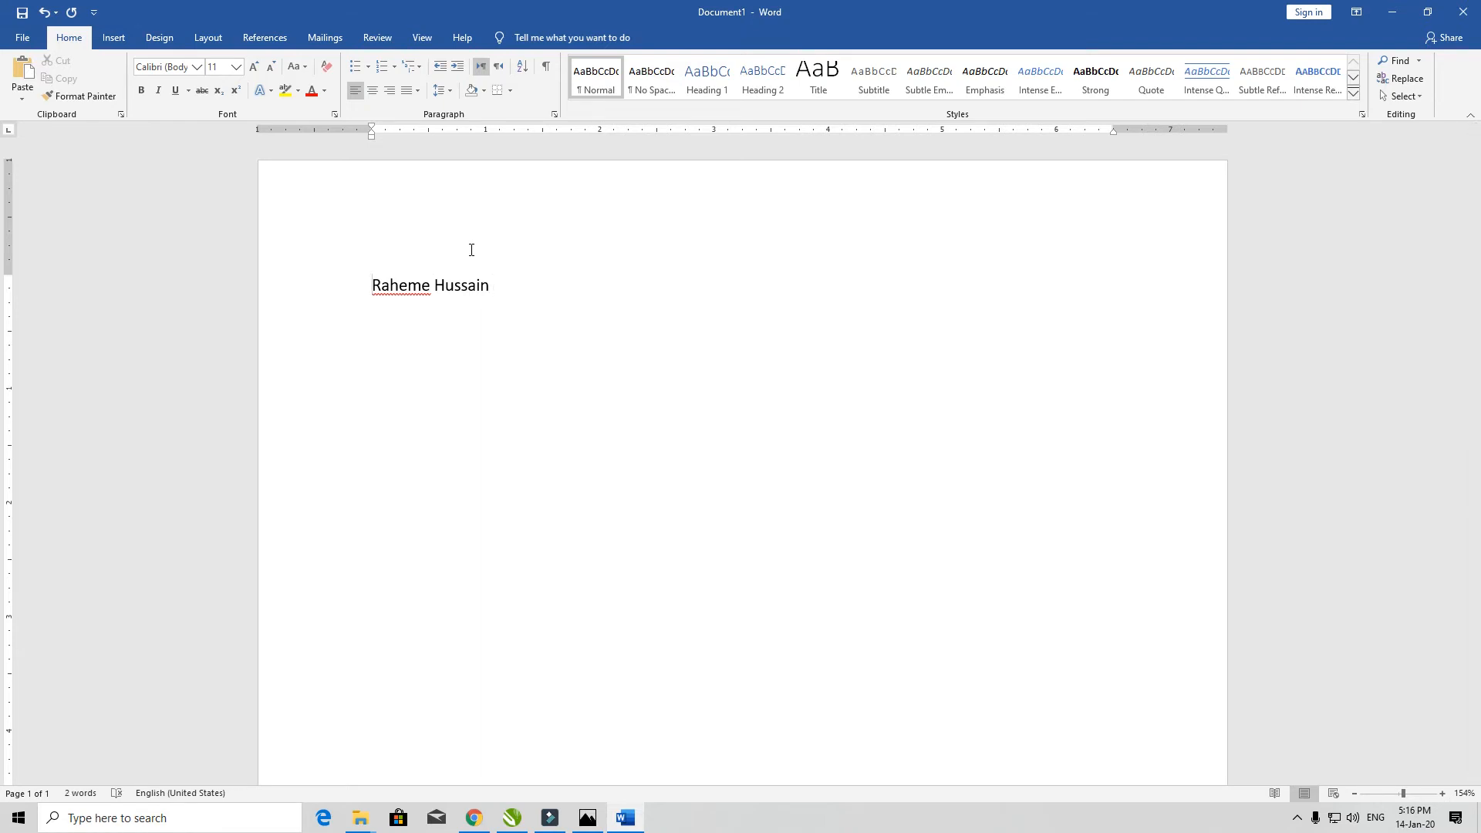
key("ctrl+a")
key("BackSpace")
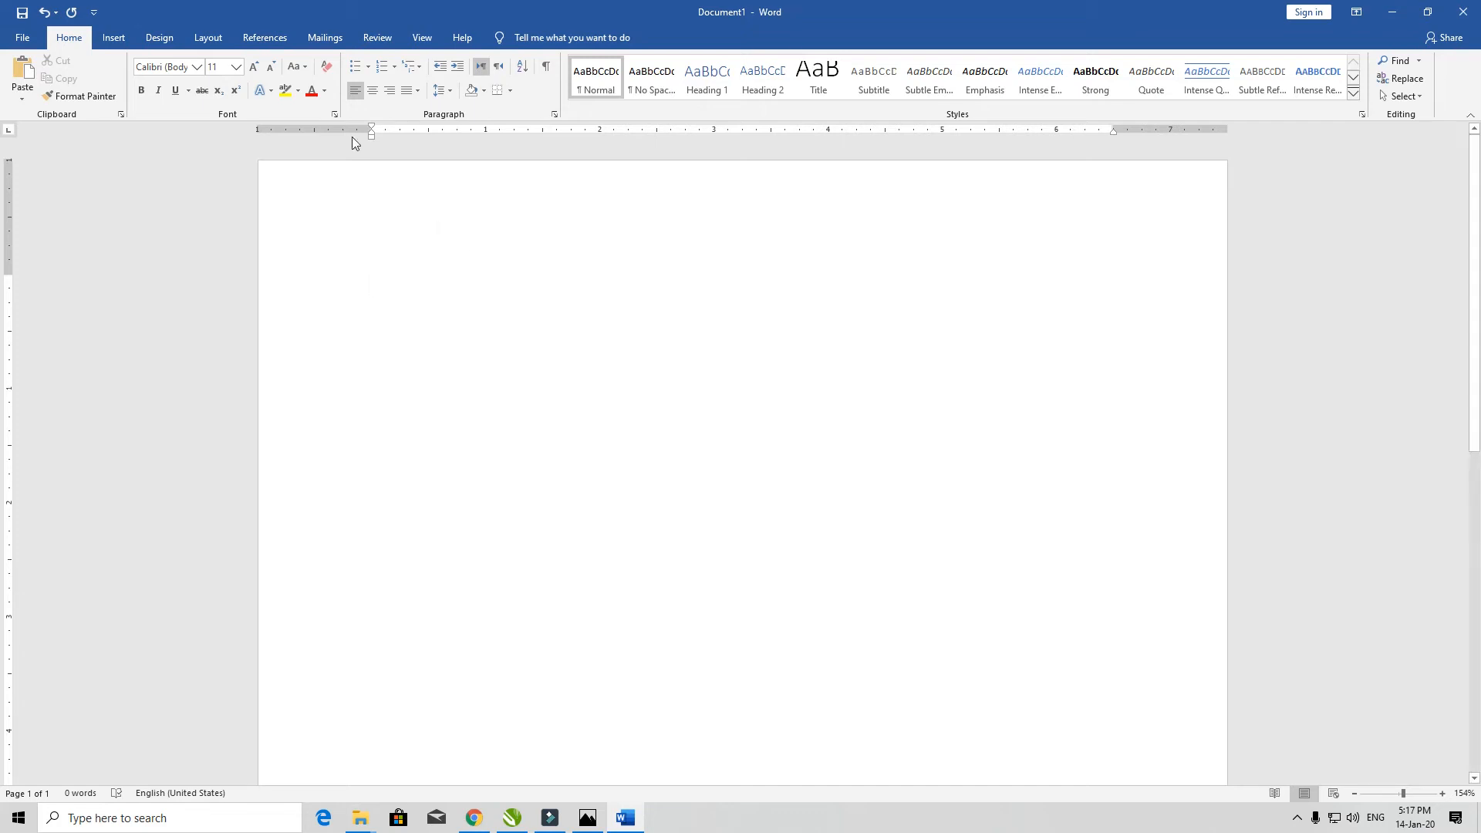
- Start a 1. 2. 3. numbered list with a first name, surname and phone number as items
left_click(394, 67)
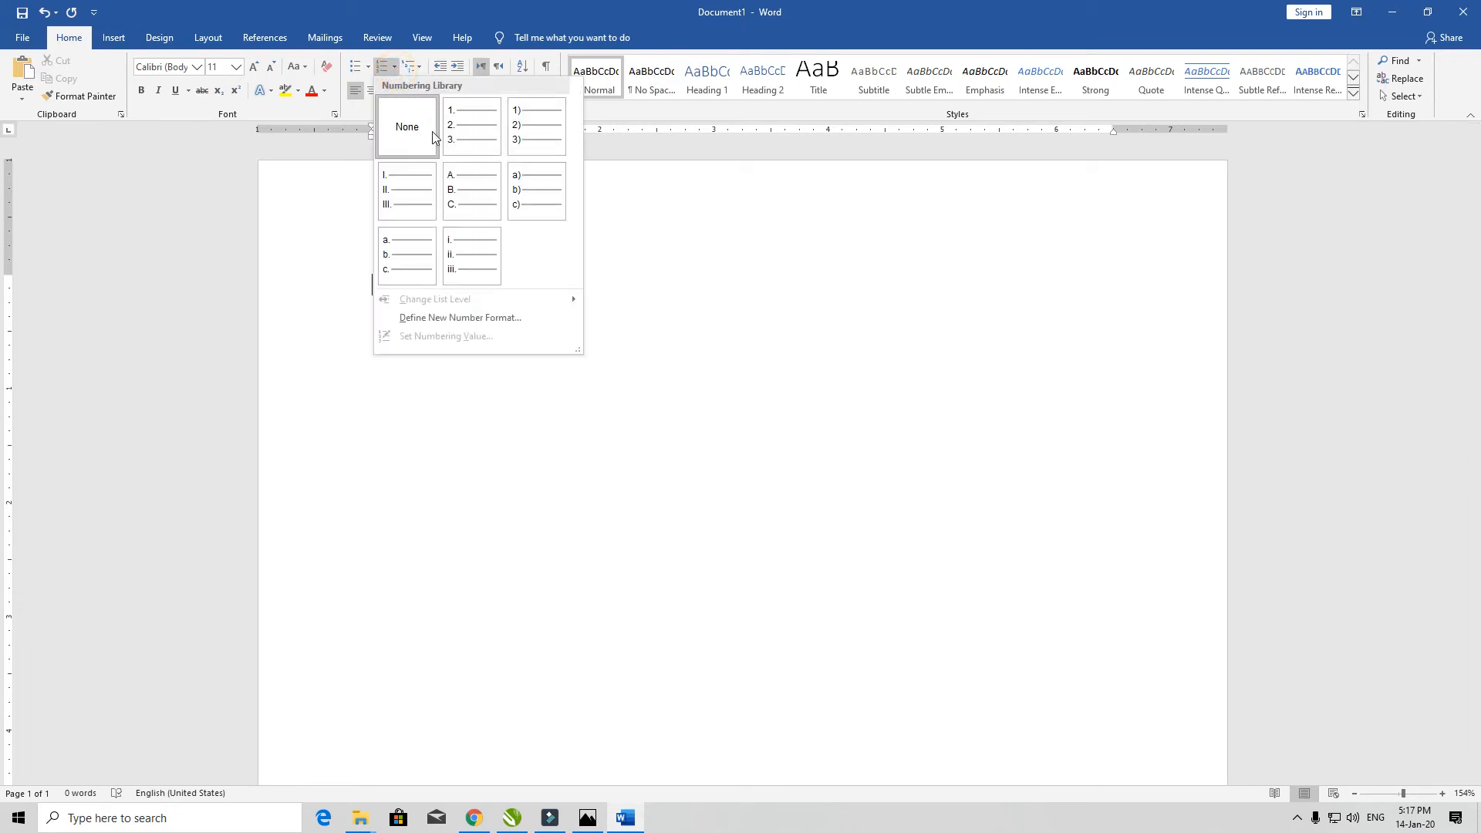
left_click(474, 125)
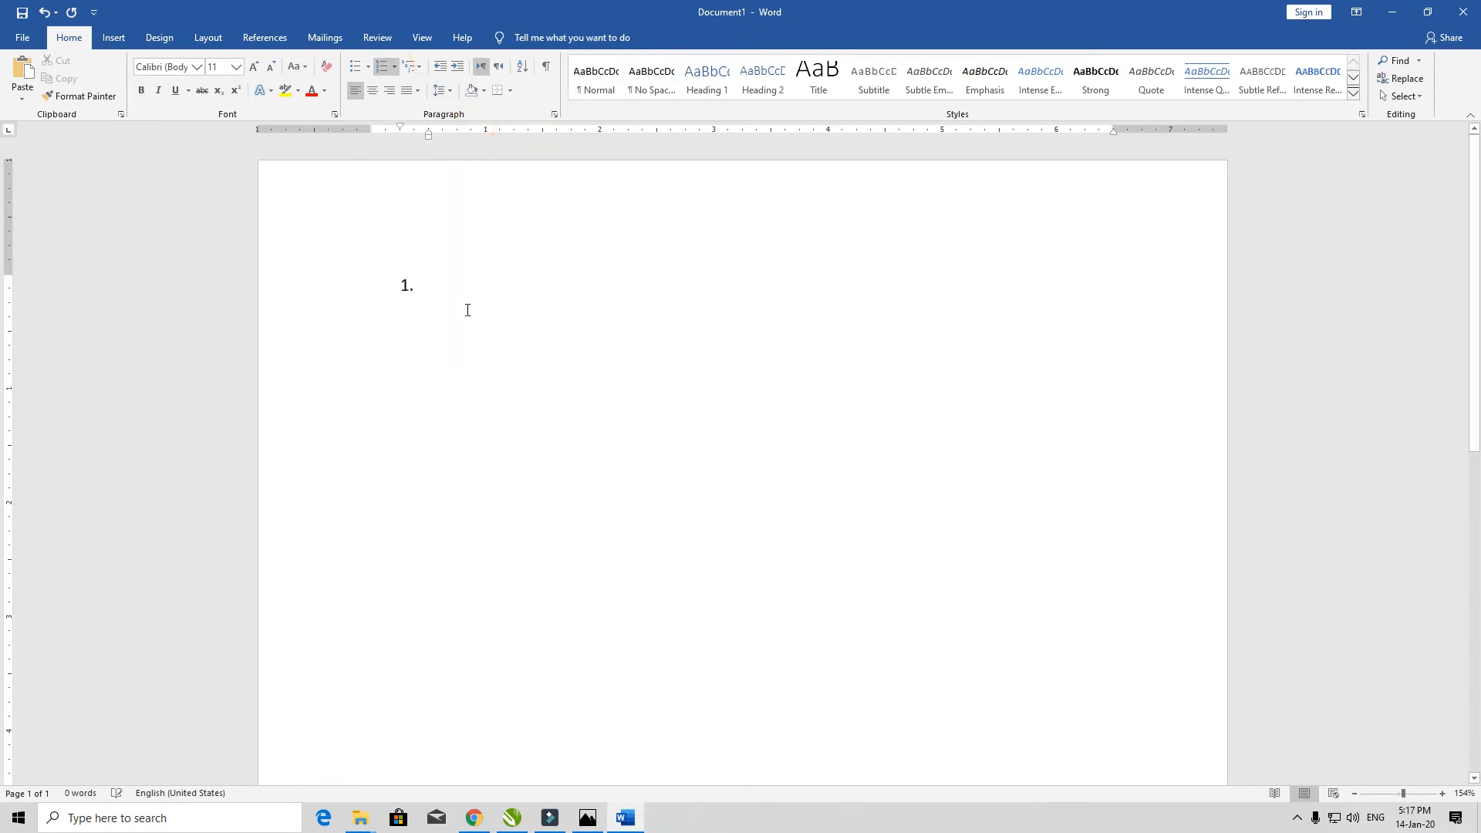
left_click(413, 290)
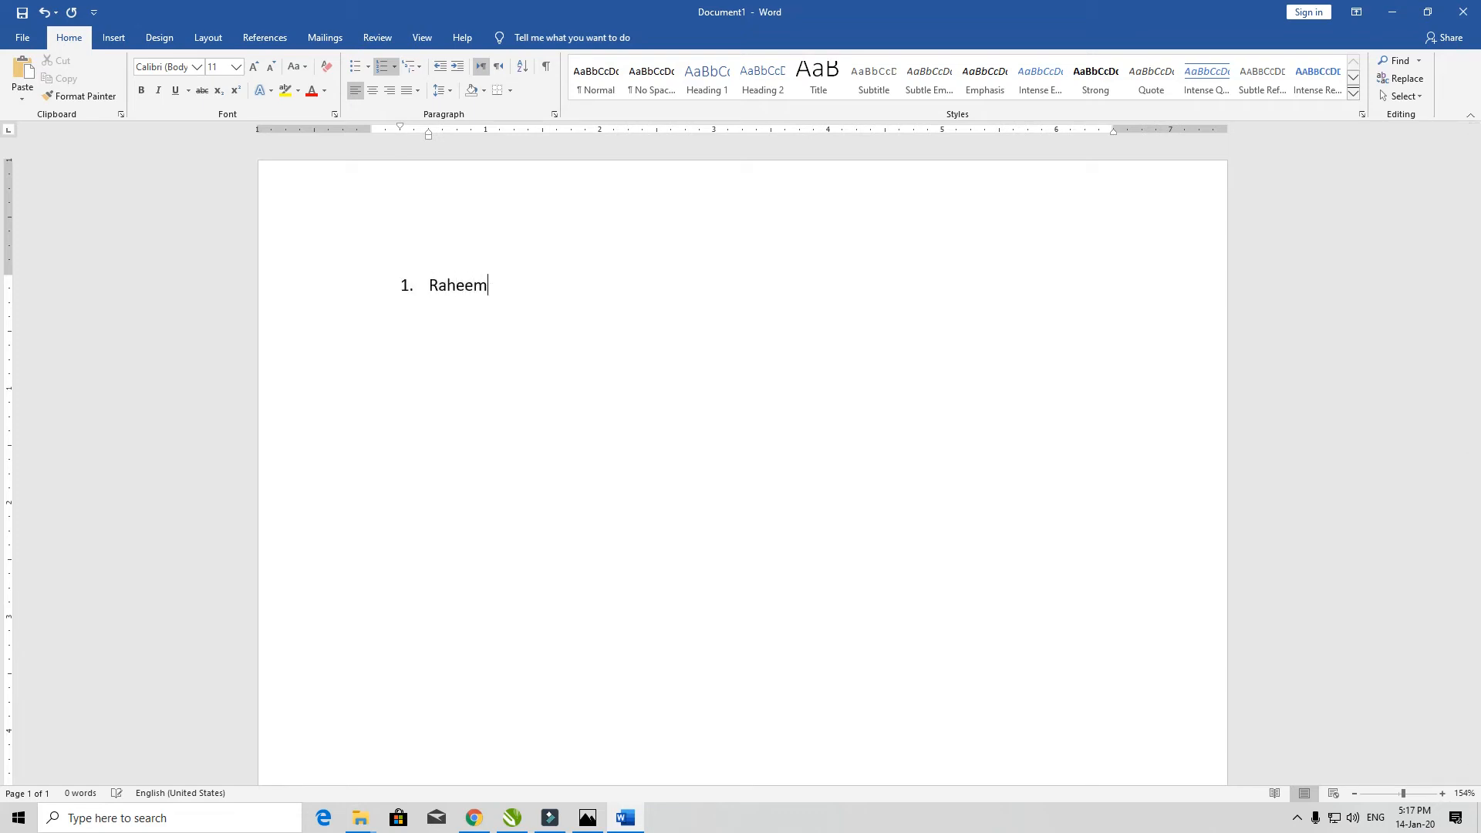
key("Return")
key("Return")
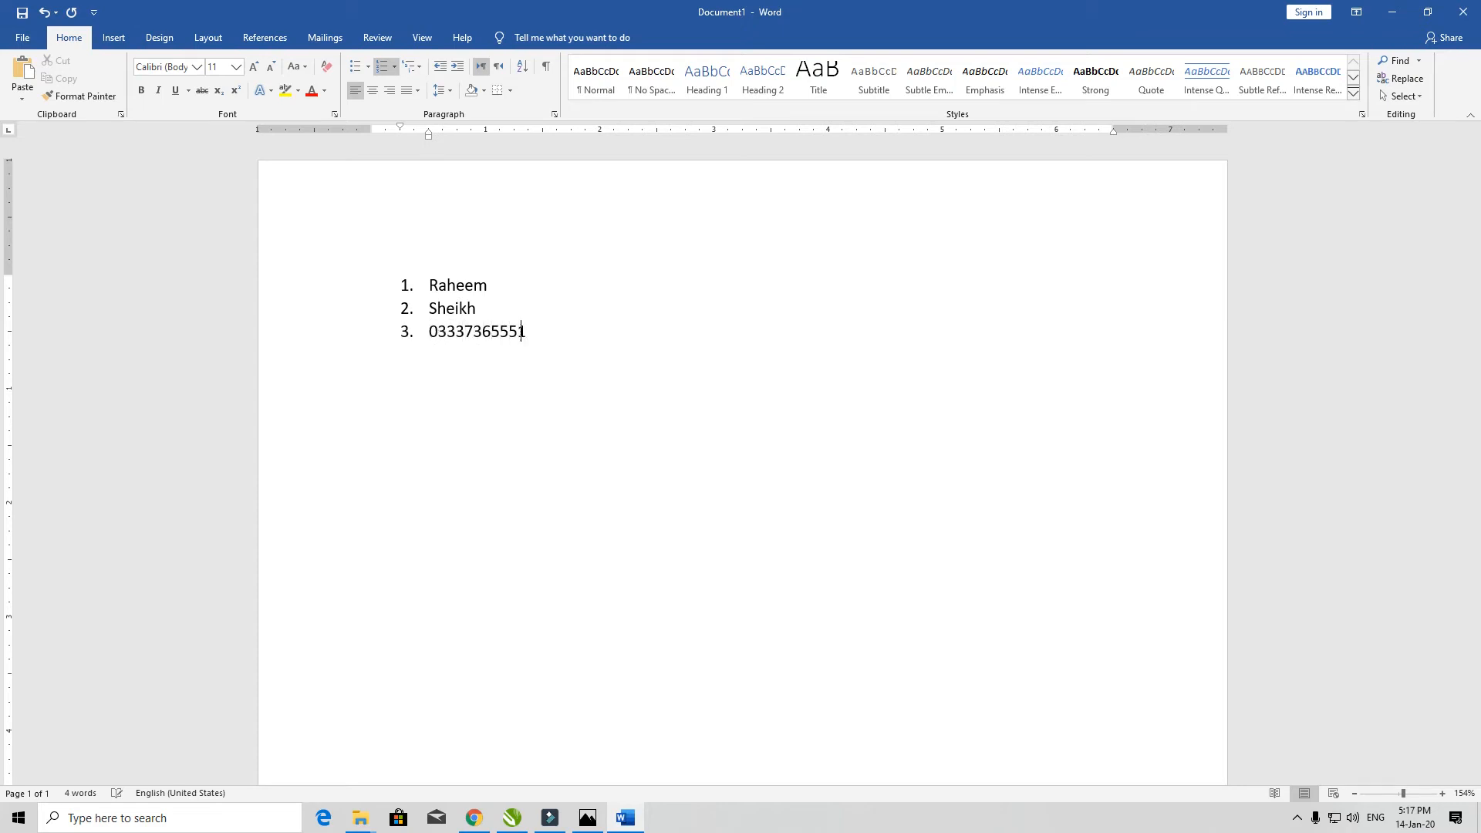
key("Return")
- Delete the list's entries, leaving a single empty item numbered 1
left_click_drag(429, 331, 412, 292)
key("BackSpace")
key("ctrl+a")
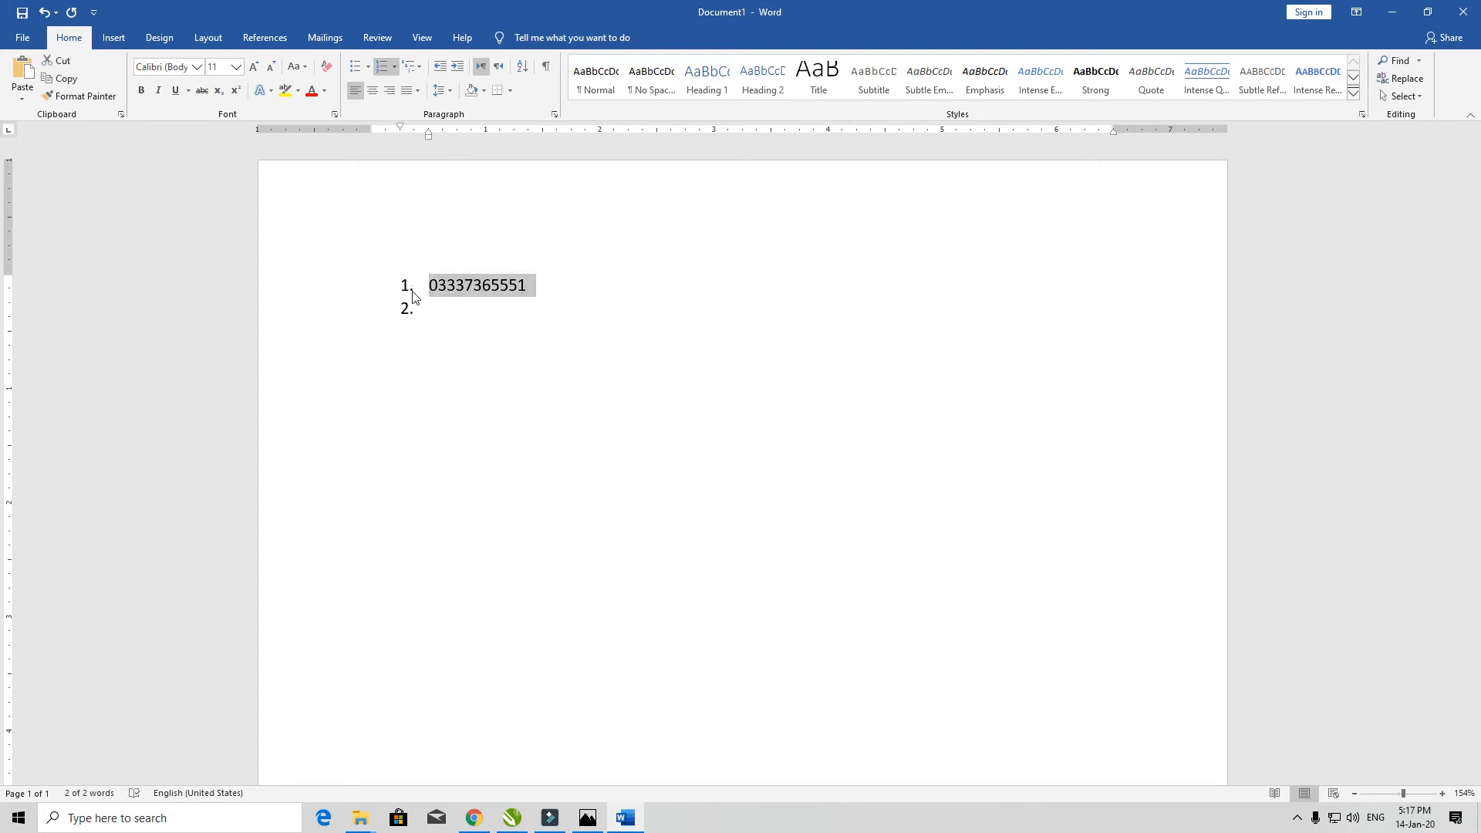
key("BackSpace")
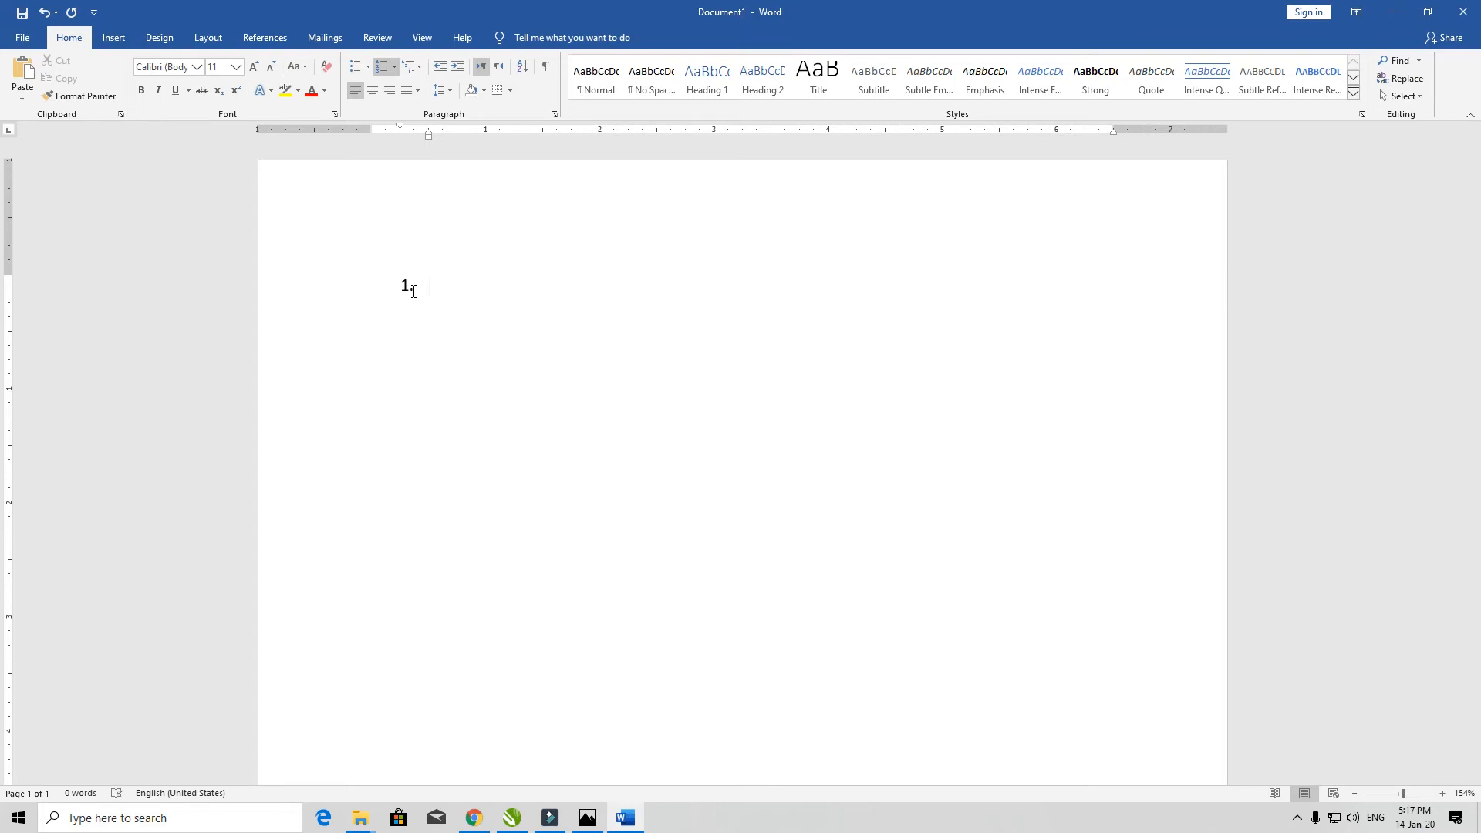
key("ctrl+a")
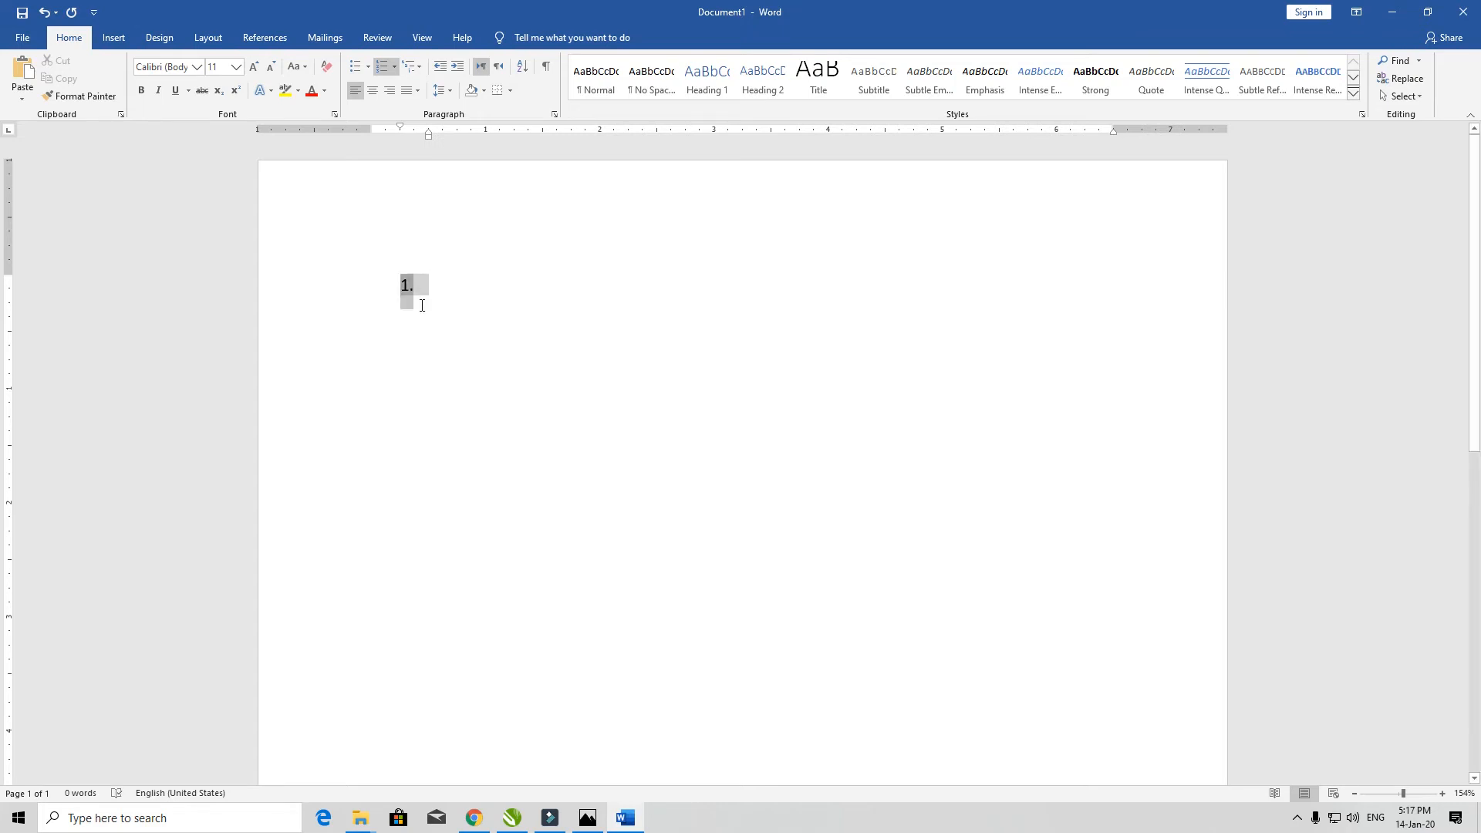
- Switch the list numbering to 1) and then to I. Roman numerals, keeping one item
left_click(401, 71)
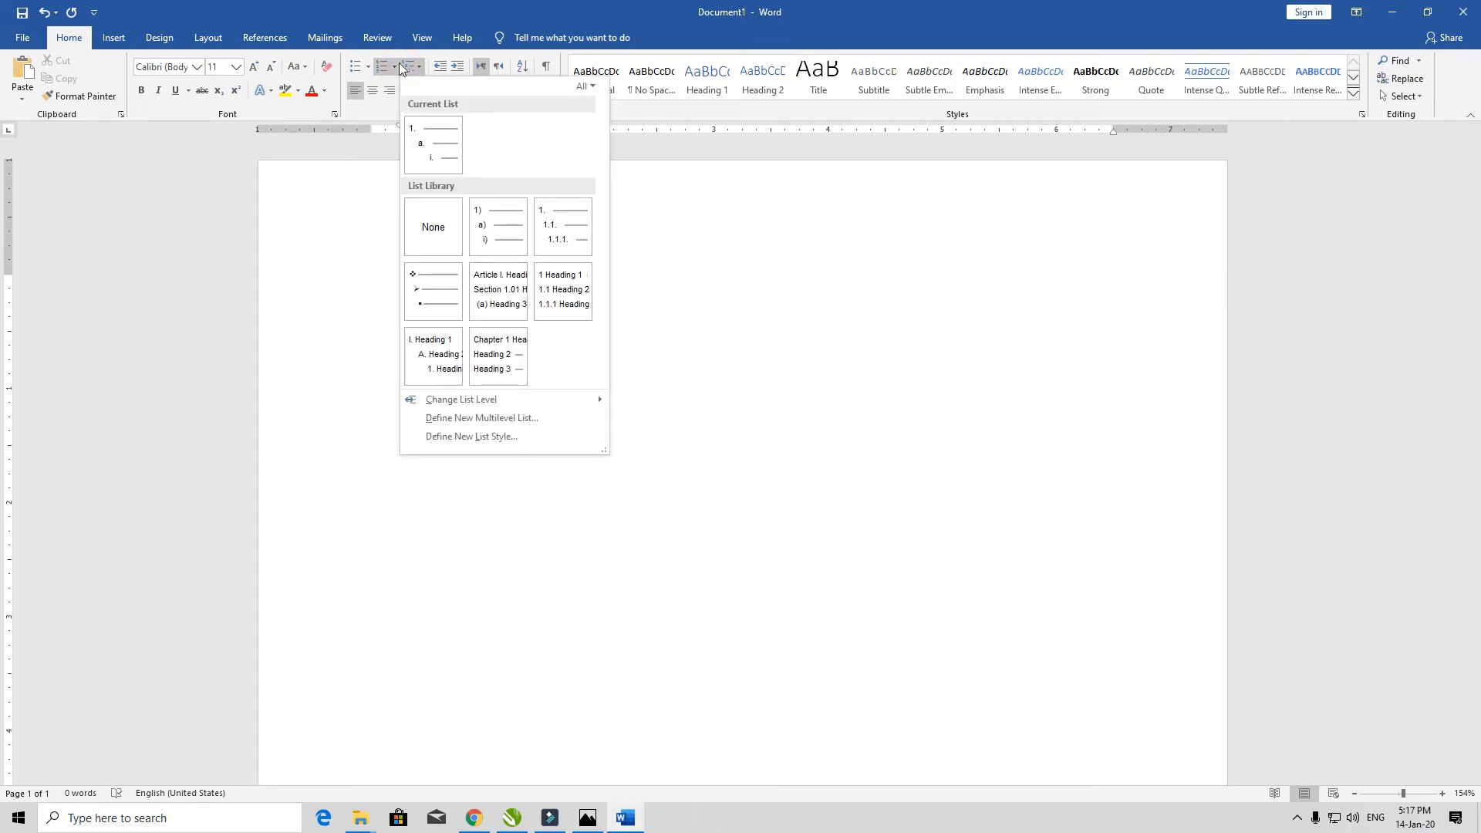
left_click(394, 68)
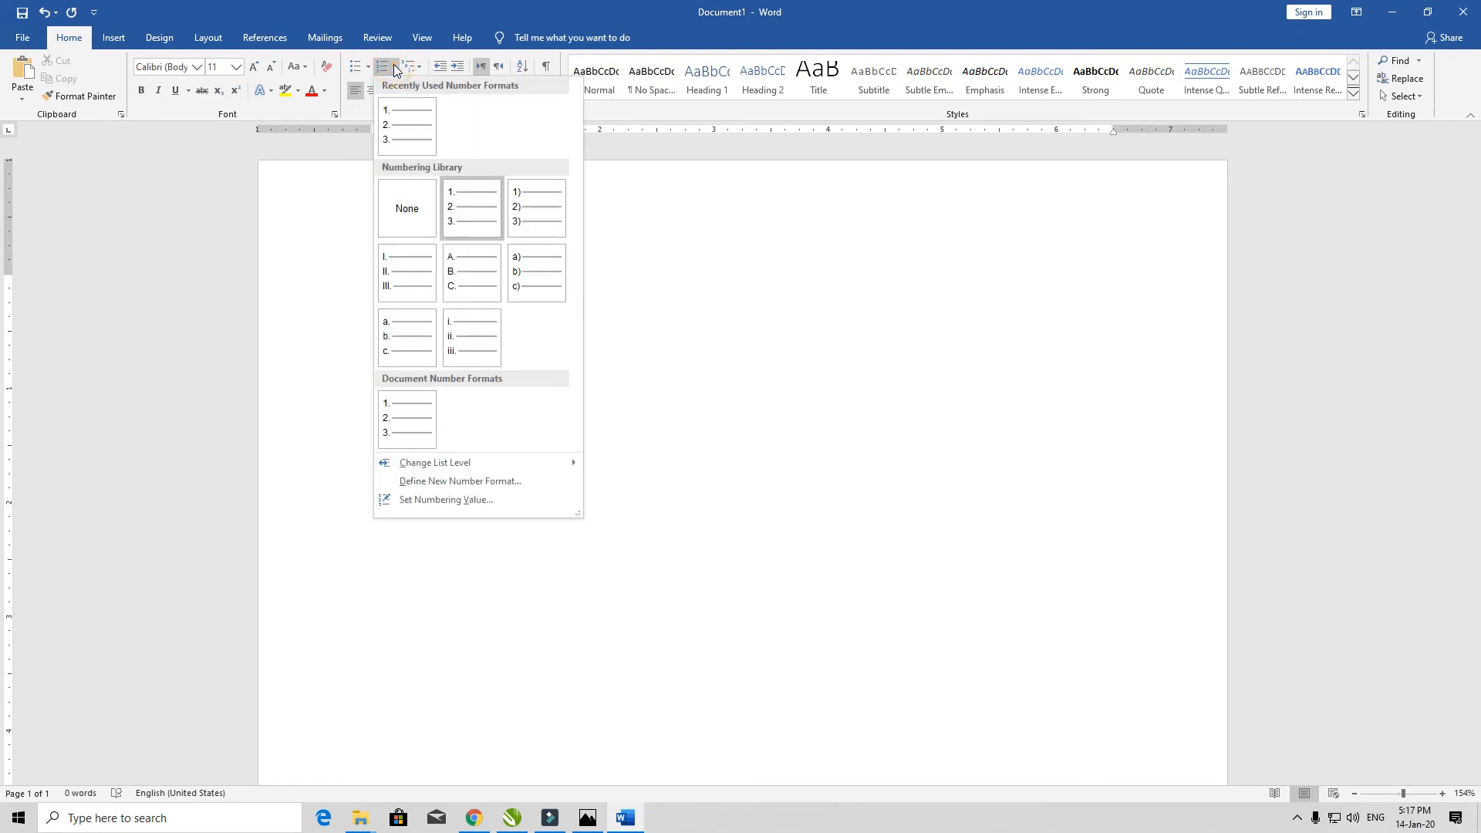
left_click(539, 206)
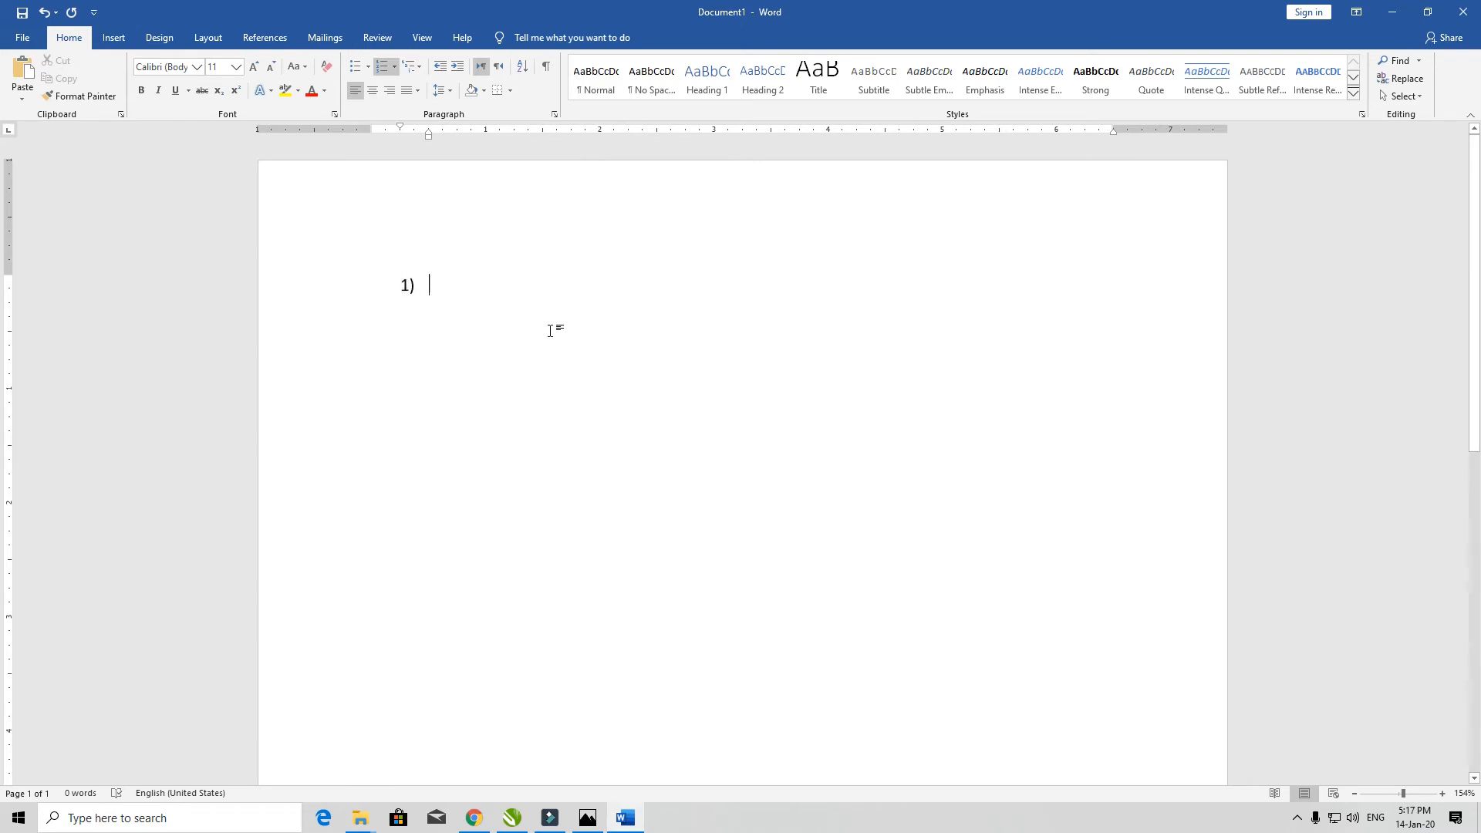
left_click(396, 66)
left_click(399, 283)
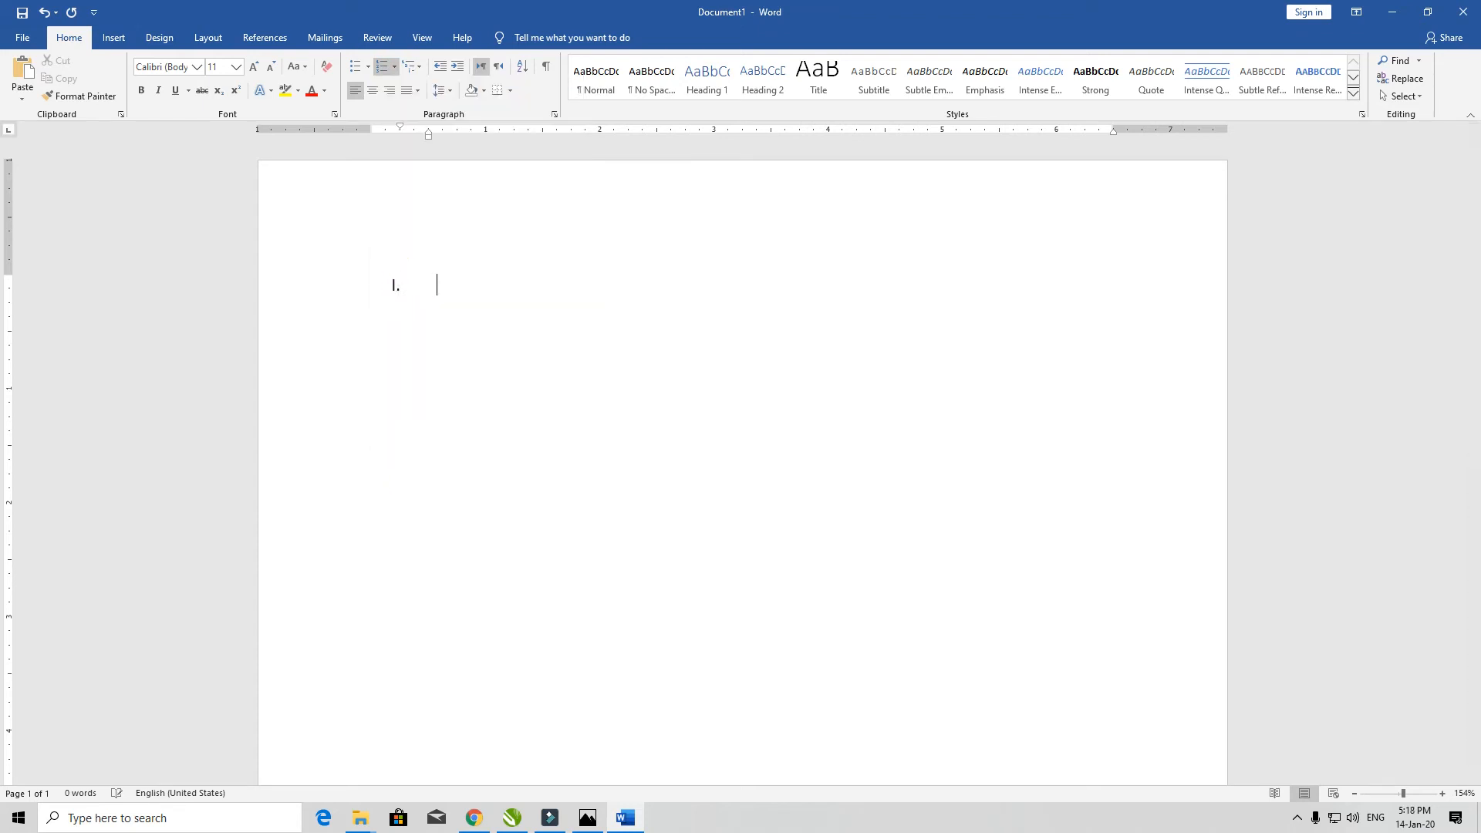
key("Return")
key("Return")
key("Return")
key("Return")
key("Return")
key("Return")
key("BackSpace")
key("BackSpace")
key("BackSpace")
key("BackSpace")
key("BackSpace")
key("BackSpace")
- Change the numbering to A. B. C. lettering, trim back to the single A. item, then show the multilevel list library
left_click(395, 66)
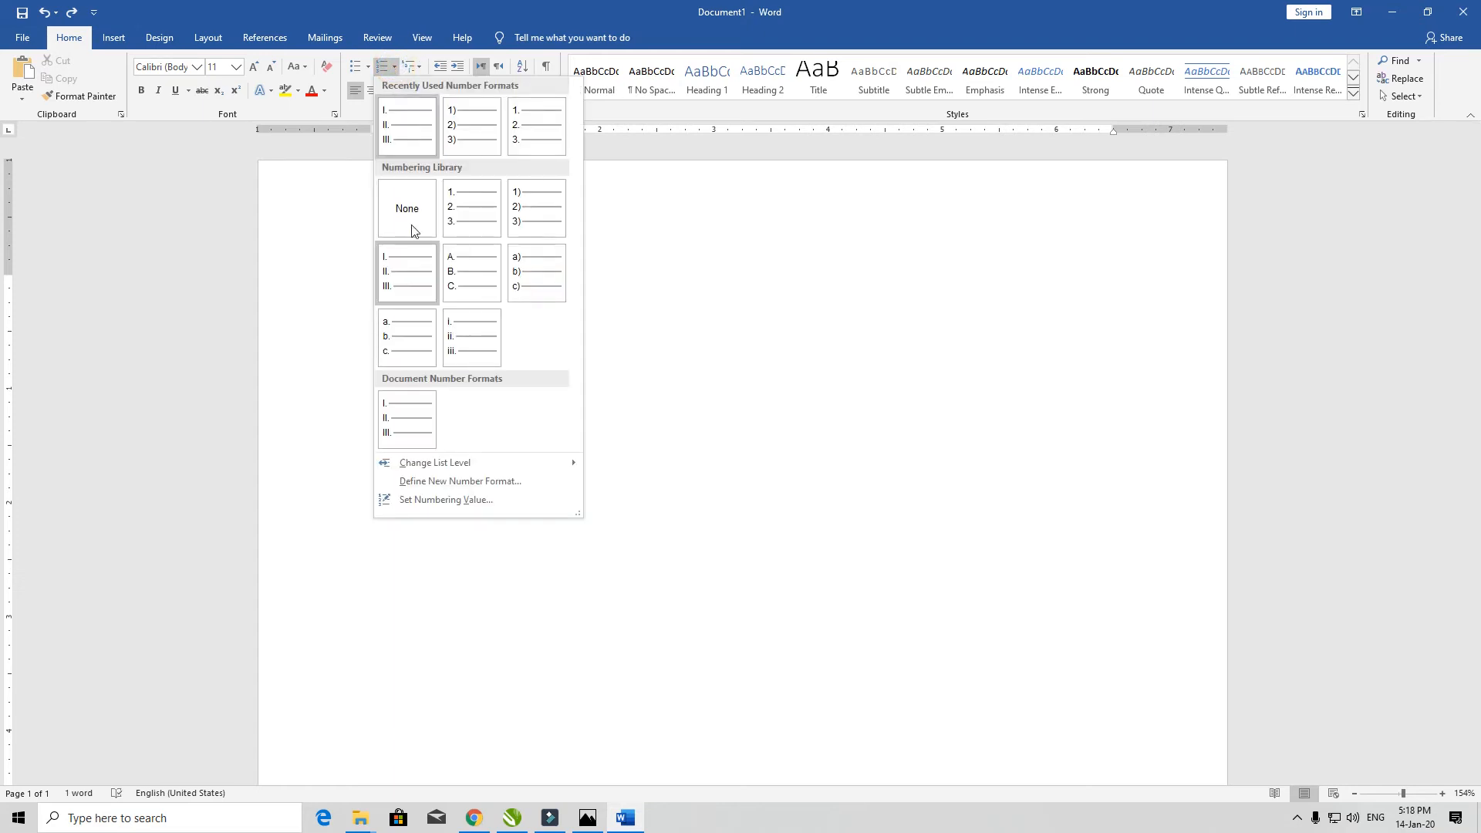
left_click(466, 272)
key("Return")
key("Return")
key("Return")
key("Return")
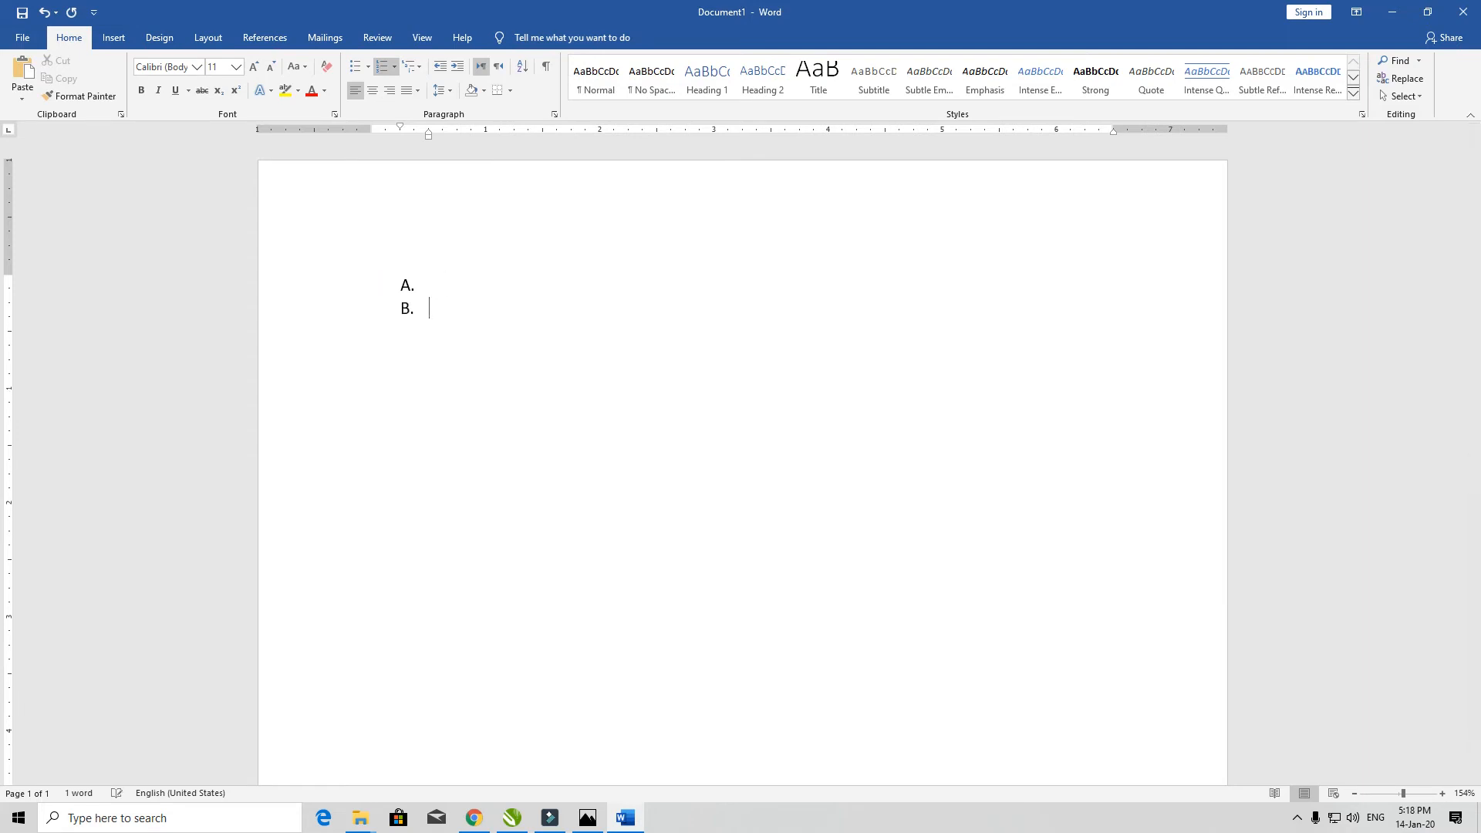
key("Return")
key("ctrl+z")
key("ctrl+z")
key("ctrl+z")
key("ctrl+z")
key("ctrl+z")
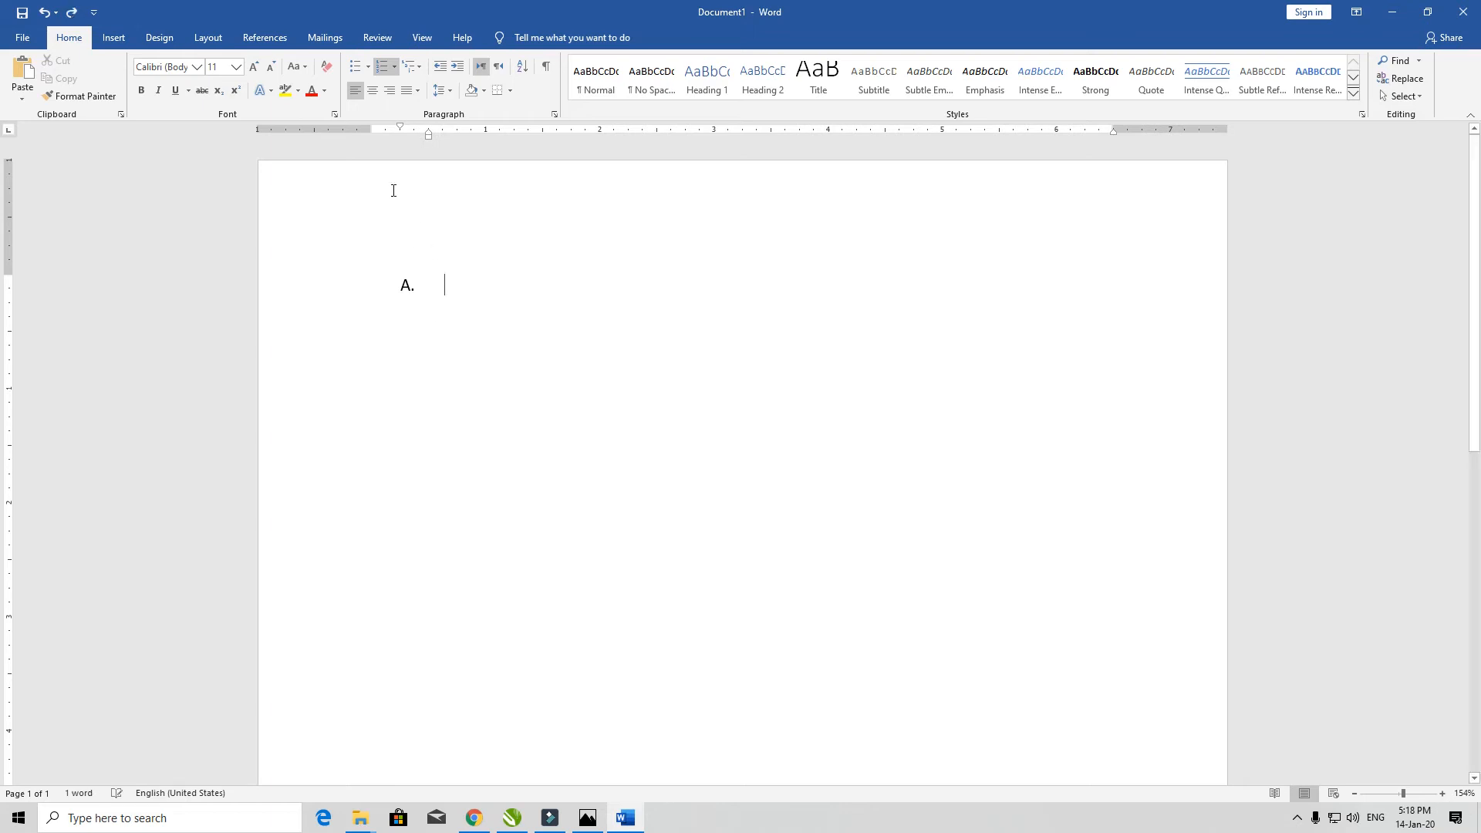
left_click(395, 68)
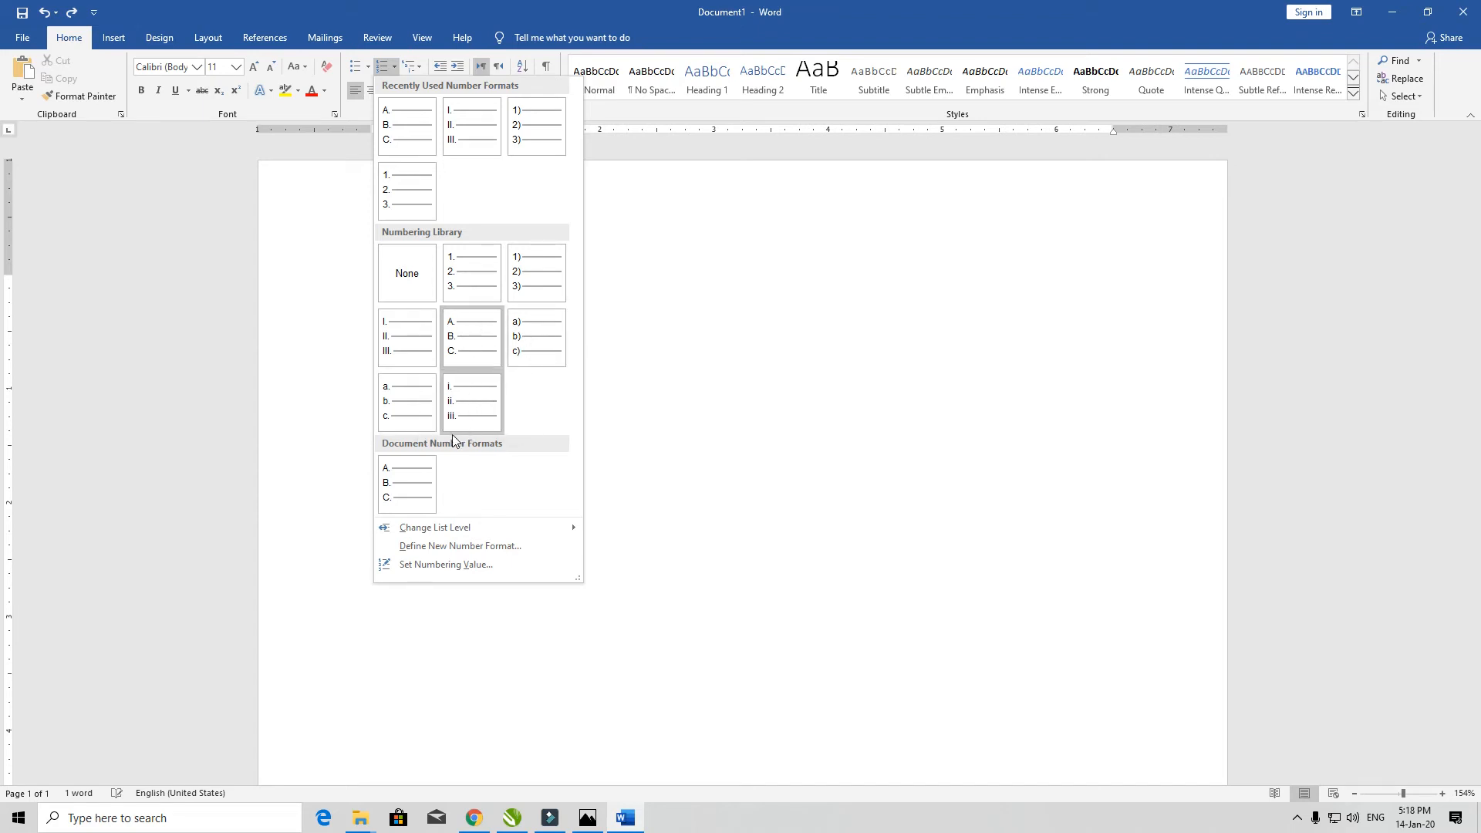
left_click(653, 276)
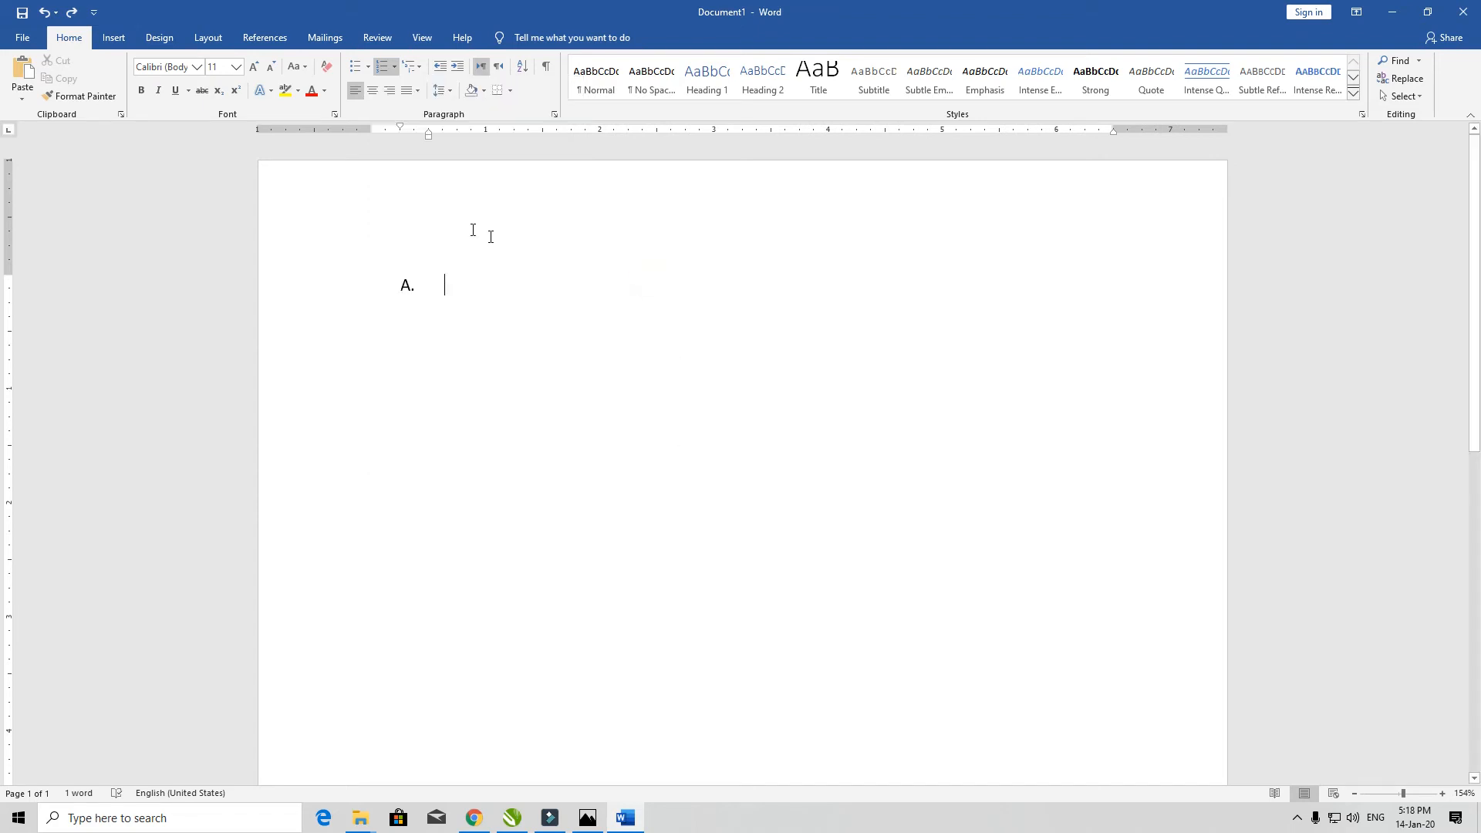
left_click(422, 71)
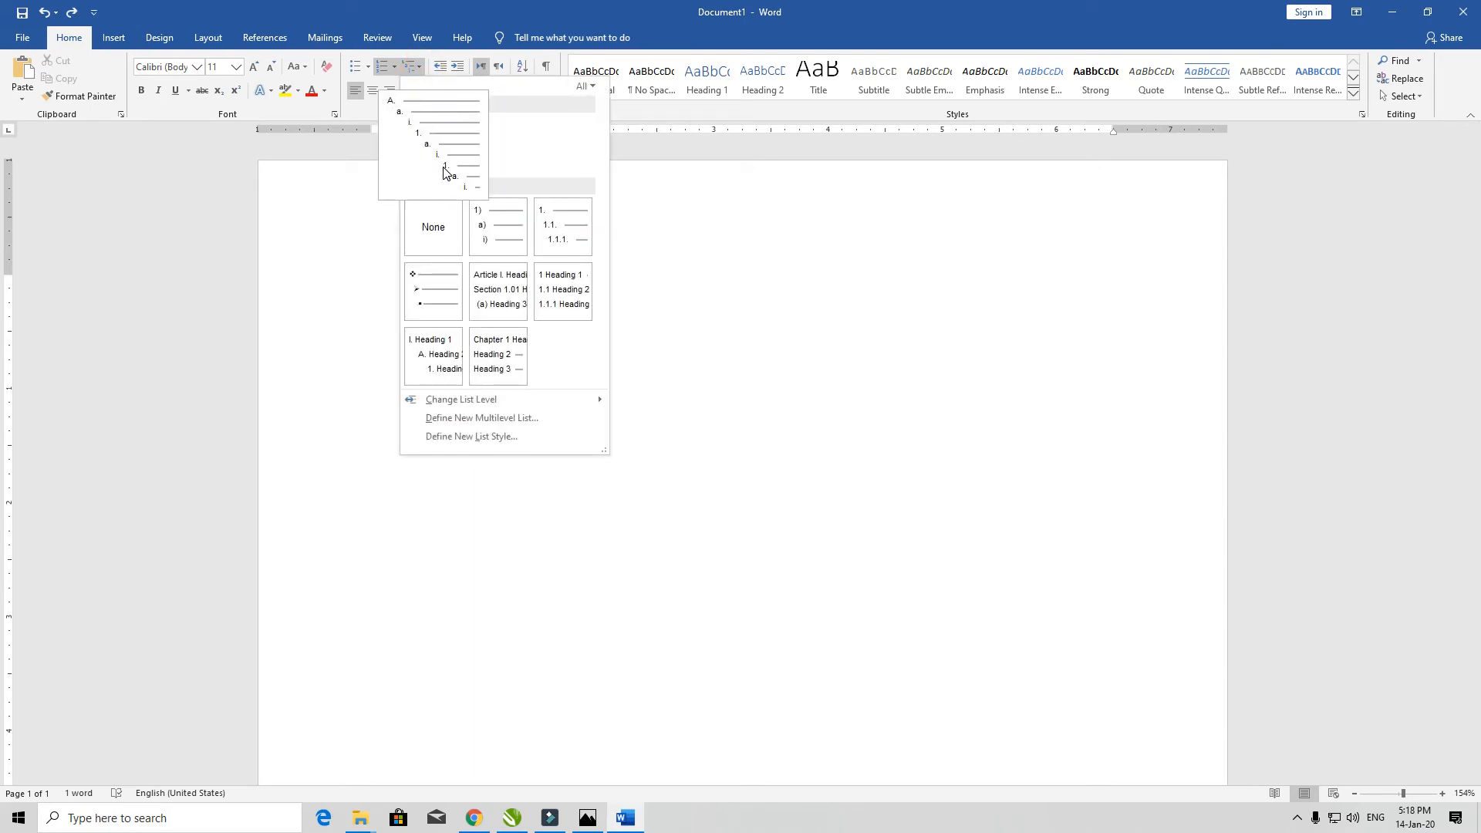
- Build a lettered multilevel list A. to E., then switch the empty line to diamond bullets
left_click(445, 171)
key("Return")
key("Return")
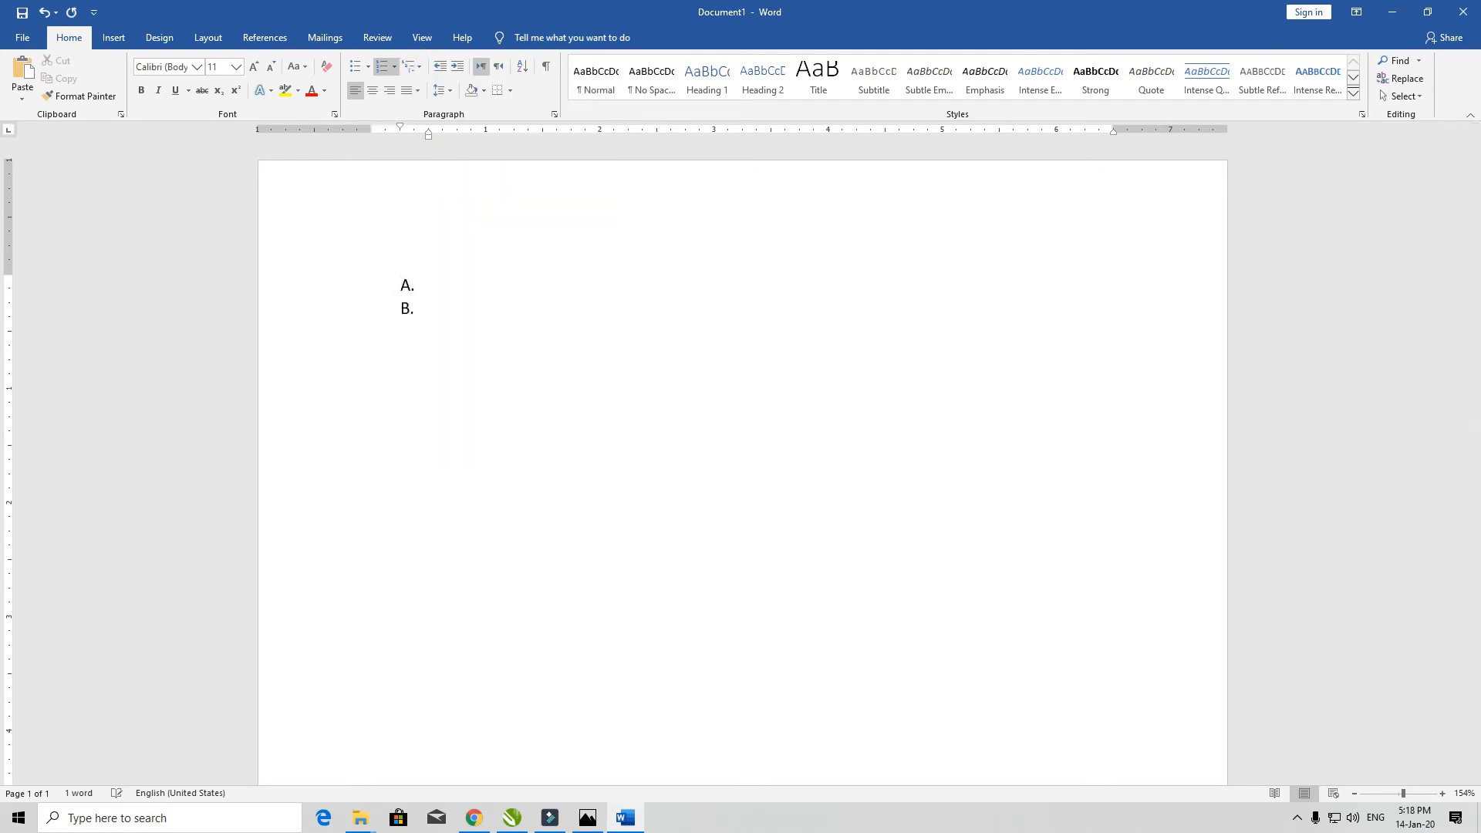
key("Return")
key("Return")
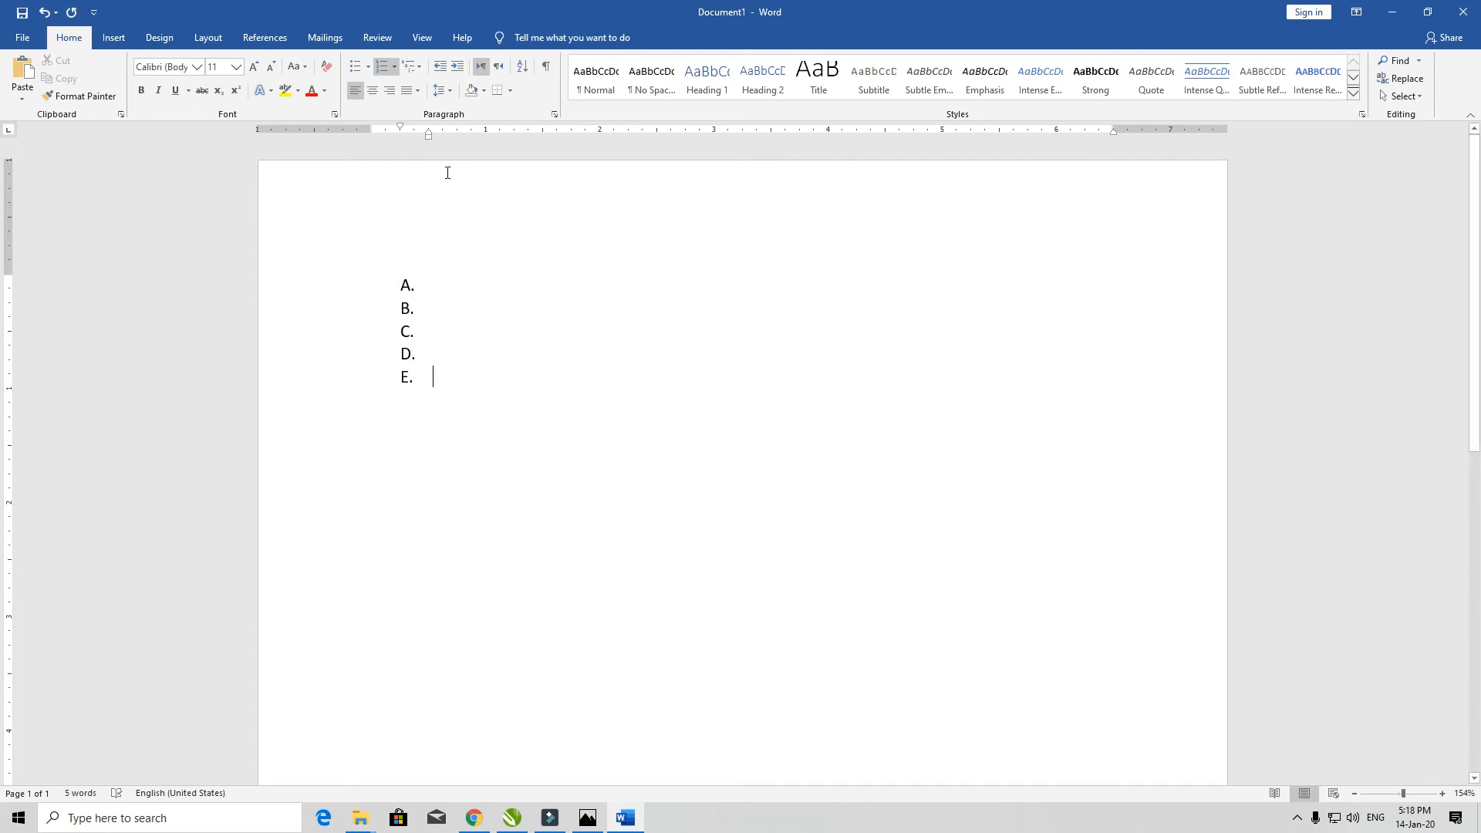
left_click(422, 67)
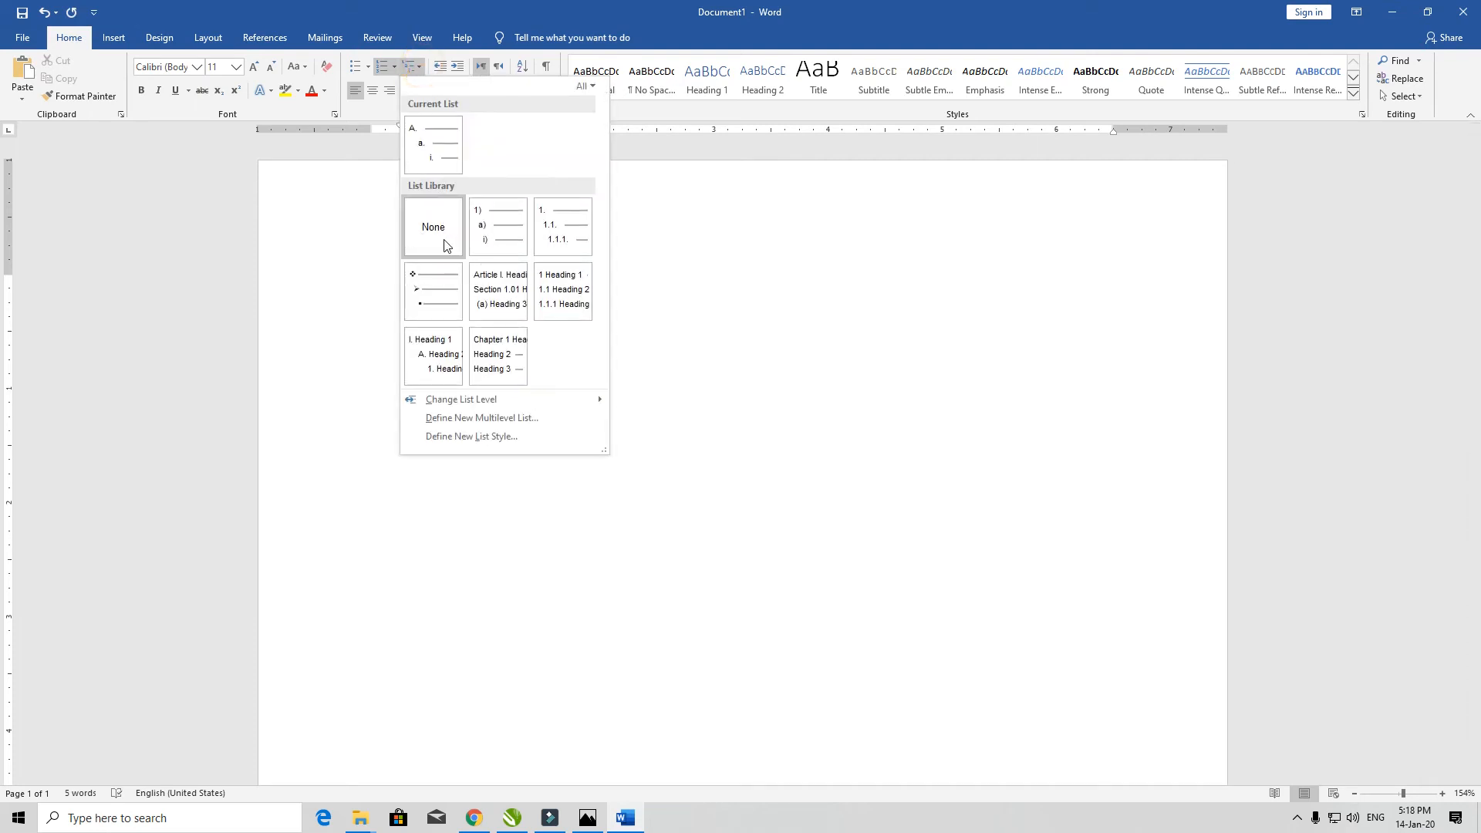
left_click(445, 239)
key("BackSpace")
left_click(414, 66)
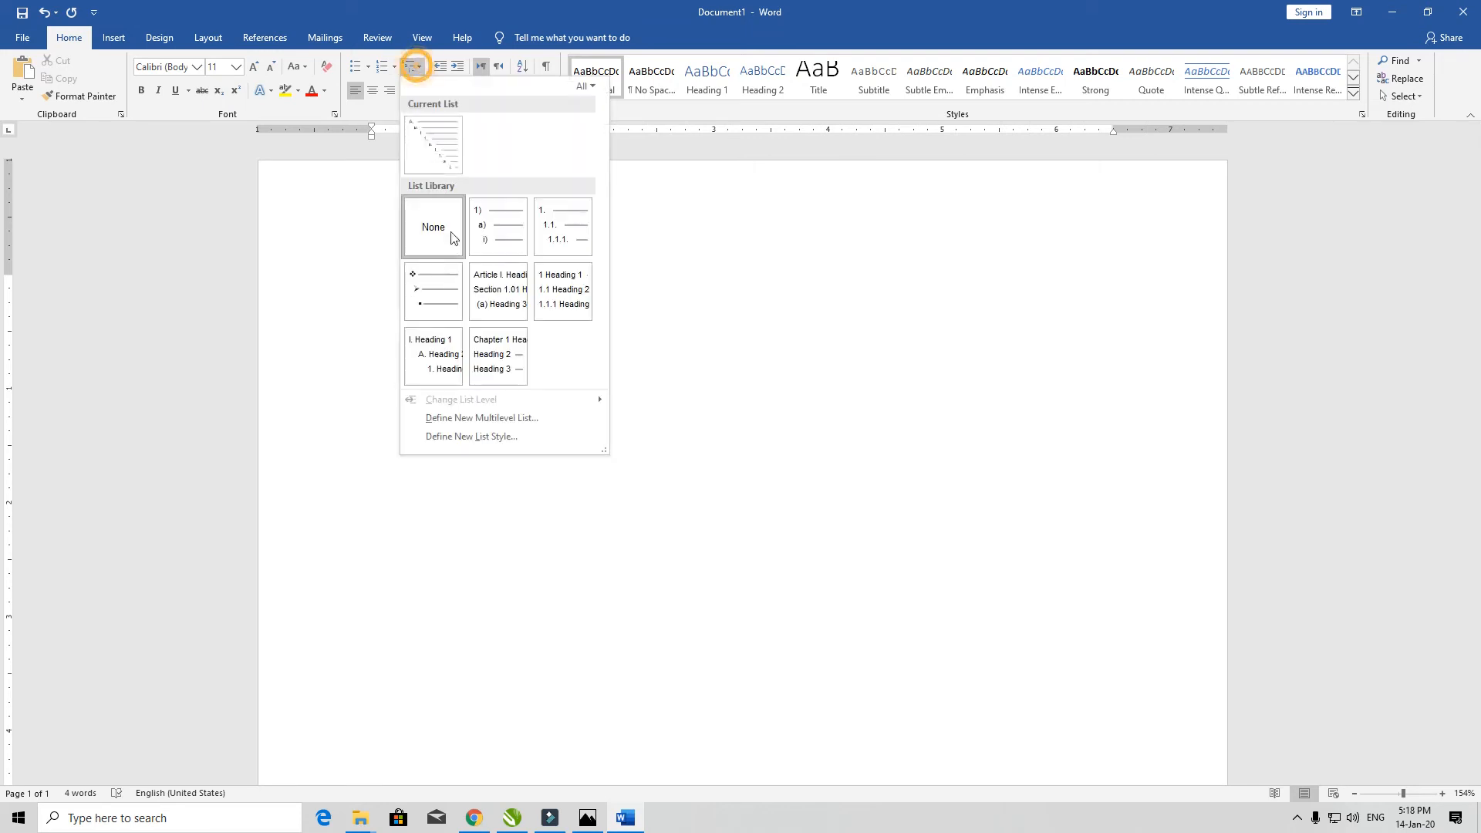
left_click(444, 308)
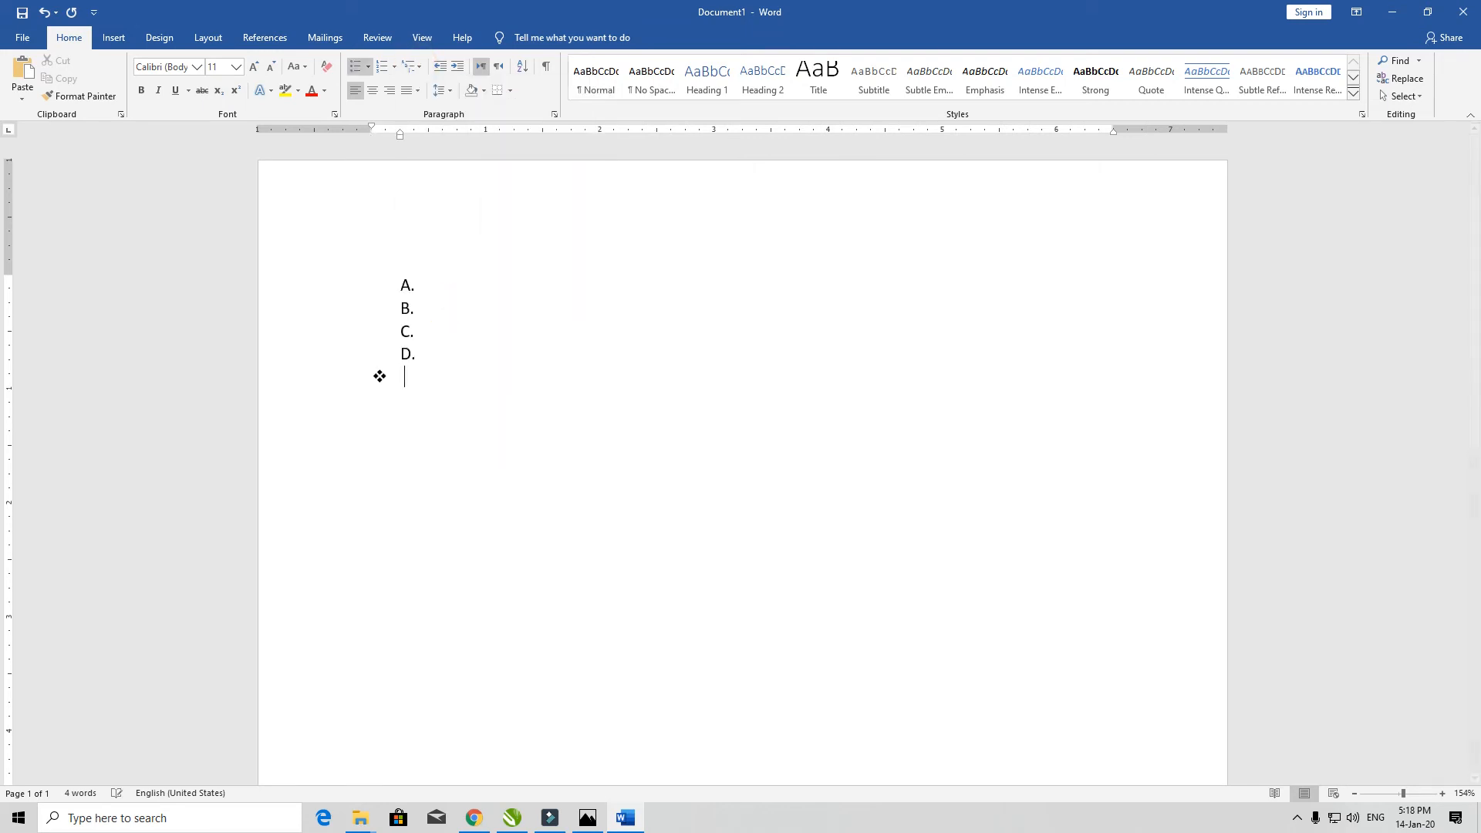
key("Return")
key("Return")
key("Return")
key("Return")
key("Return")
key("Return")
key("Return")
- Delete the diamond-bulleted lines and items D. to B., then remove numbering from the last line
left_click(414, 66)
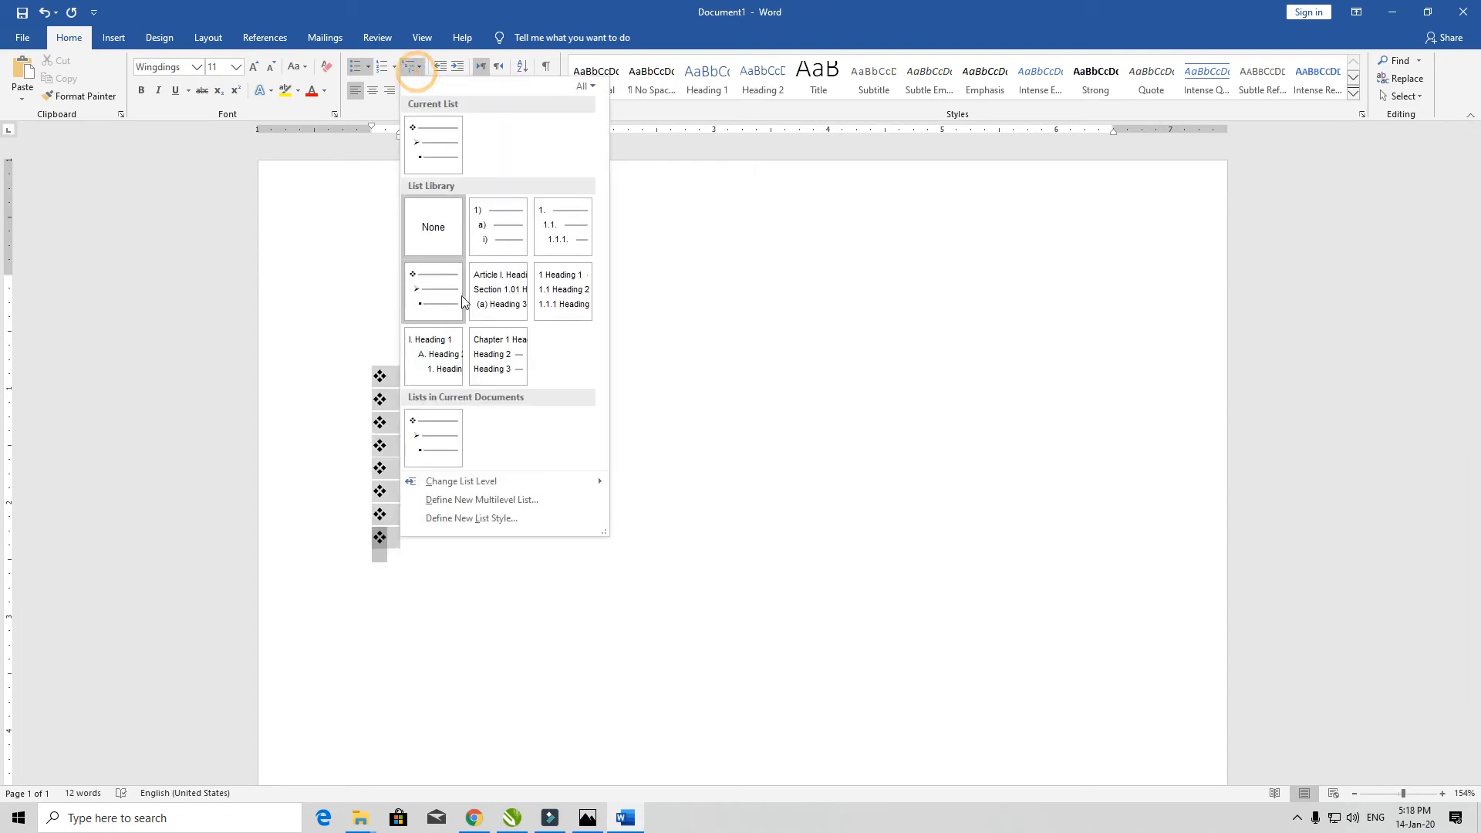
mouse_move(449, 347)
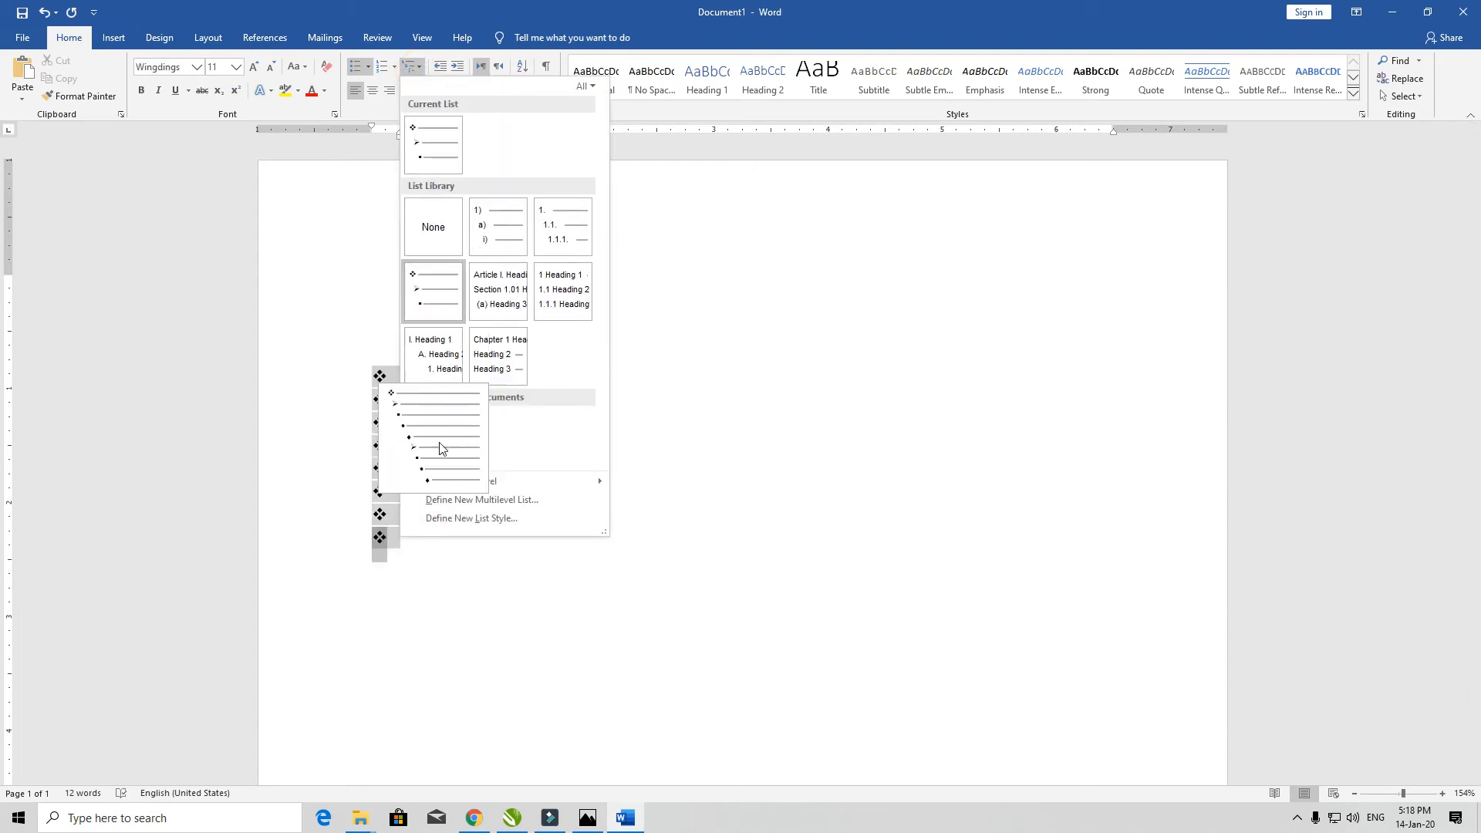
left_click(697, 315)
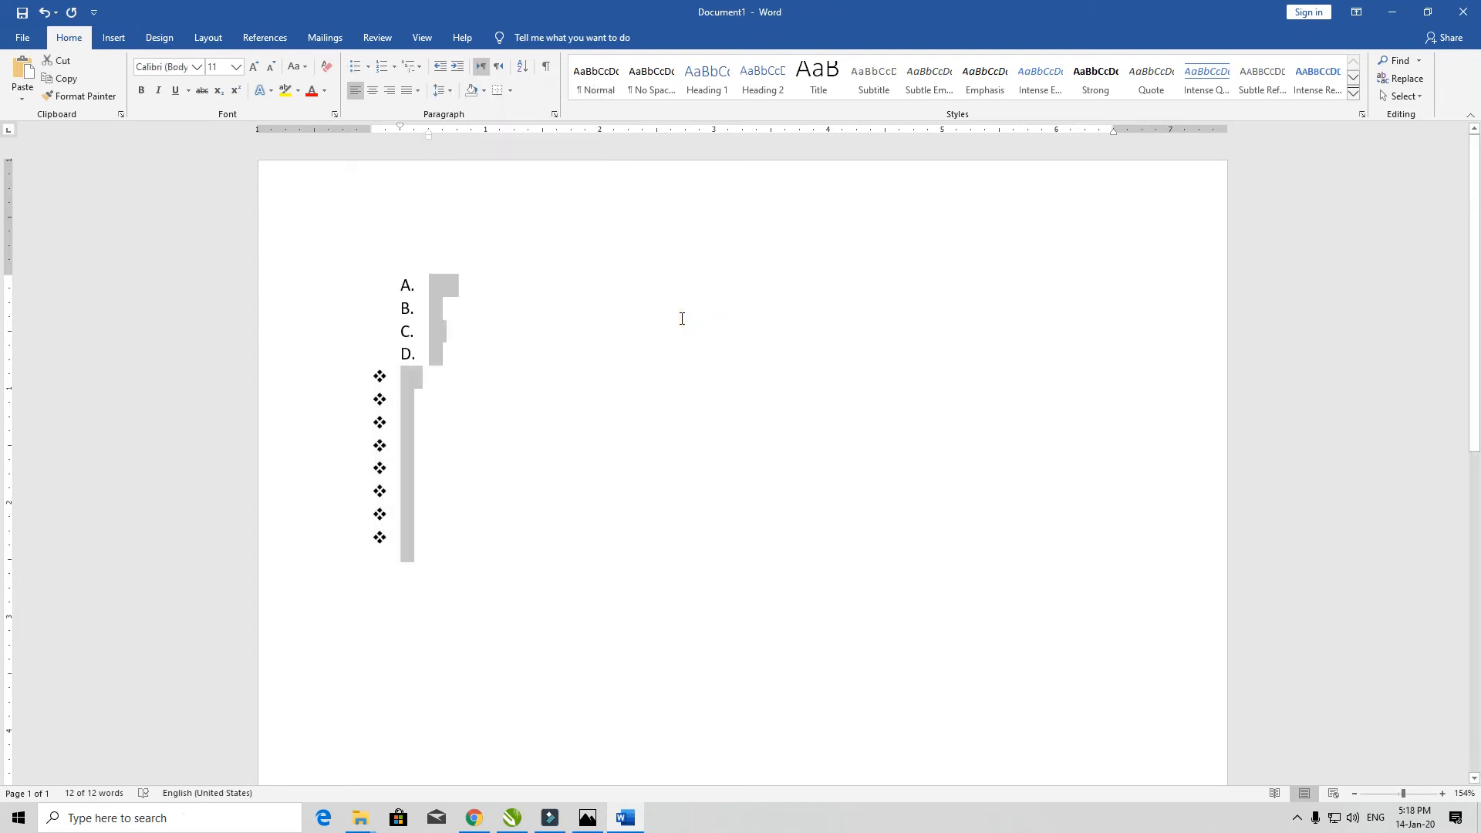
key("BackSpace")
key("BackSpace")
key("BackSpace")
key("BackSpace")
key("BackSpace")
key("BackSpace")
key("BackSpace")
key("BackSpace")
key("BackSpace")
key("BackSpace")
key("BackSpace")
key("BackSpace")
key("BackSpace")
key("BackSpace")
key("BackSpace")
key("BackSpace")
key("BackSpace")
key("BackSpace")
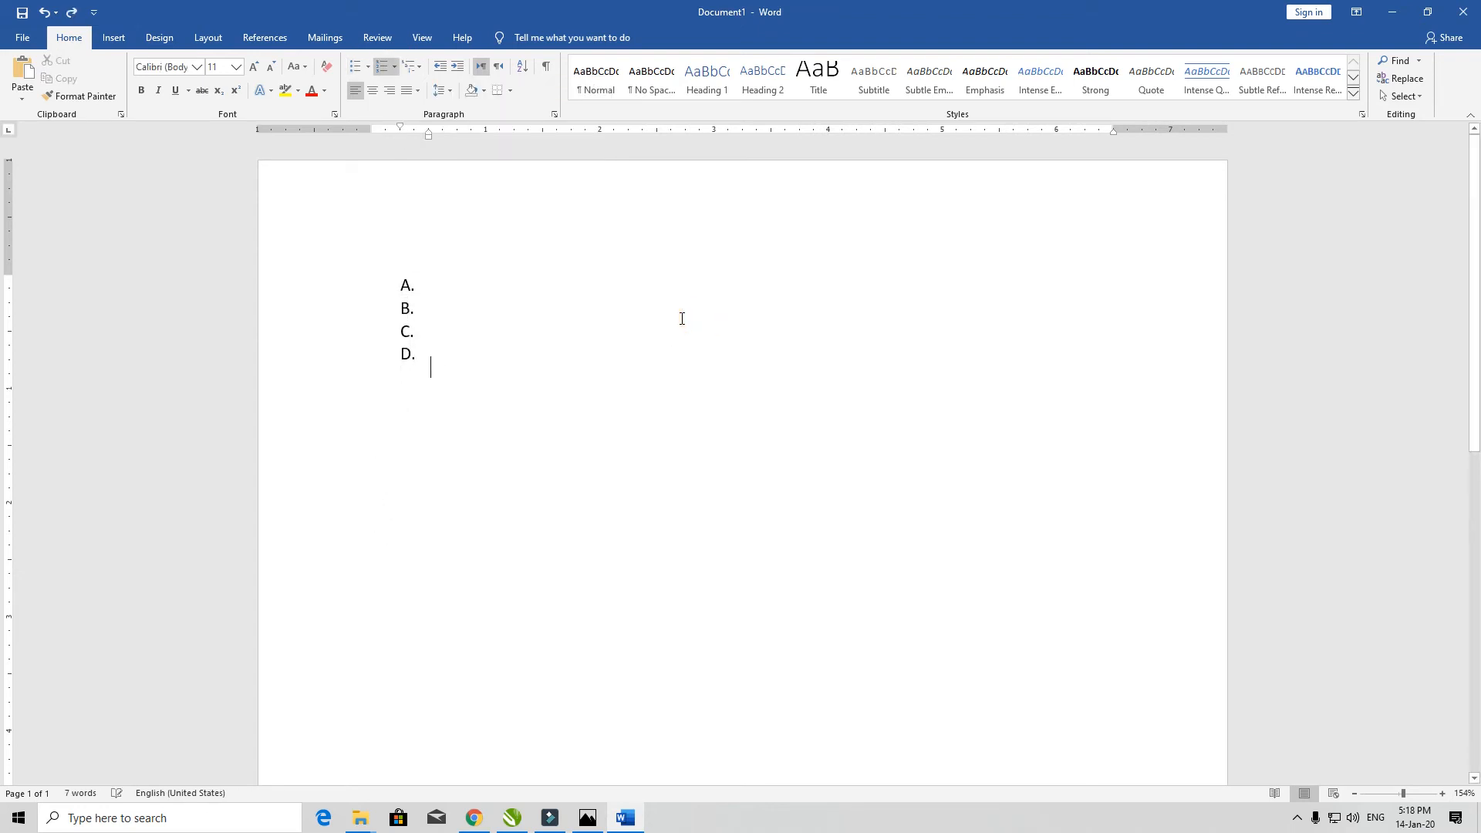
key("BackSpace")
key("BackSpace")
key("BackSpace")
key("BackSpace")
key("shift+Tab")
key("ctrl+z")
key("ctrl+z")
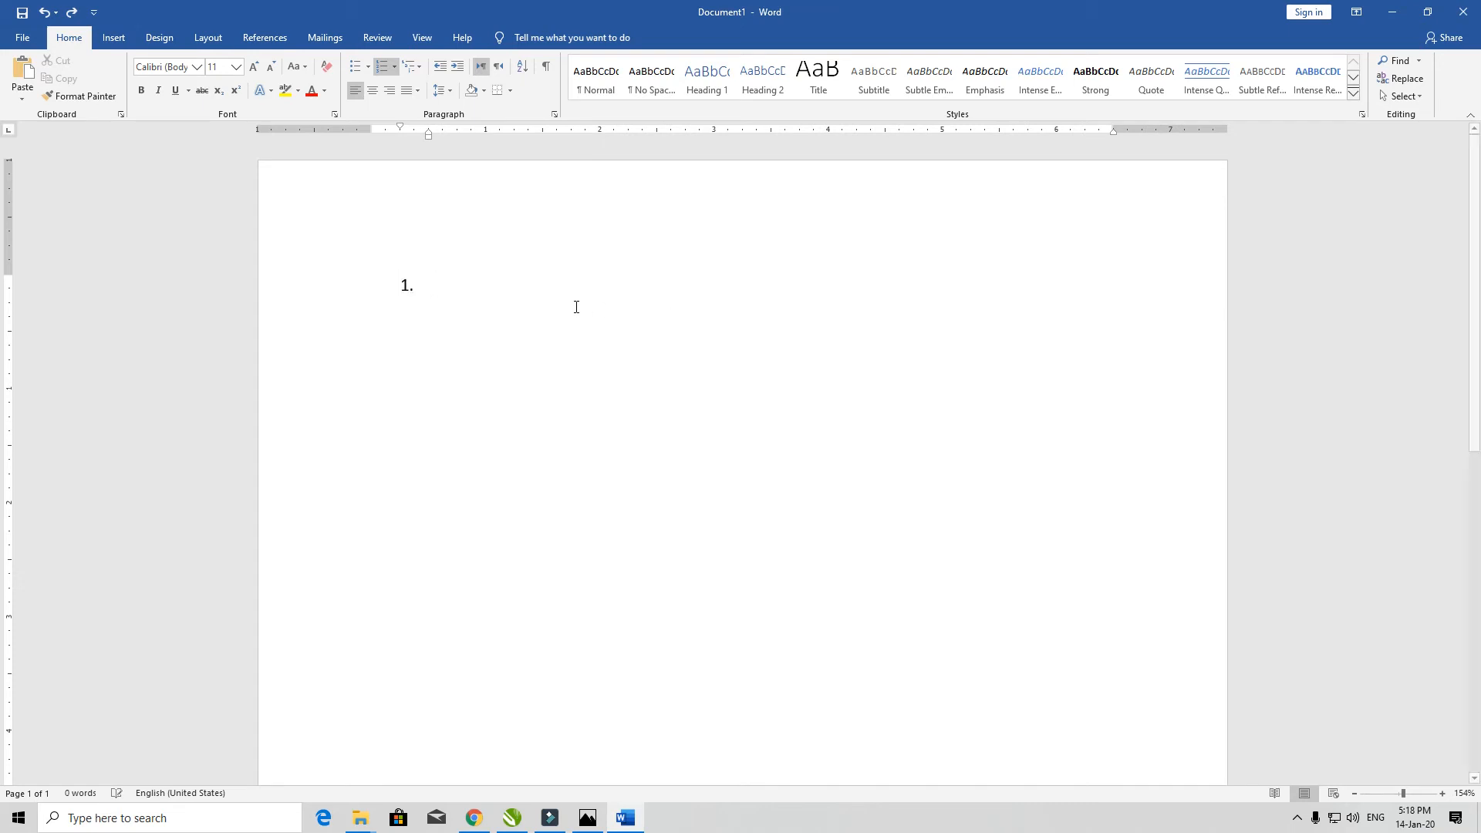
left_click(562, 295)
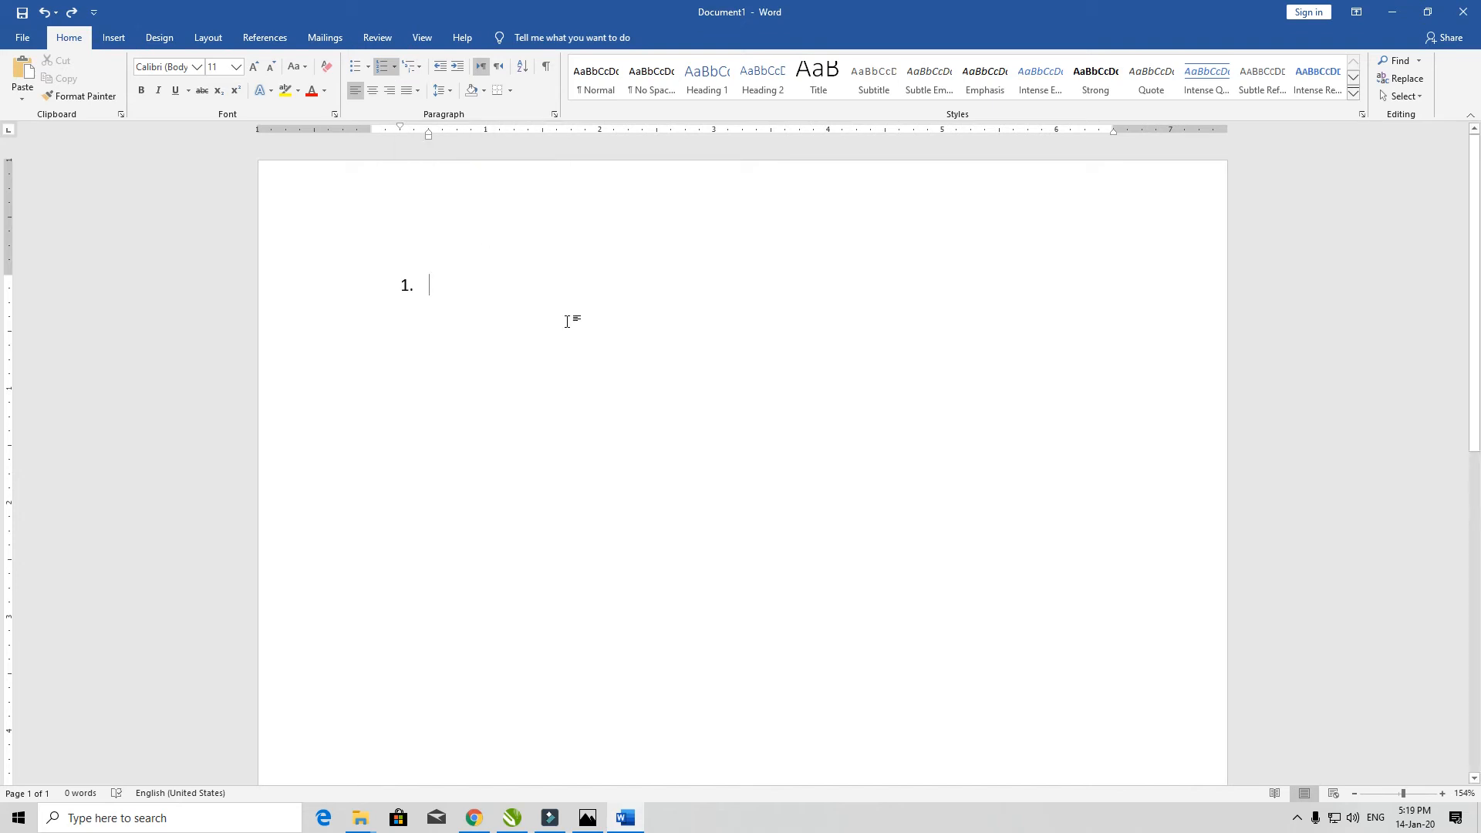
key("Return")
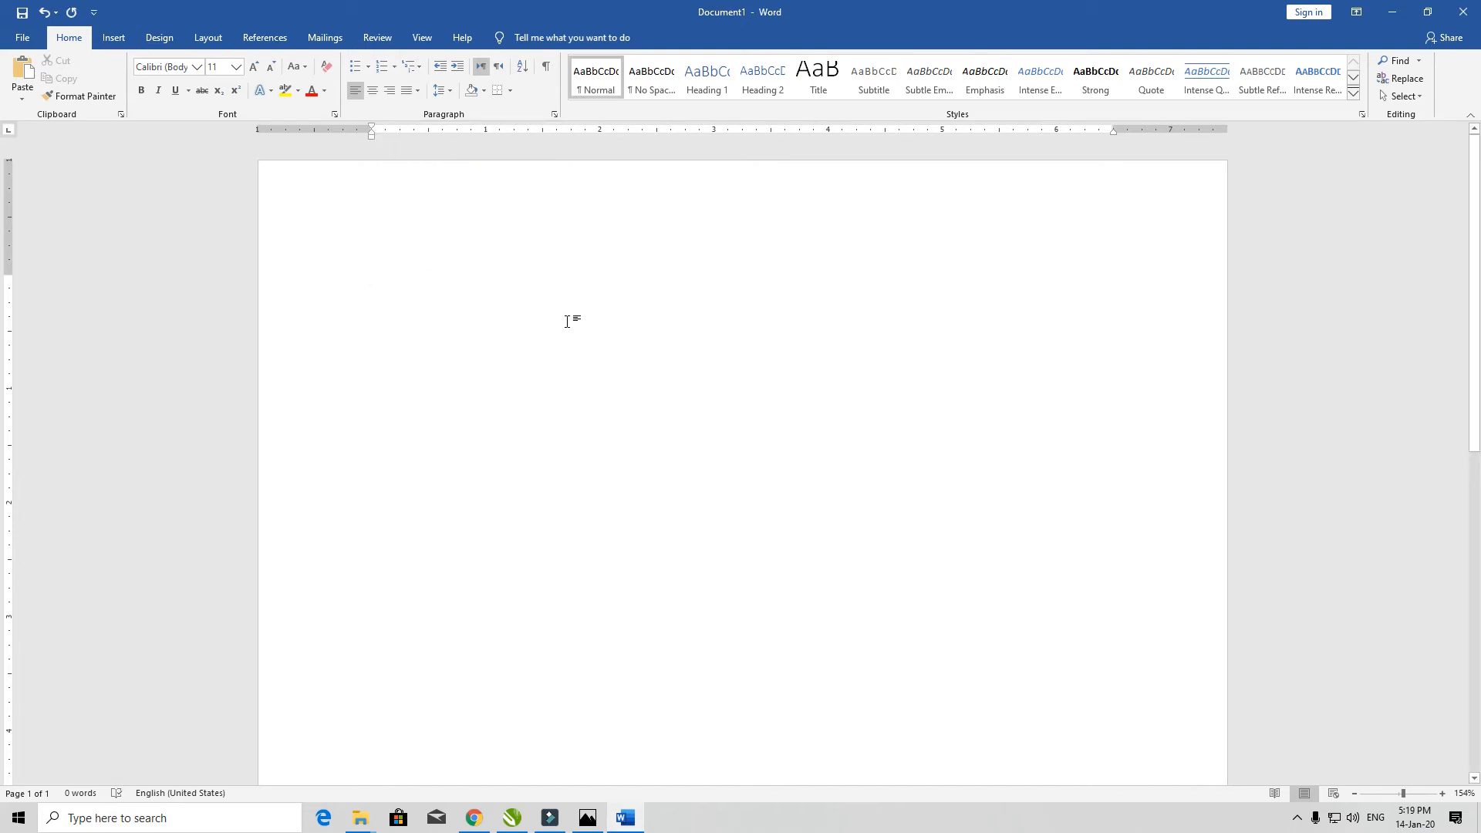
- Type a name, select it, and try right, justified and centred alignment on it
type("Raheem")
key("ctrl+a")
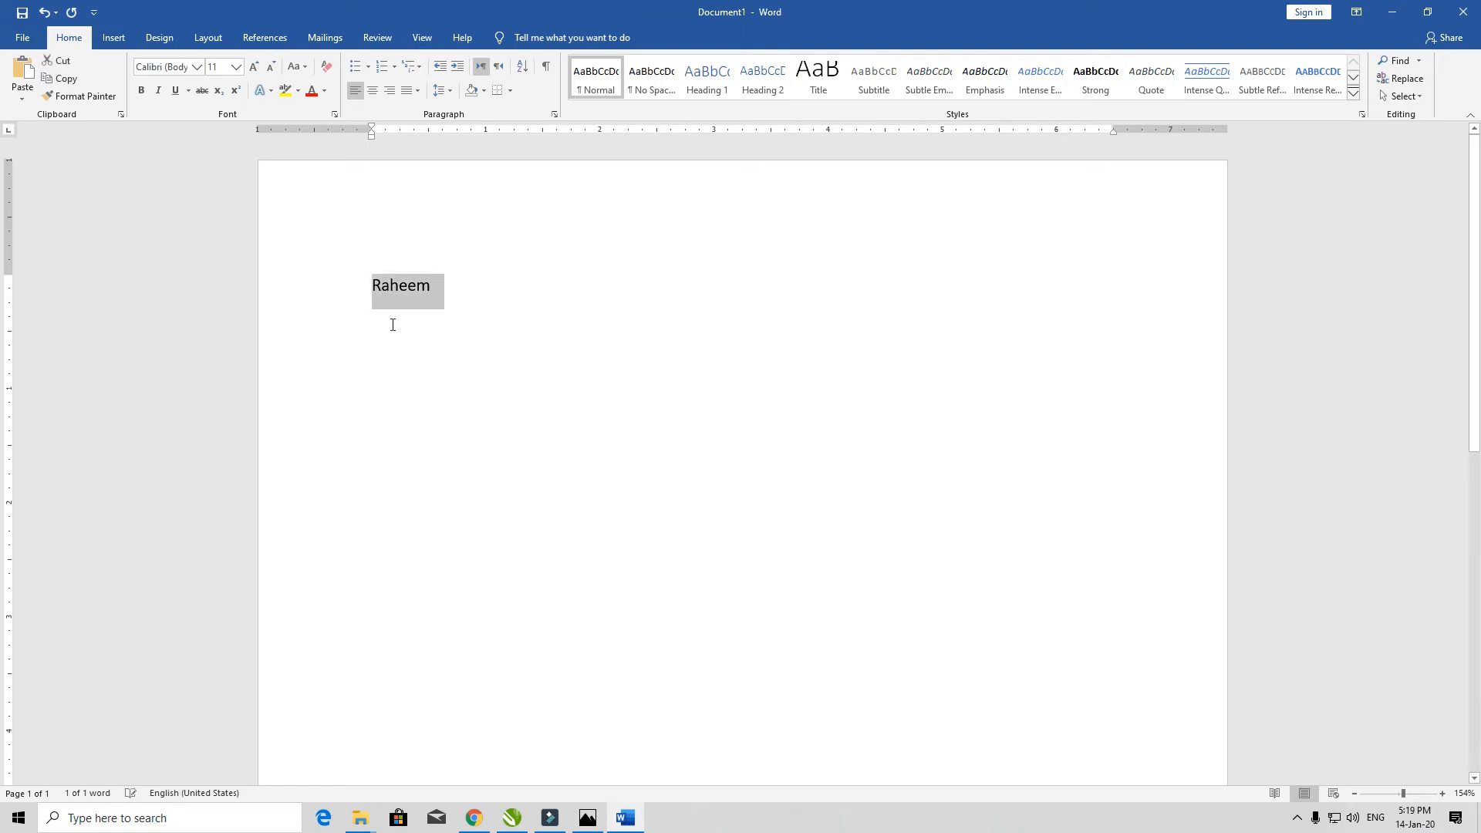
left_click(388, 95)
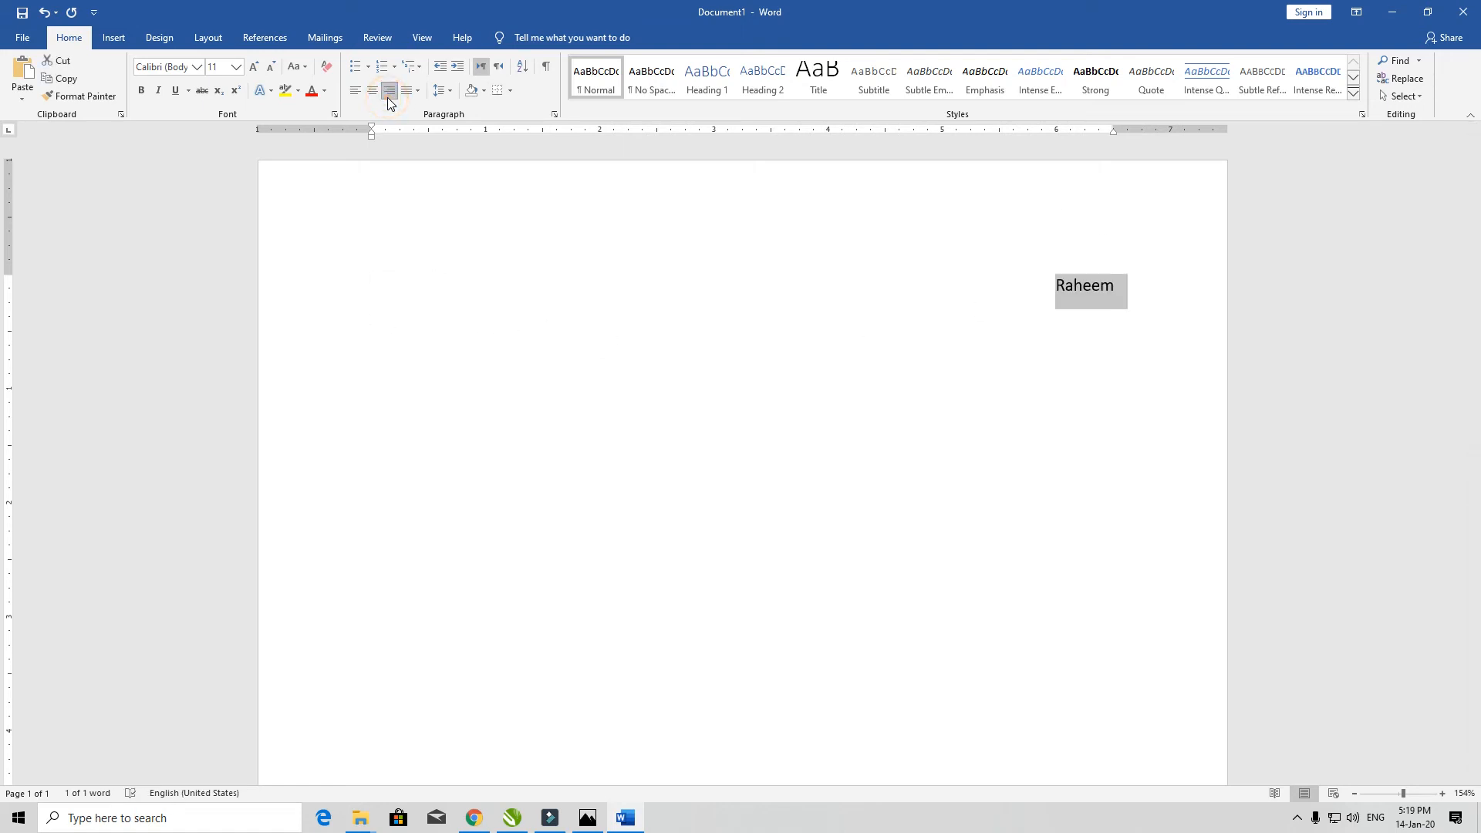
left_click(417, 91)
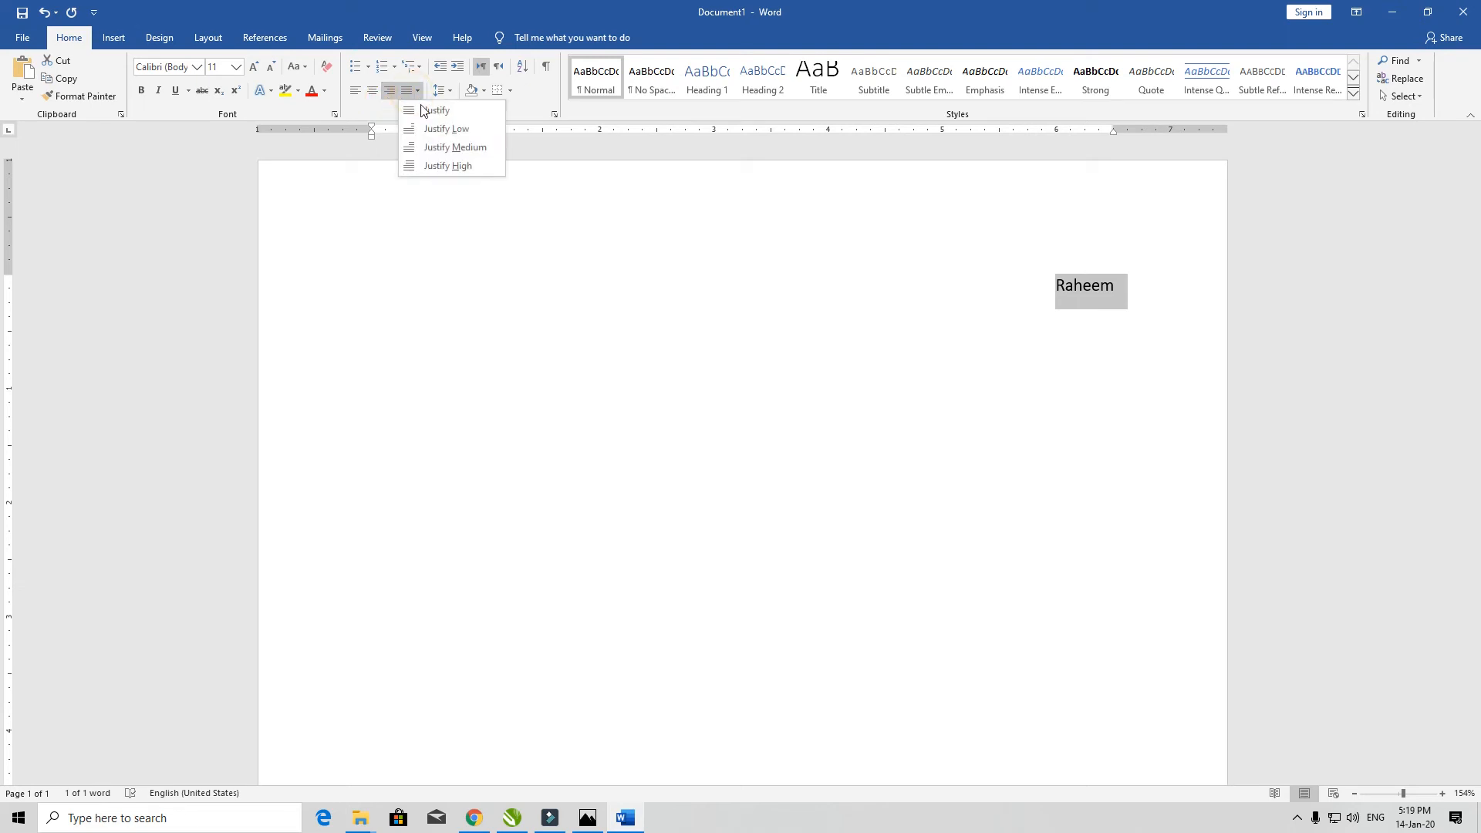
left_click(423, 111)
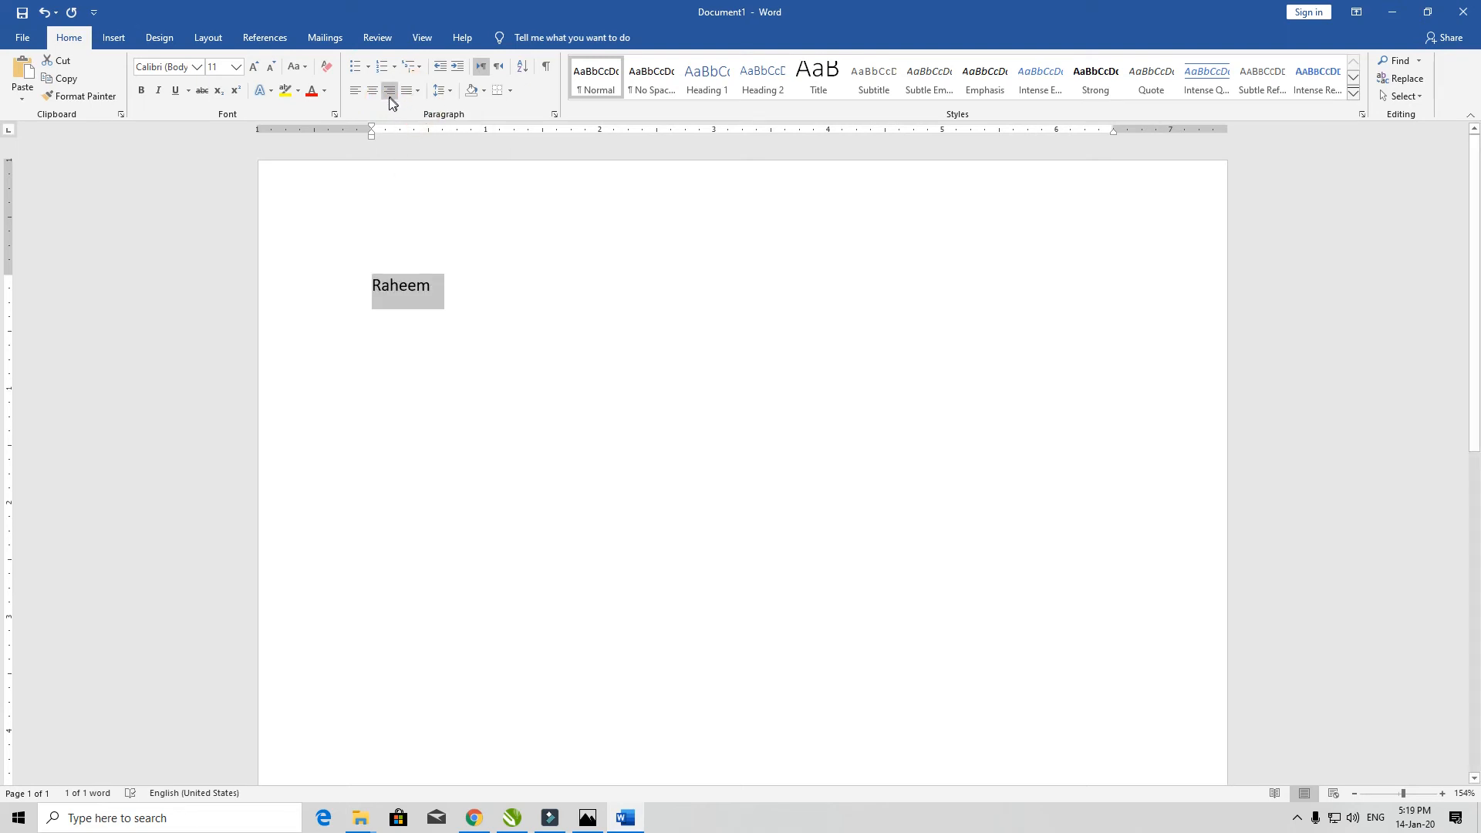
left_click(389, 95)
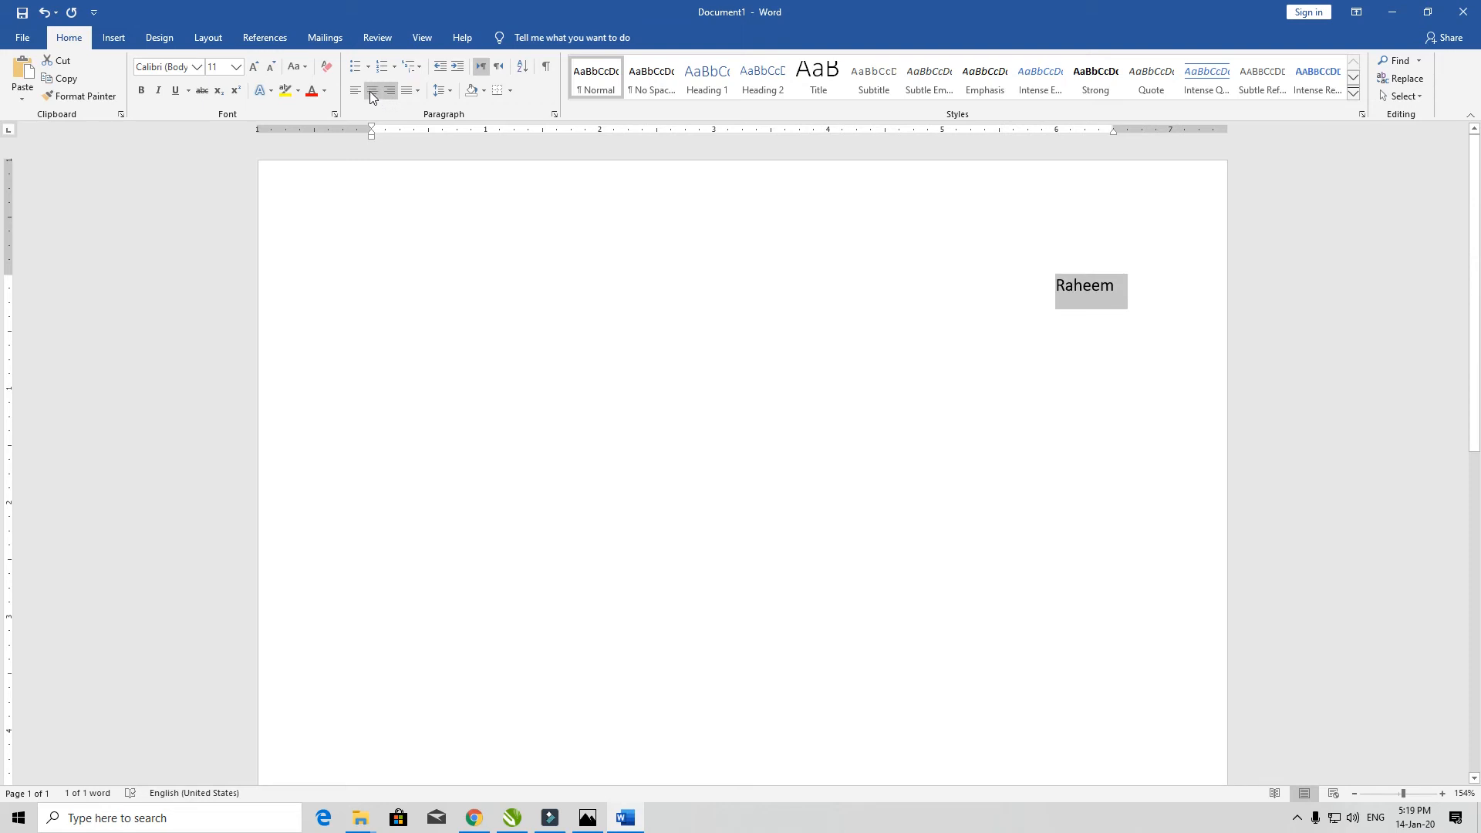
left_click(372, 91)
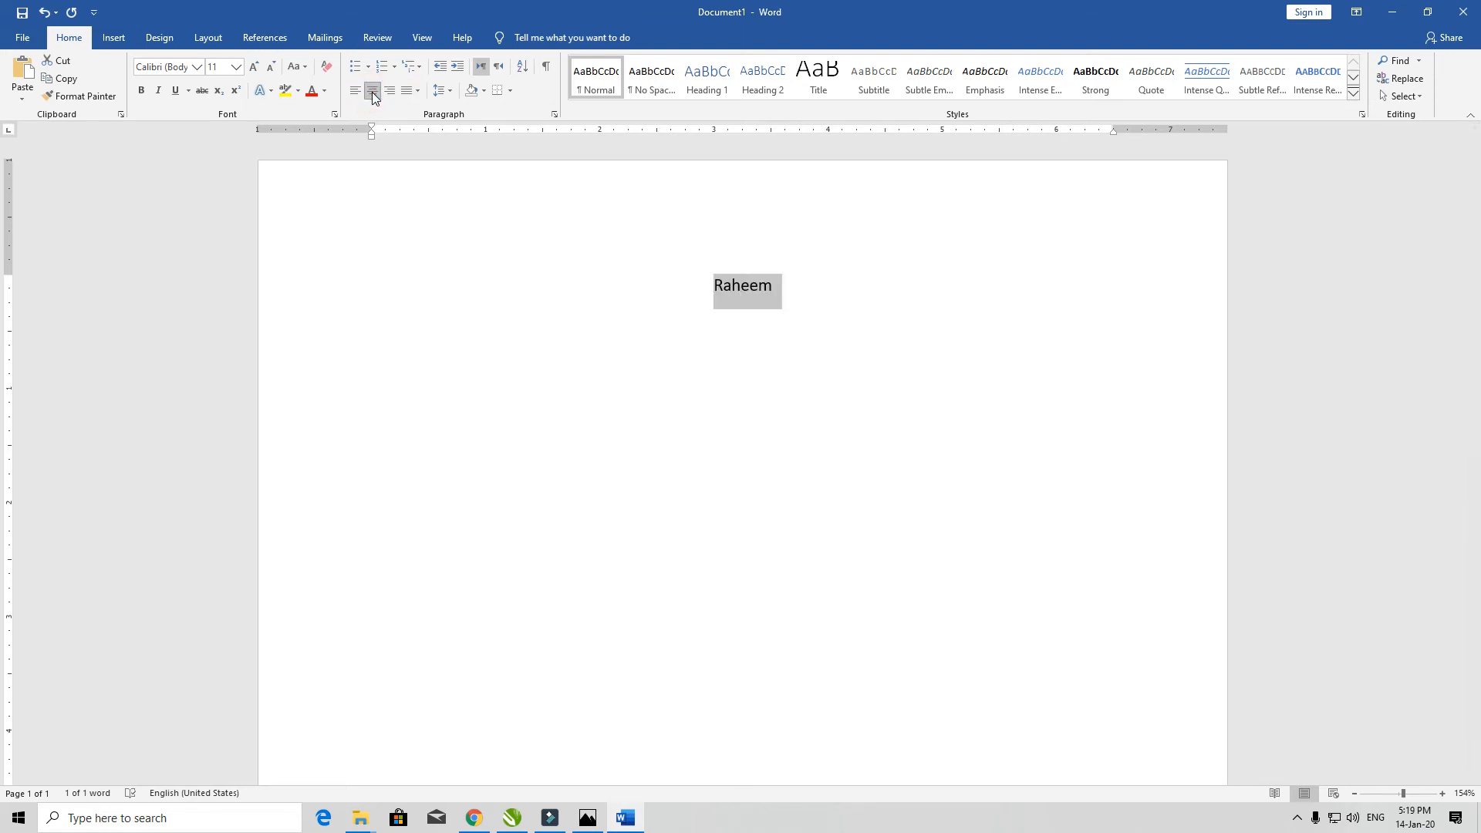
- Try right alignment, several justify variants and a line spacing option on the name
left_click(390, 91)
left_click(417, 92)
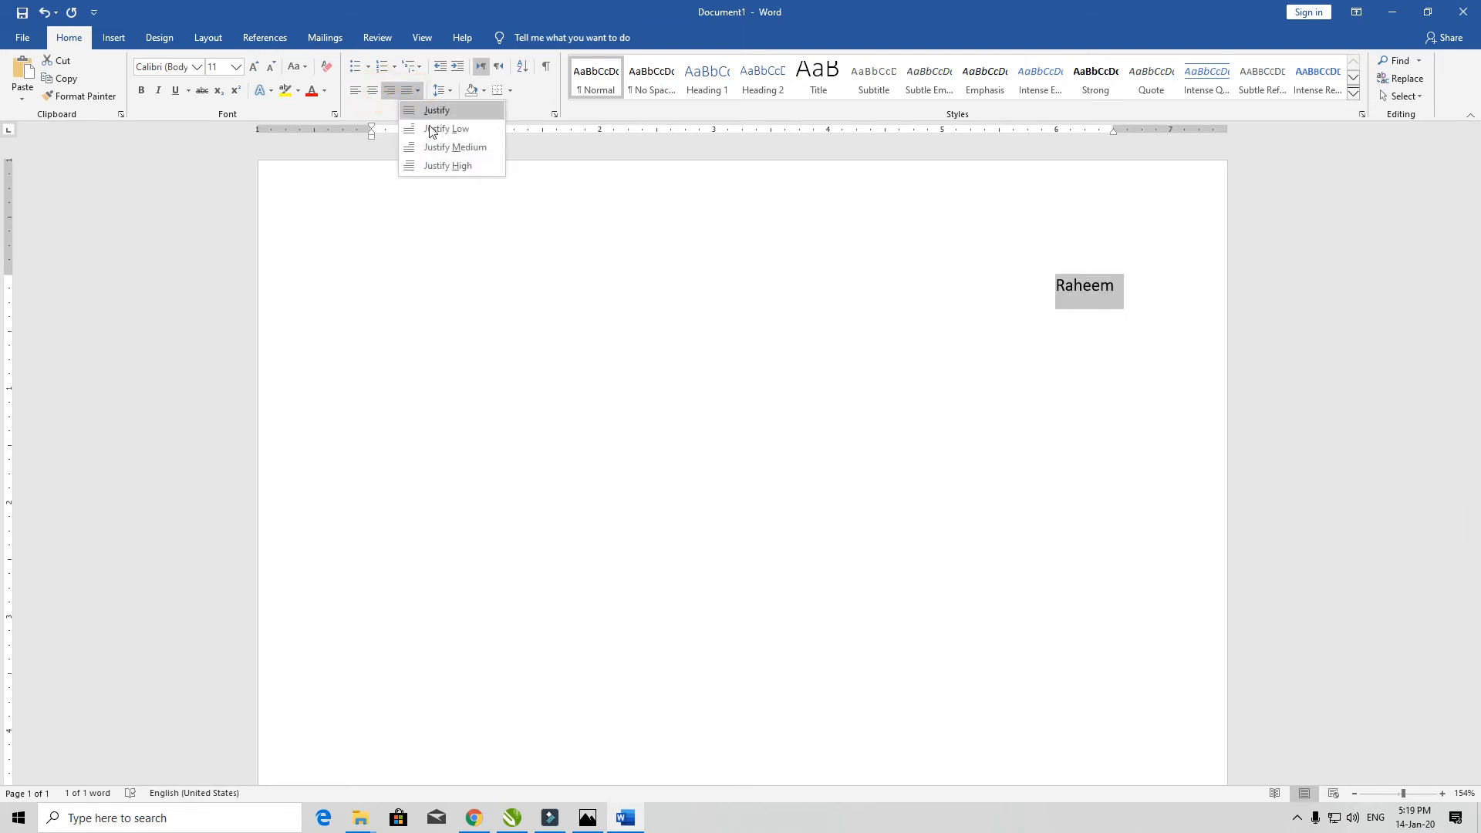
left_click(433, 135)
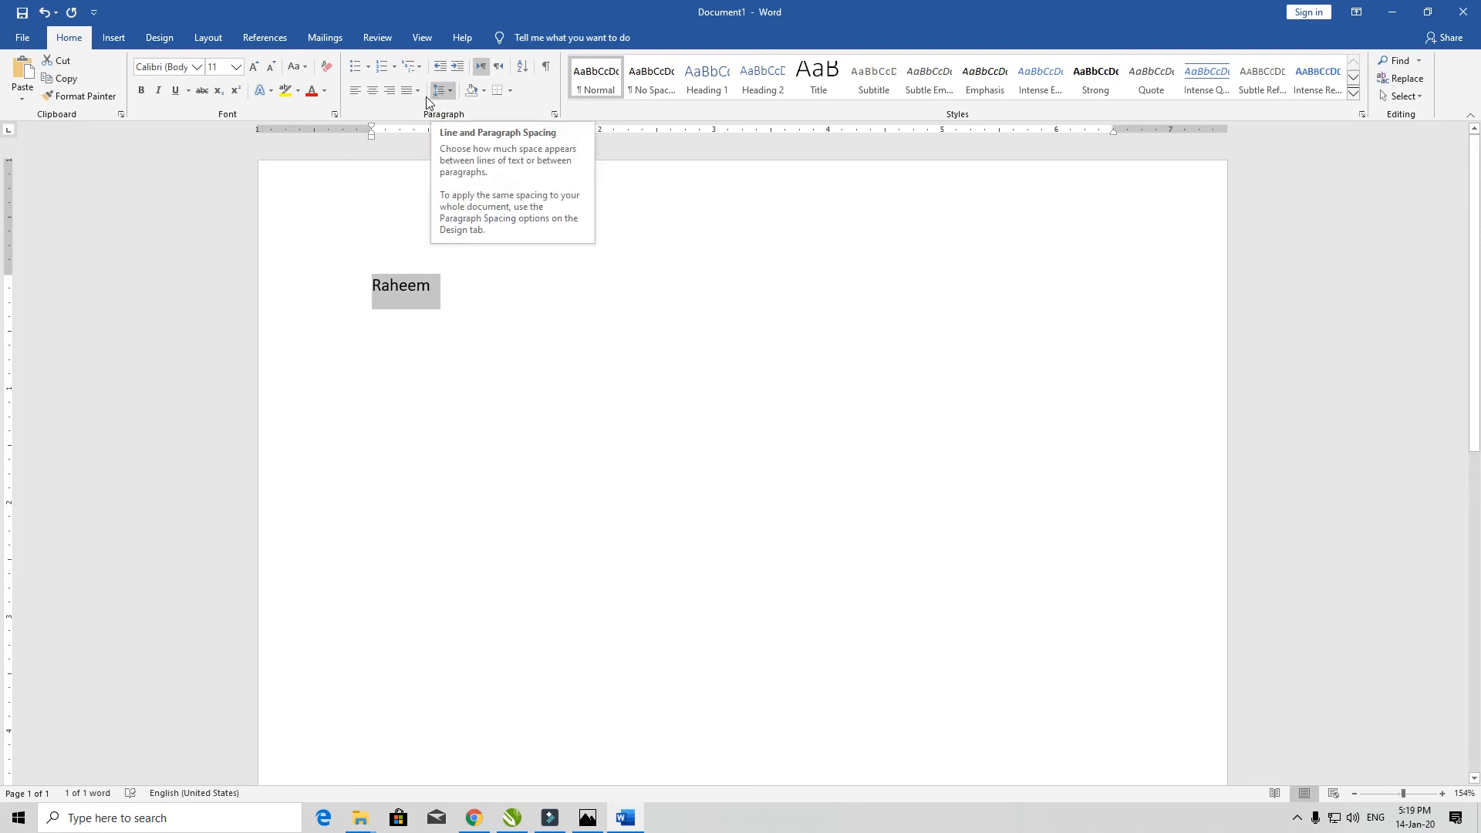
left_click(446, 93)
left_click(445, 136)
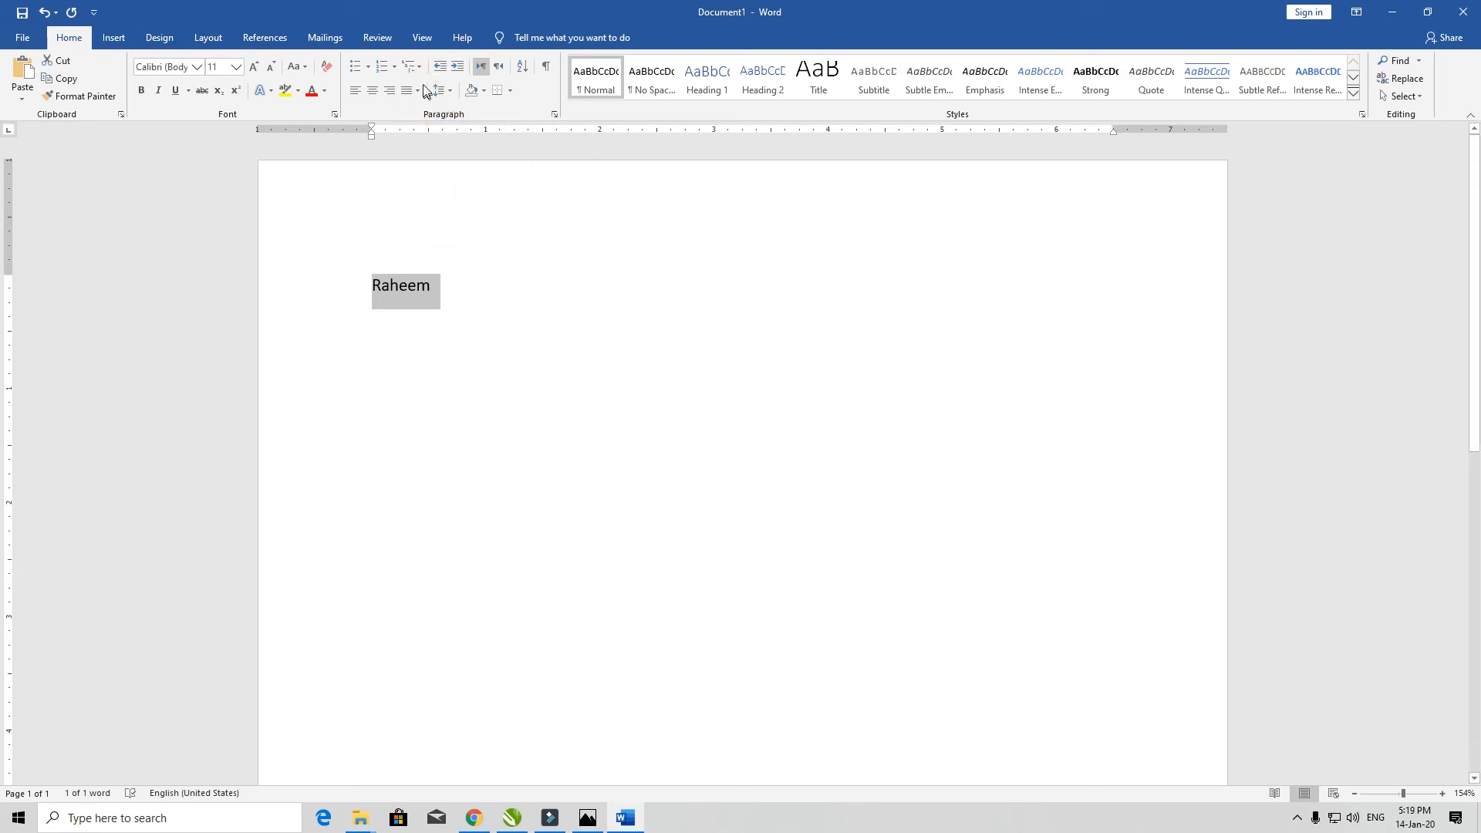
left_click(419, 92)
left_click(450, 143)
left_click(419, 92)
left_click(438, 164)
- Type two paragraphs of filler letters and select all the text
type("Fasdfljasdflkjasdl;fjasdl;fkjasdl;fjasdl;f")
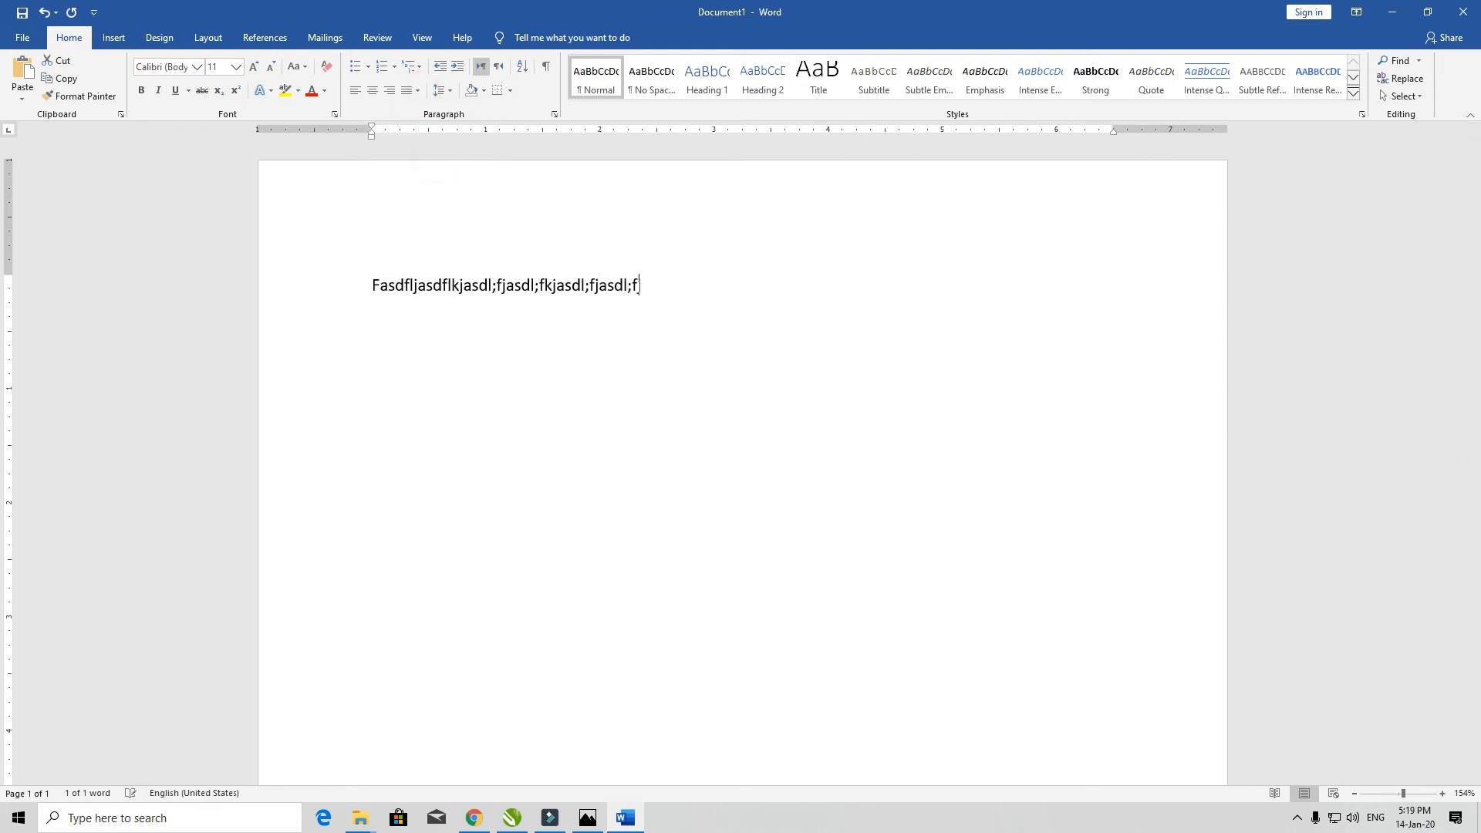
type("jasdl; fjas;dlfjasdl;dfjsdlfjasdl;kfjasdlfjsado;ruawel;rjas;f")
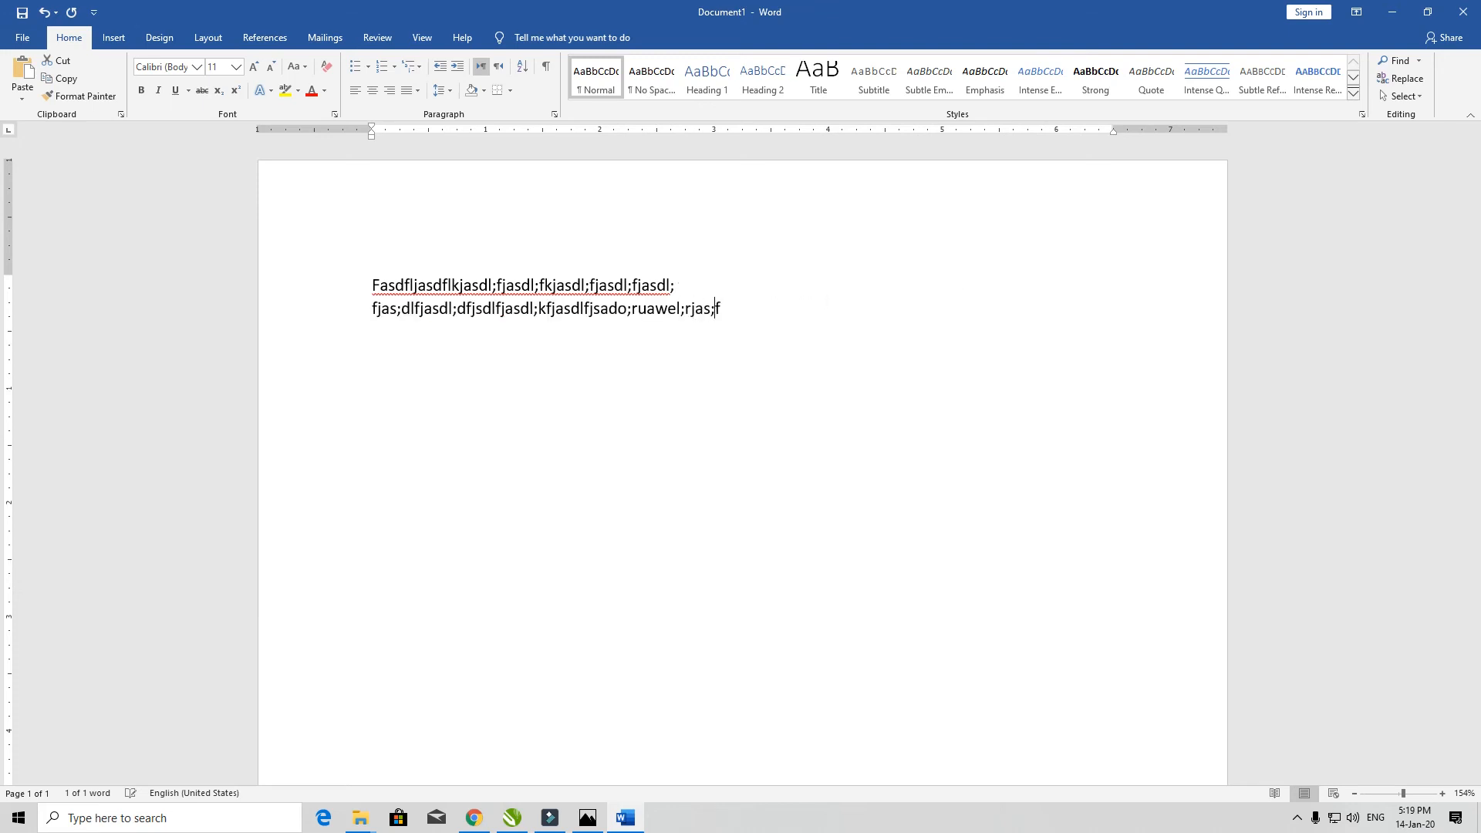
type("asdf")
key("Return")
type("Asdfjas;dlkfjas;dlfkjasl;dkfj")
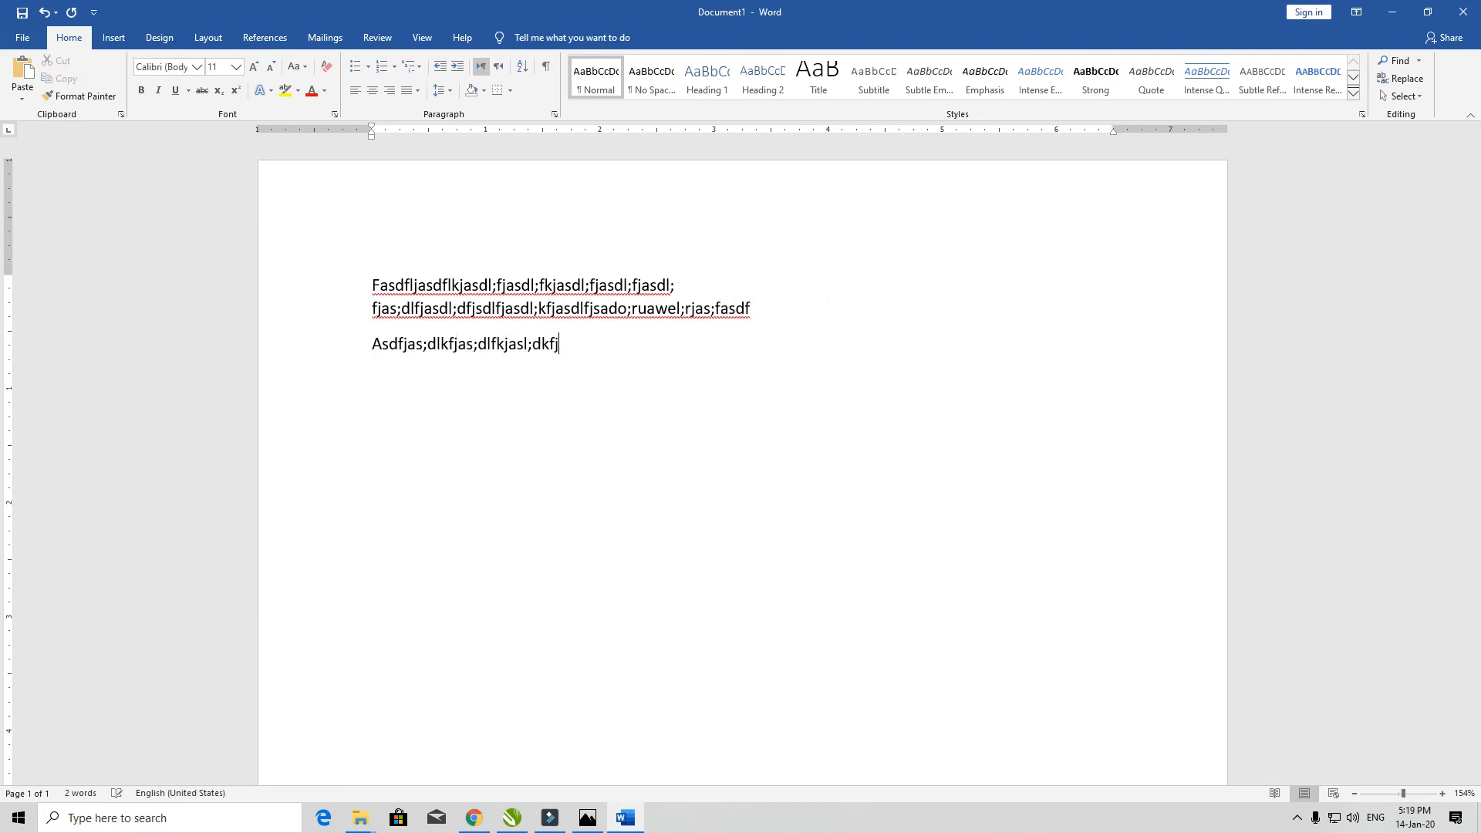
key("ctrl+a")
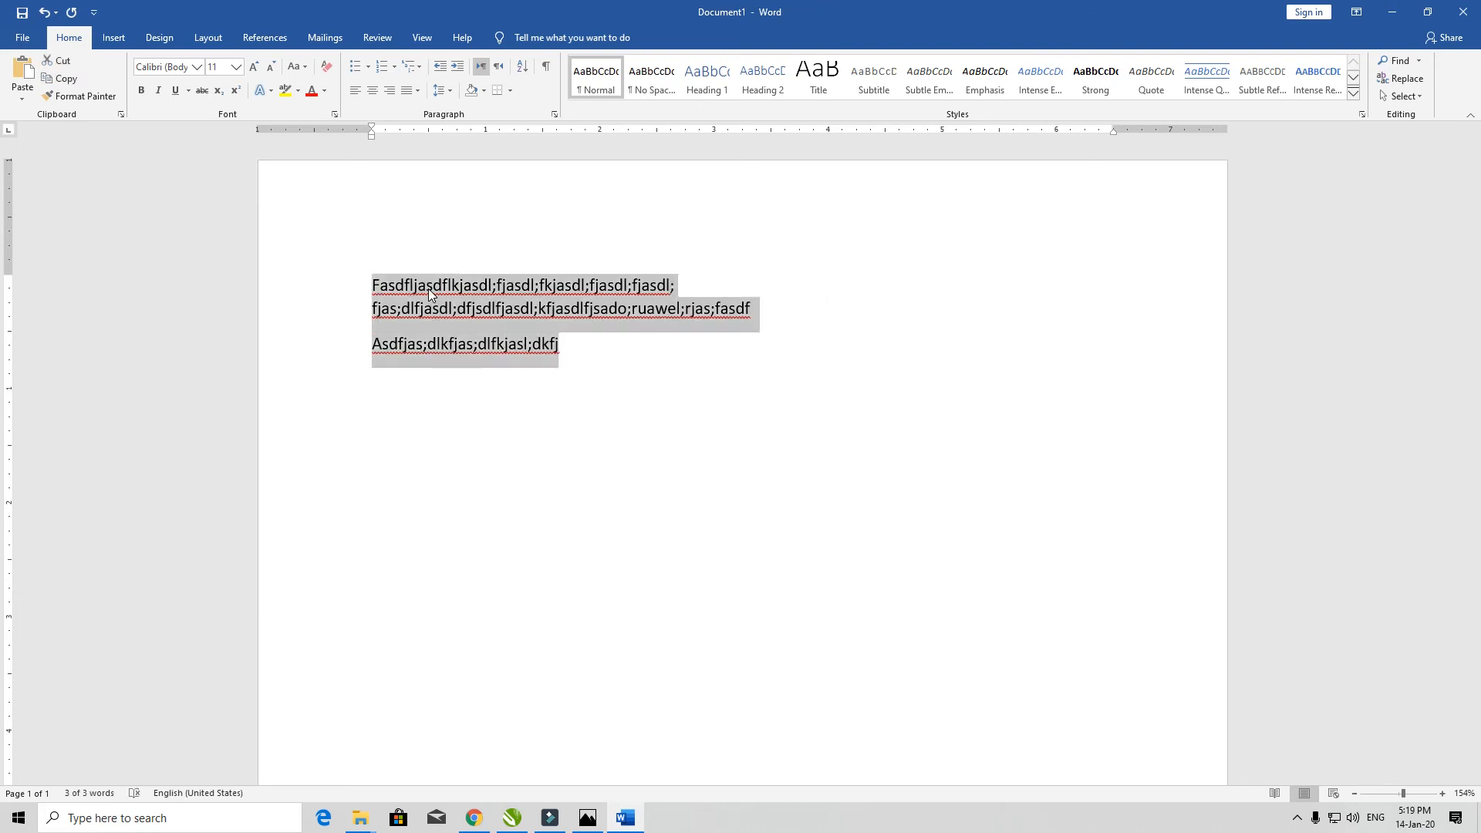
- Apply each justify variant to both paragraphs, end with plain justification, then delete all text
left_click(411, 94)
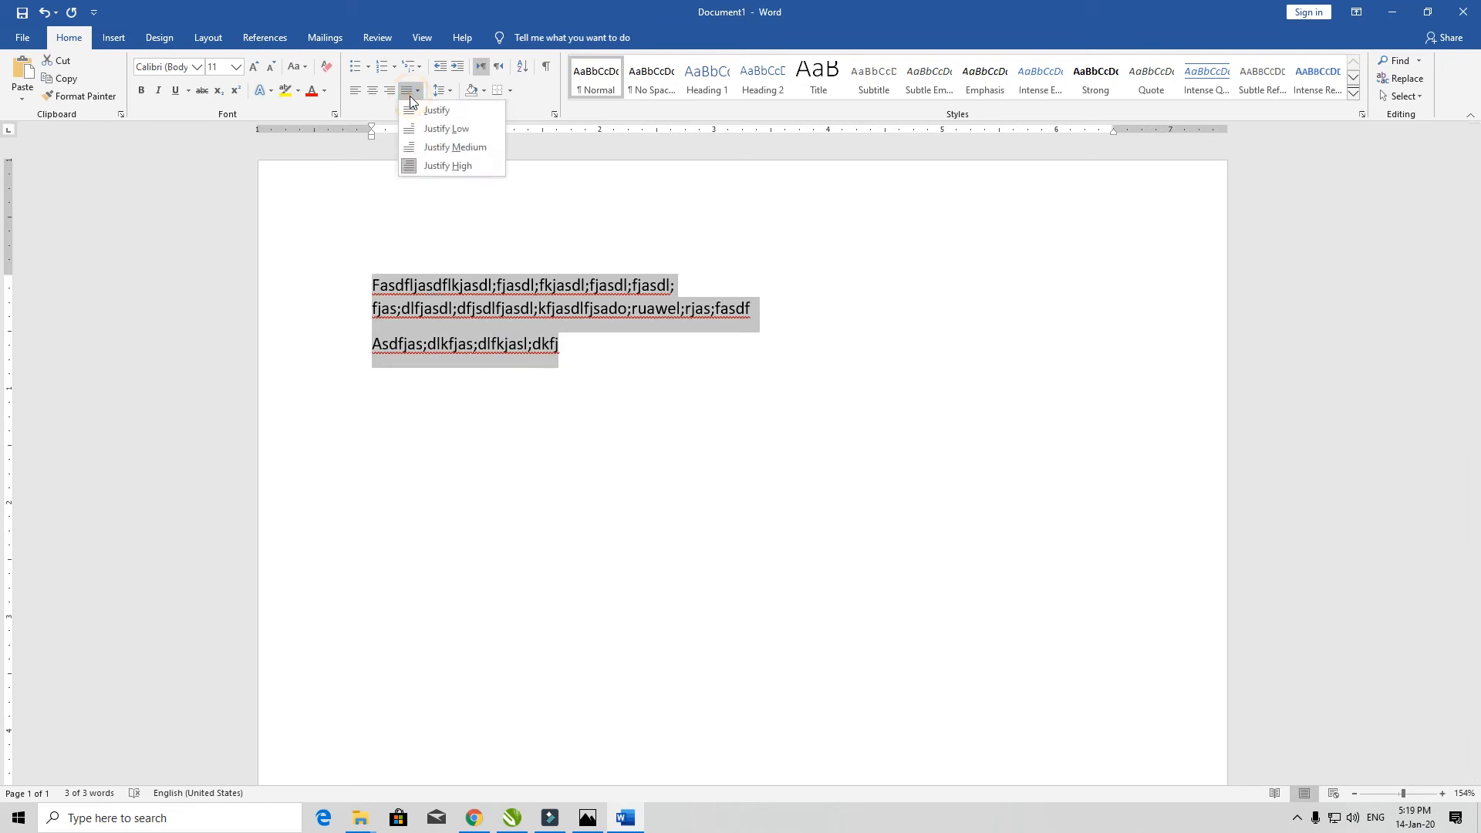
left_click(418, 109)
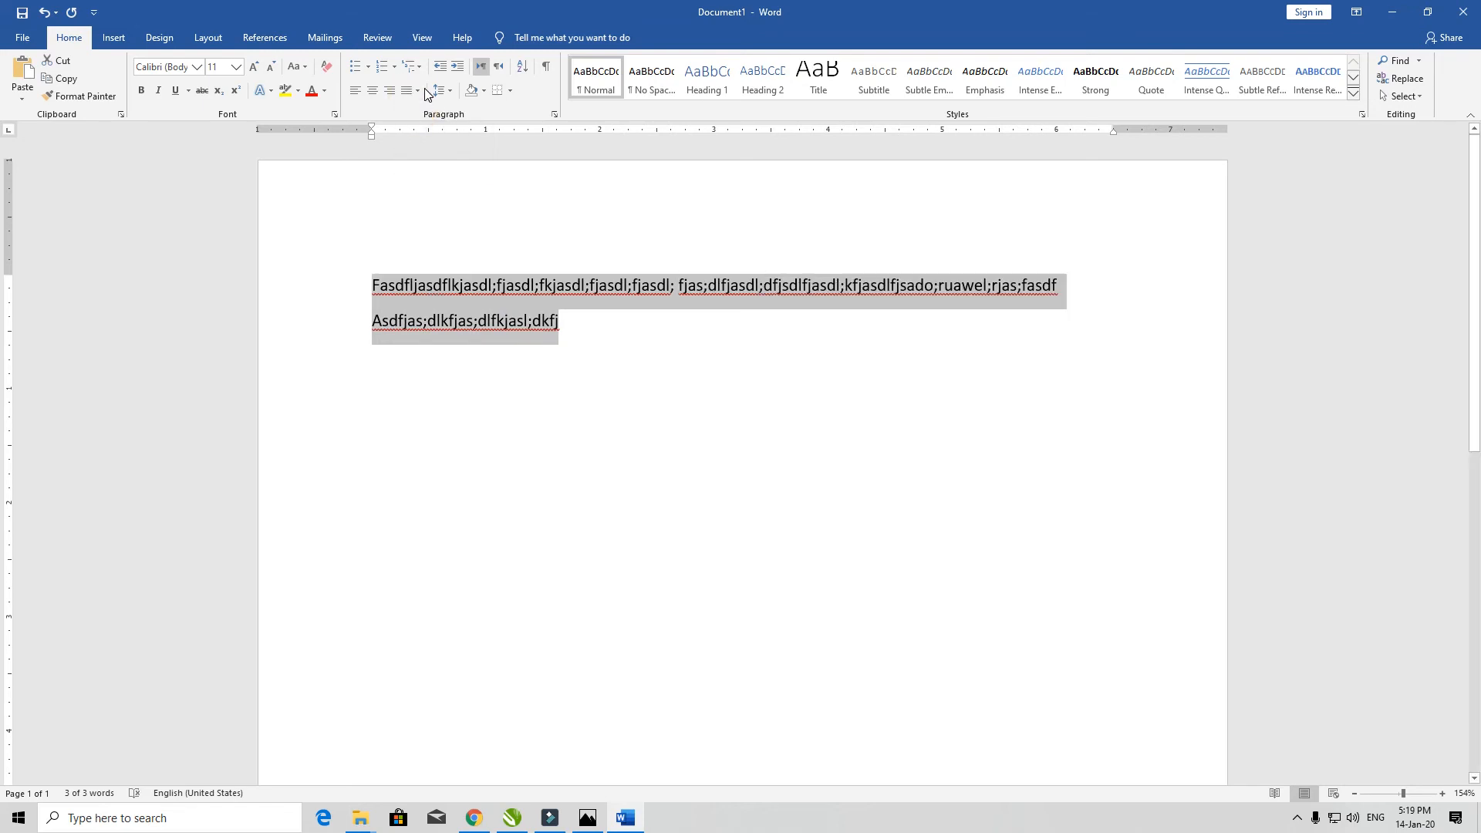
left_click(418, 91)
left_click(423, 124)
left_click(417, 91)
left_click(438, 145)
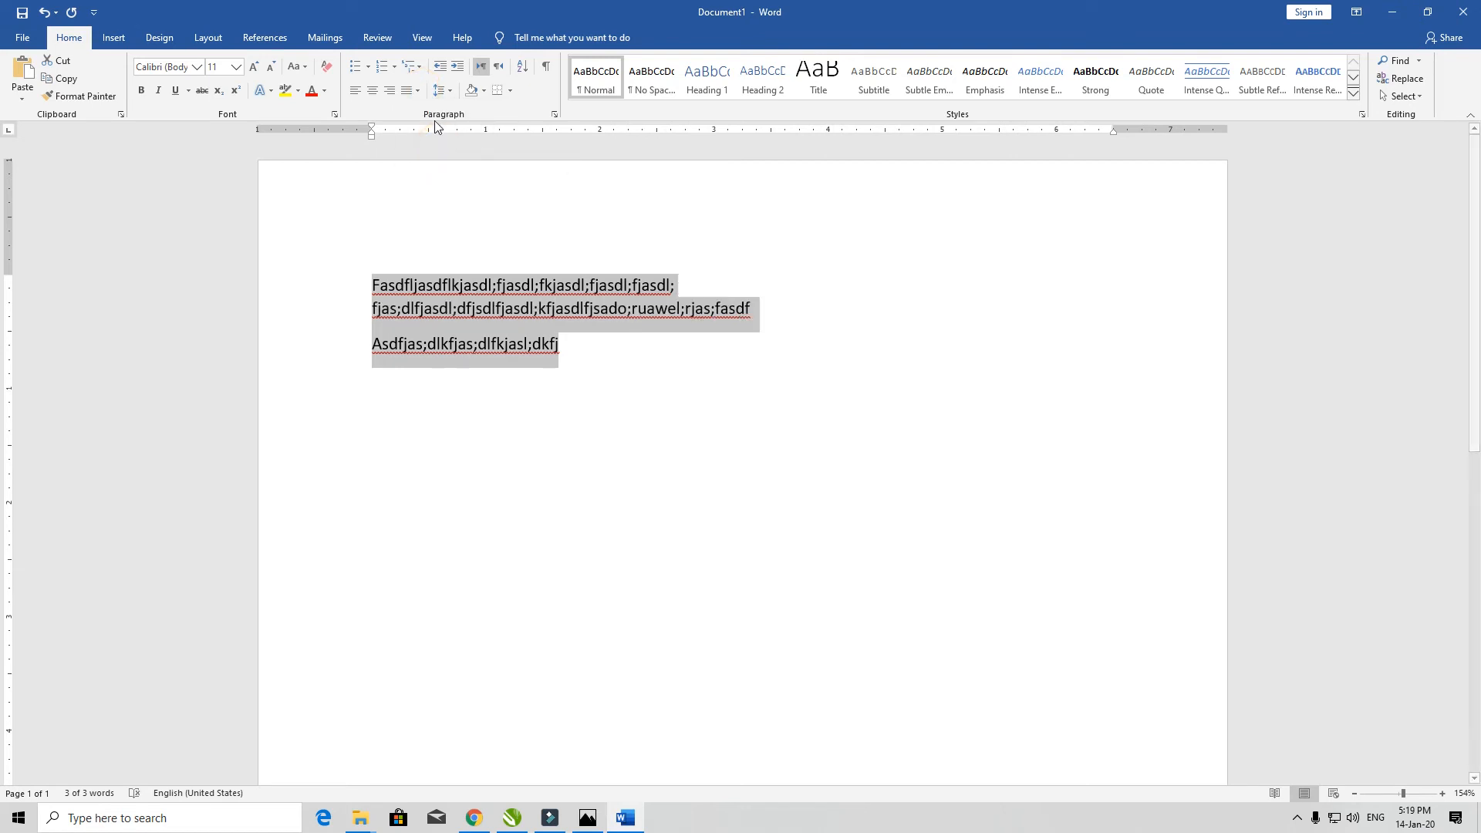
left_click(416, 91)
left_click(449, 157)
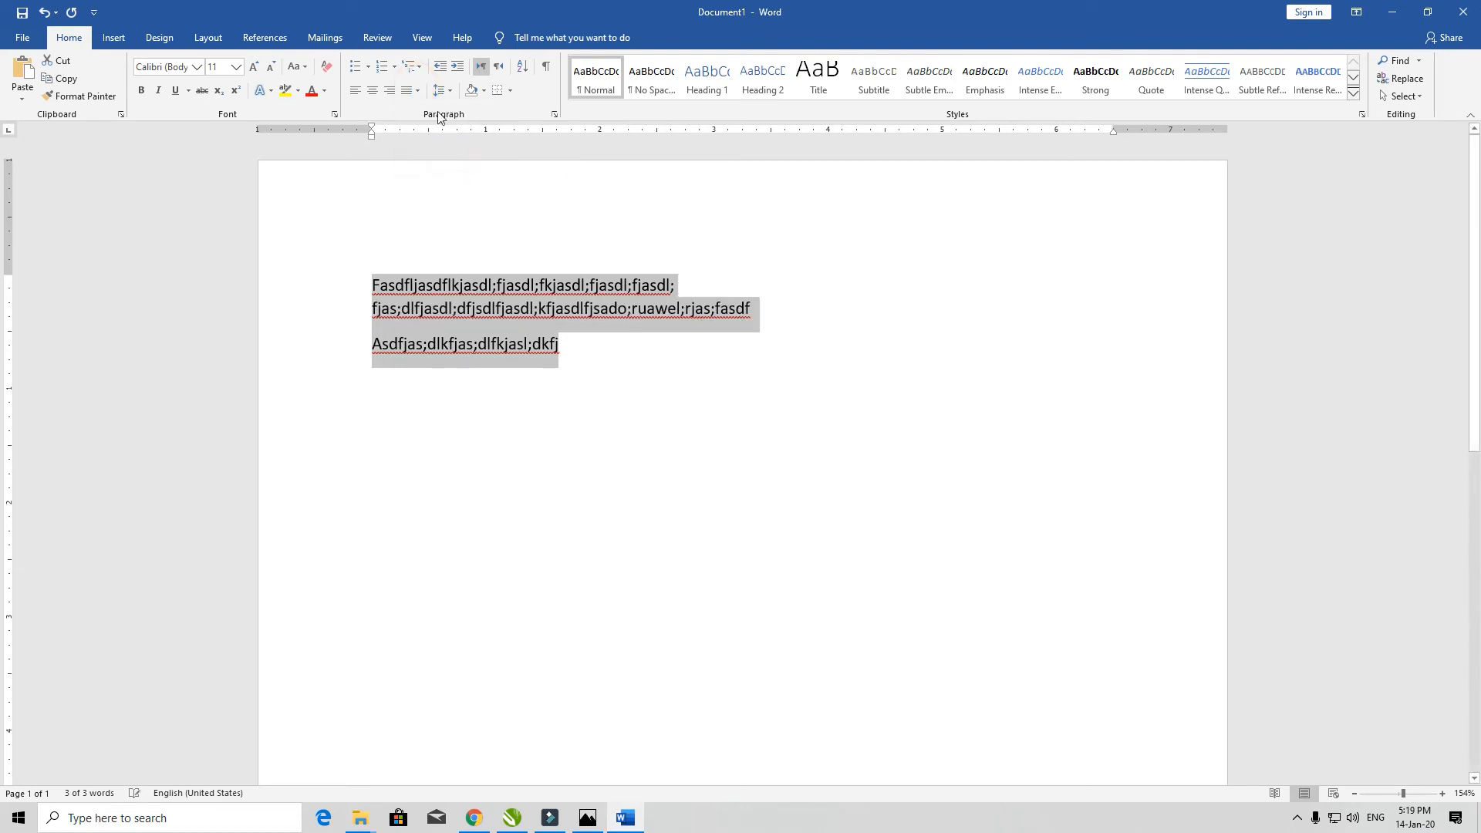
left_click(416, 91)
left_click(421, 109)
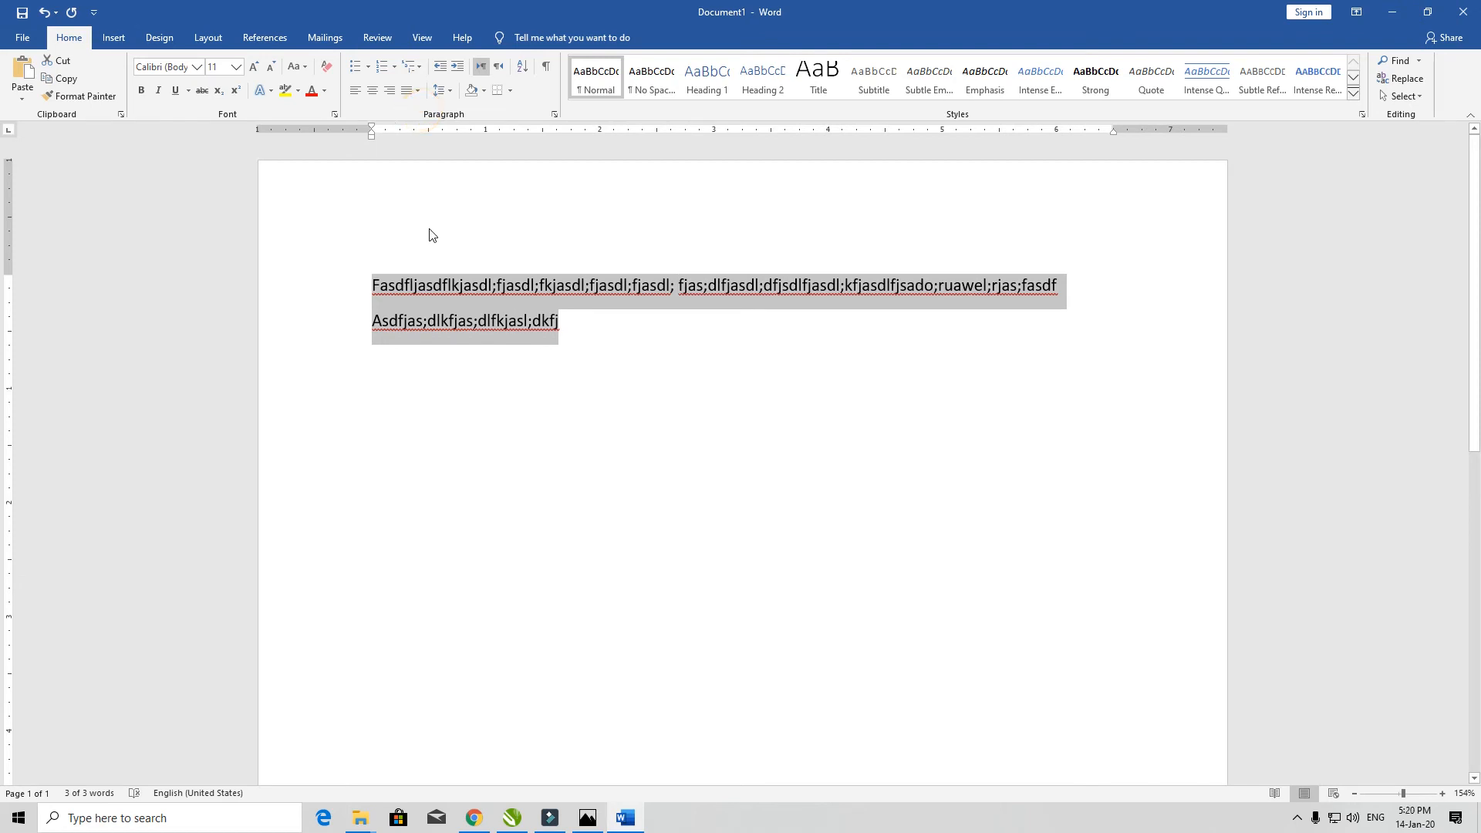
key("Delete")
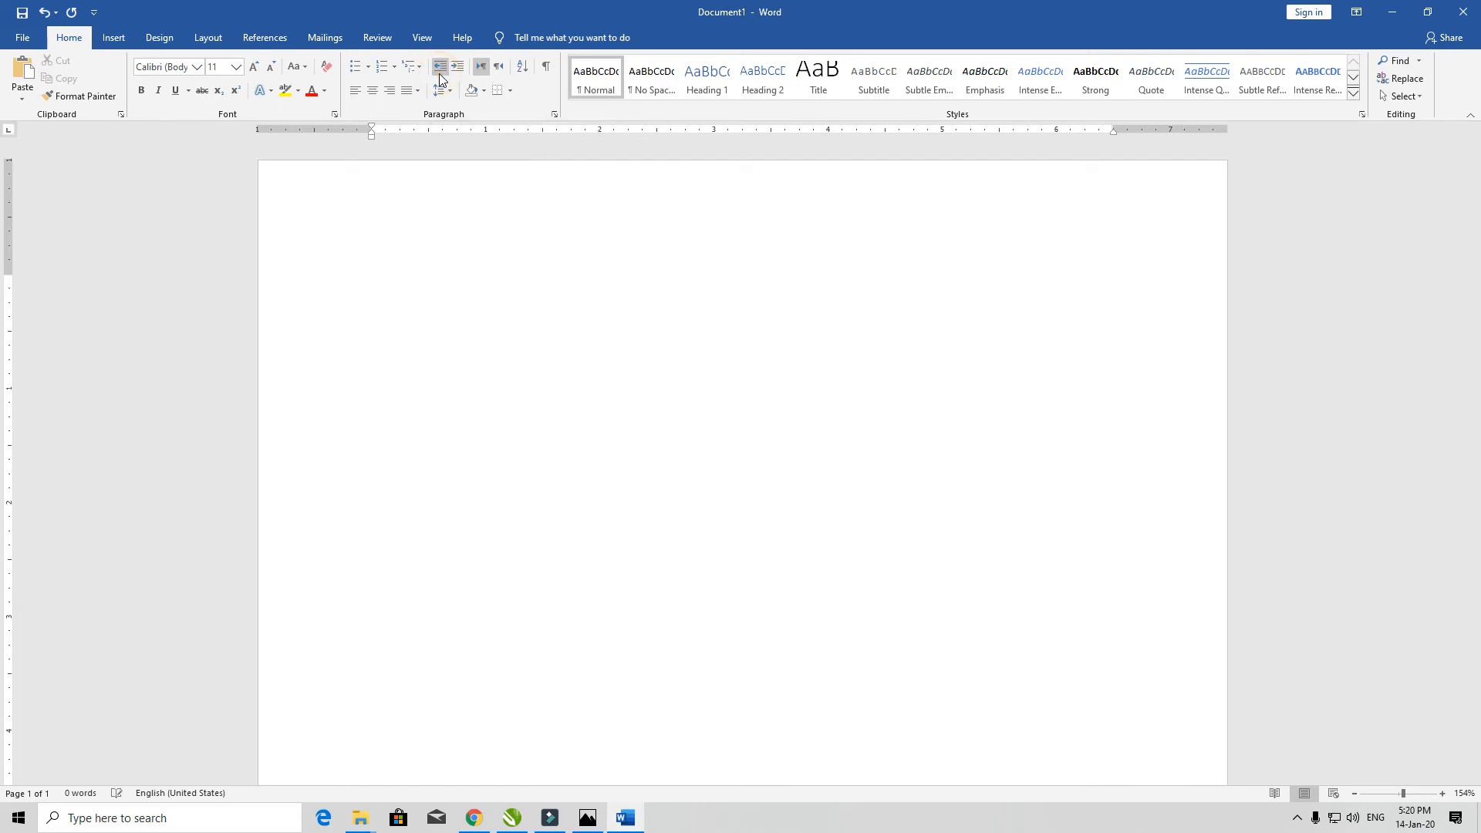
- Type 'dfdfdf' and repeatedly indent and outdent it, ending at the left margin
type("dfdfdf")
left_click(465, 68)
left_click(440, 67)
left_click(457, 67)
left_click(442, 68)
left_click(458, 67)
left_click(441, 67)
left_click(458, 67)
left_click(442, 67)
left_click(457, 67)
left_click(441, 67)
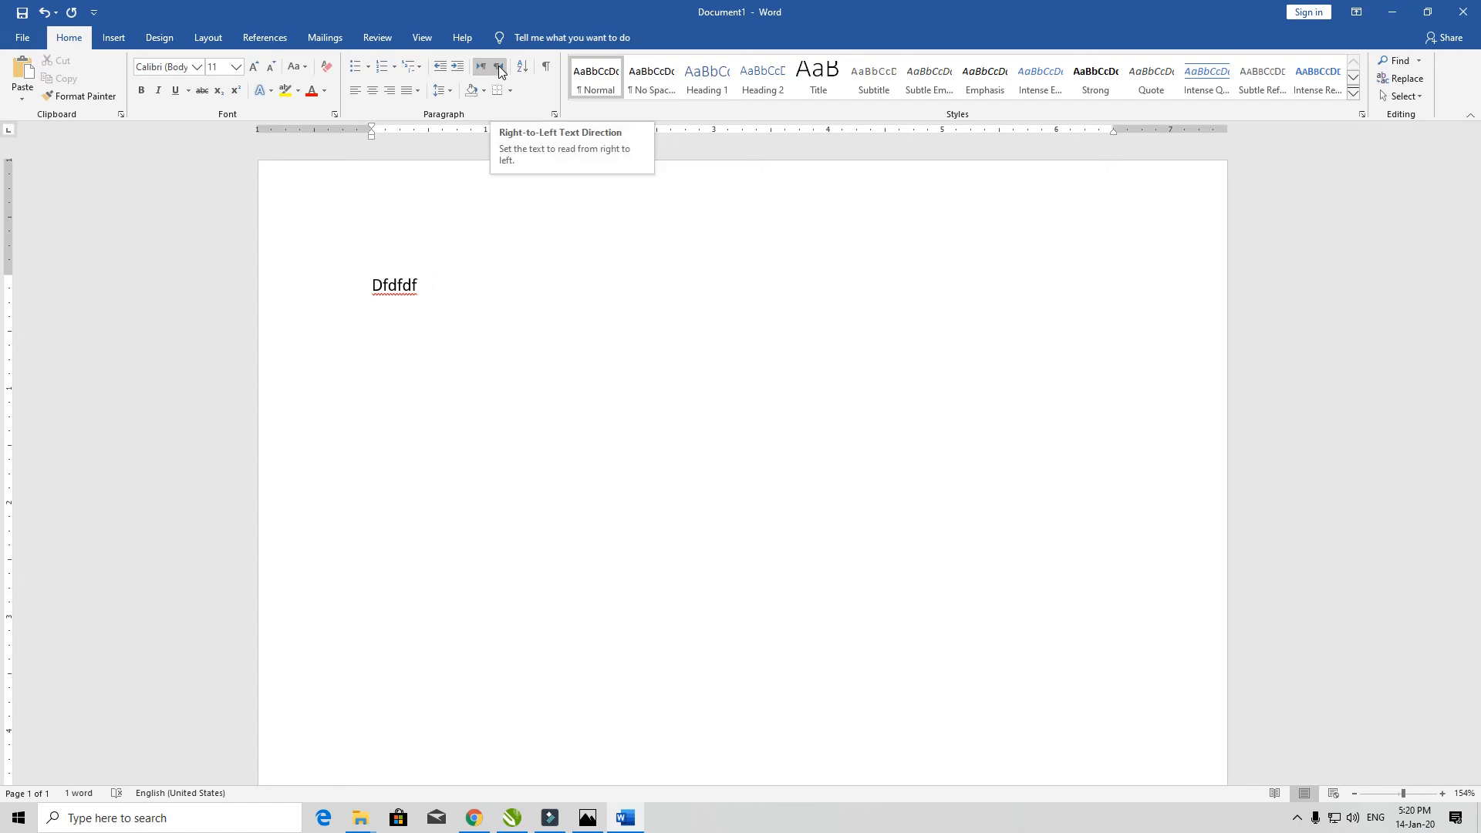
- Make the line right-to-left, add filler text and centre it, delete everything, then restore left-to-right
left_click(371, 296)
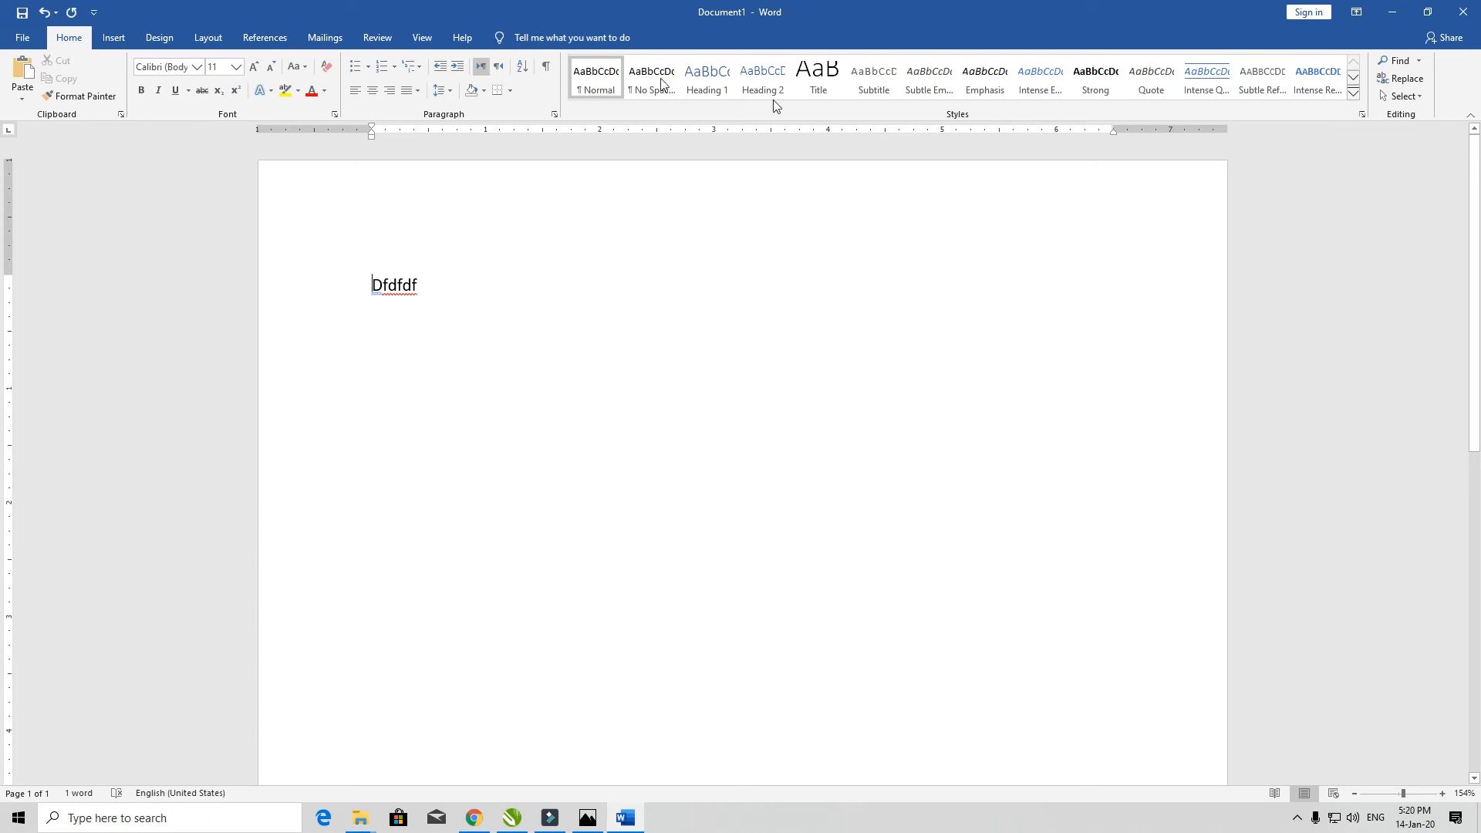
left_click(499, 66)
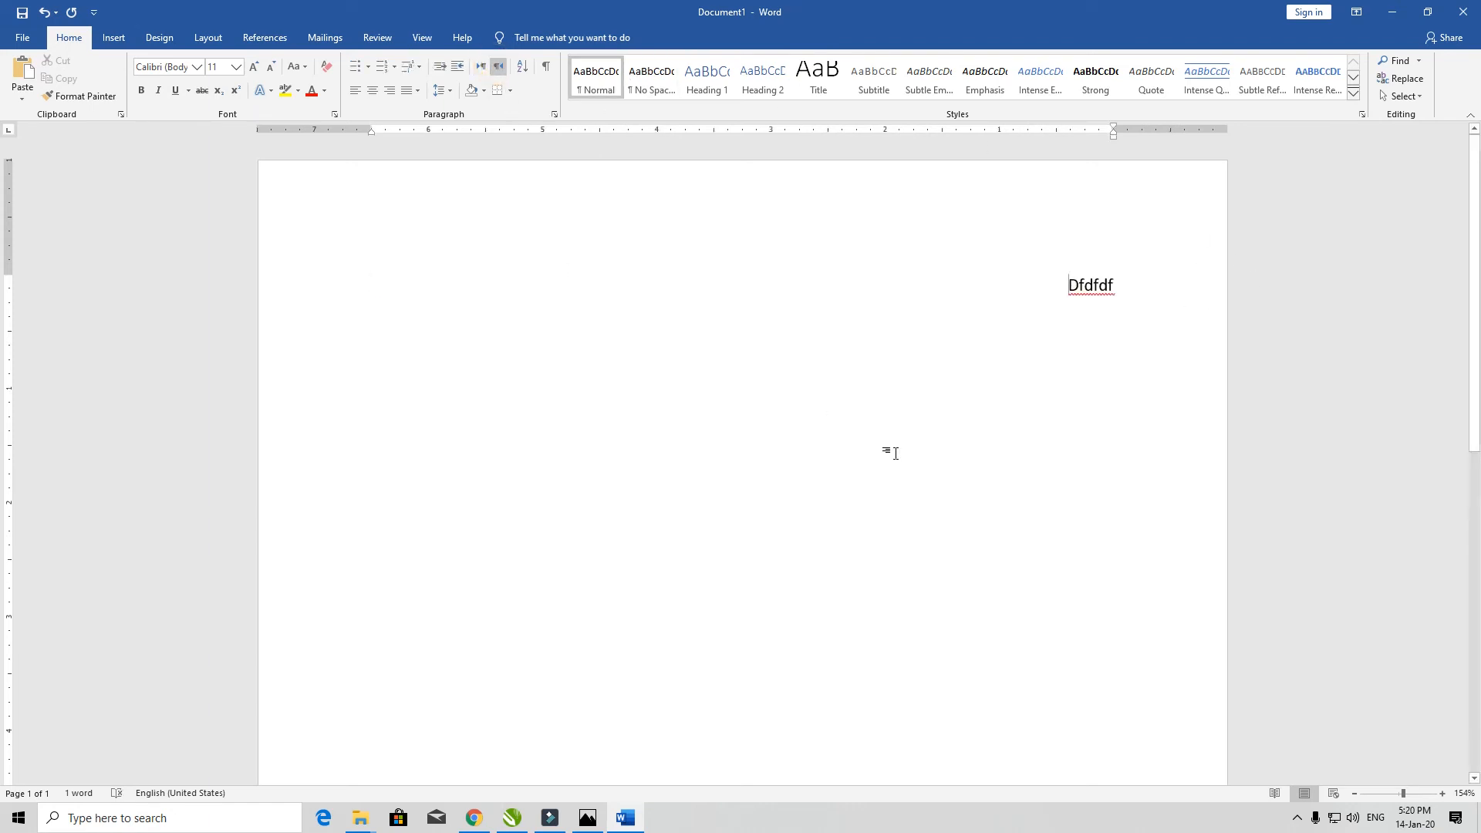
type("Adfkasdfjasl;djfl;asdjfl;asdjfl;asdjfl;asdjflasdjfao8ra;rl;asdjfl;asdjf;aslk")
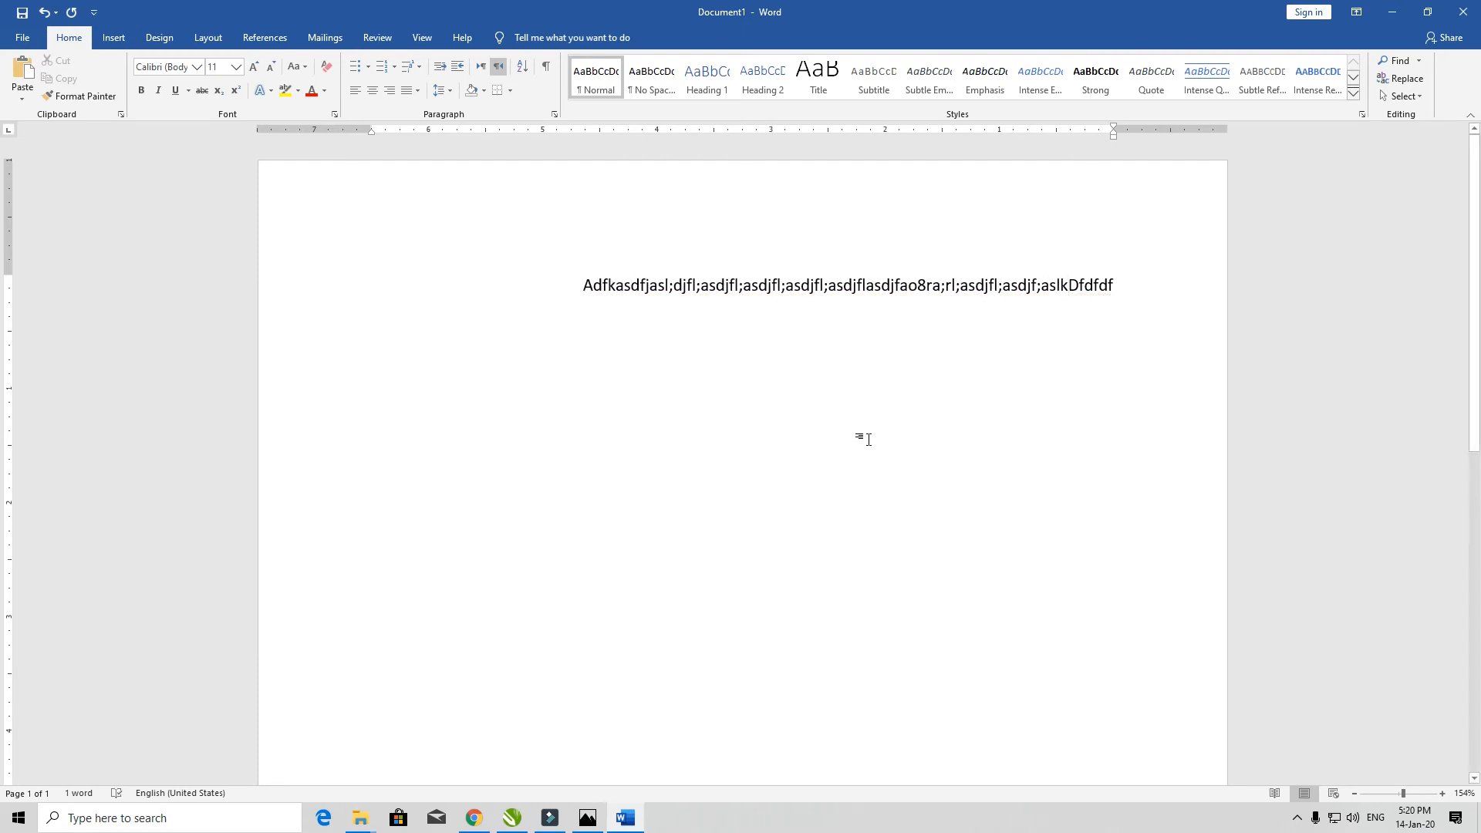
key("ctrl+e")
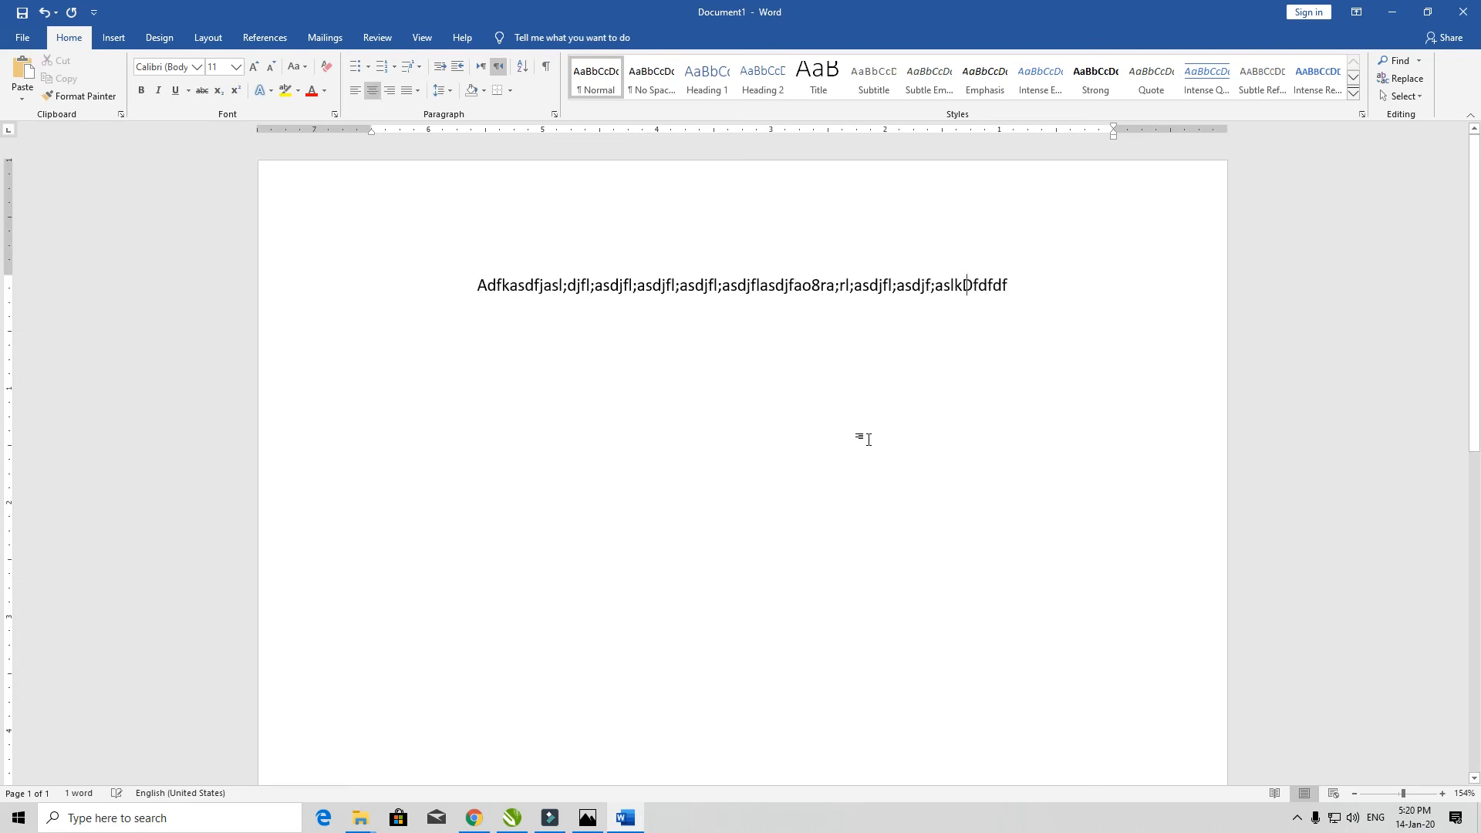
key("ctrl+e")
key("ctrl+e")
key("ctrl+a")
key("Delete")
key("ctrl+e")
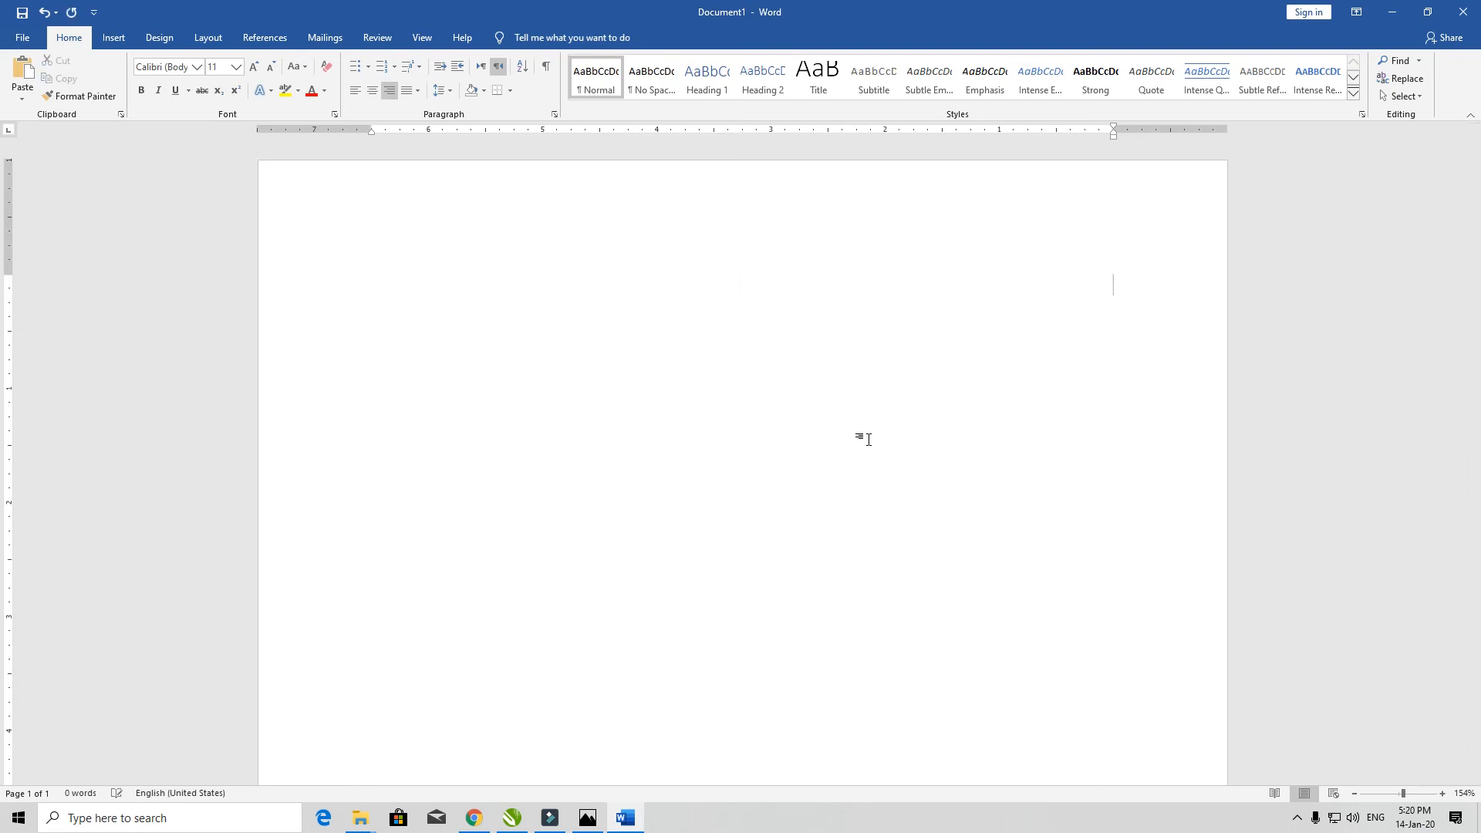
left_click(480, 66)
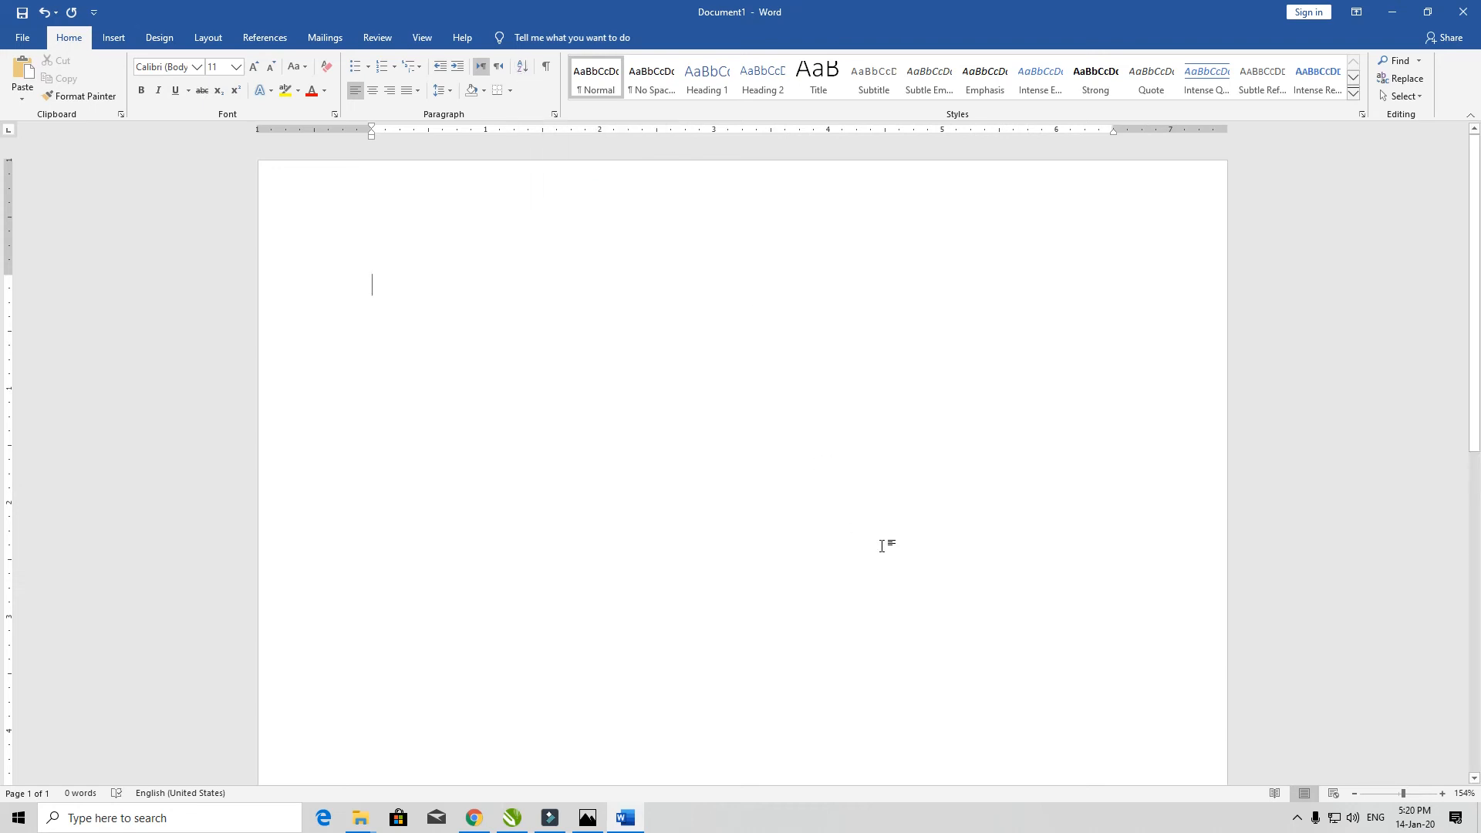
- Type six short one-word lines, pressing Enter after each
type("AbRheem")
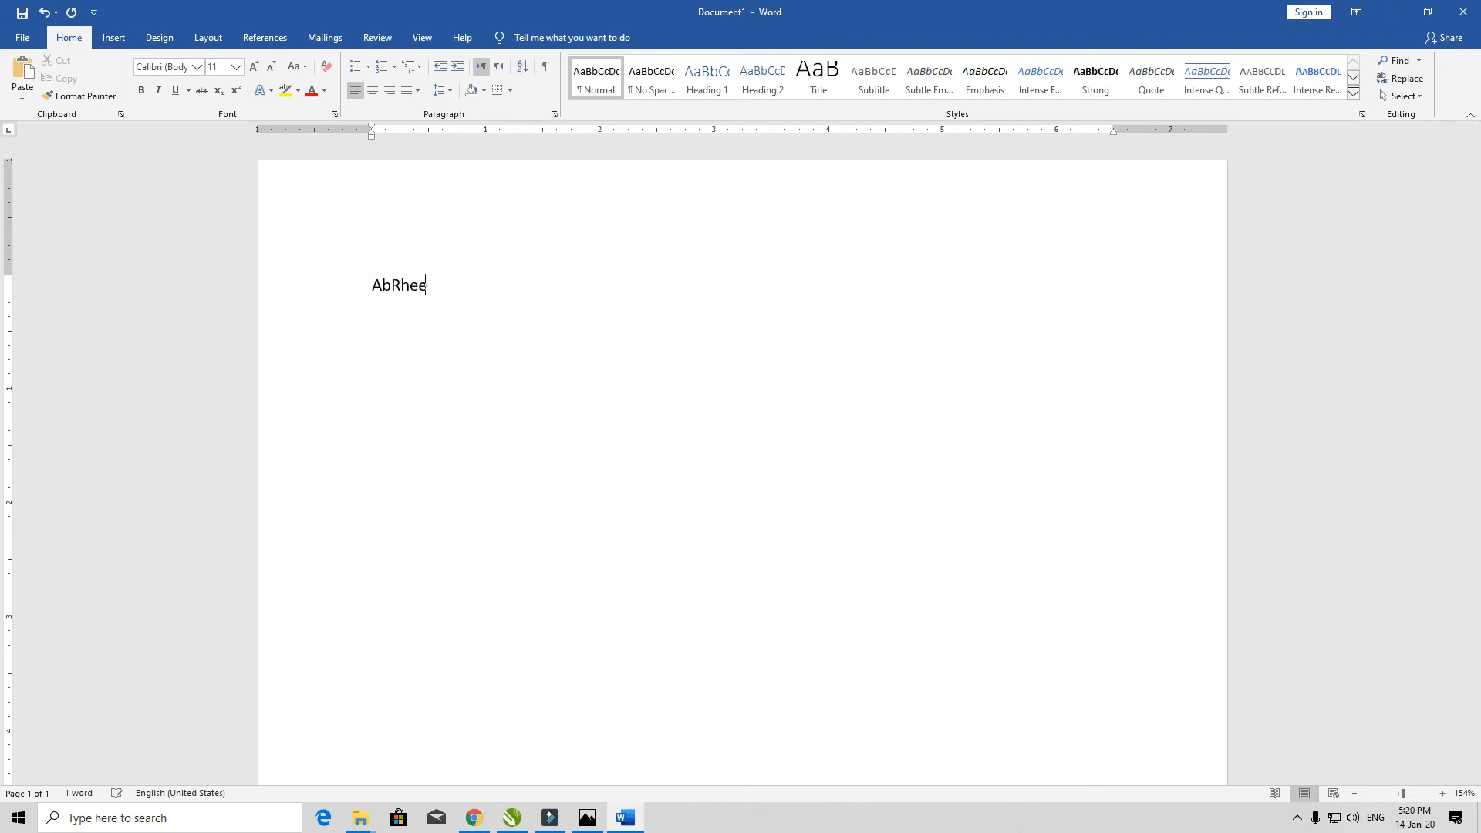
key("Return")
type("Ab")
key("BackSpace")
type("bu")
key("Return")
type("Buxan")
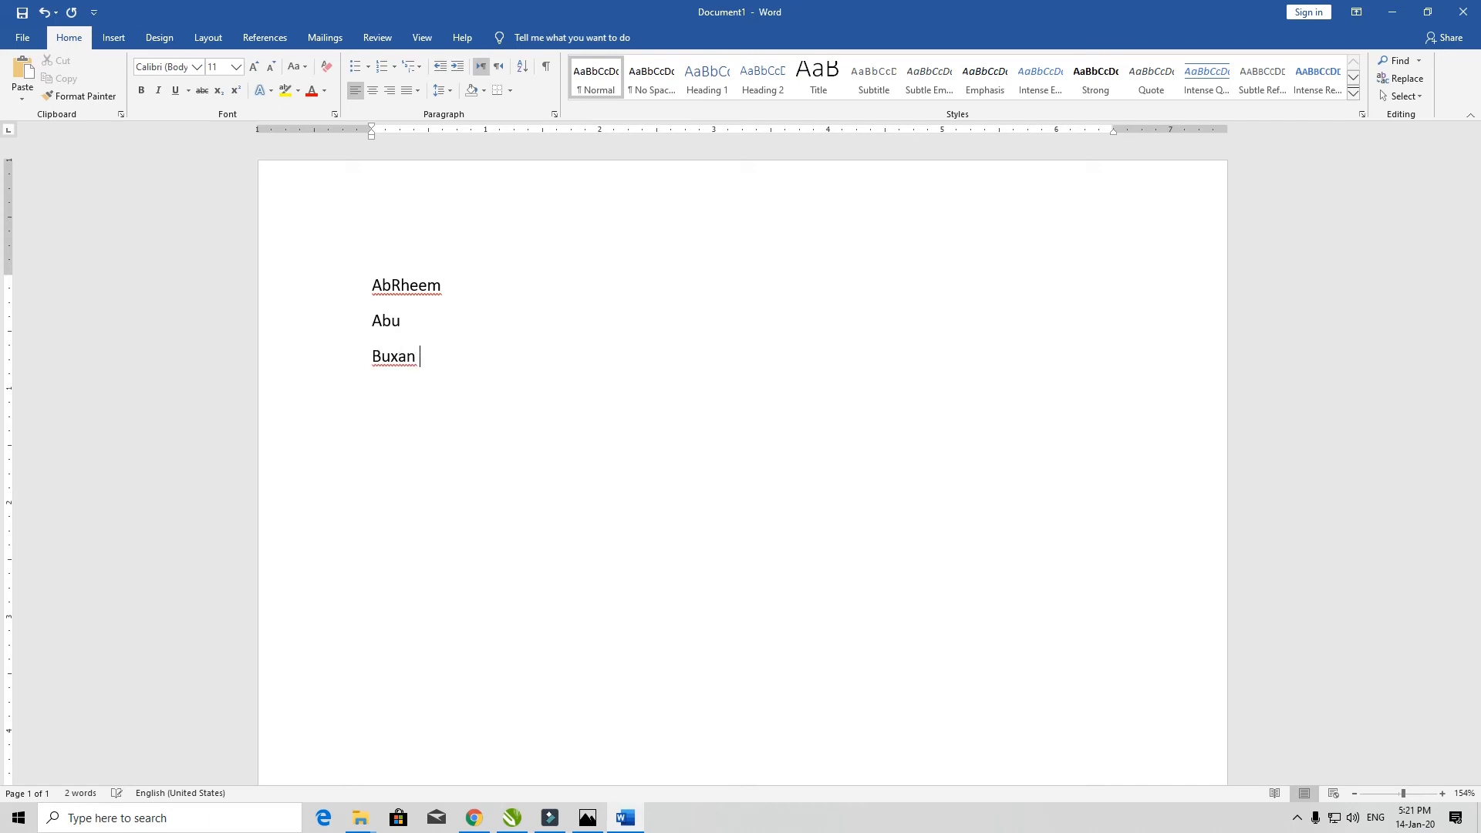
key("Return")
type("Buxzan")
key("Return")
type("Rheem")
key("Return")
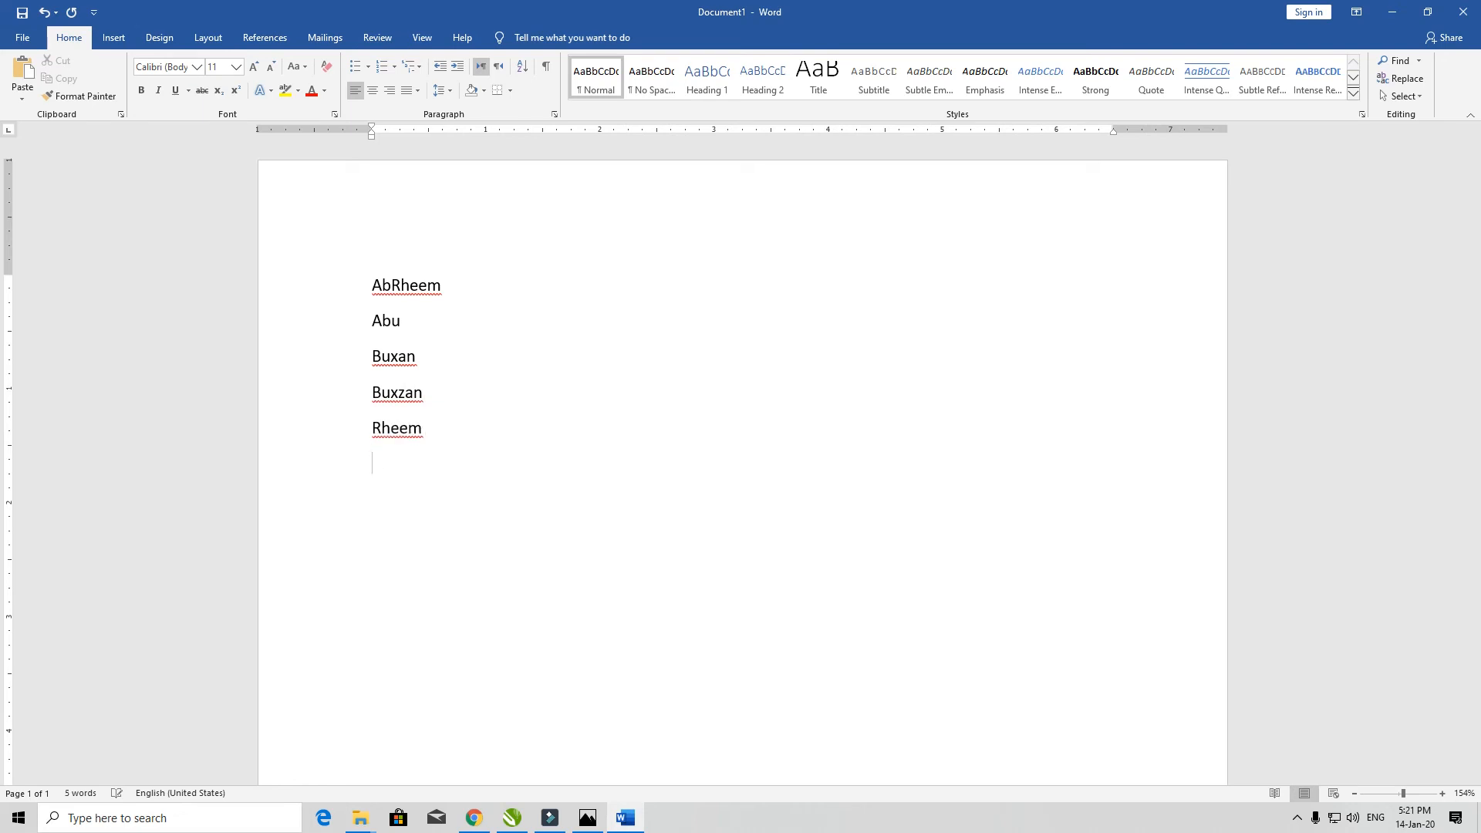
type("Raah")
key("Return")
- Edit the list by replacing a word, adding new lines and removing one line, then select everything
double_click(417, 351)
key("BackSpace")
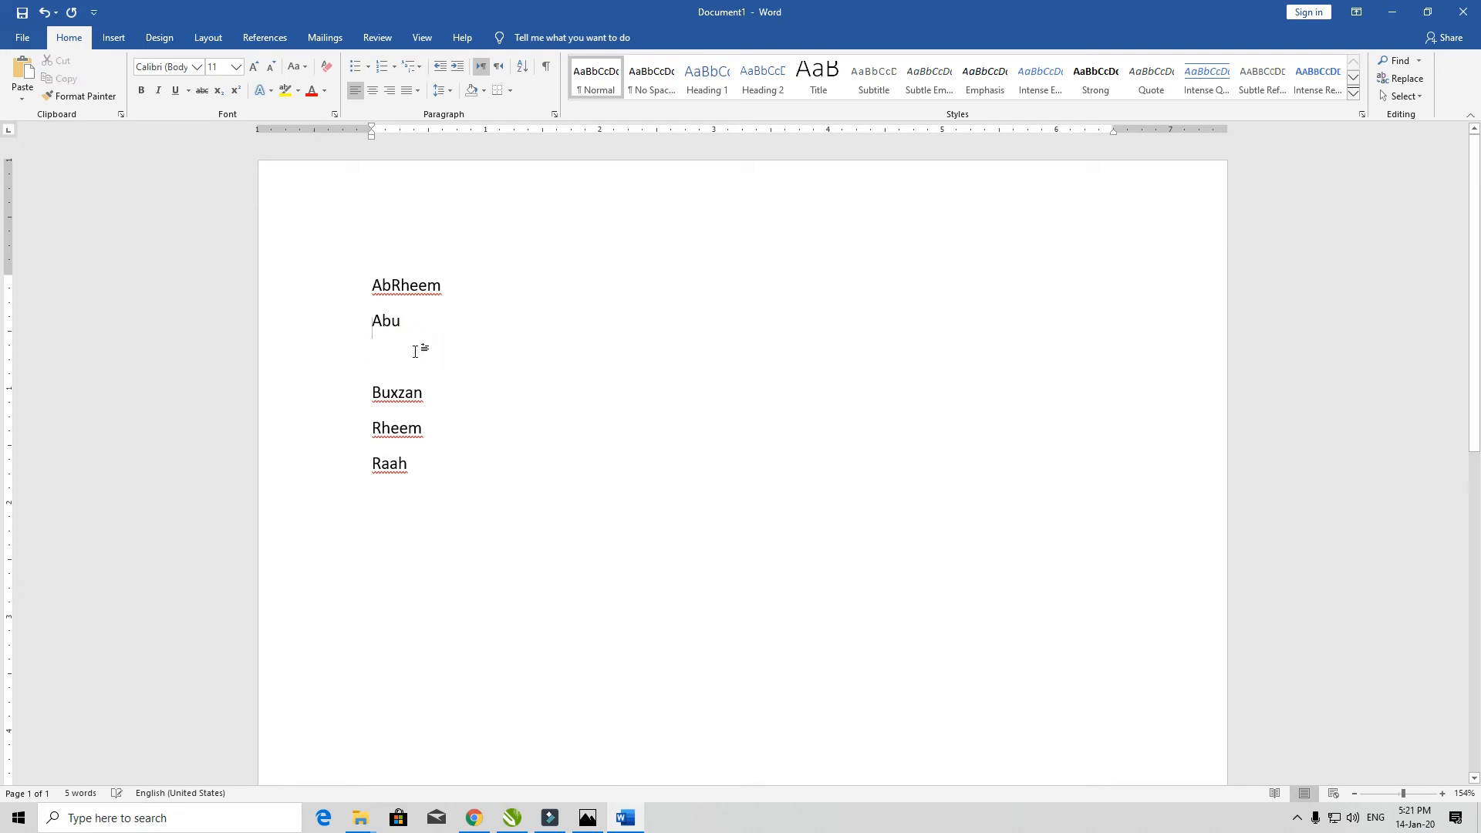
key("Up")
key("Return")
type("Bxan")
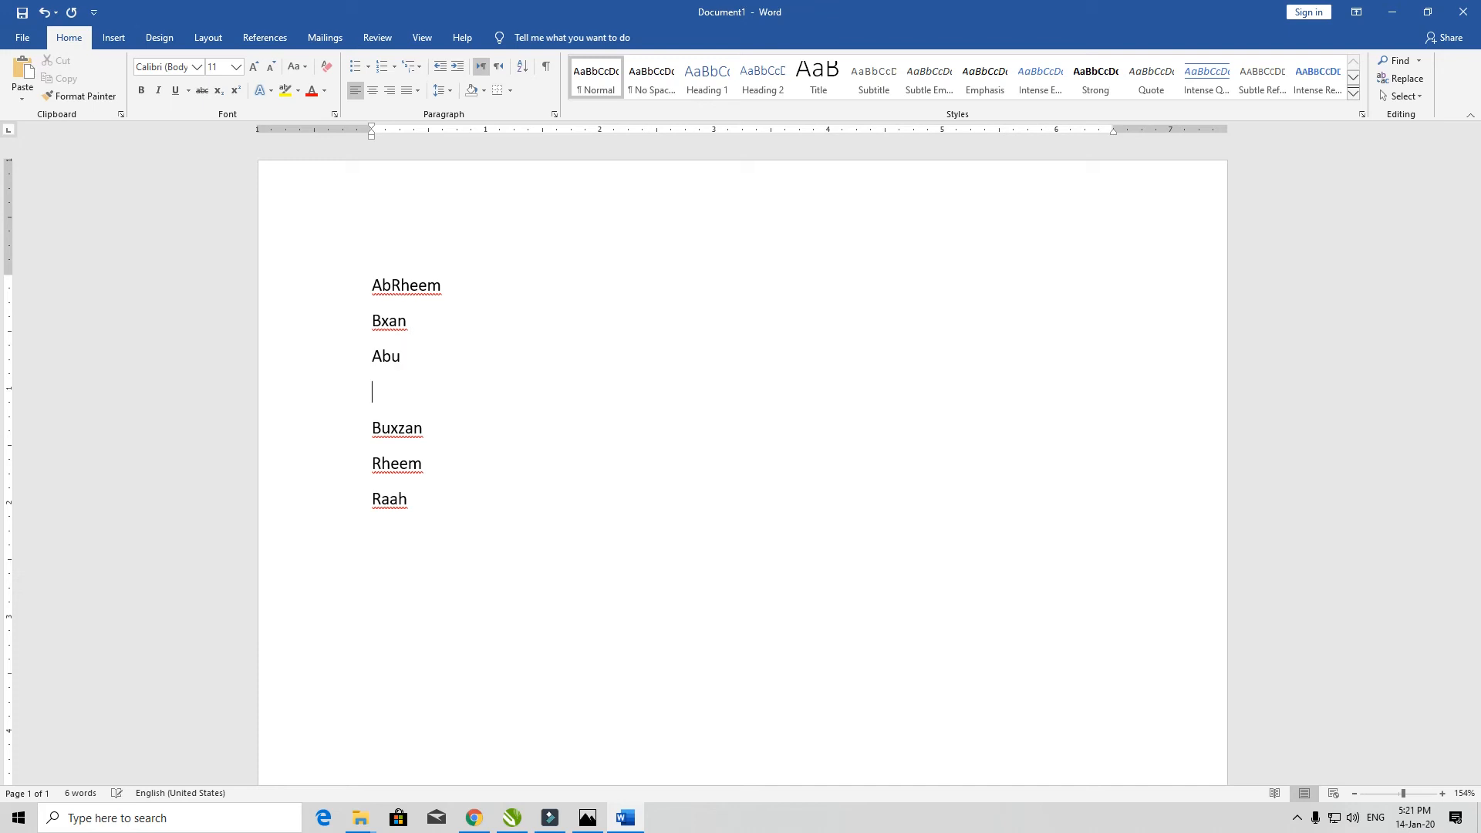
type("dcc")
key("Return")
type("ee")
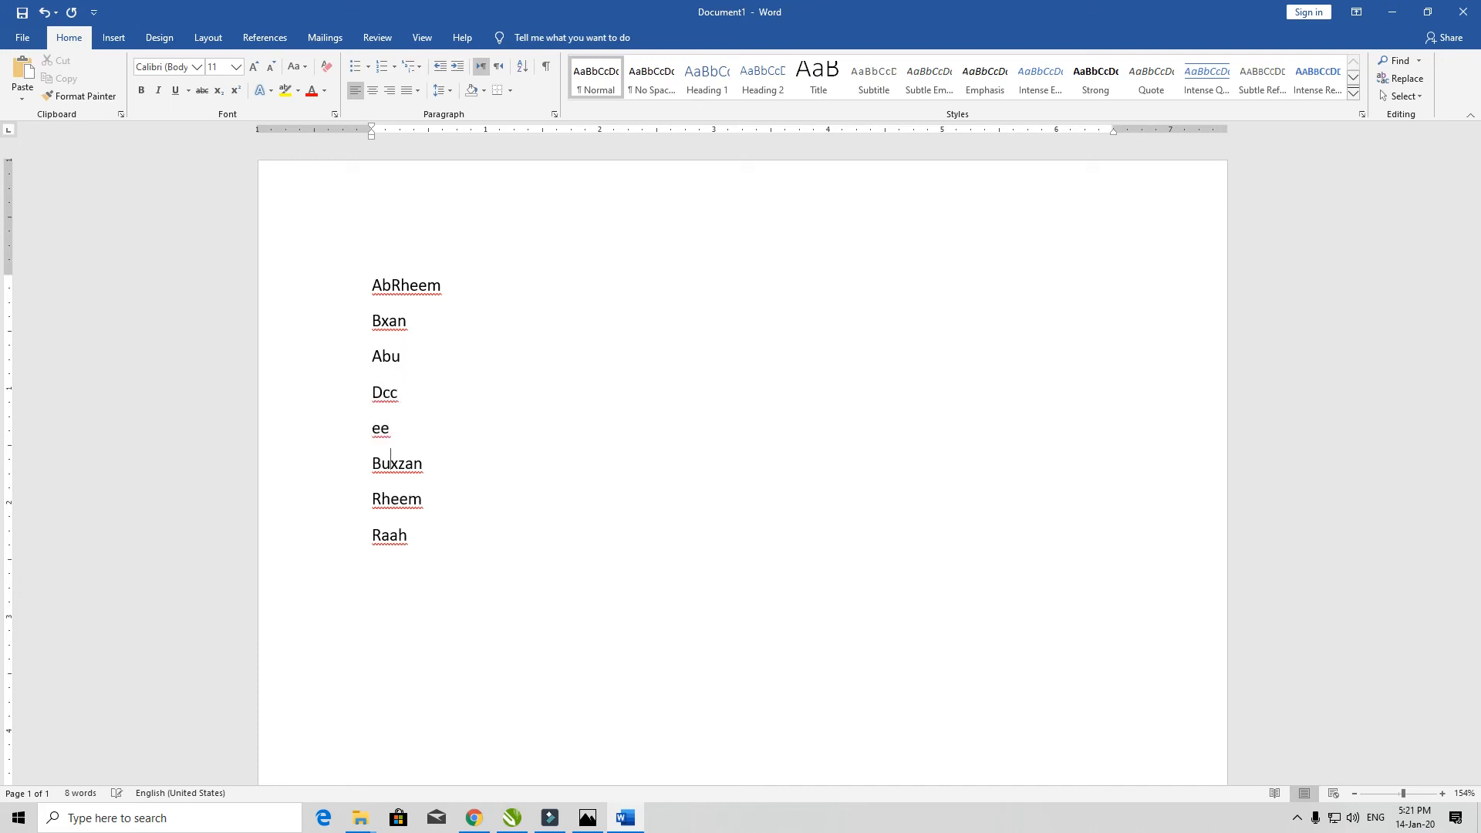
triple_click(391, 458)
key("Delete")
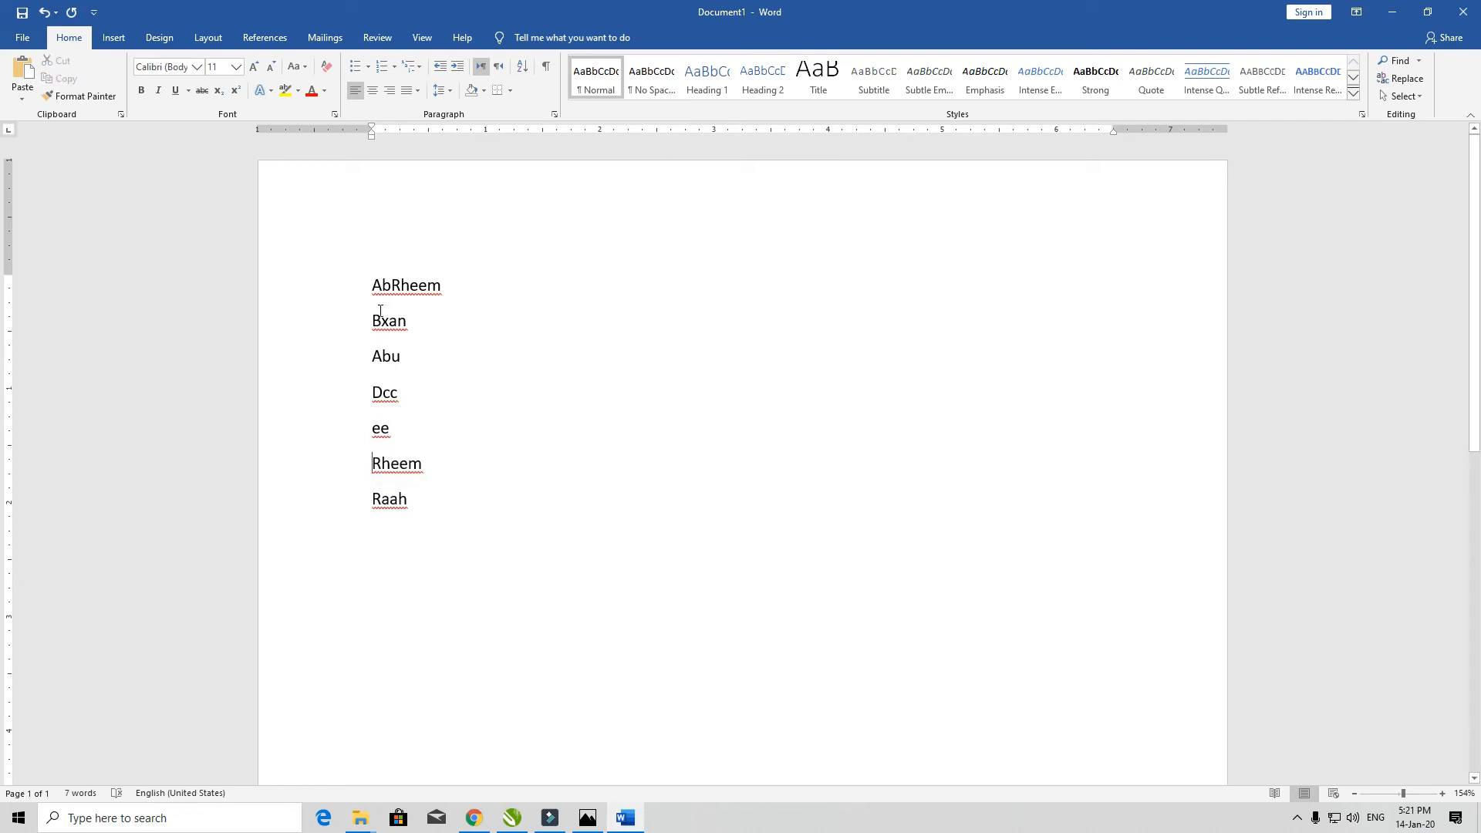
key("ctrl+Home")
key("ctrl+a")
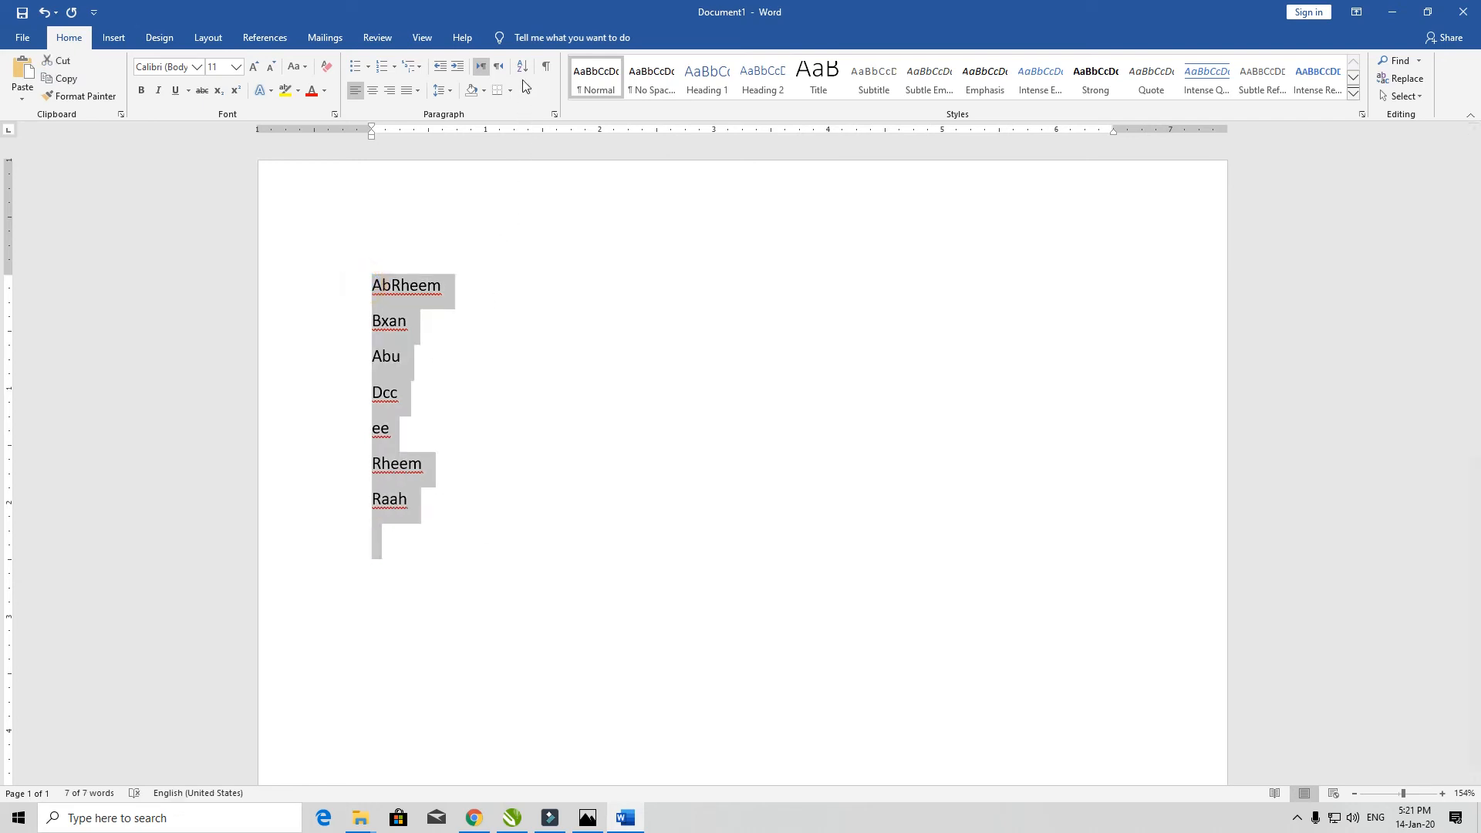
- Sort the lines by paragraph text ascending, undo and re-sort, then delete all the lines
left_click(523, 71)
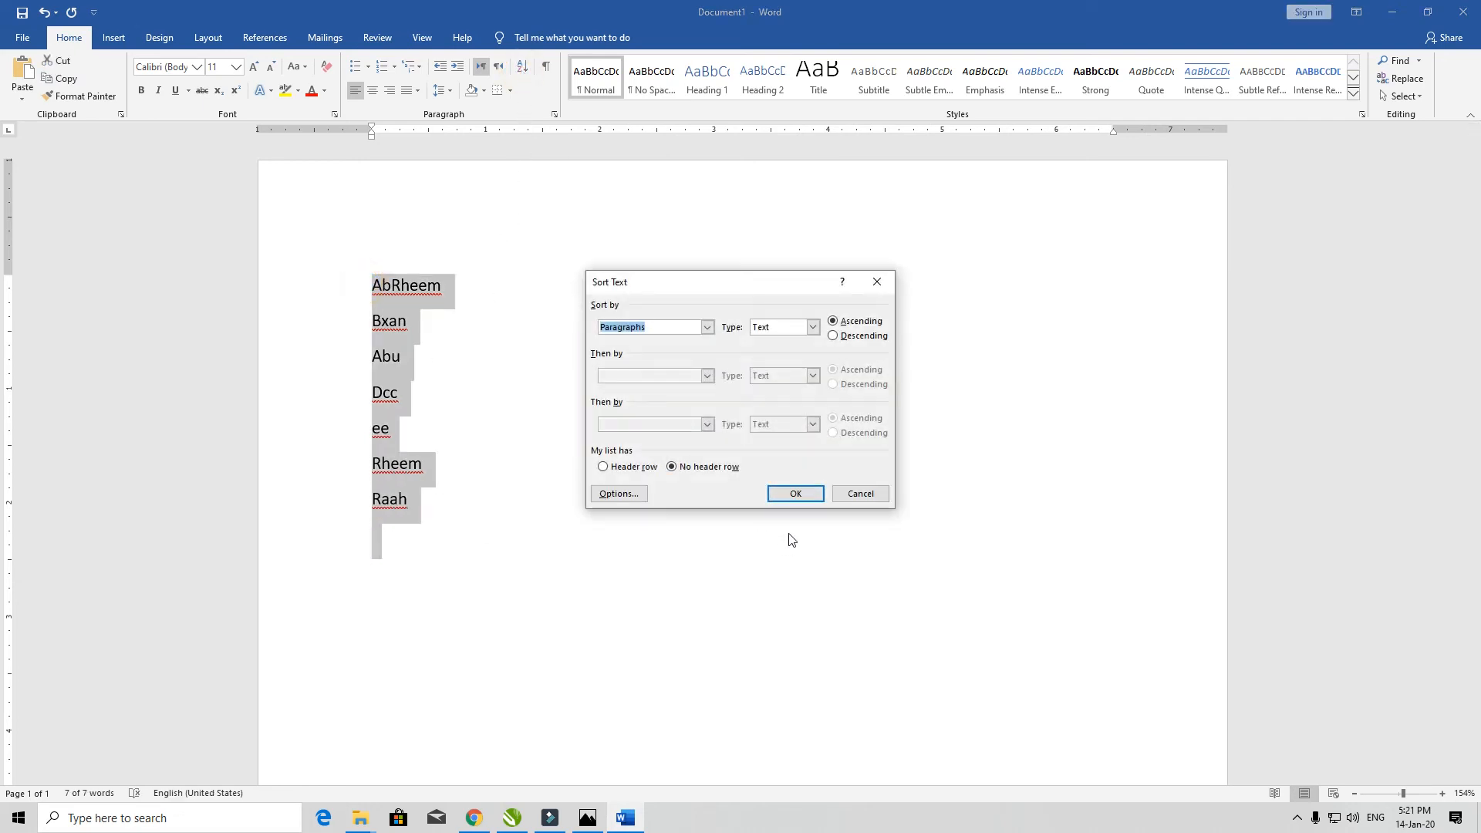
left_click(796, 495)
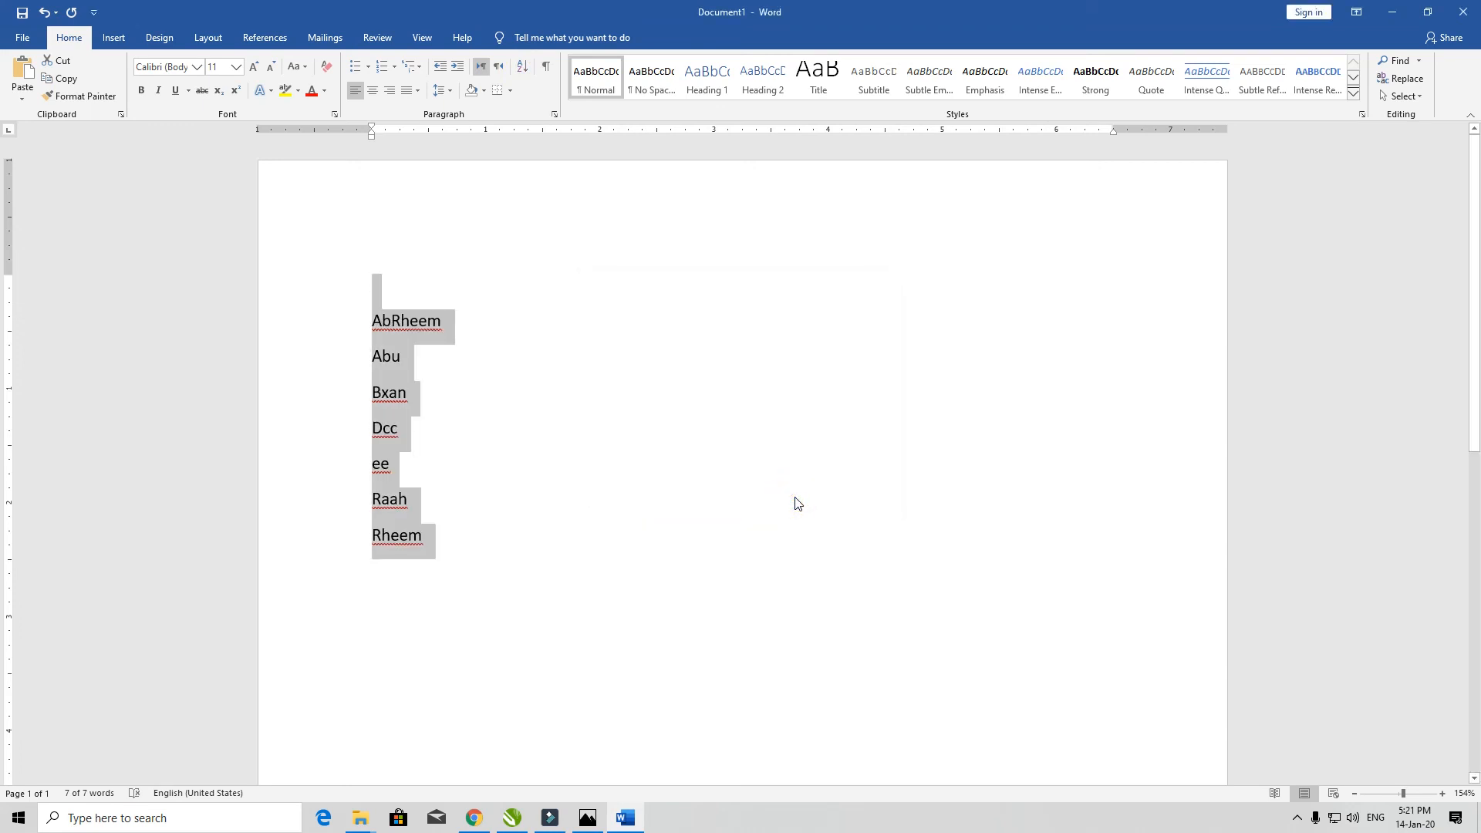
key("ctrl+z")
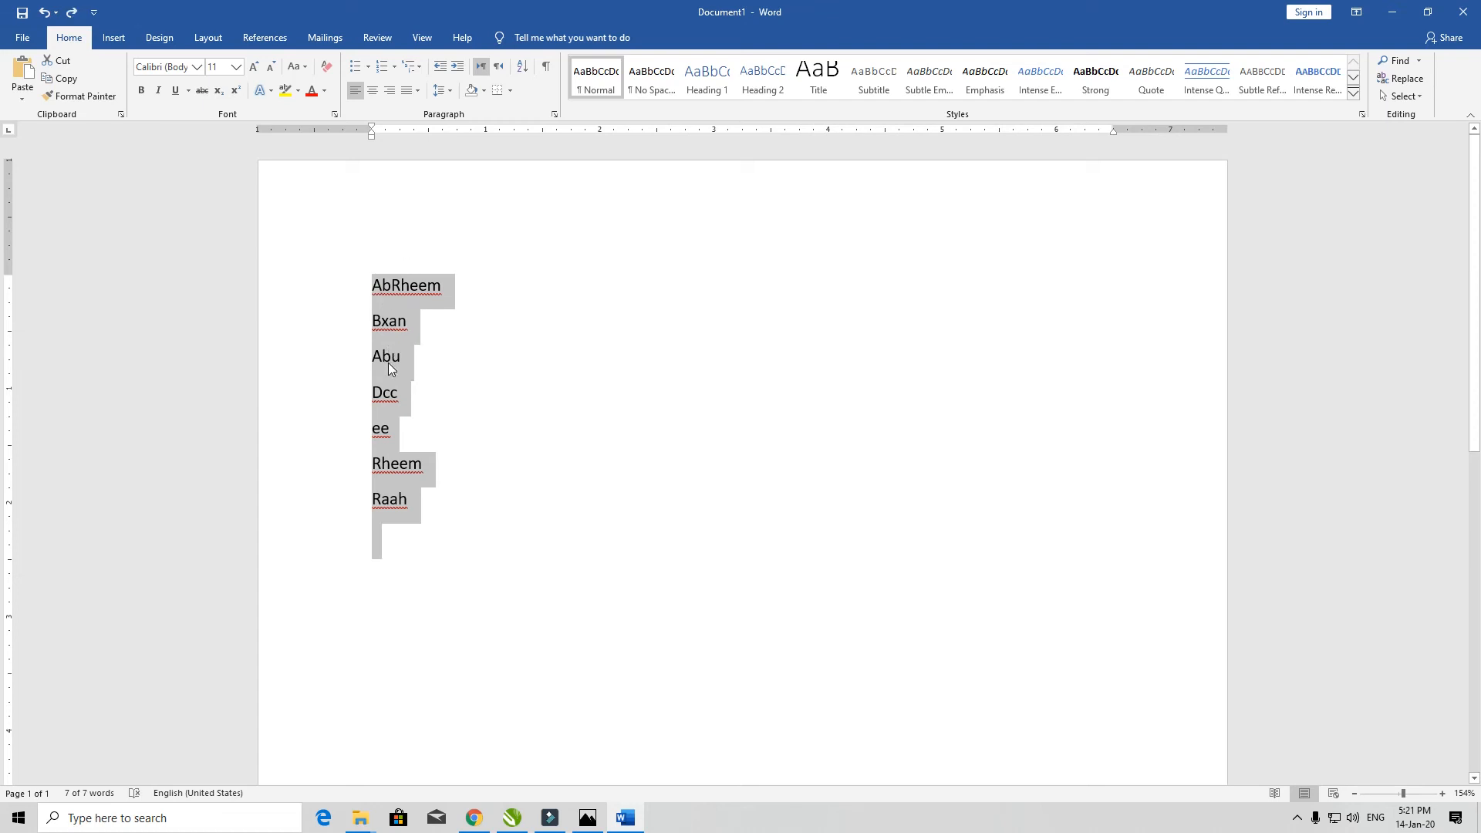
left_click(522, 67)
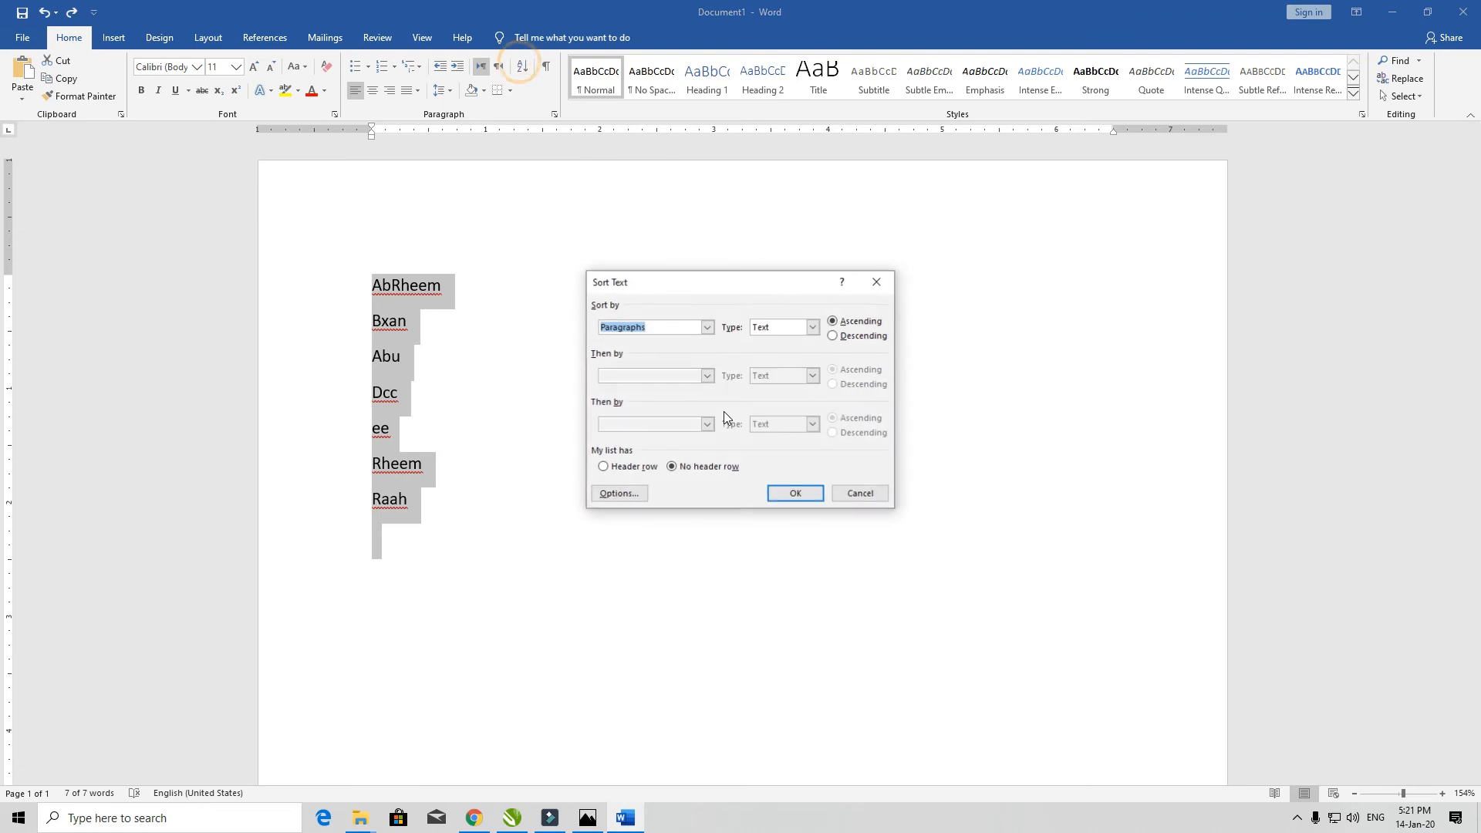
left_click(801, 496)
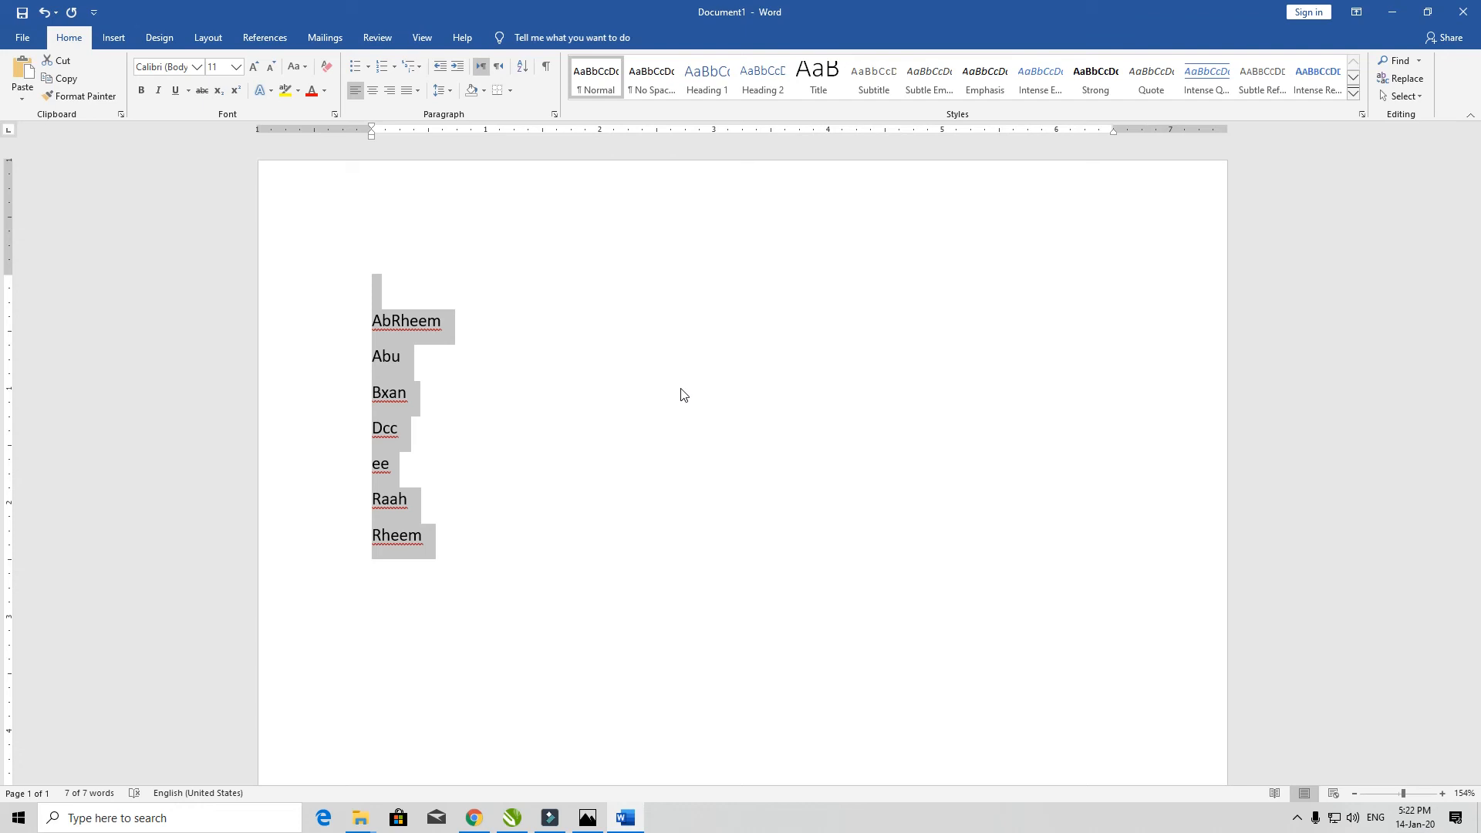
left_click(522, 66)
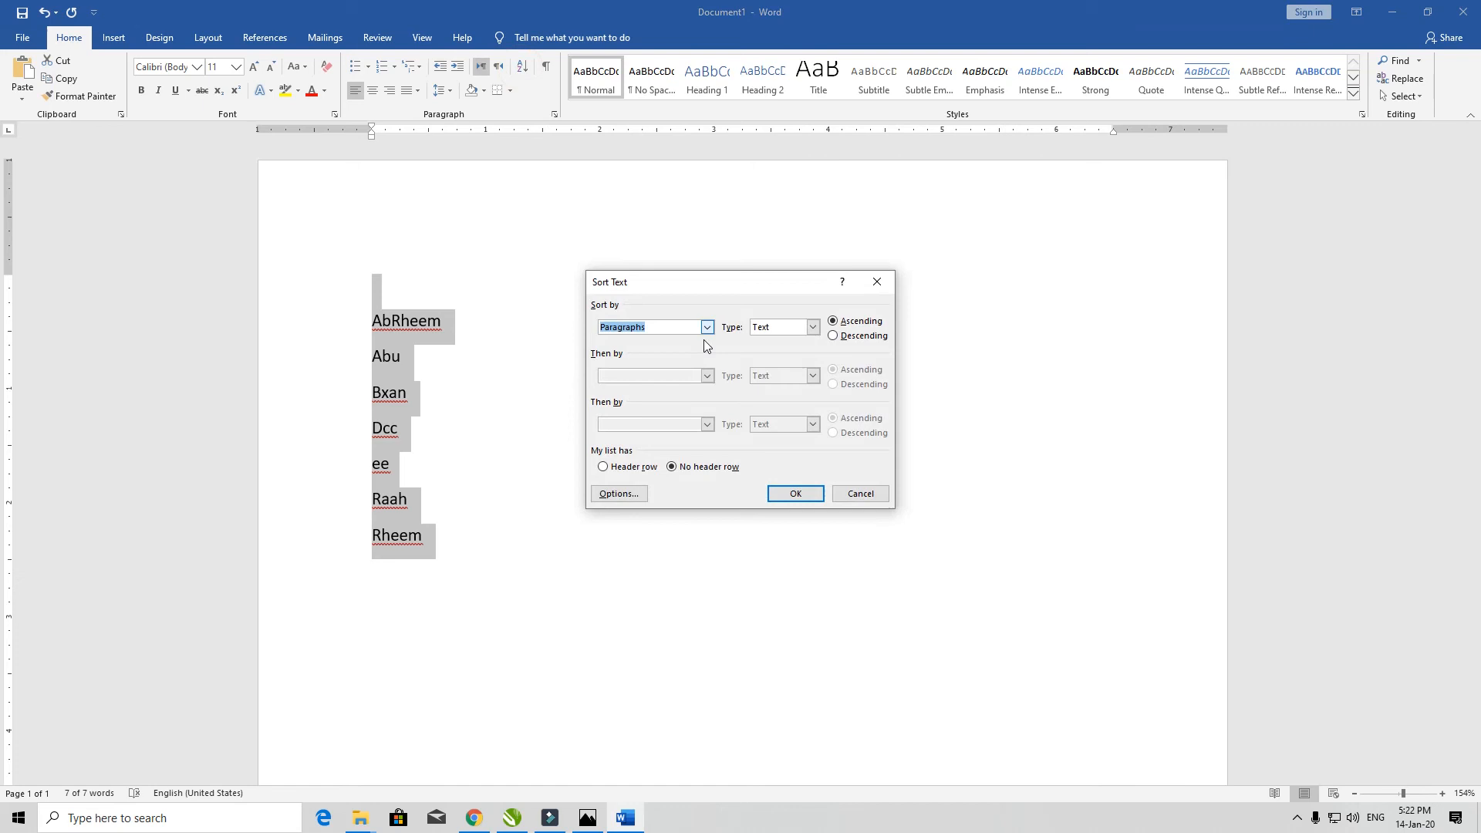
left_click(784, 494)
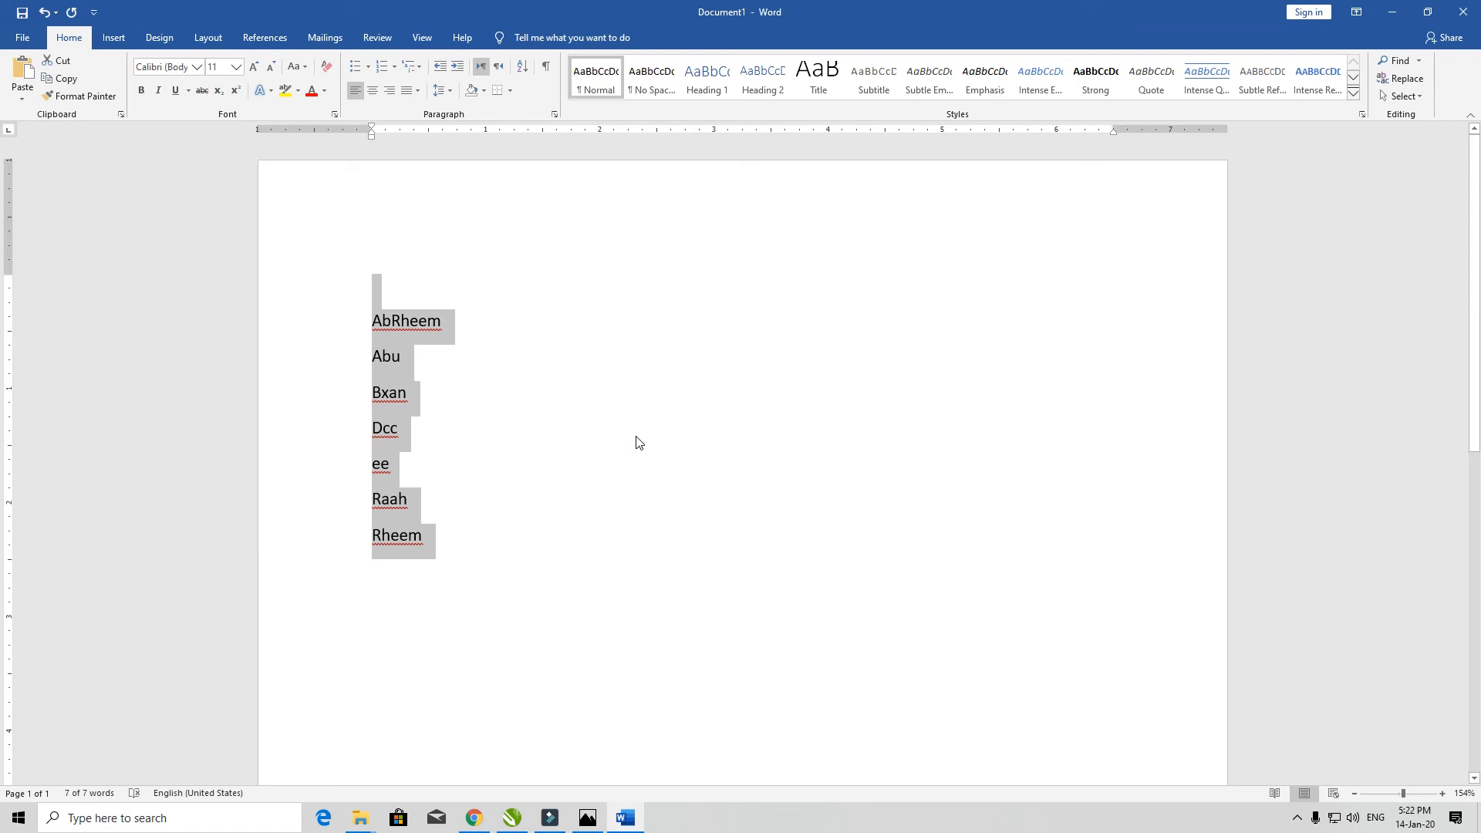
key("Delete")
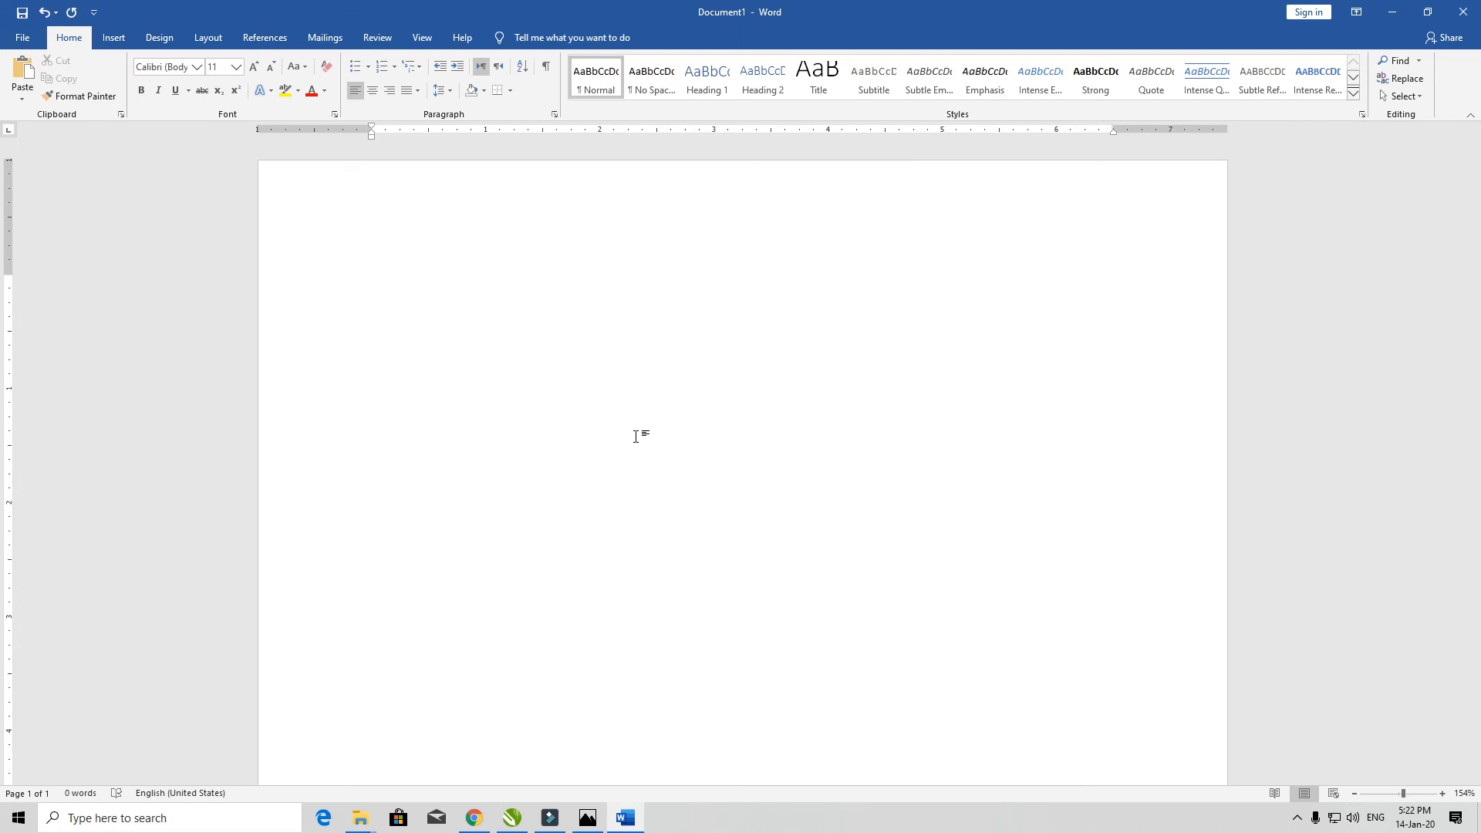
left_click(545, 69)
type("dfasdfasdf")
key("Return")
type("fdadfadf")
key("Return")
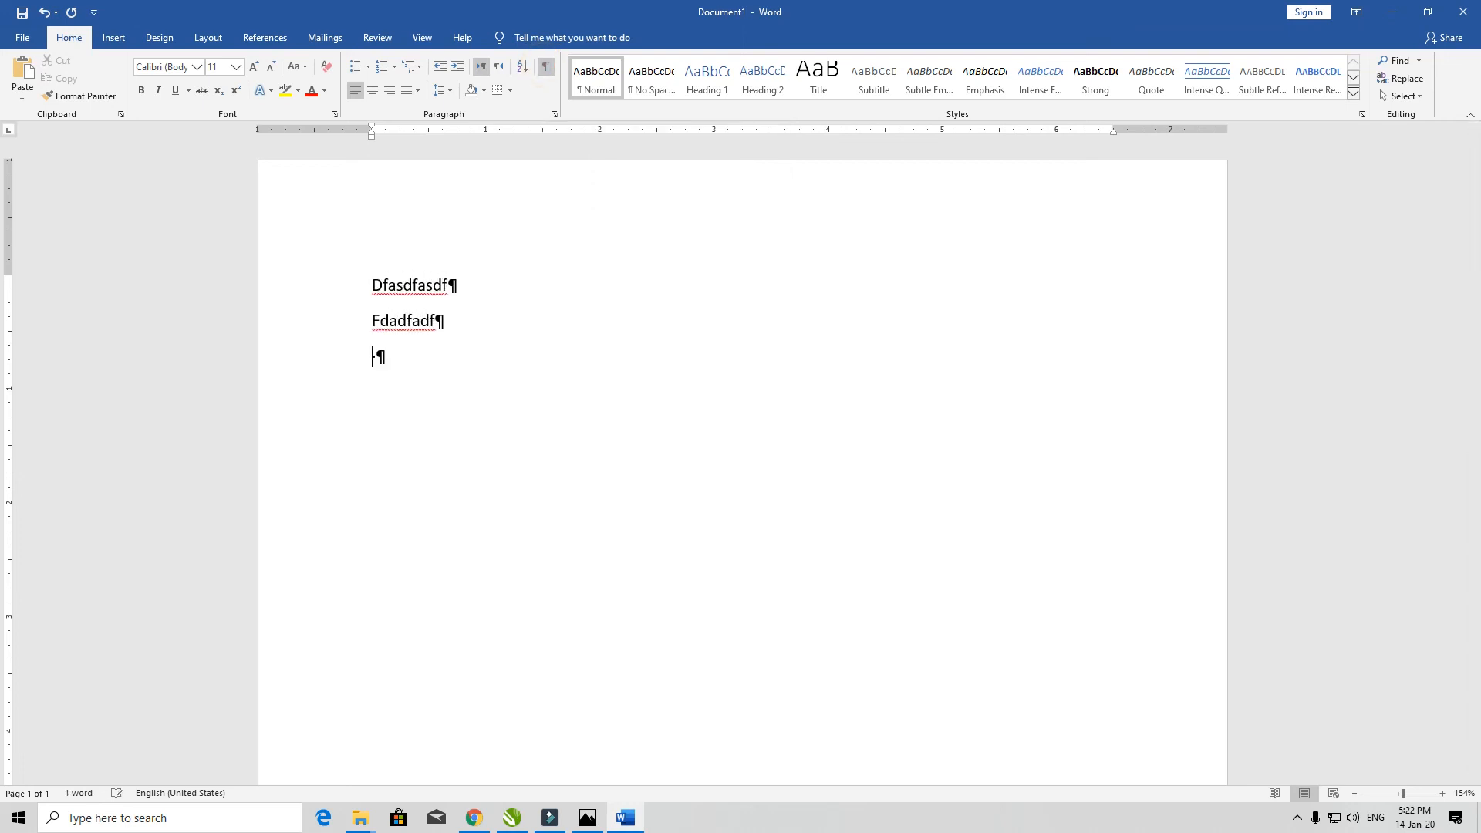
type("dfdafasdfas")
key("Return")
type("asdfadfas")
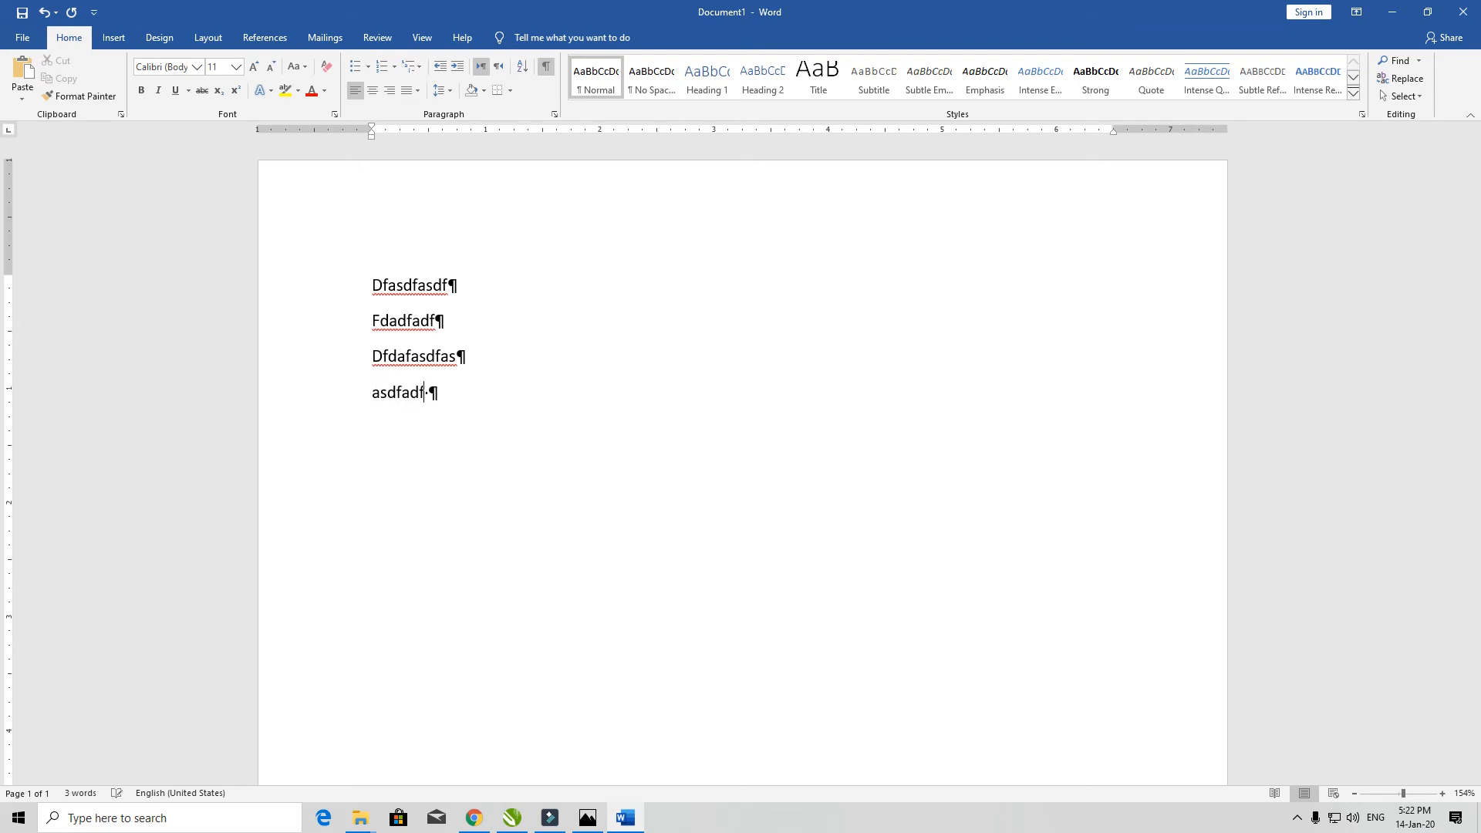
key("Return")
type("adfadfasd")
key("Return")
type("adfdafa")
key("Return")
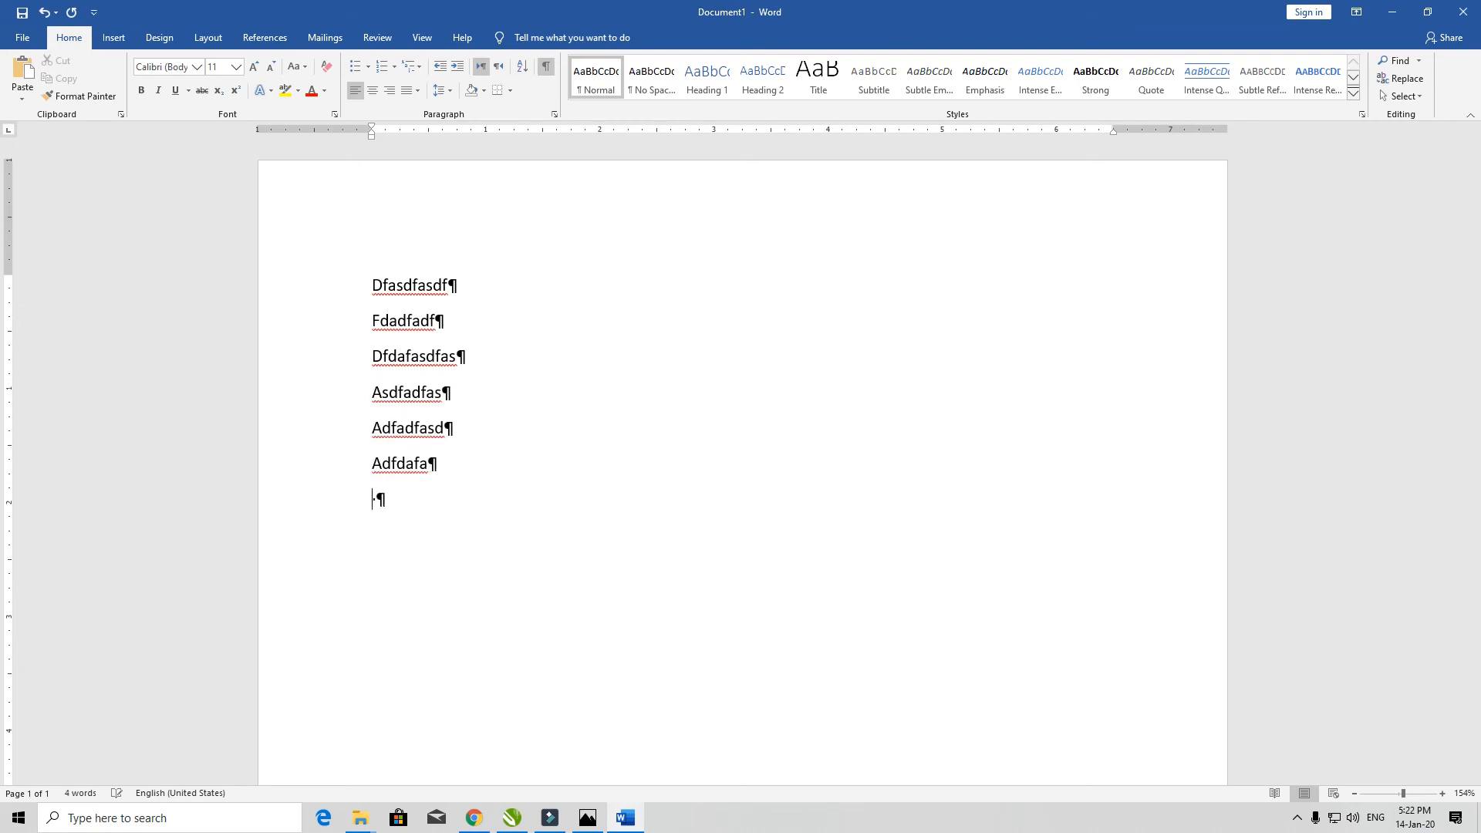
key("ctrl+z")
key("ctrl+z")
key("ctrl+z")
key("ctrl+z")
key("ctrl+z")
key("ctrl+z")
key("ctrl+z")
key("ctrl+z")
key("ctrl+z")
key("ctrl+z")
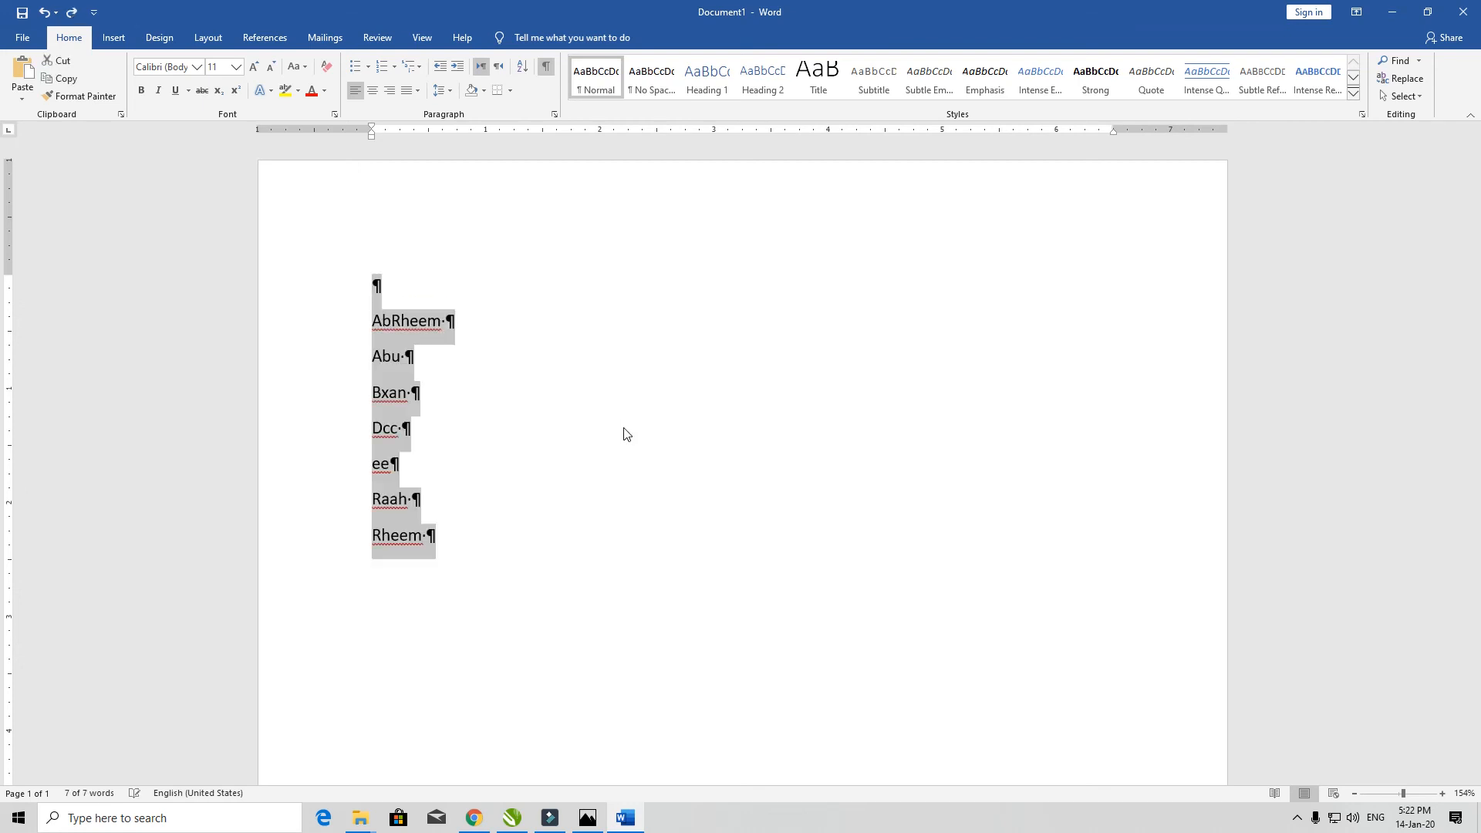
key("ctrl+a")
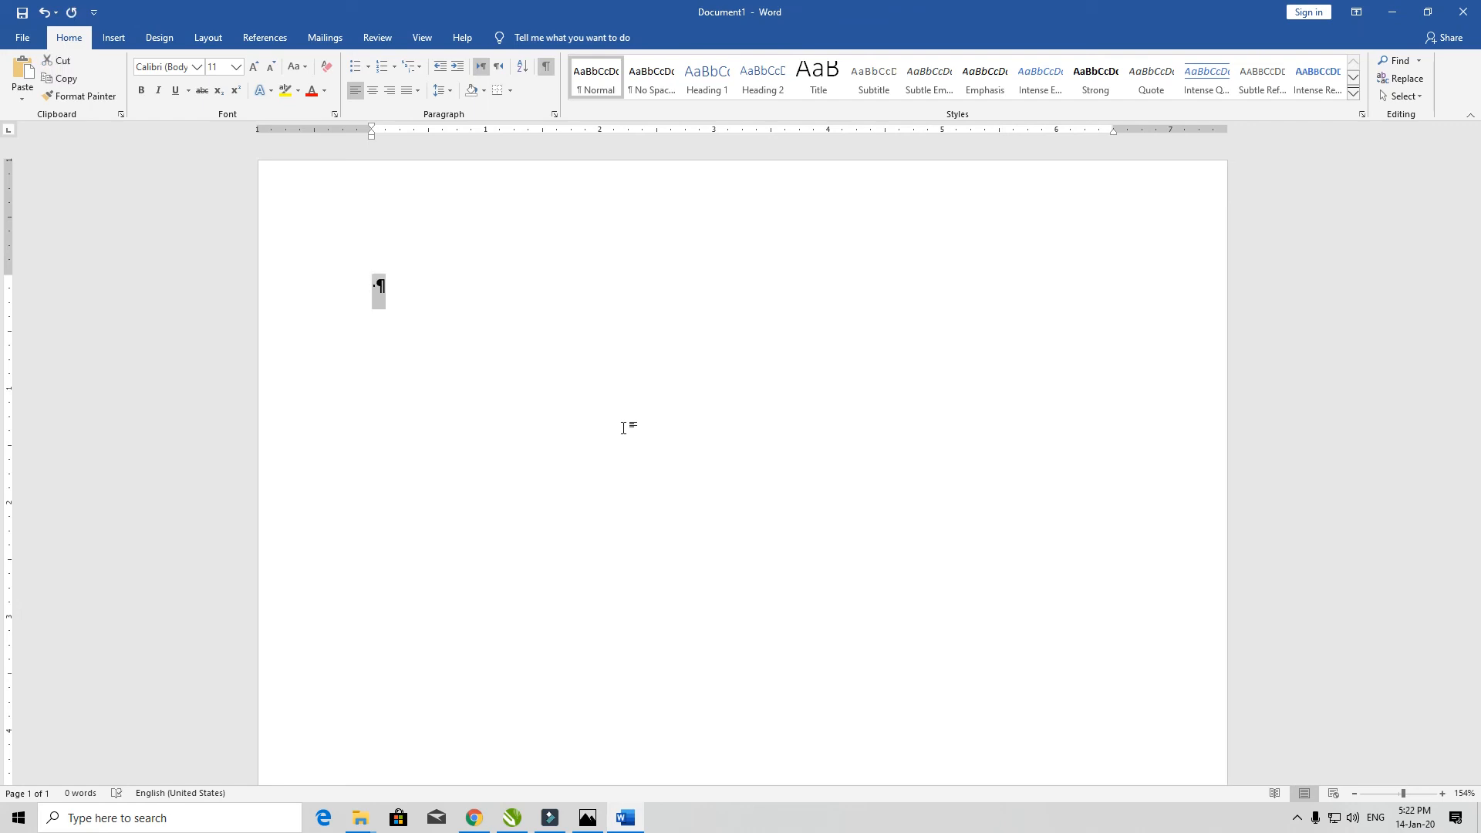
key("Delete")
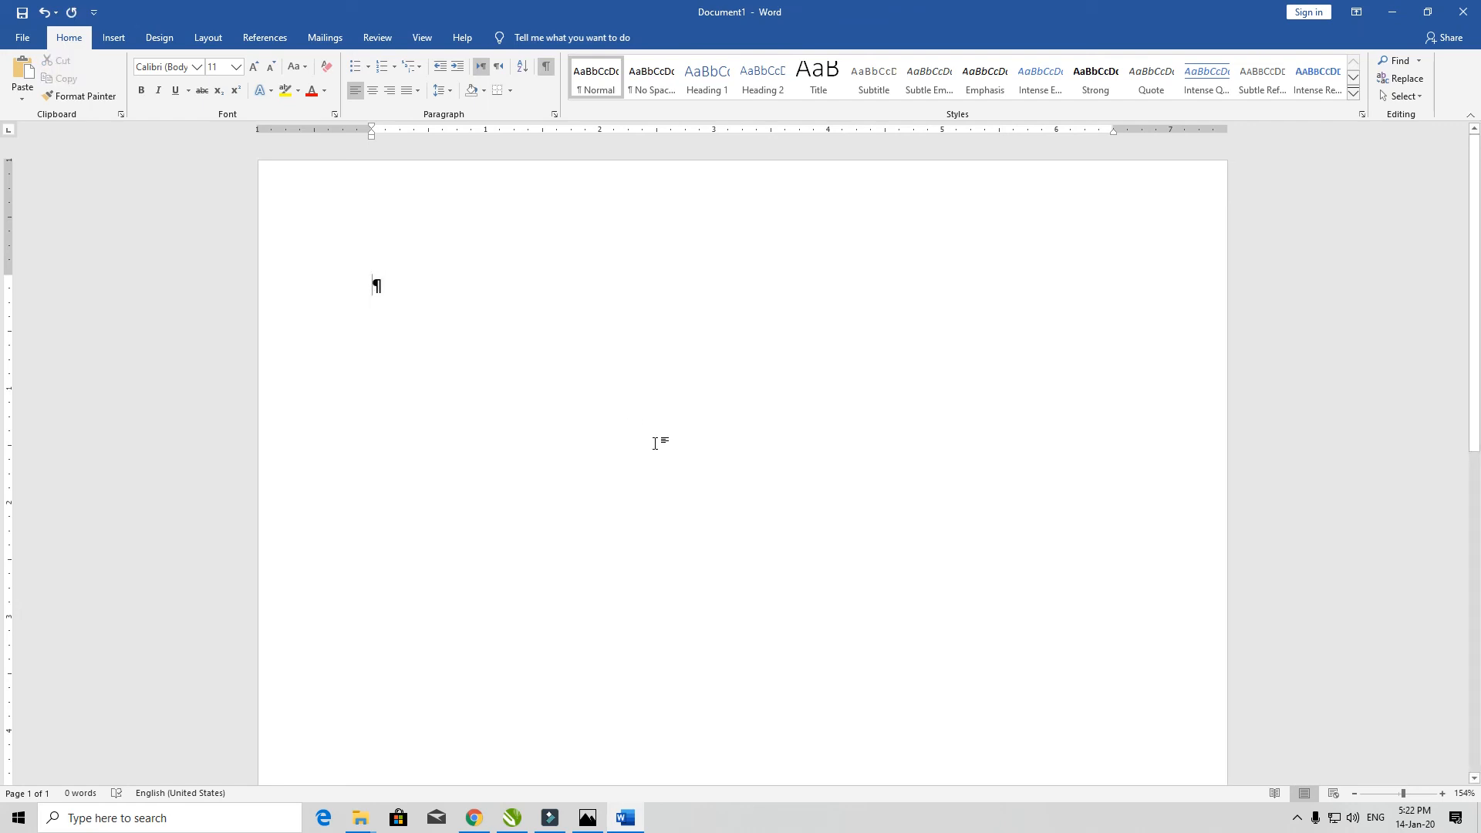
left_click(546, 67)
- Enter three names on separate lines, zoom in, and drag-select all three lines
left_click(448, 94)
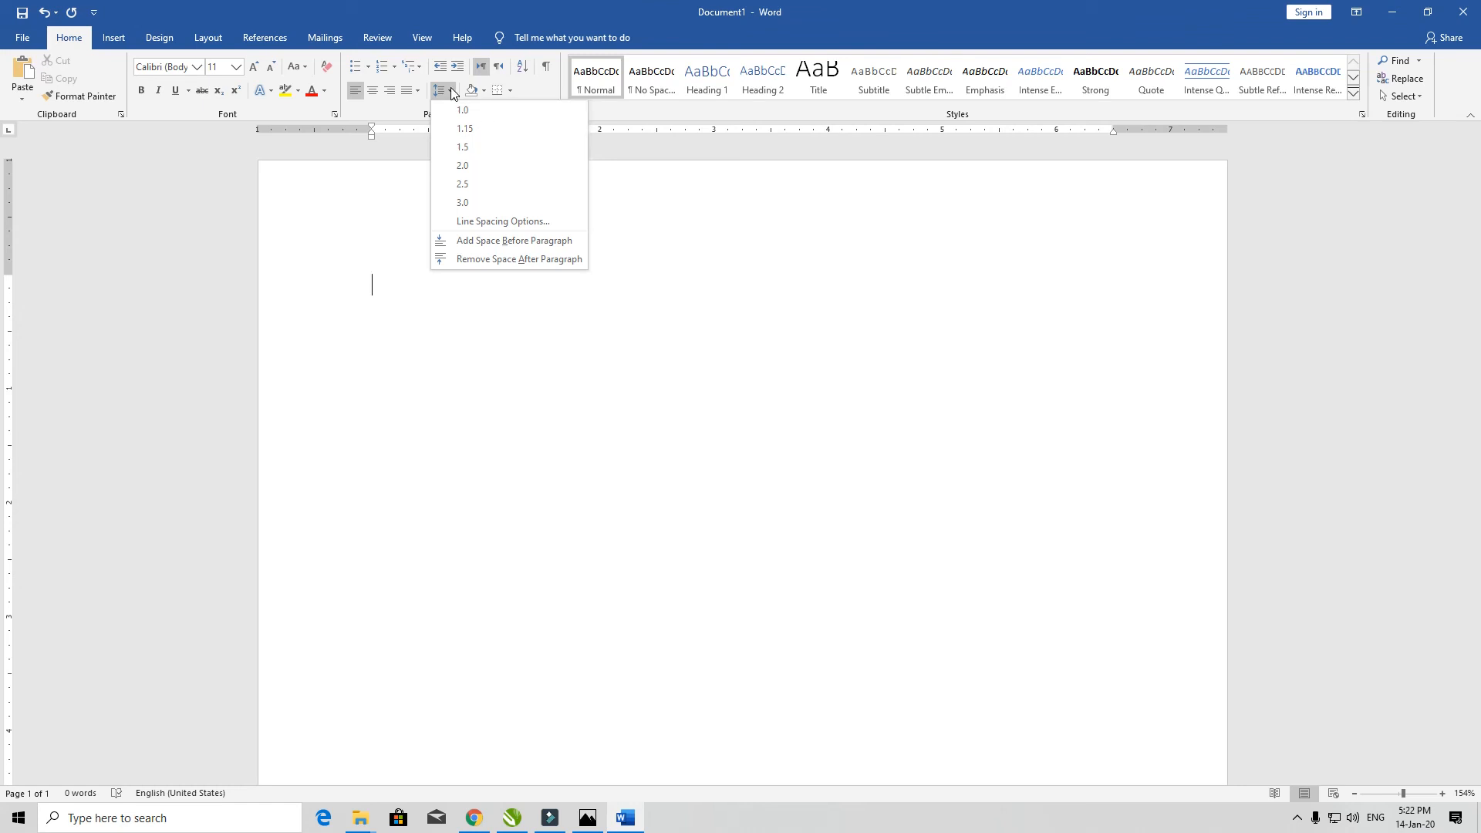
left_click(385, 271)
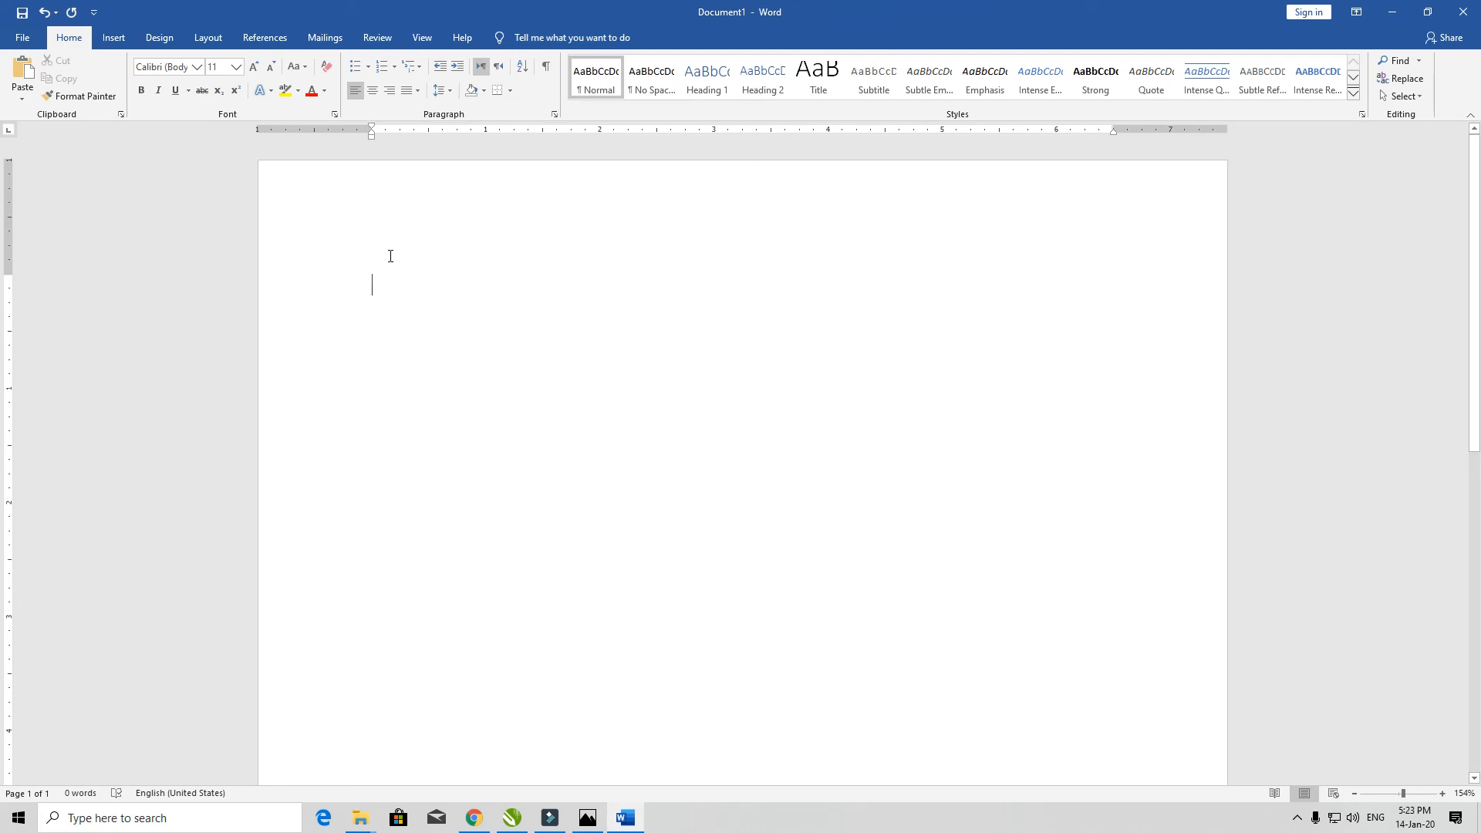
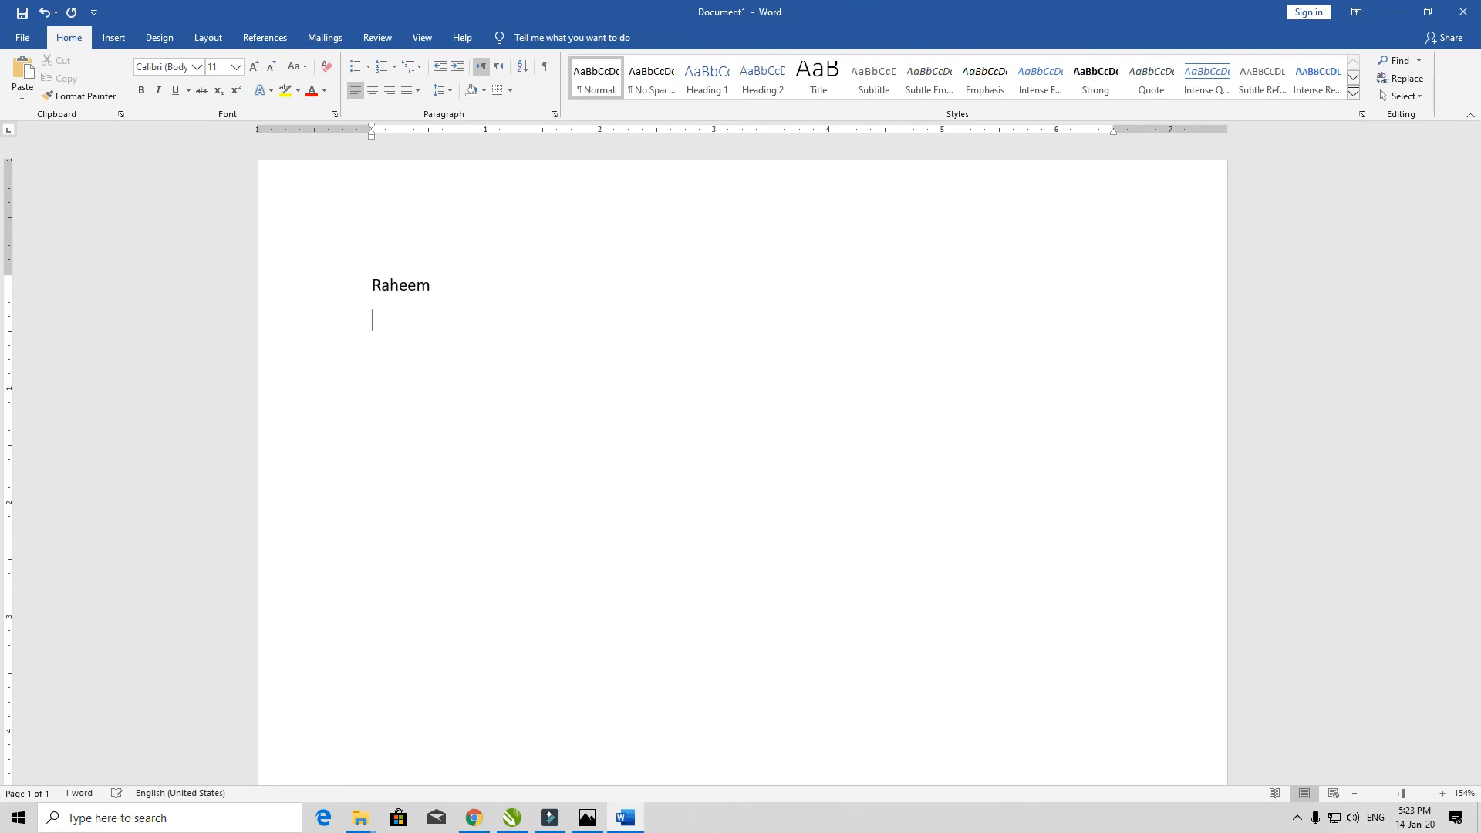
key("Return")
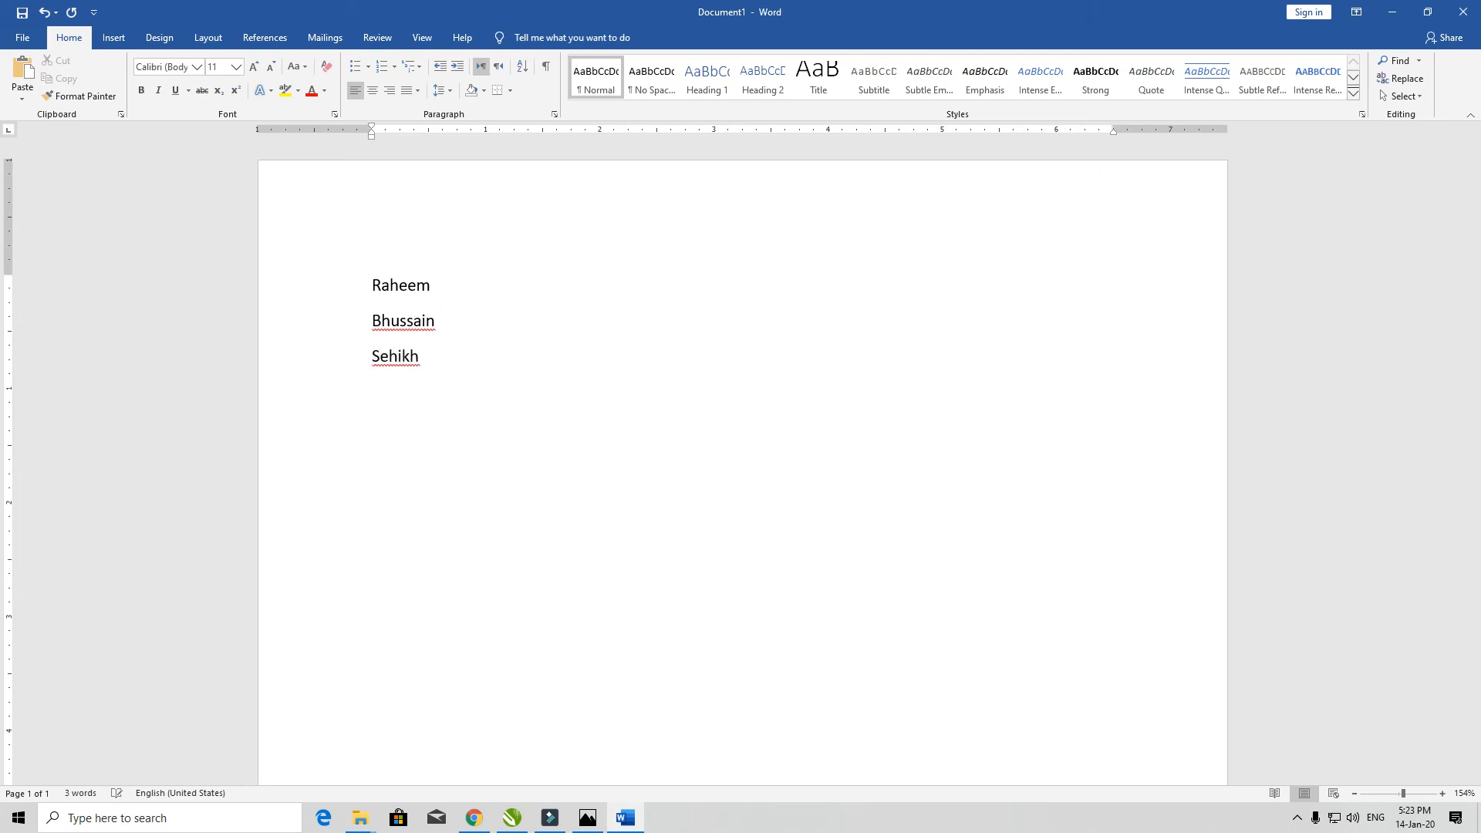
scroll(374, 275, "up", 12, "ctrl")
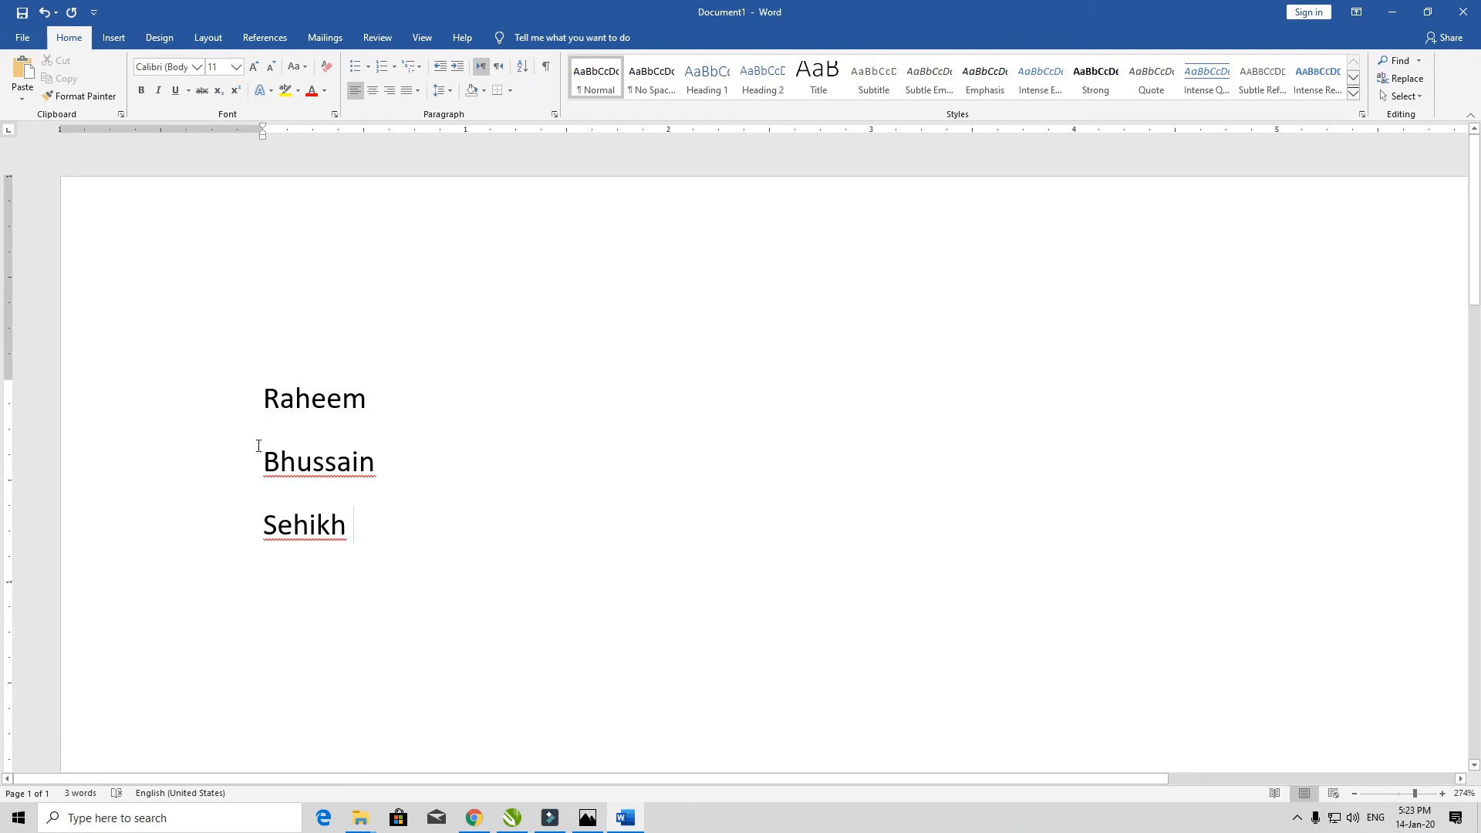
left_click_drag(241, 392, 381, 538)
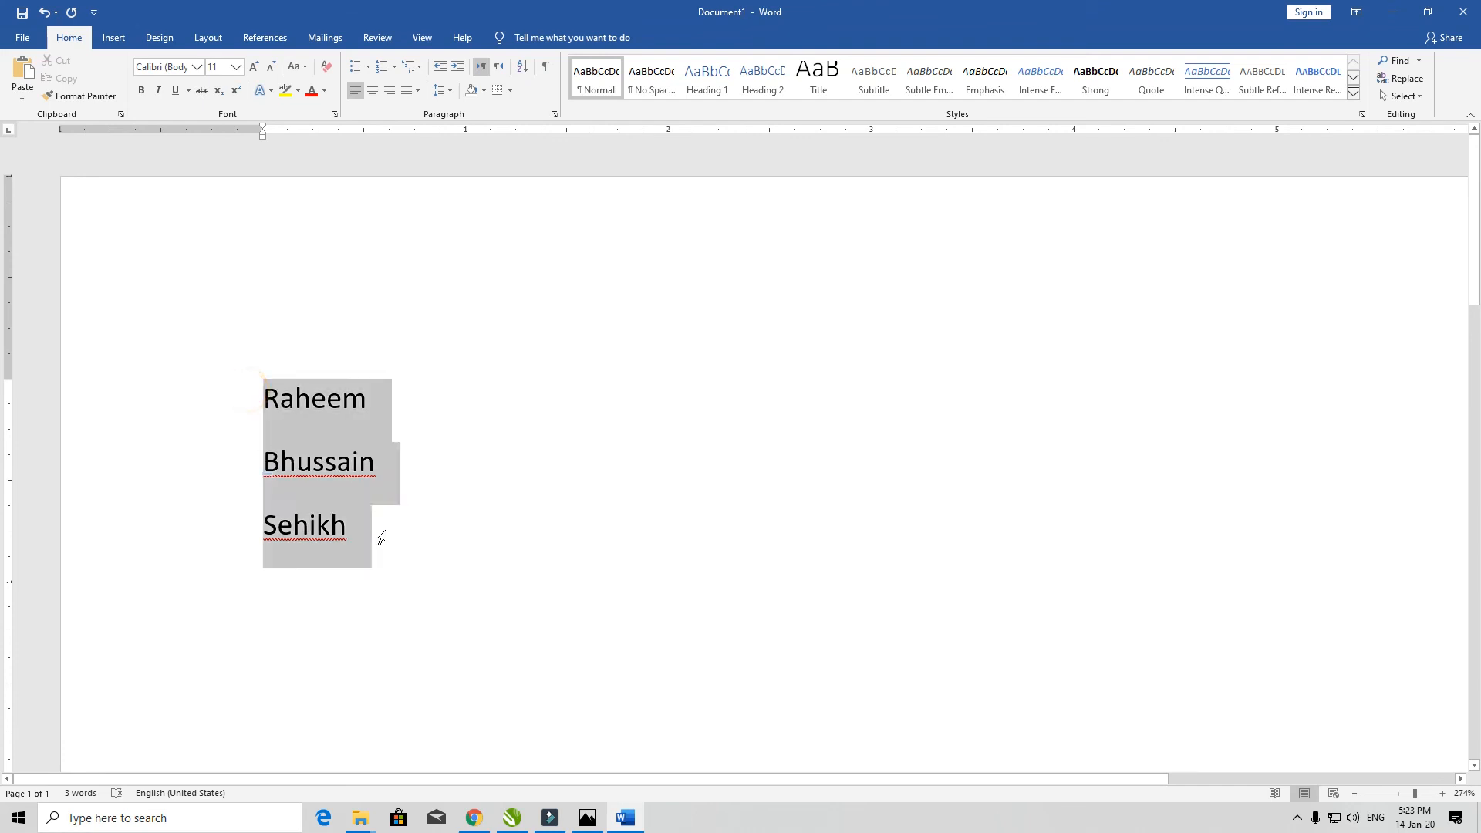
- Try line spacing values 1.0, 1.15, 1.5 and 2.0 on the three name lines
left_click(446, 88)
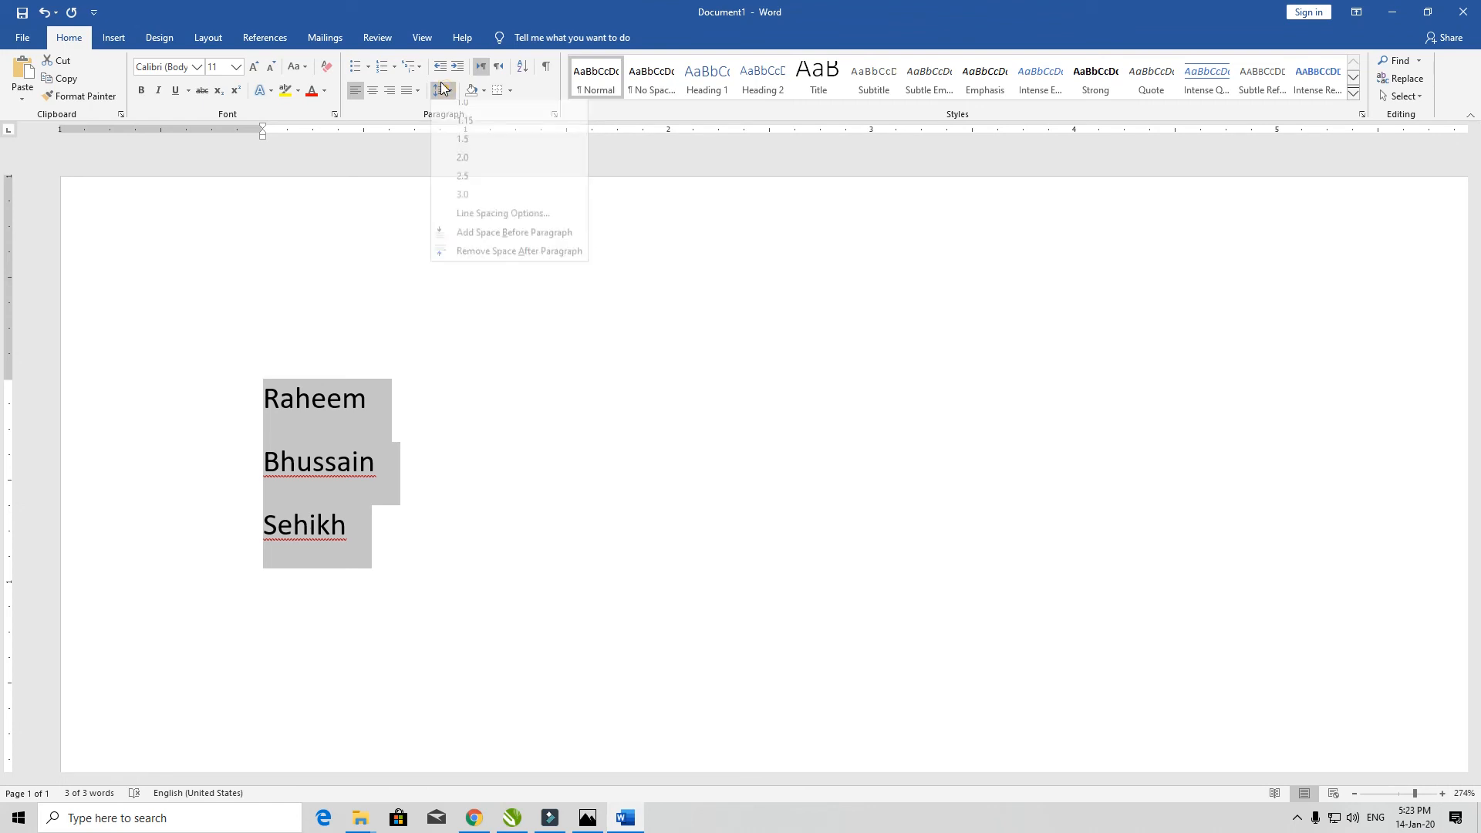
left_click(470, 116)
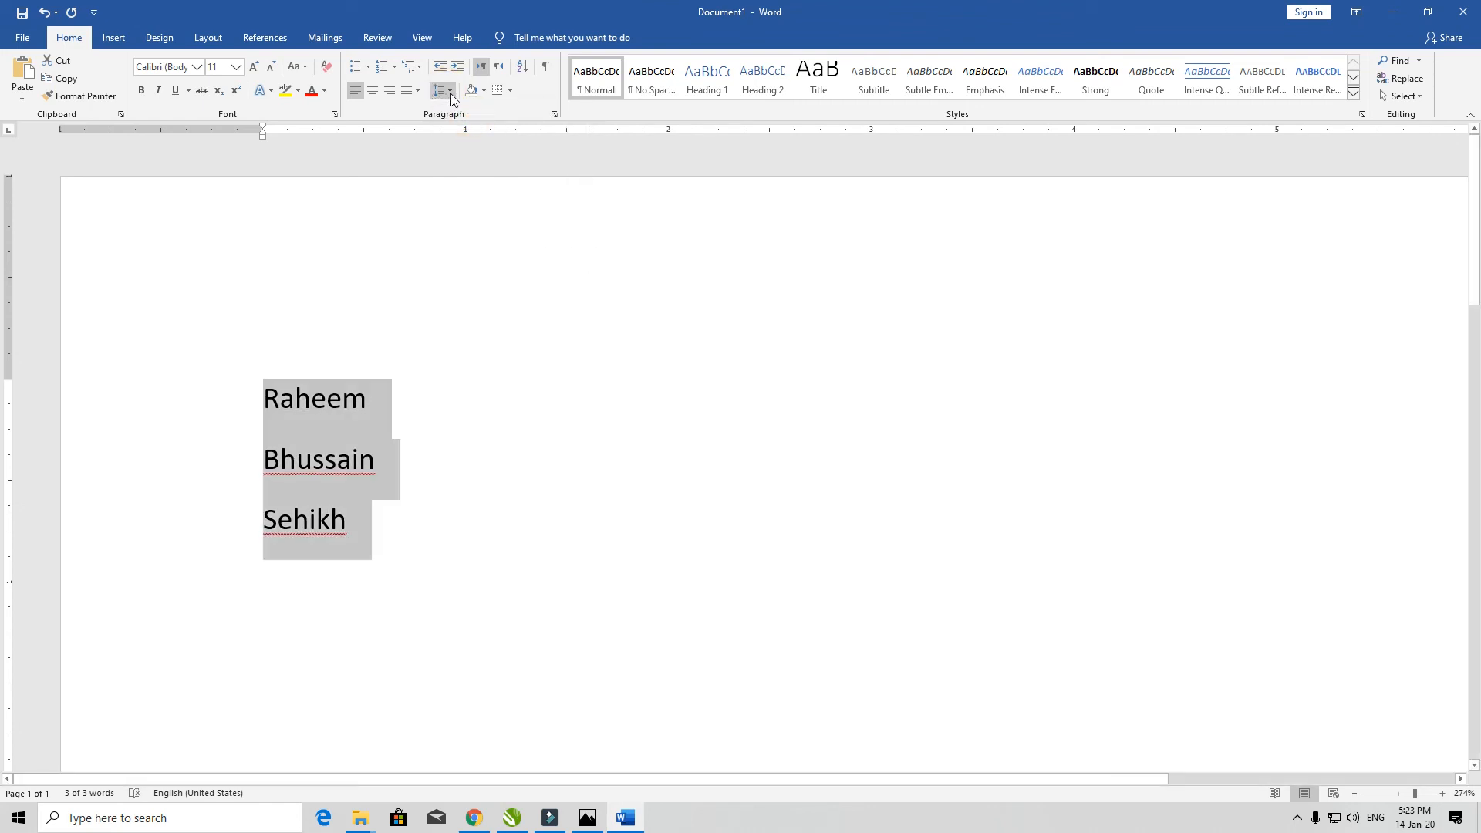
left_click(451, 91)
left_click(477, 131)
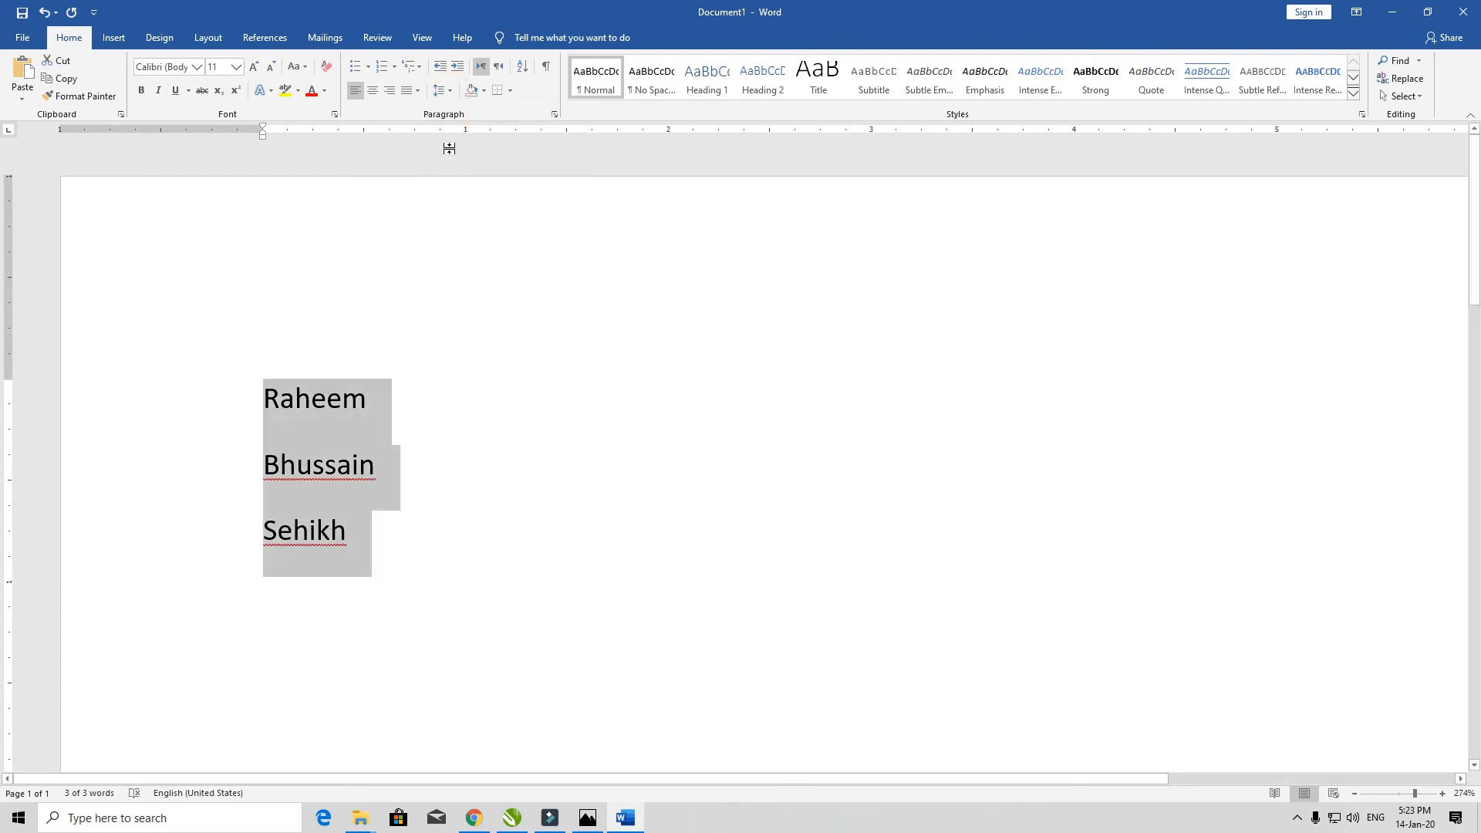
left_click(443, 90)
left_click(506, 148)
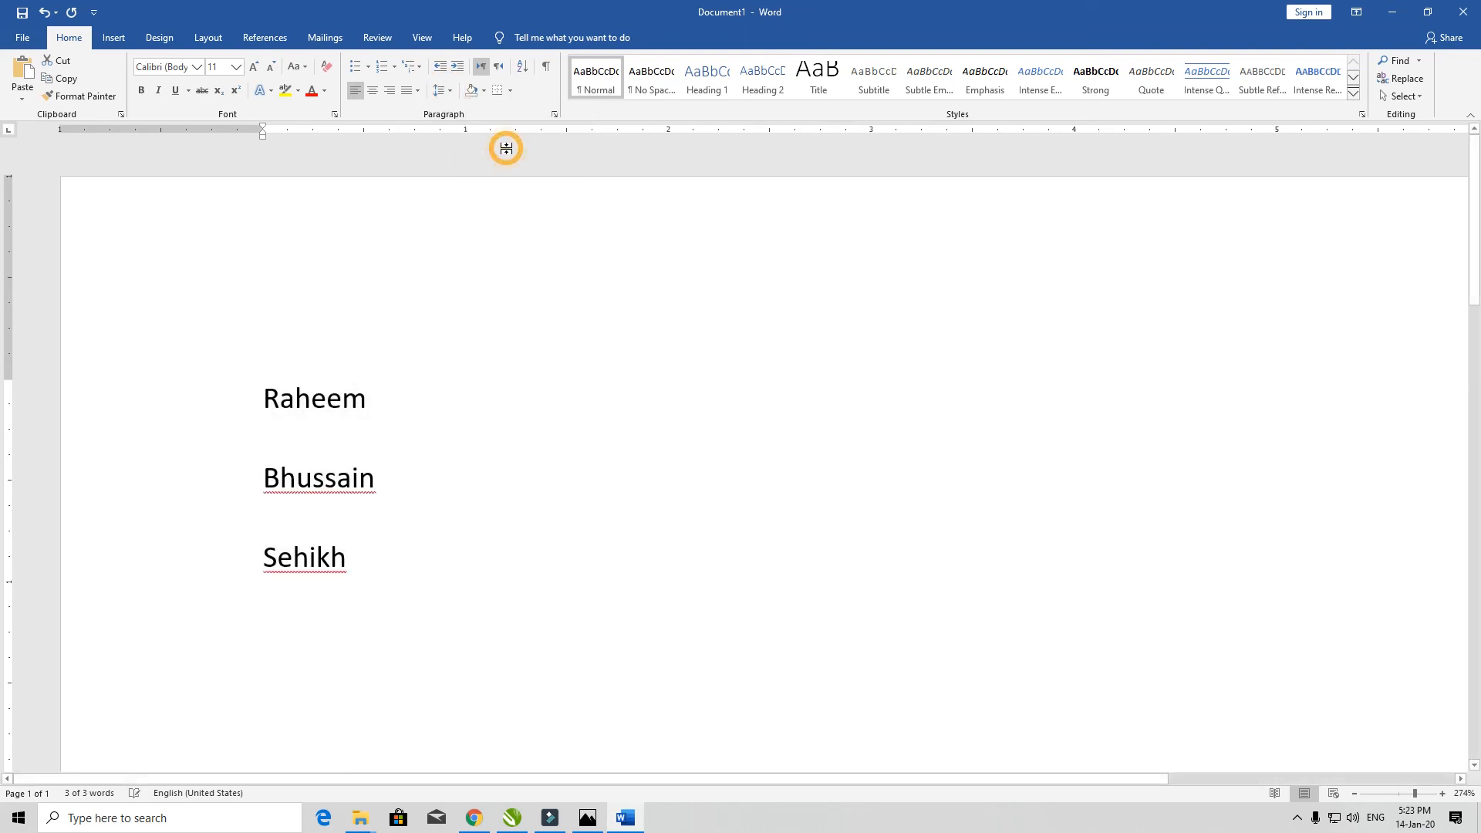
left_click(443, 90)
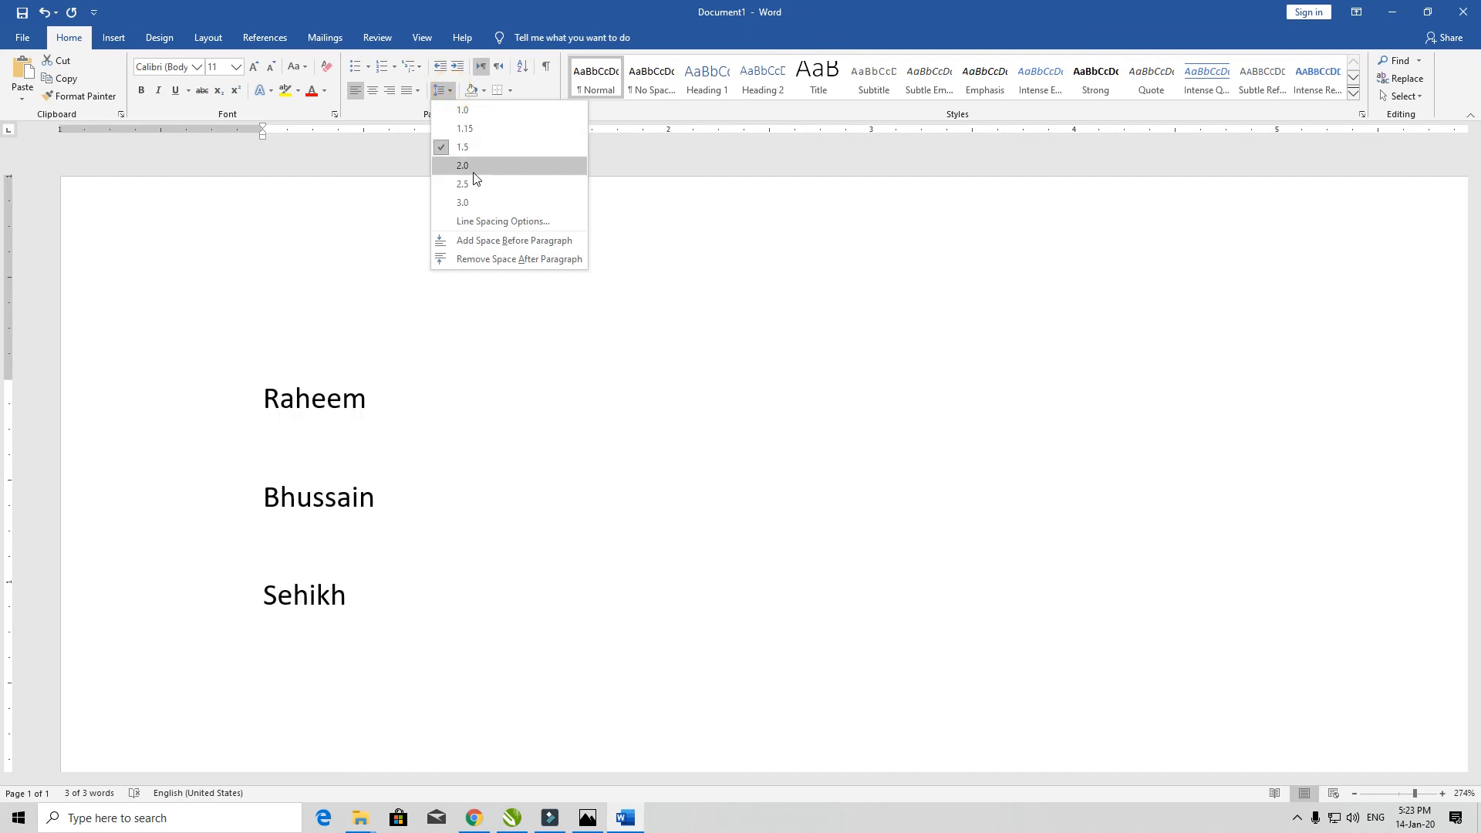
left_click(476, 165)
- Try 2.5 line spacing, close Line Spacing Options unchanged, then apply 3.0 spacing
left_click(443, 91)
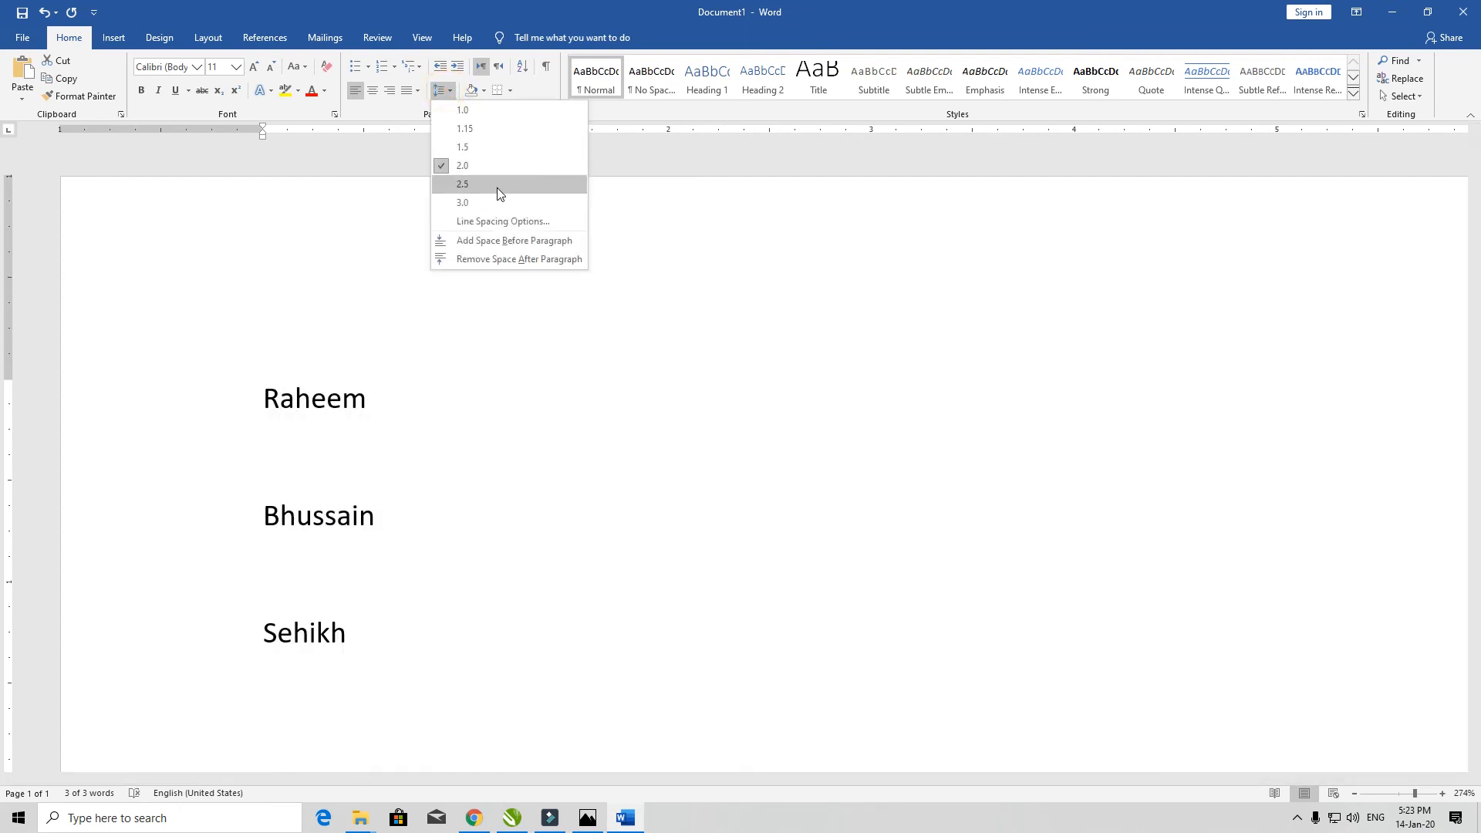
left_click(497, 186)
left_click(443, 91)
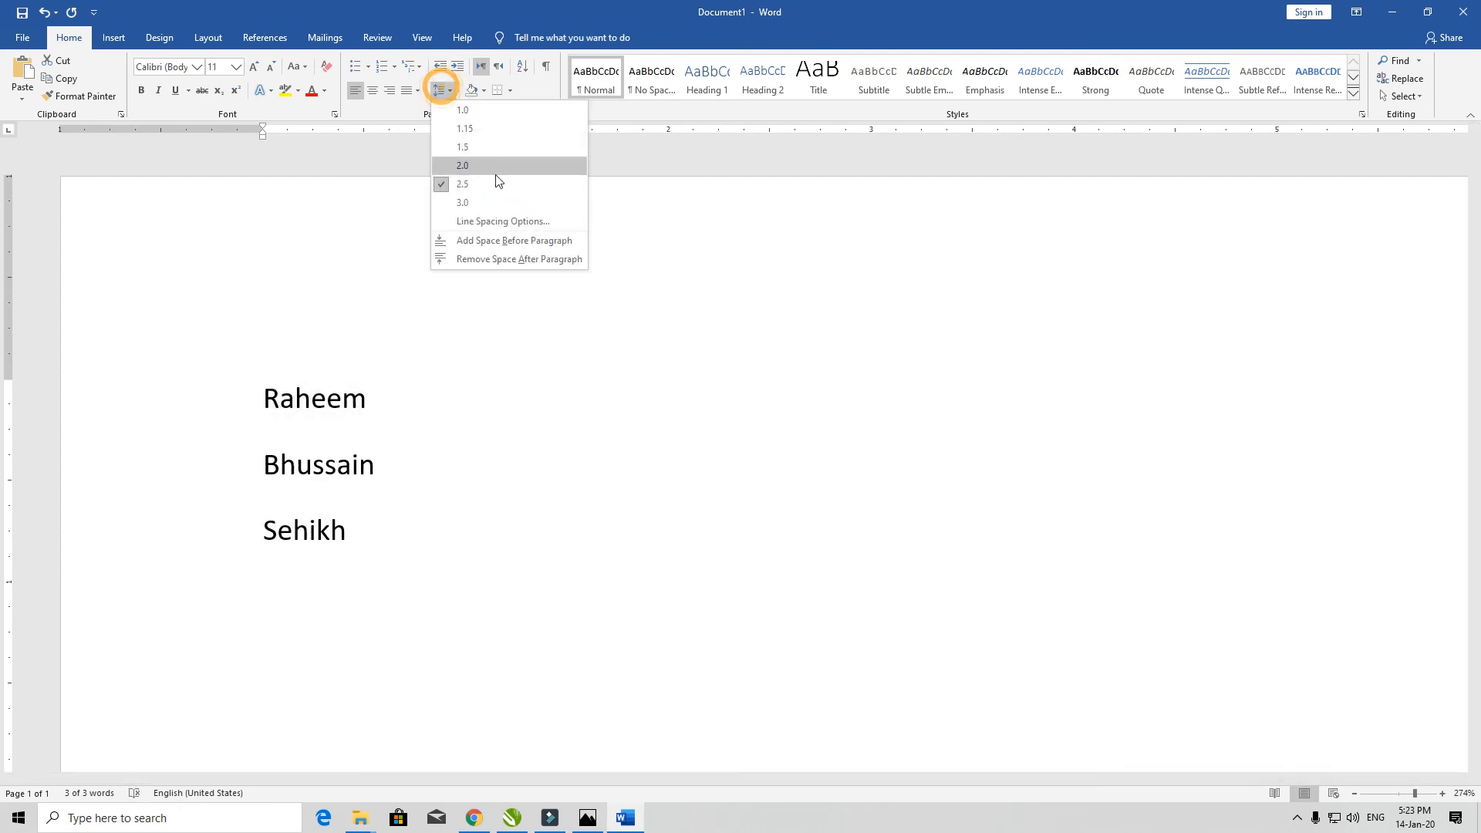
left_click(493, 222)
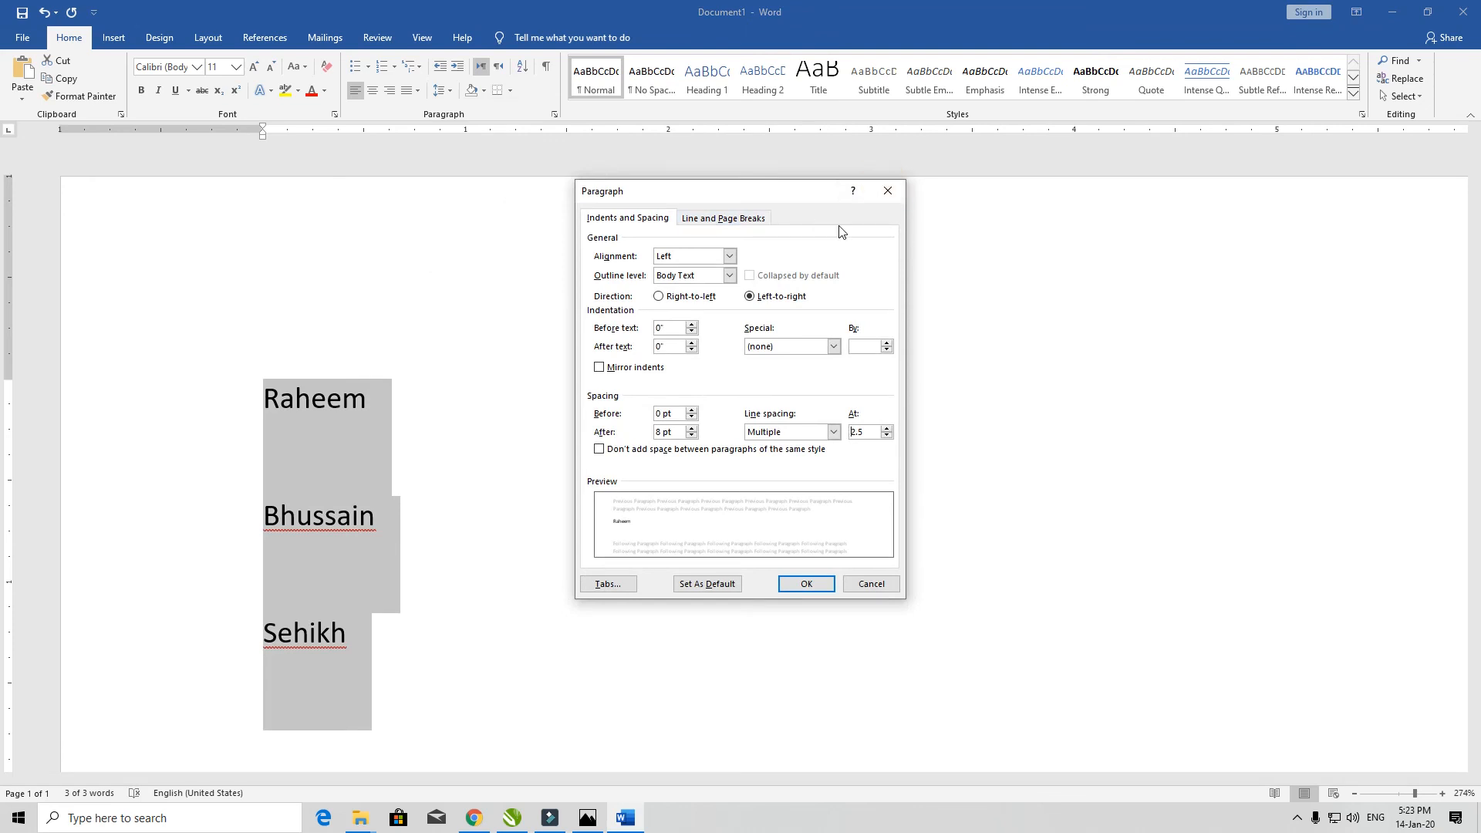
left_click(886, 191)
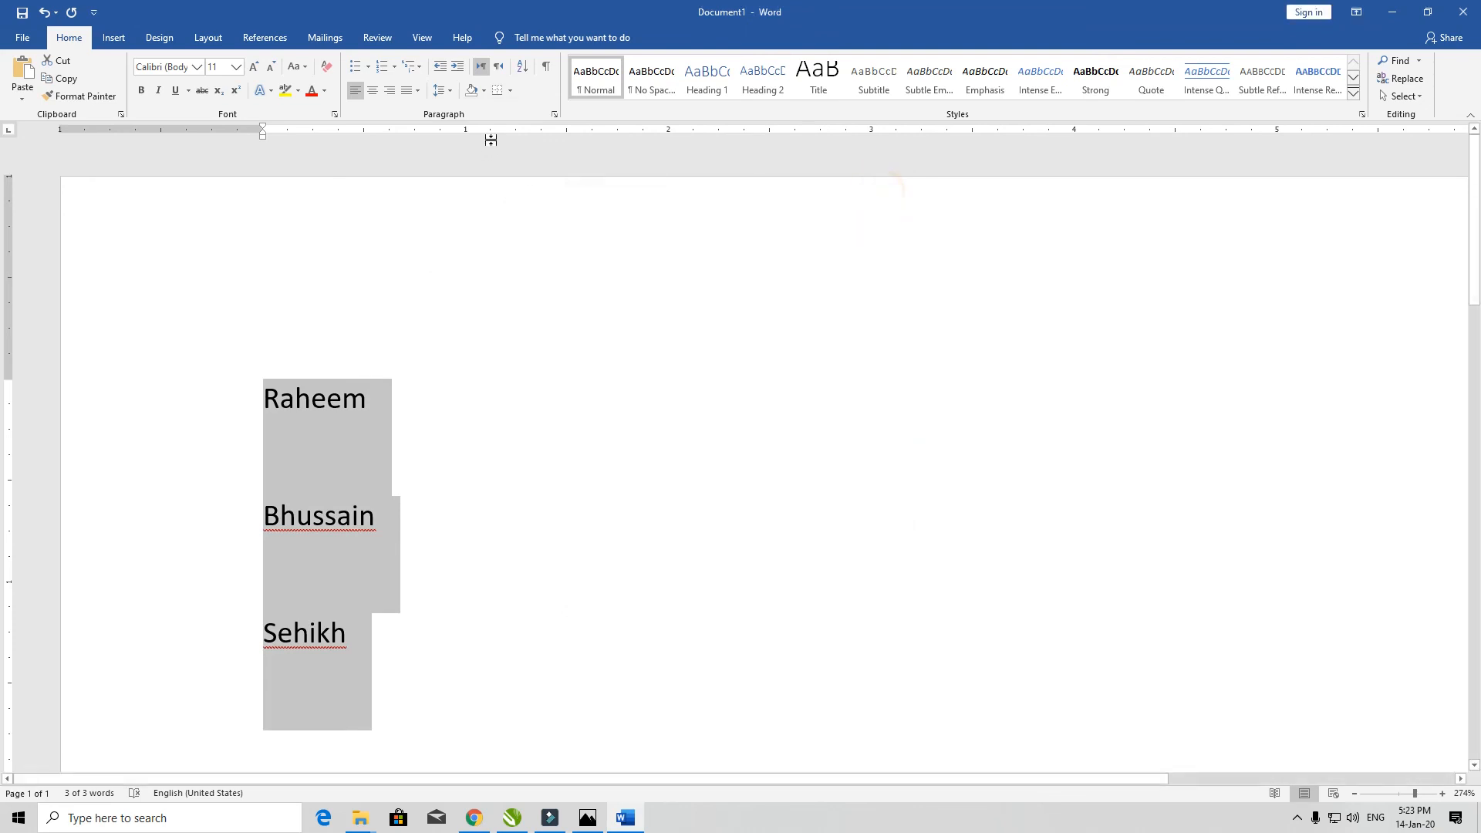
left_click(443, 91)
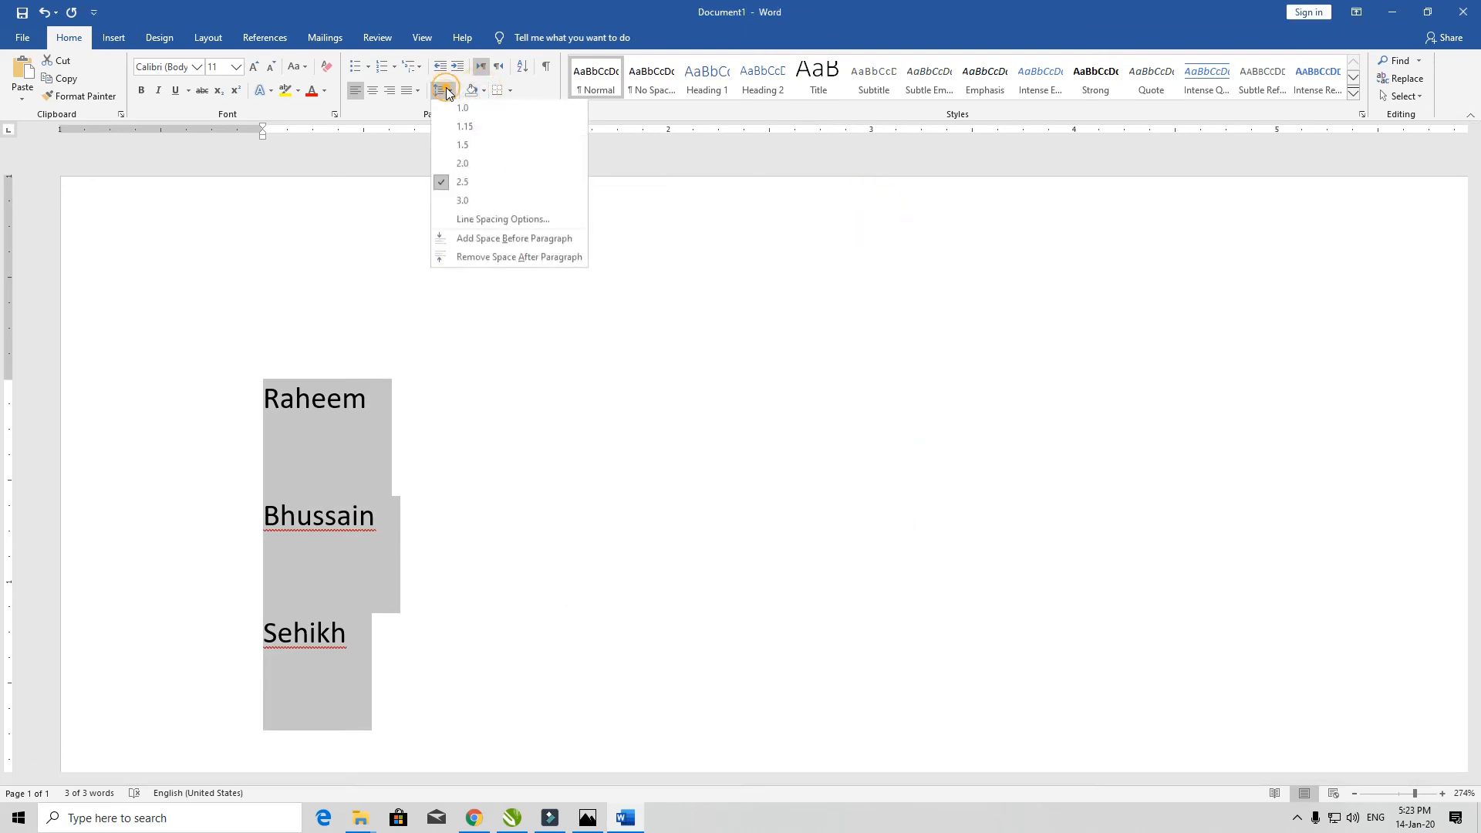
left_click(479, 205)
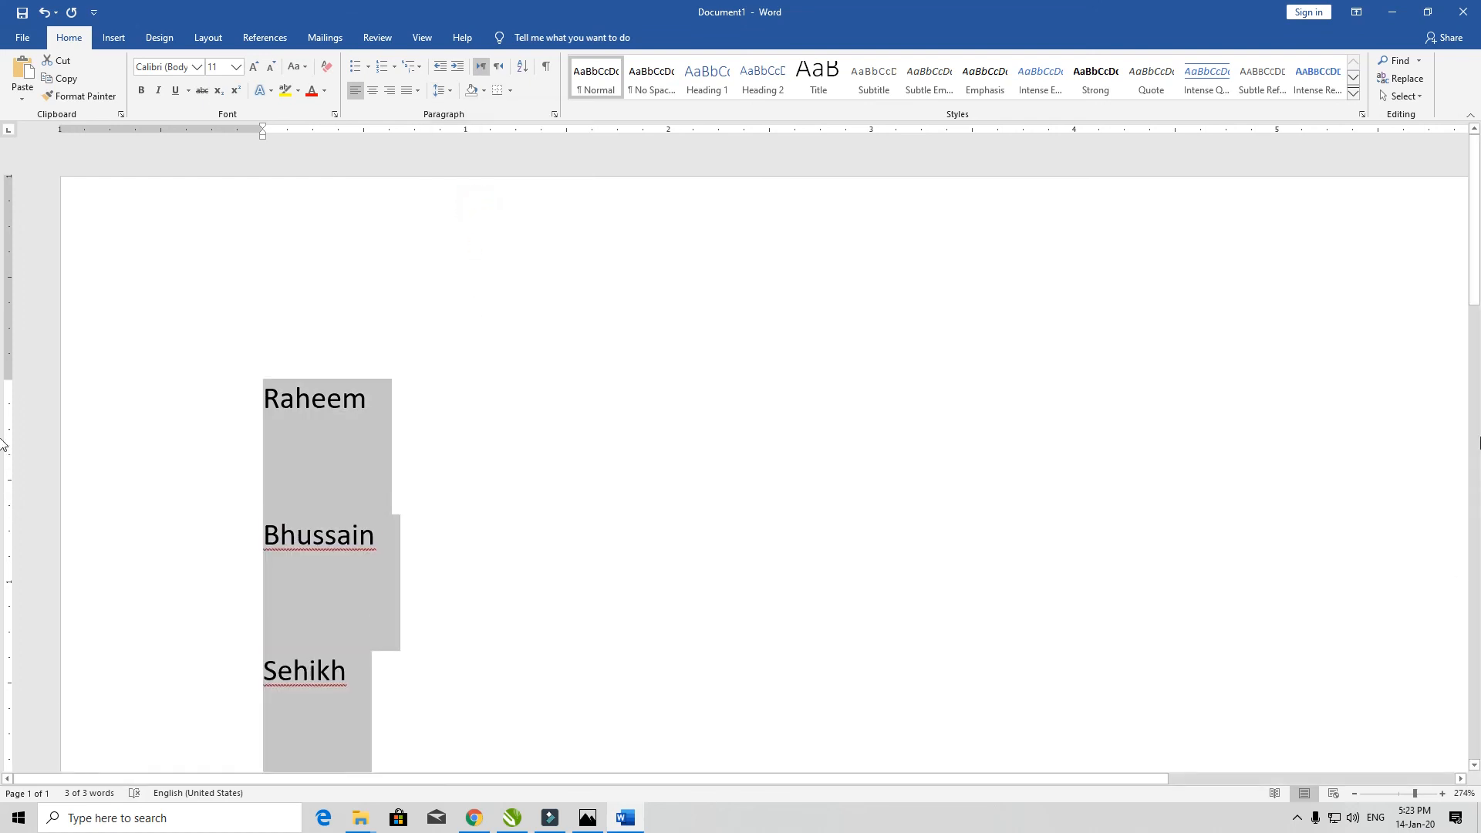
left_click_drag(1474, 286, 1476, 321)
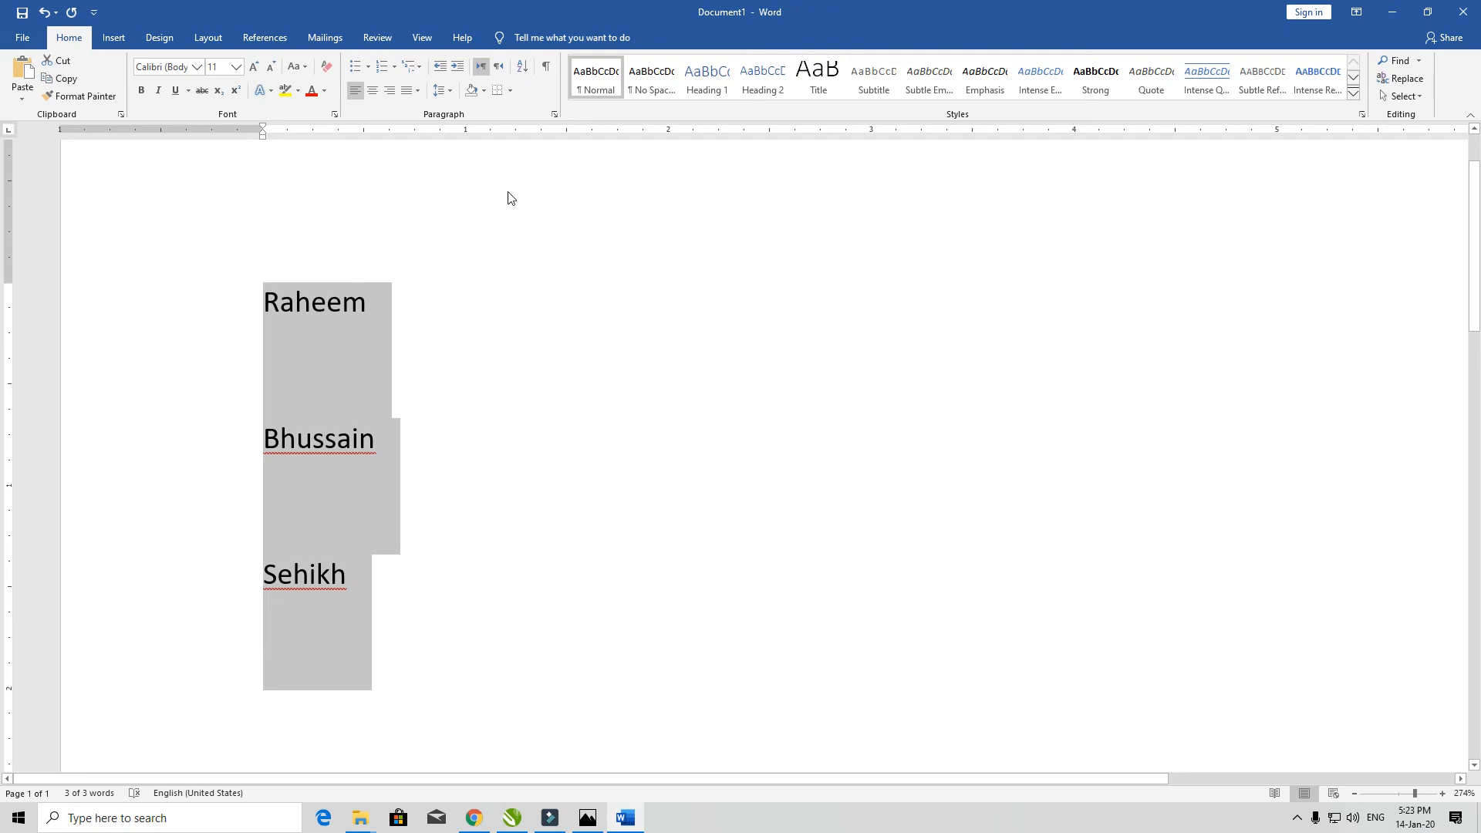
- Set the space after each paragraph to 0 pt in Line Spacing Options
left_click(444, 91)
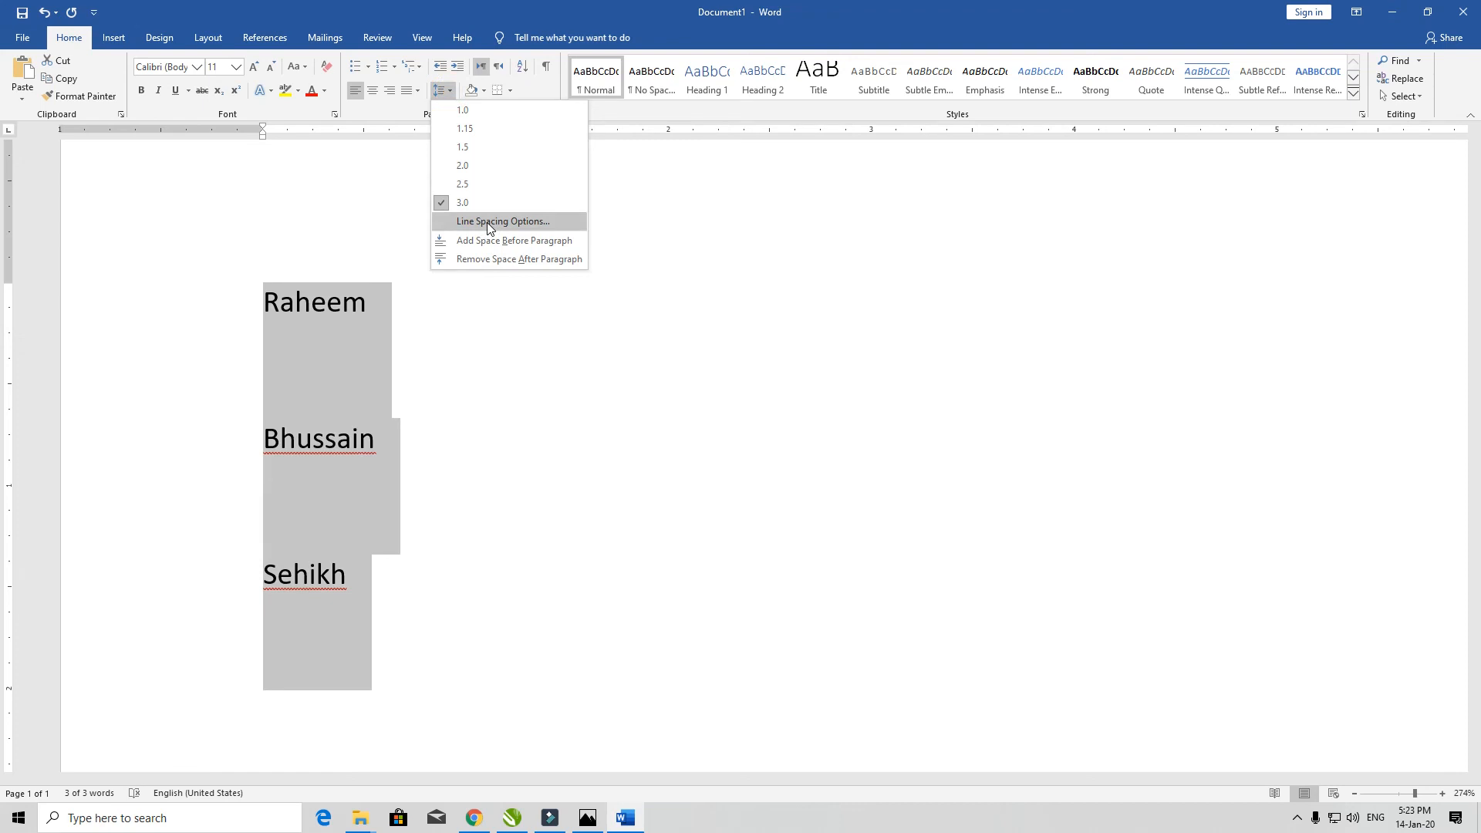
left_click(488, 222)
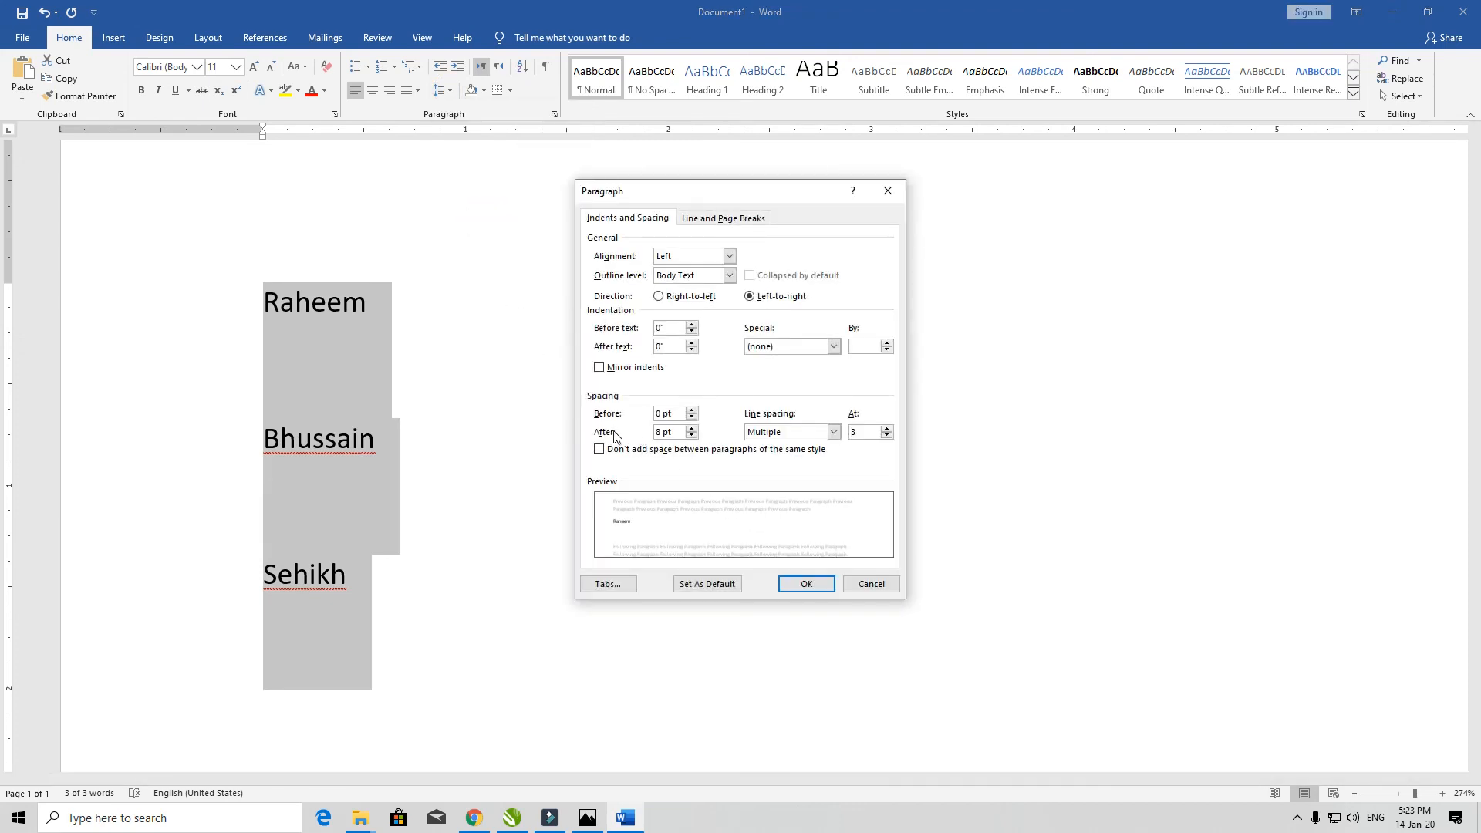
left_click(691, 435)
left_click(691, 435)
left_click(807, 584)
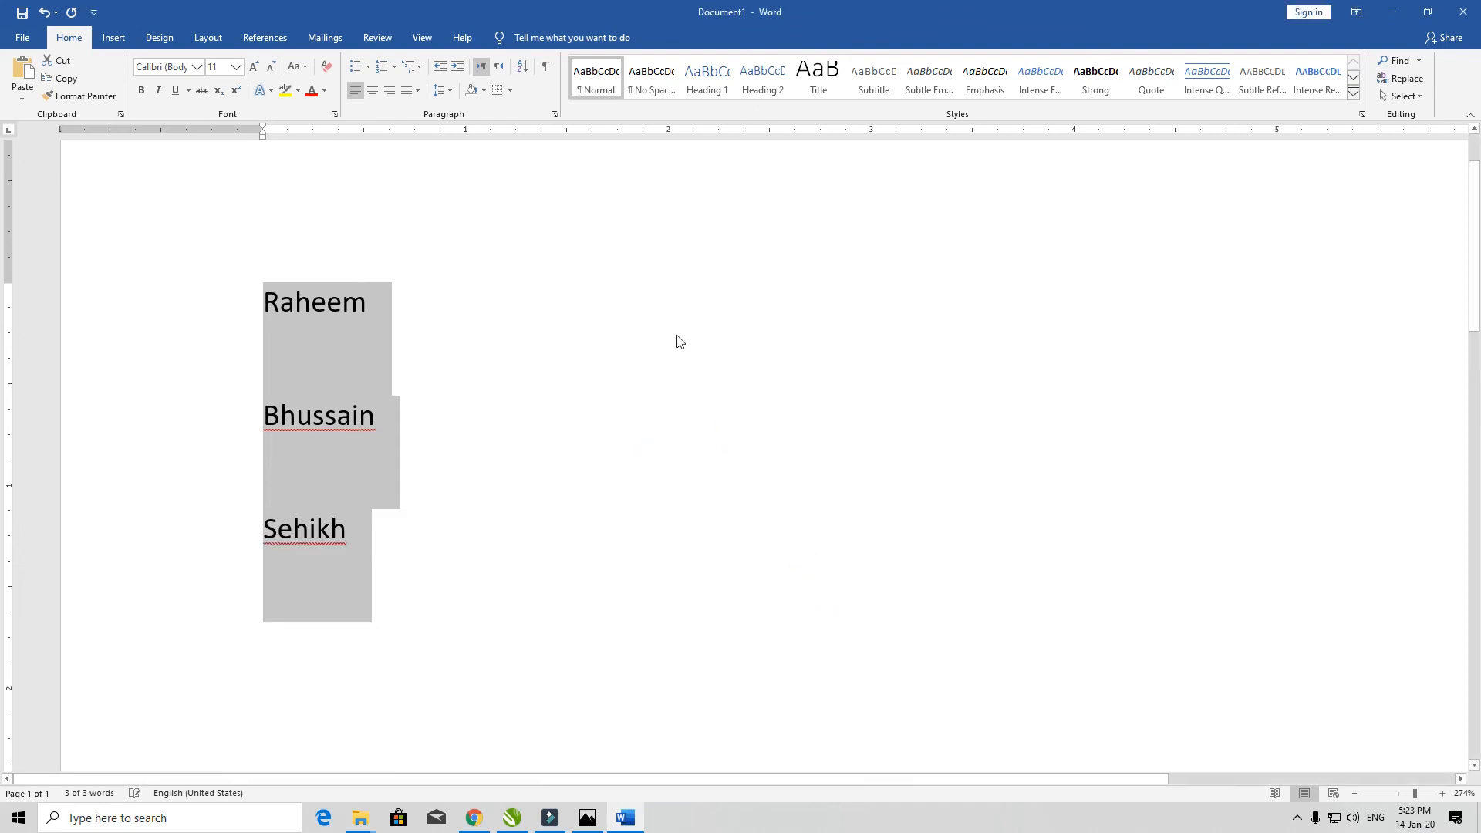
- Set the name lines to single 1.0 line spacing
left_click(443, 91)
left_click(460, 107)
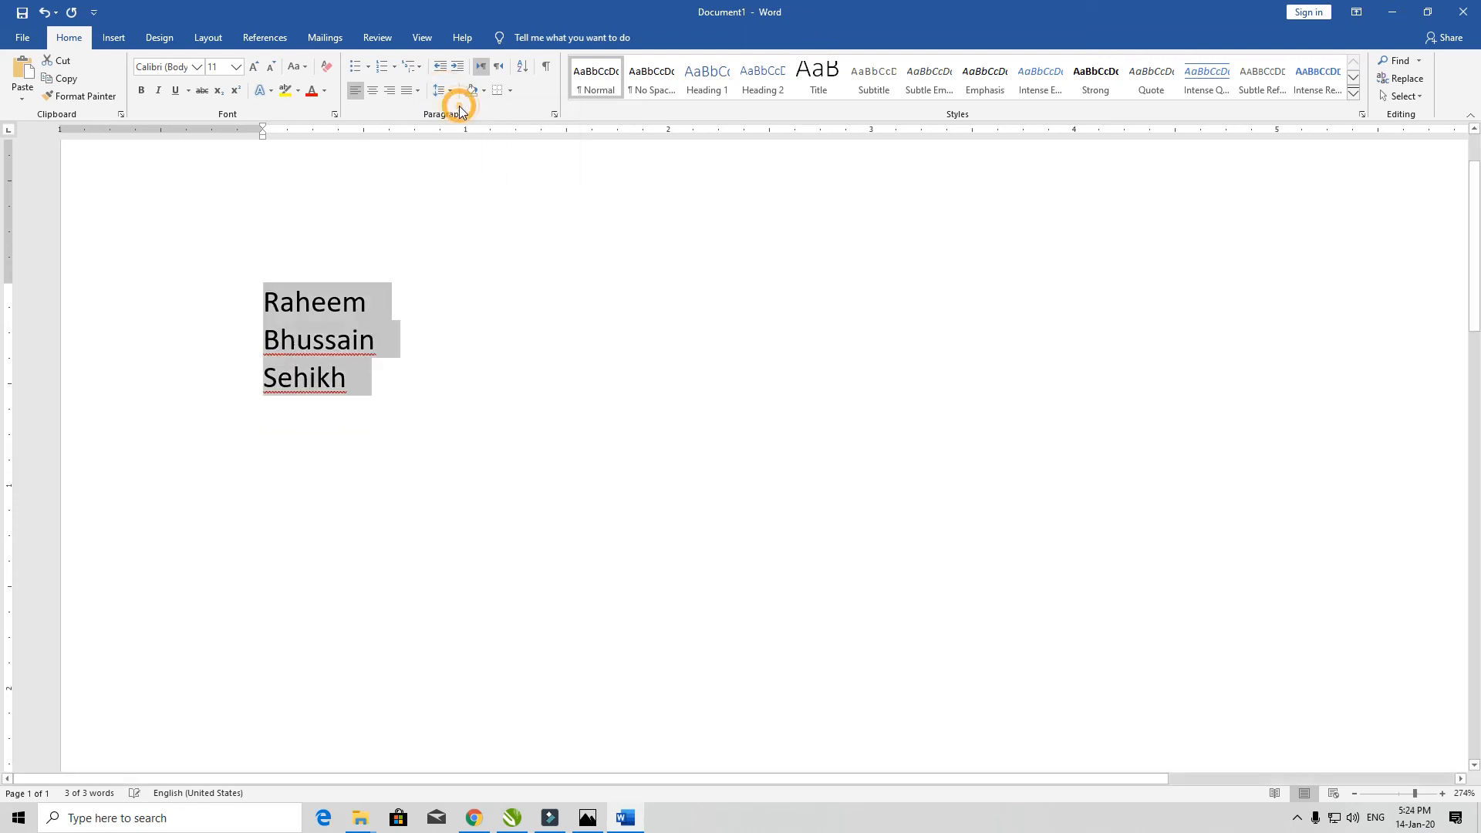
left_click(443, 94)
left_click(460, 108)
left_click(455, 91)
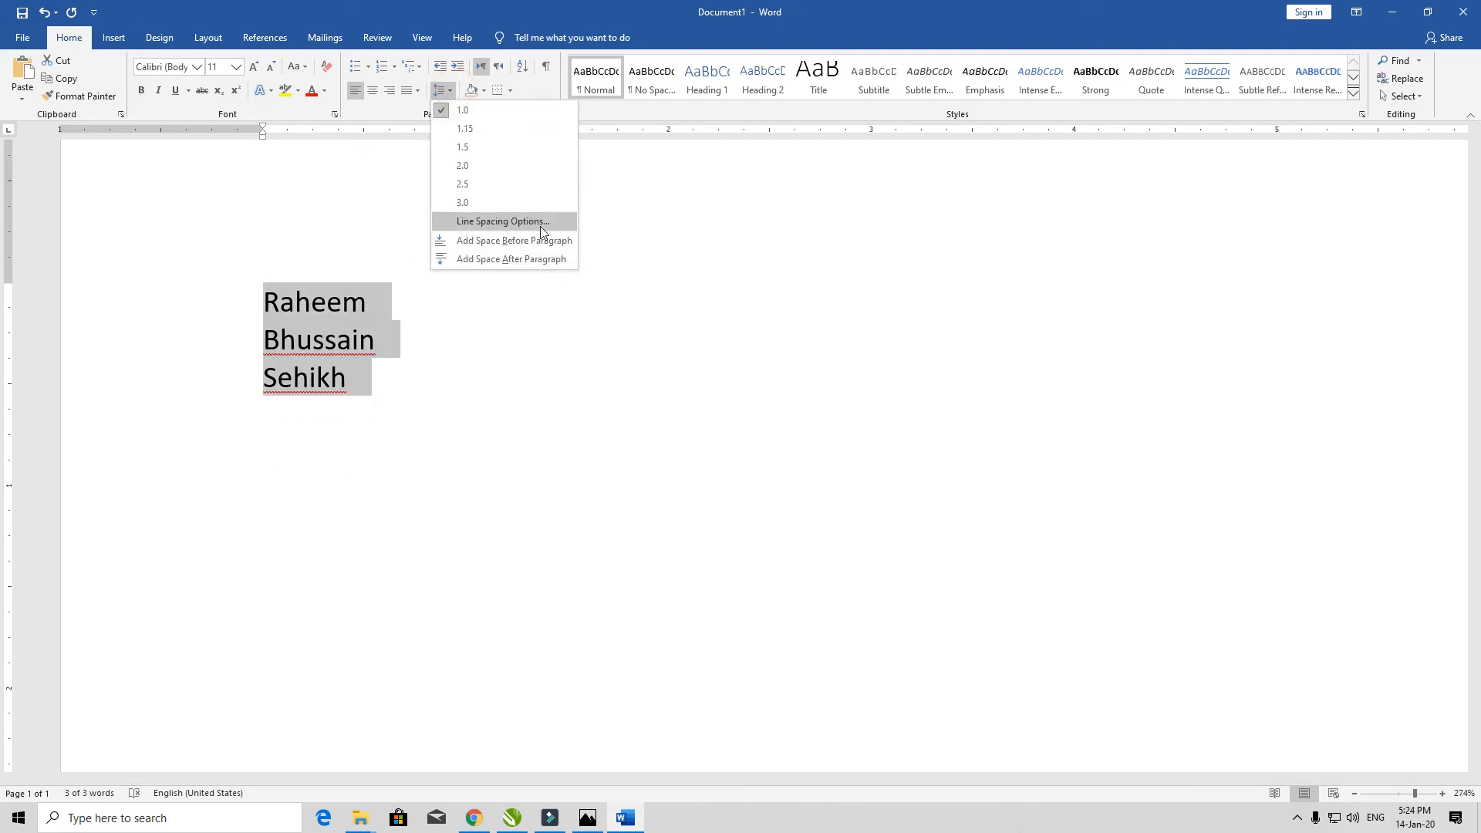
left_click(688, 191)
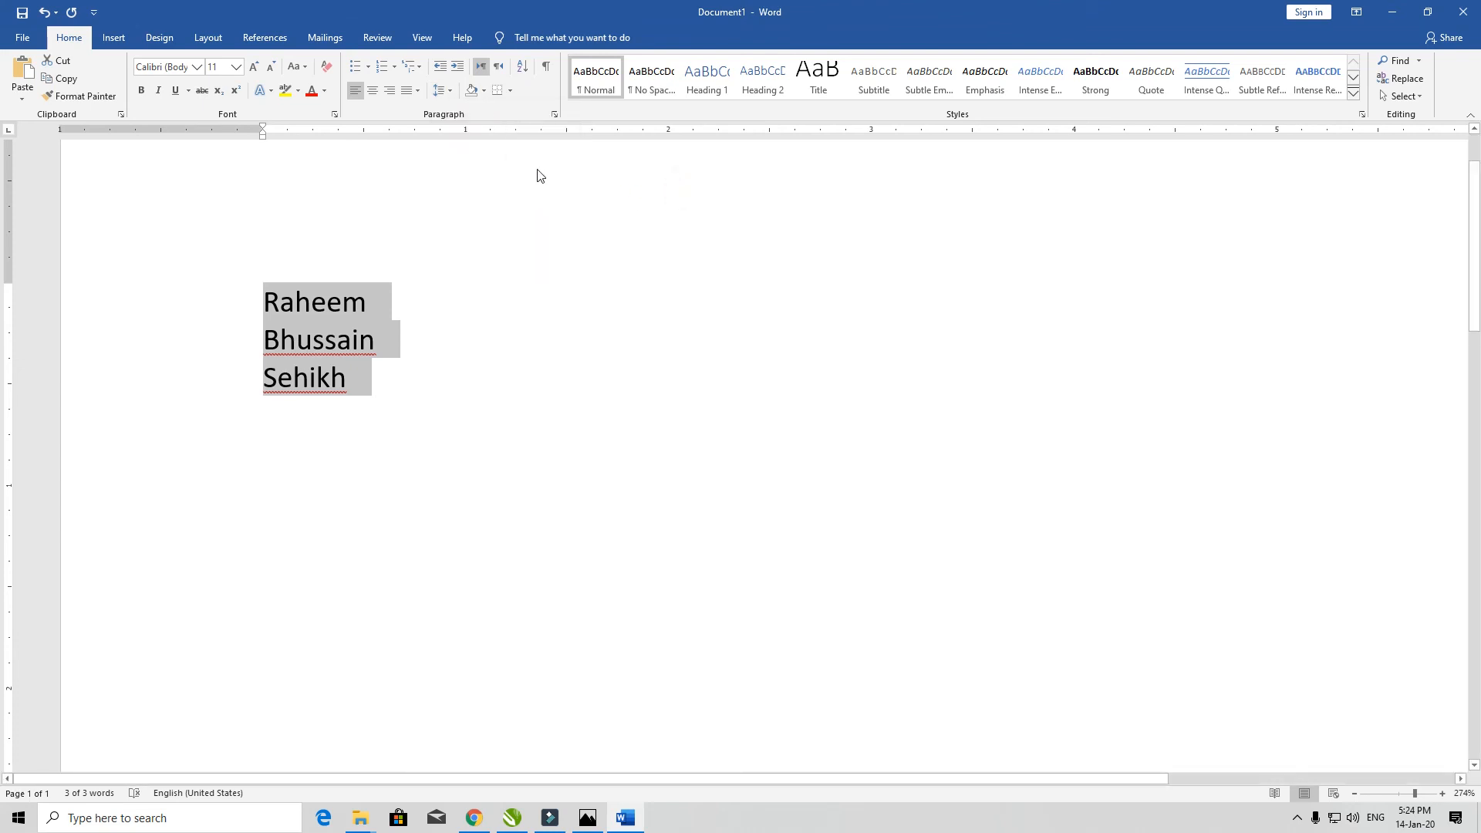
- Preview the paragraph Shading colours without applying one
left_click(483, 91)
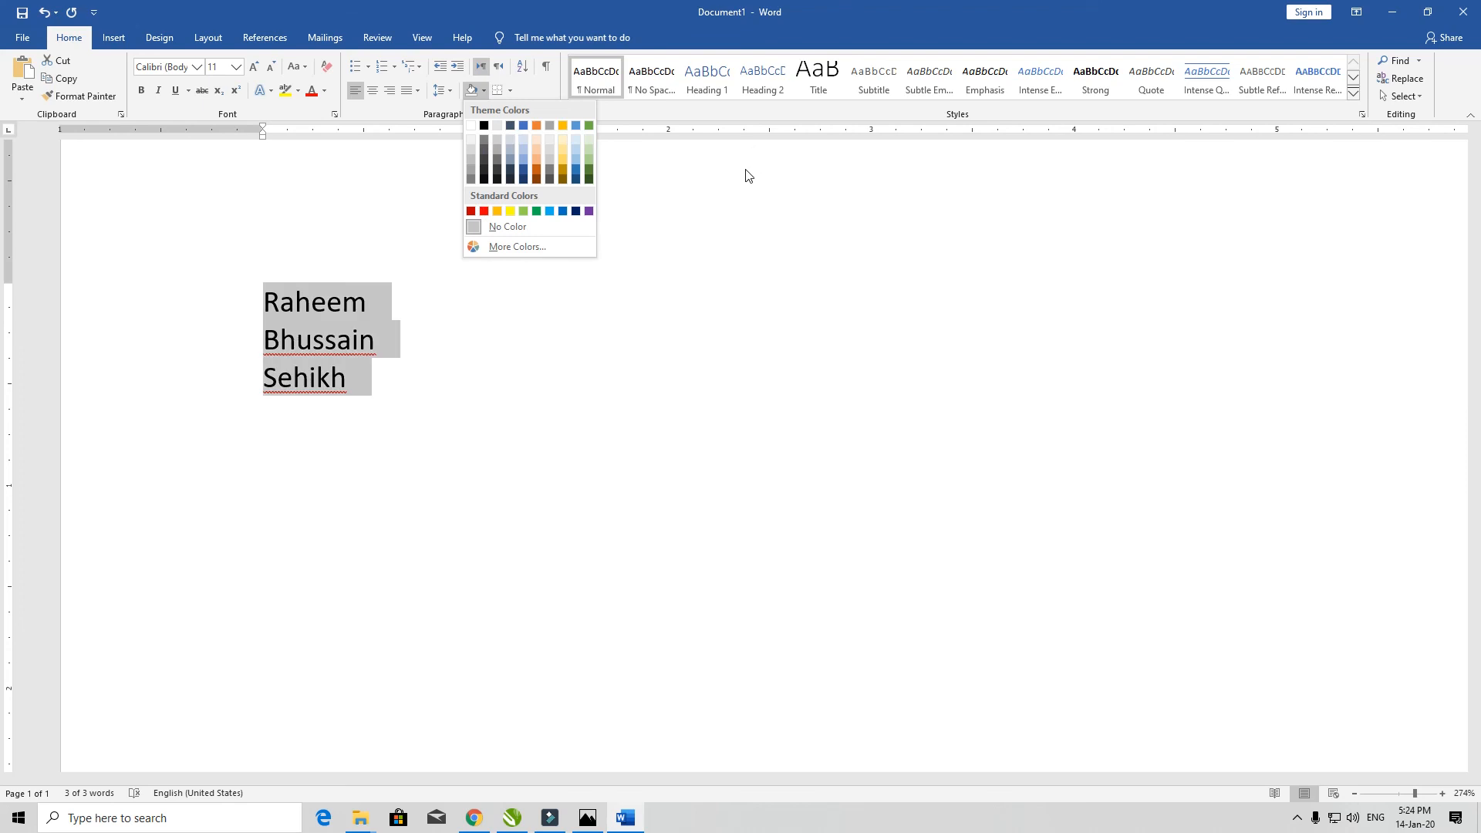
left_click(739, 180)
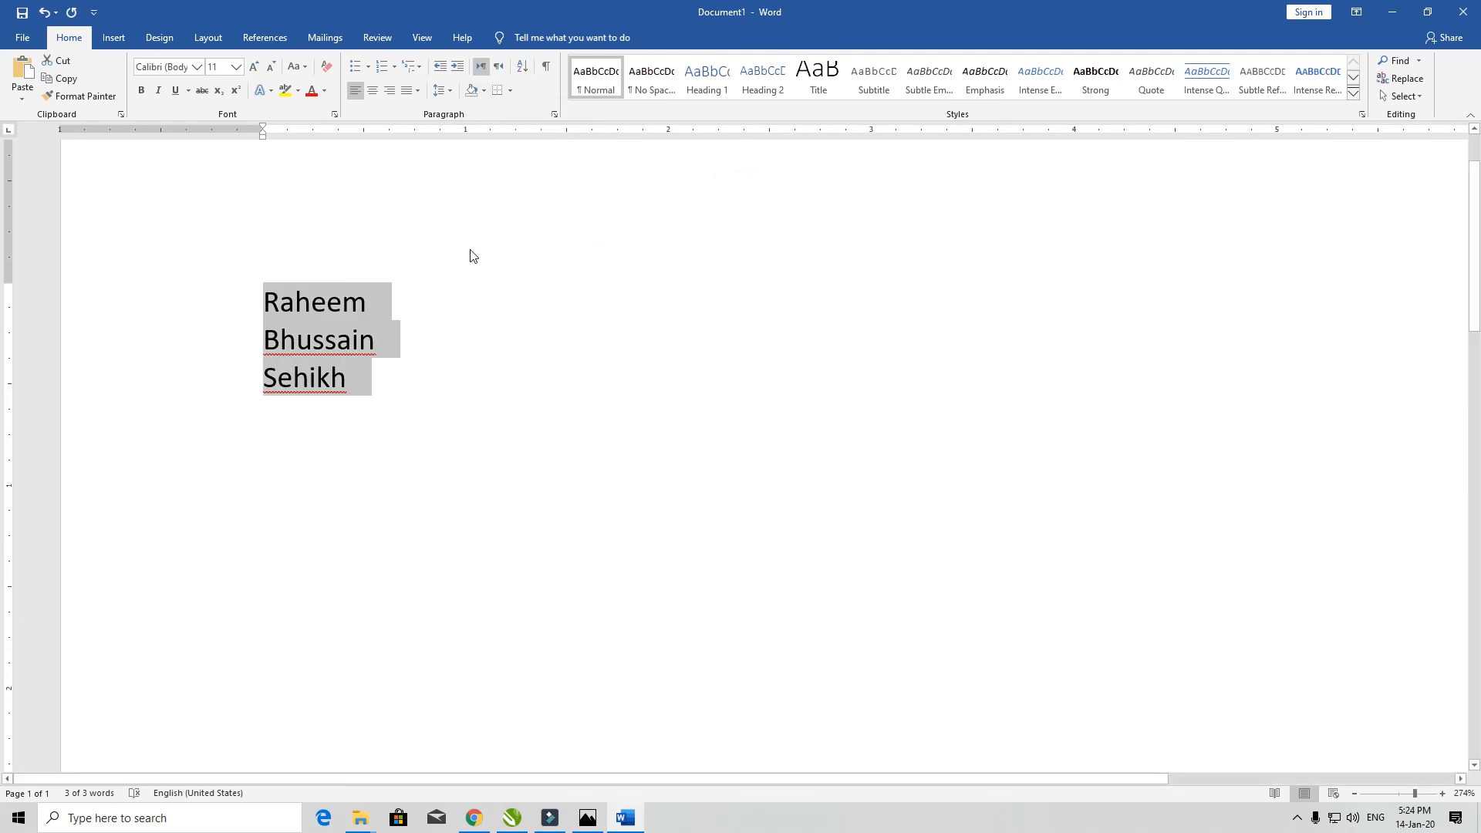
scroll(543, 340, "down", 12)
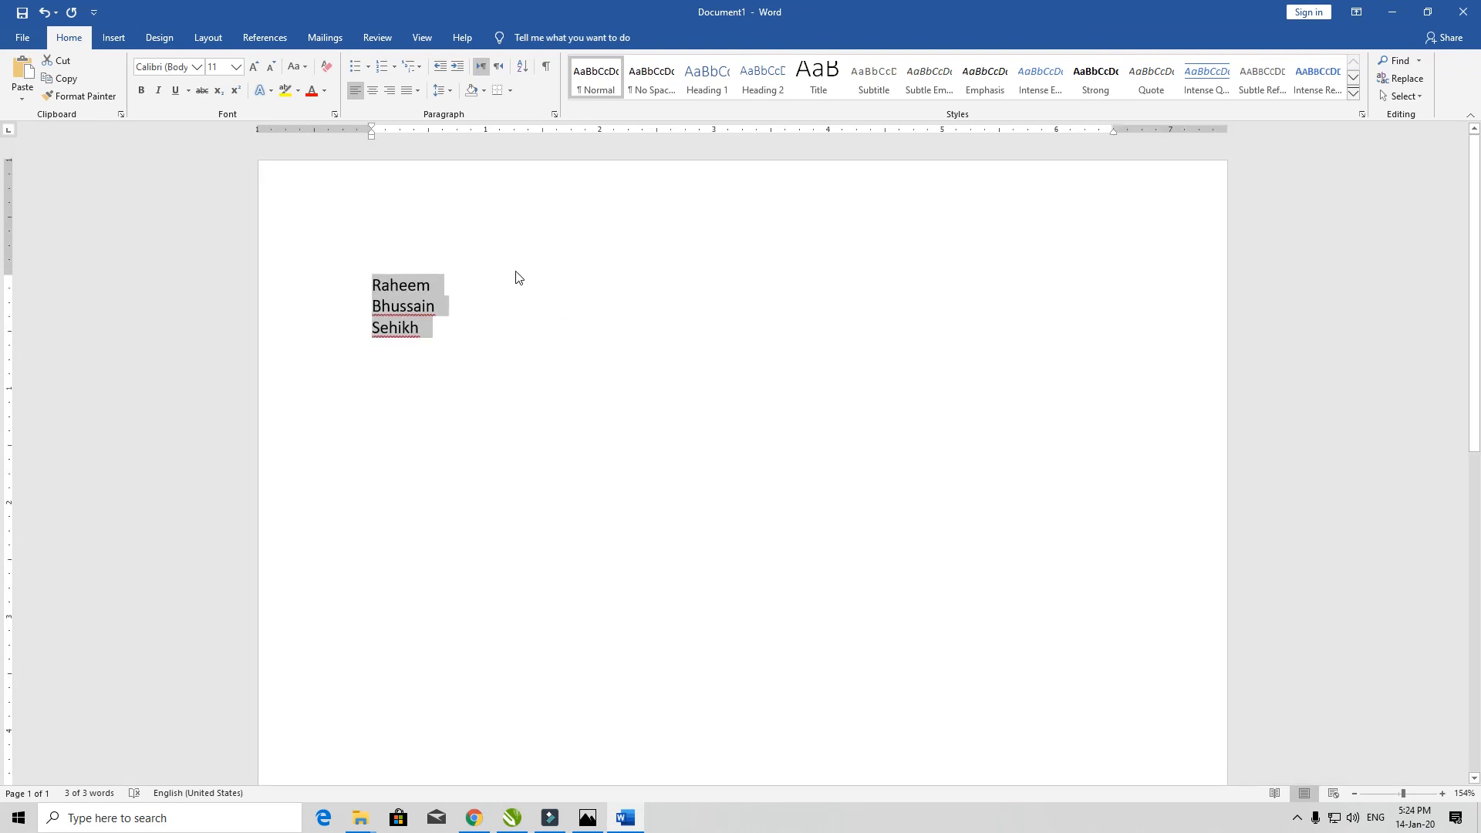
- Delete the three selected name lines, leaving shading unchanged
key("Delete")
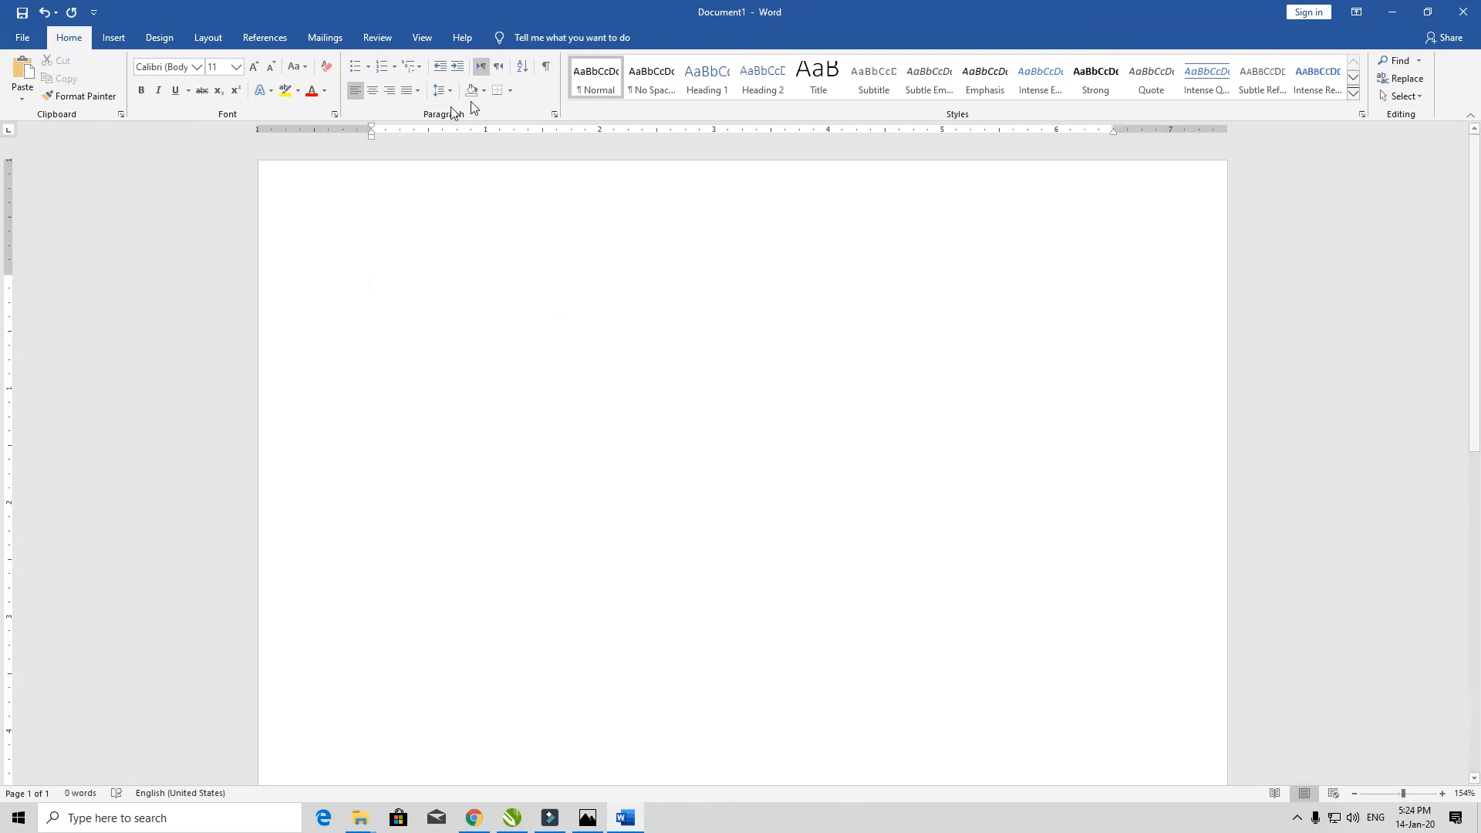
left_click(484, 91)
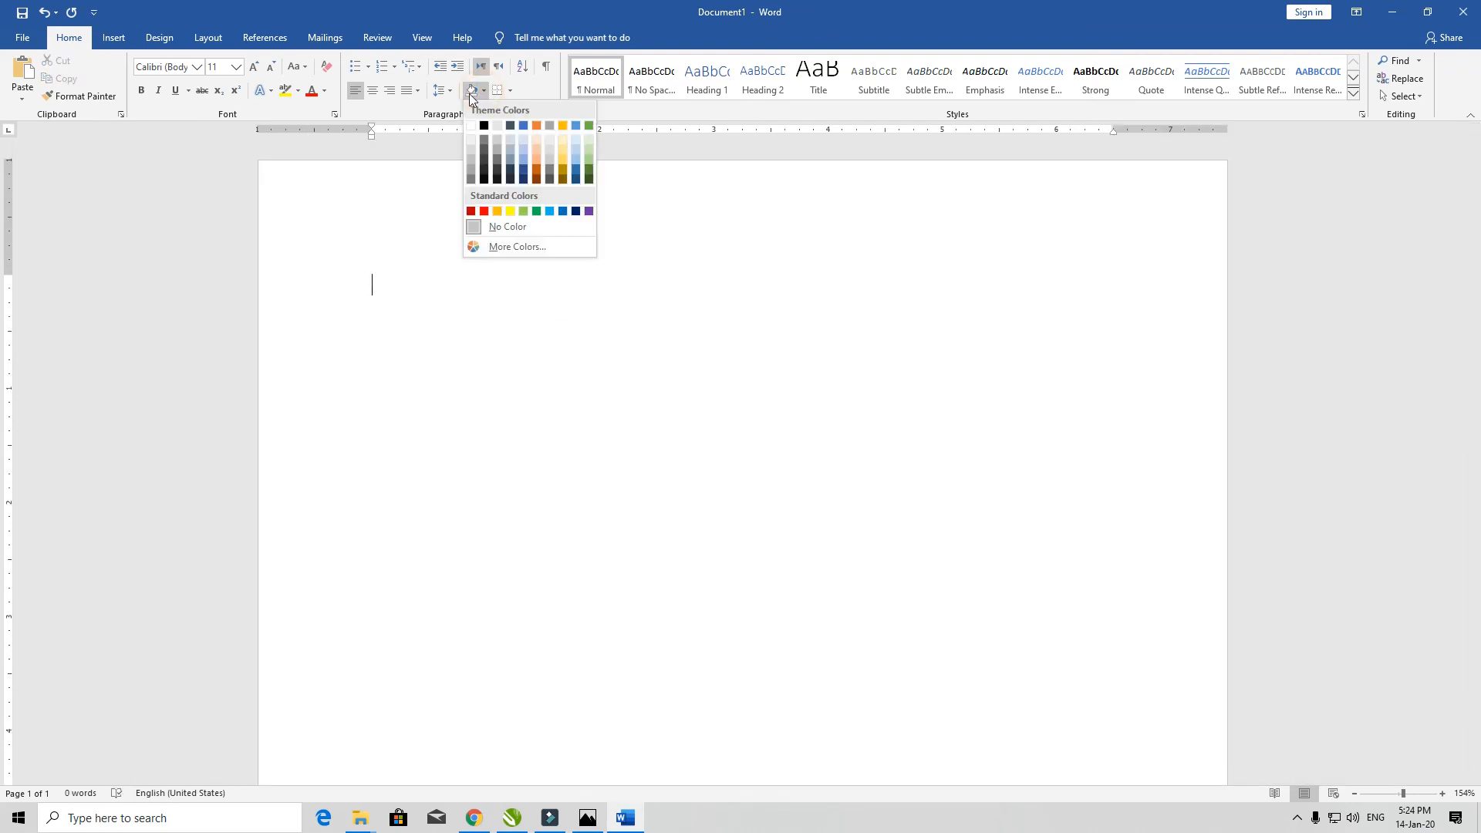
left_click(586, 278)
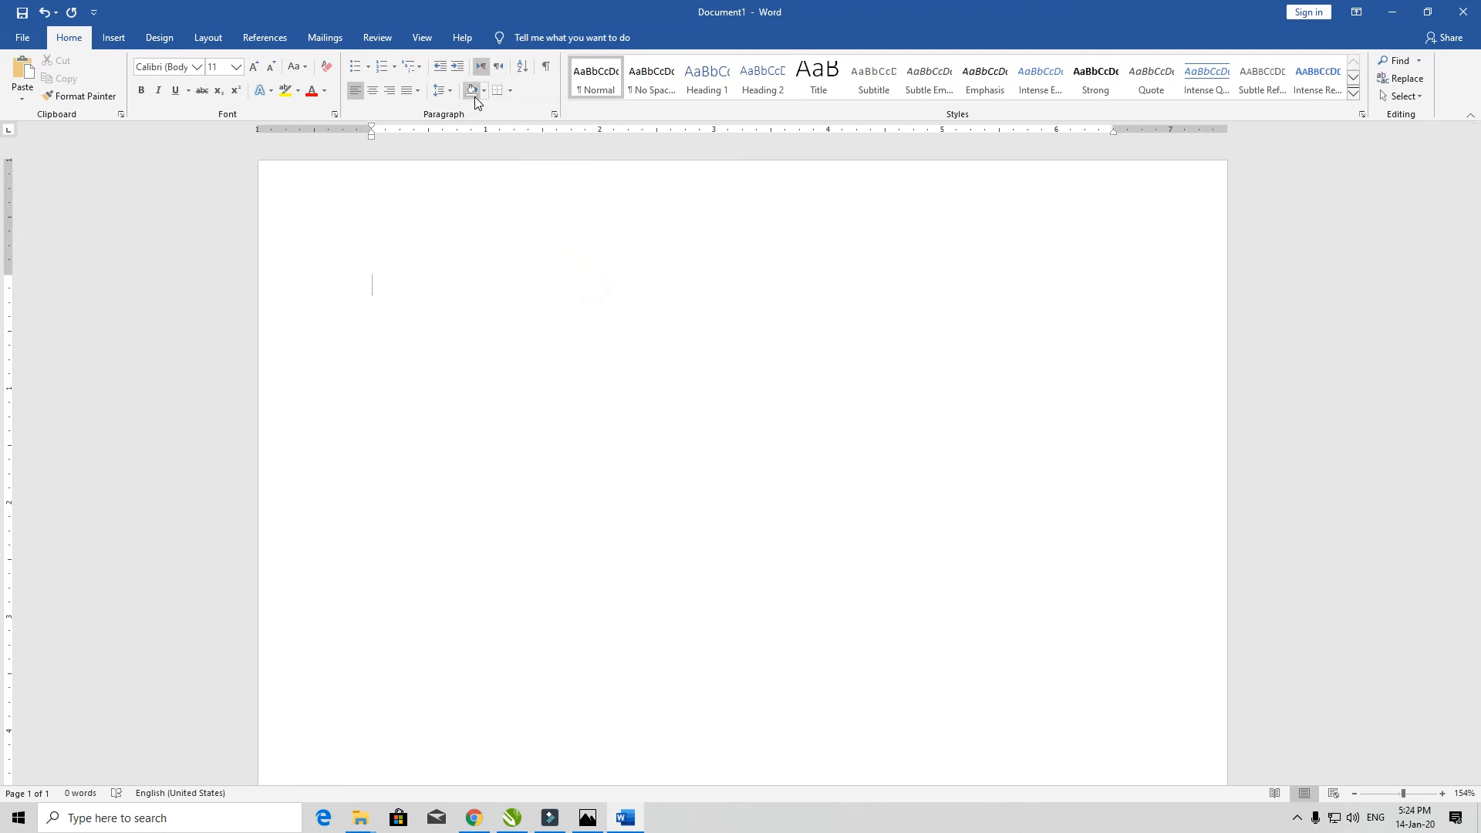
- Type a person's name on the empty page and give its paragraph red shading
left_click(338, 265)
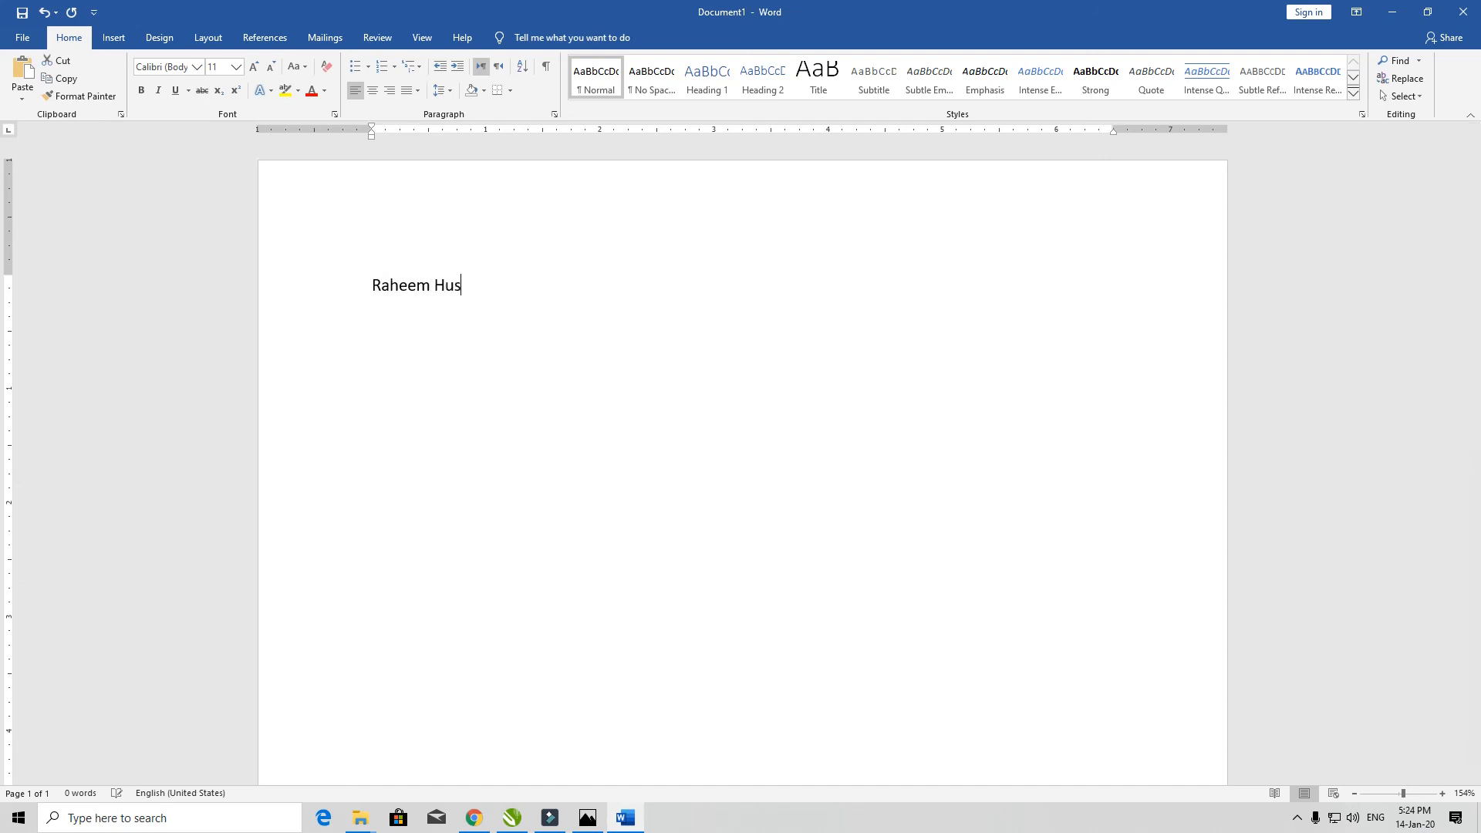
left_click(342, 260)
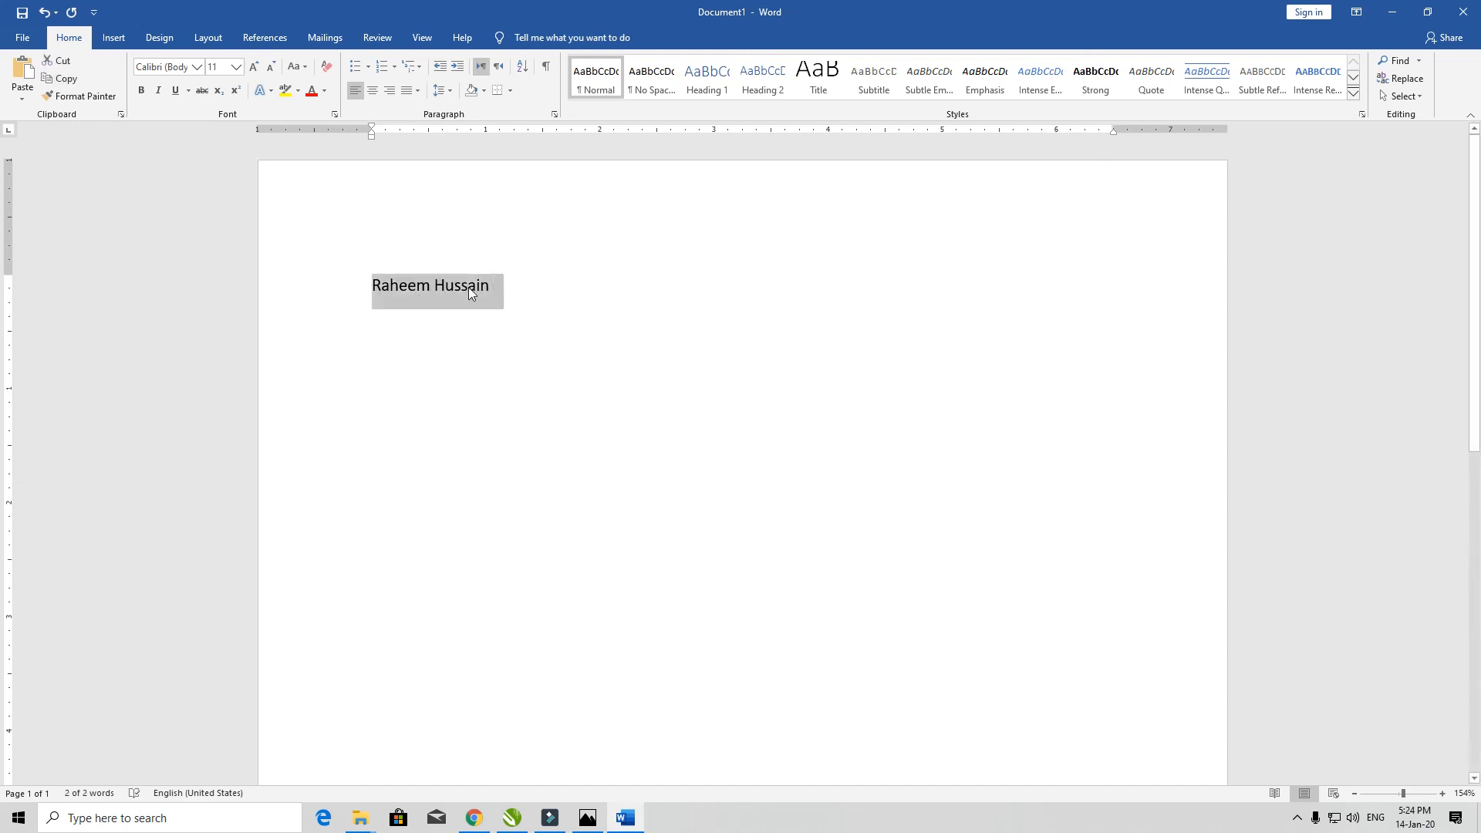
left_click(482, 92)
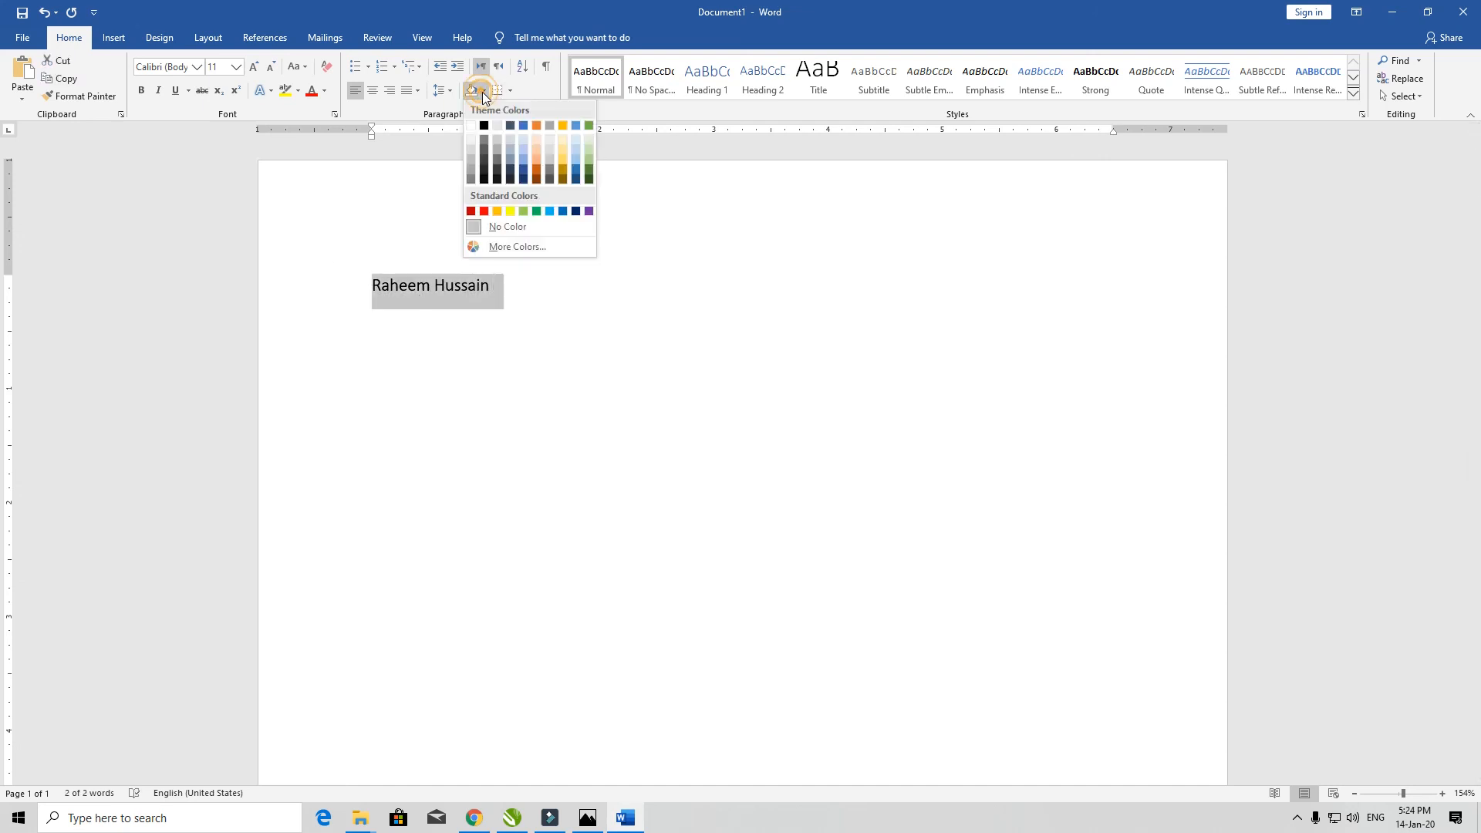
left_click(485, 212)
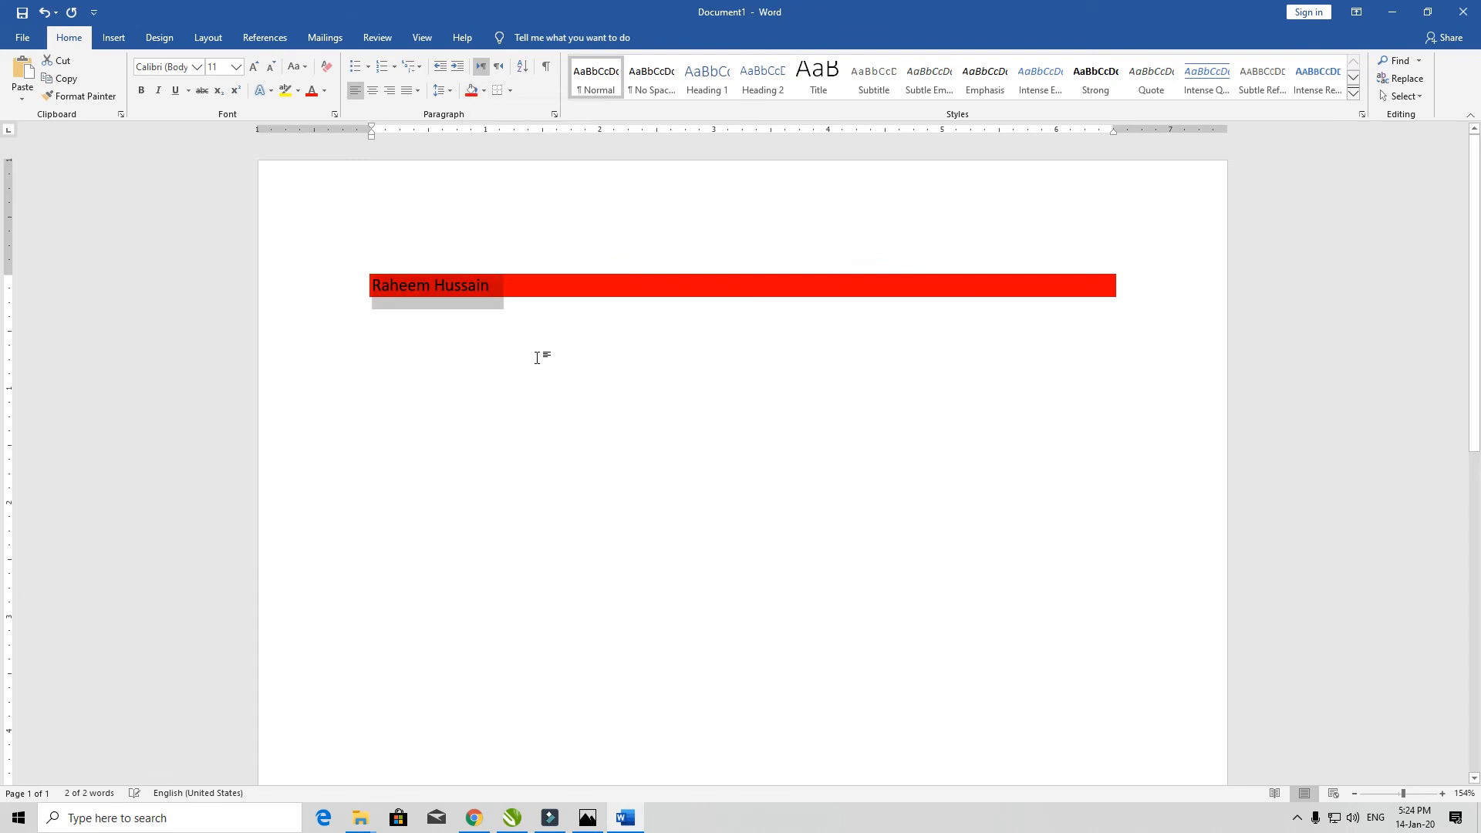
left_click(540, 279)
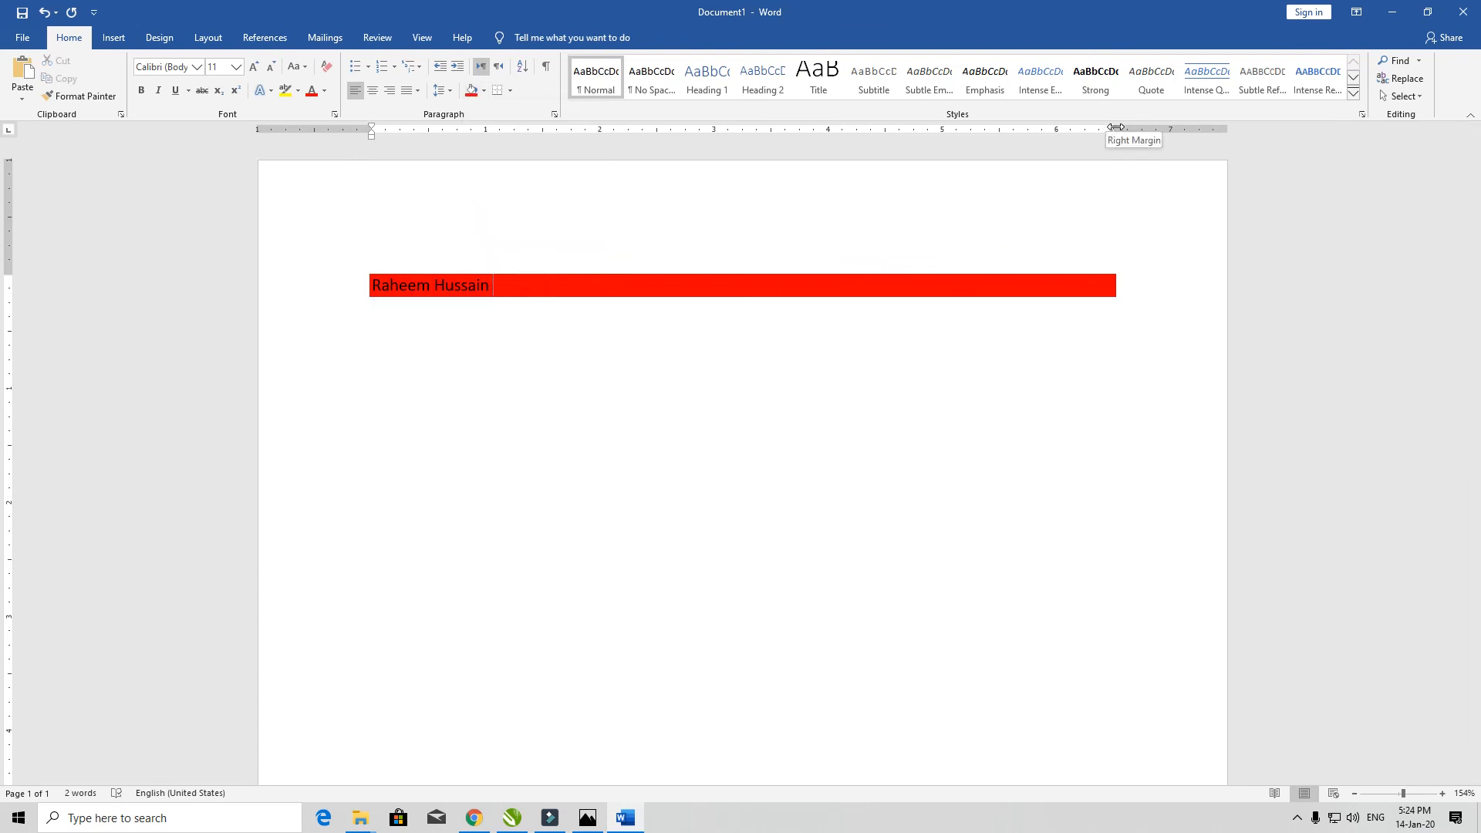
- Extend the right margin slightly, type a long run of filler letters, and select all
mouse_move(1117, 126)
left_mouse_down()
mouse_move(1155, 126)
mouse_move(1093, 124)
mouse_move(1134, 126)
left_mouse_up()
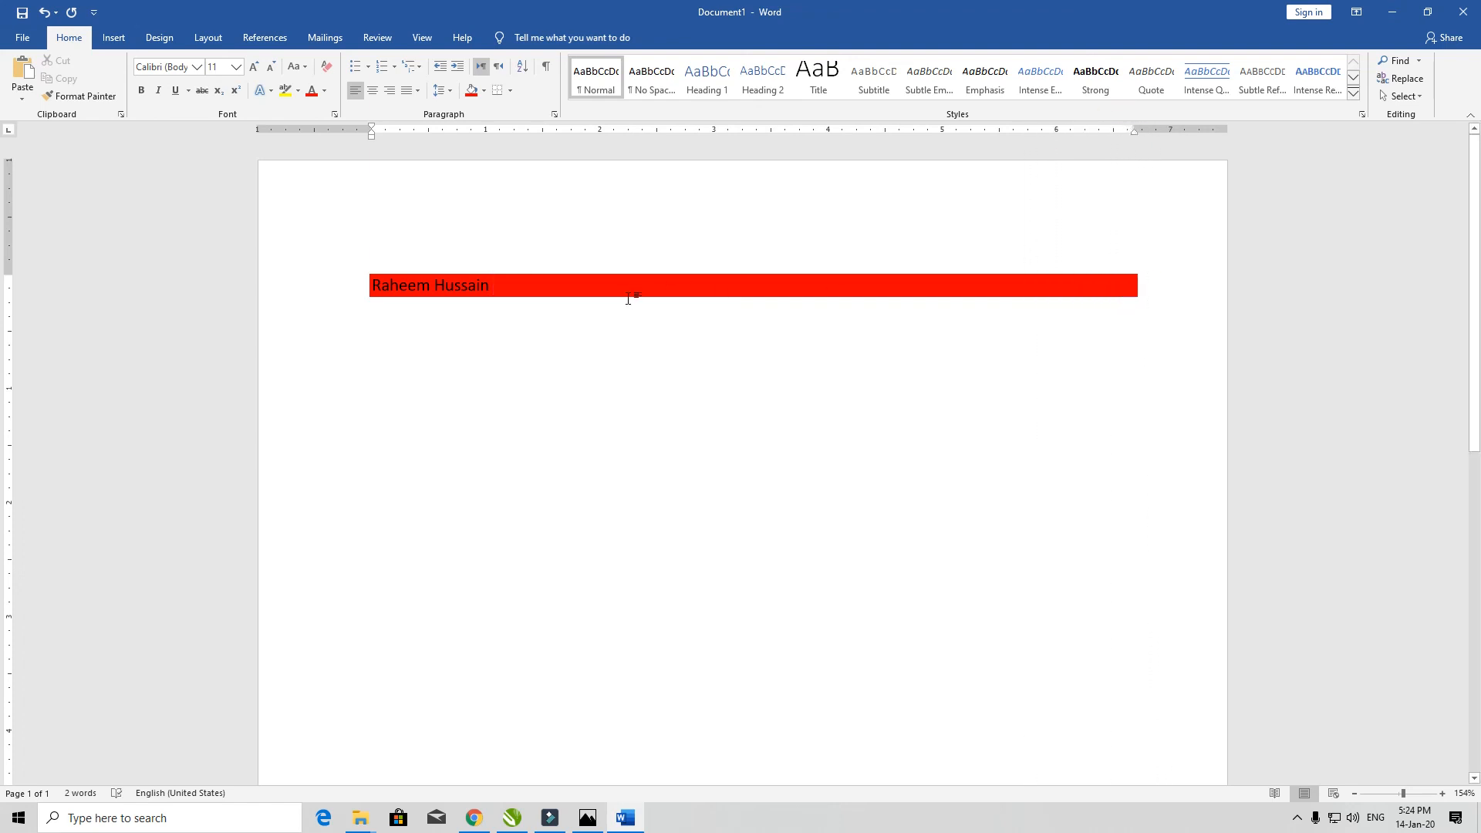
type("adfasdlfjadlfjasdl;fjasdlfjasdlfjsd")
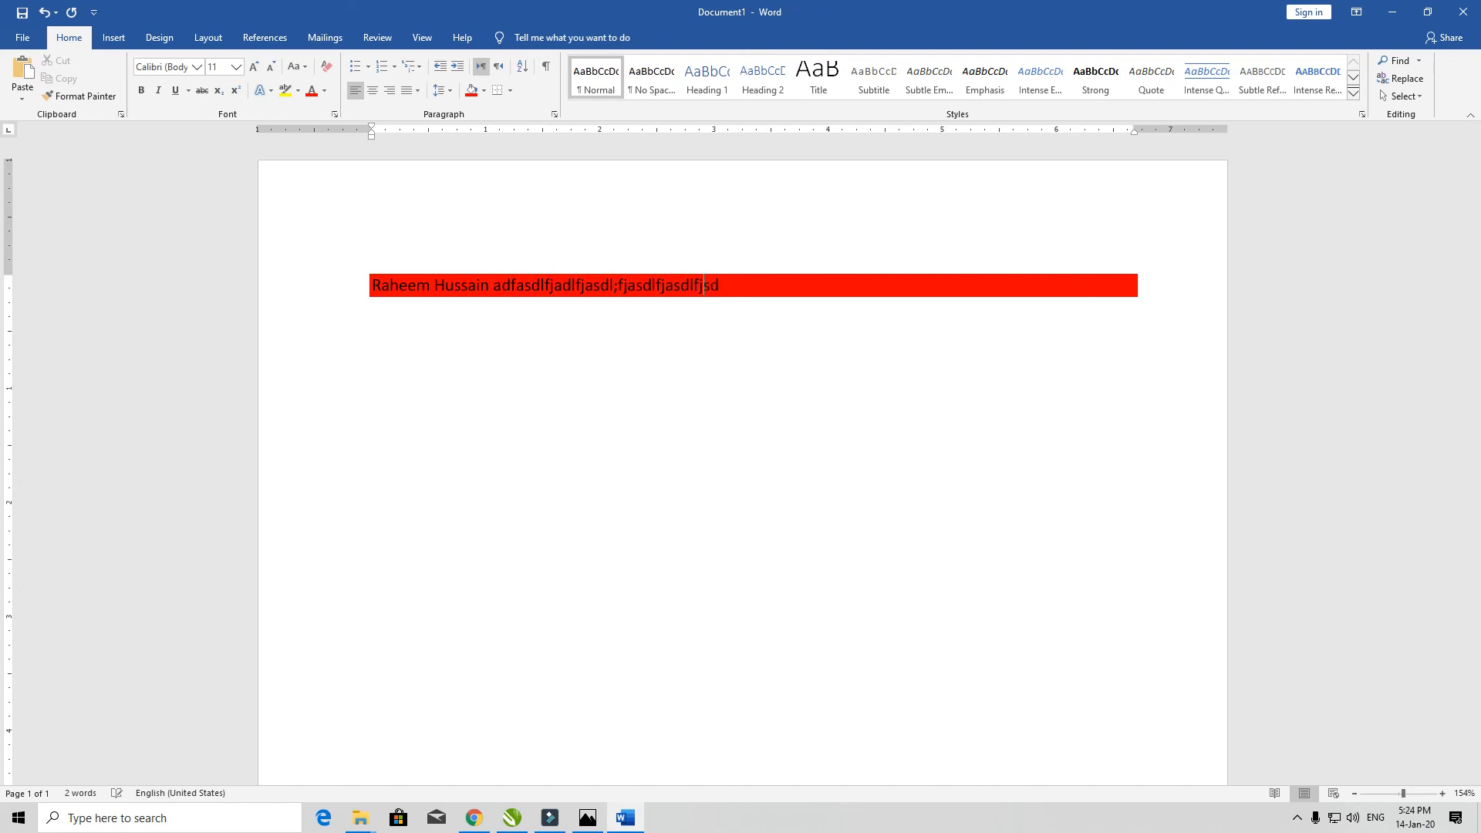
type("al;fasdlfjasl;fjasdfjasdfl;ajsdfl;sadjfl;asddjf;aslfjasd;lfj")
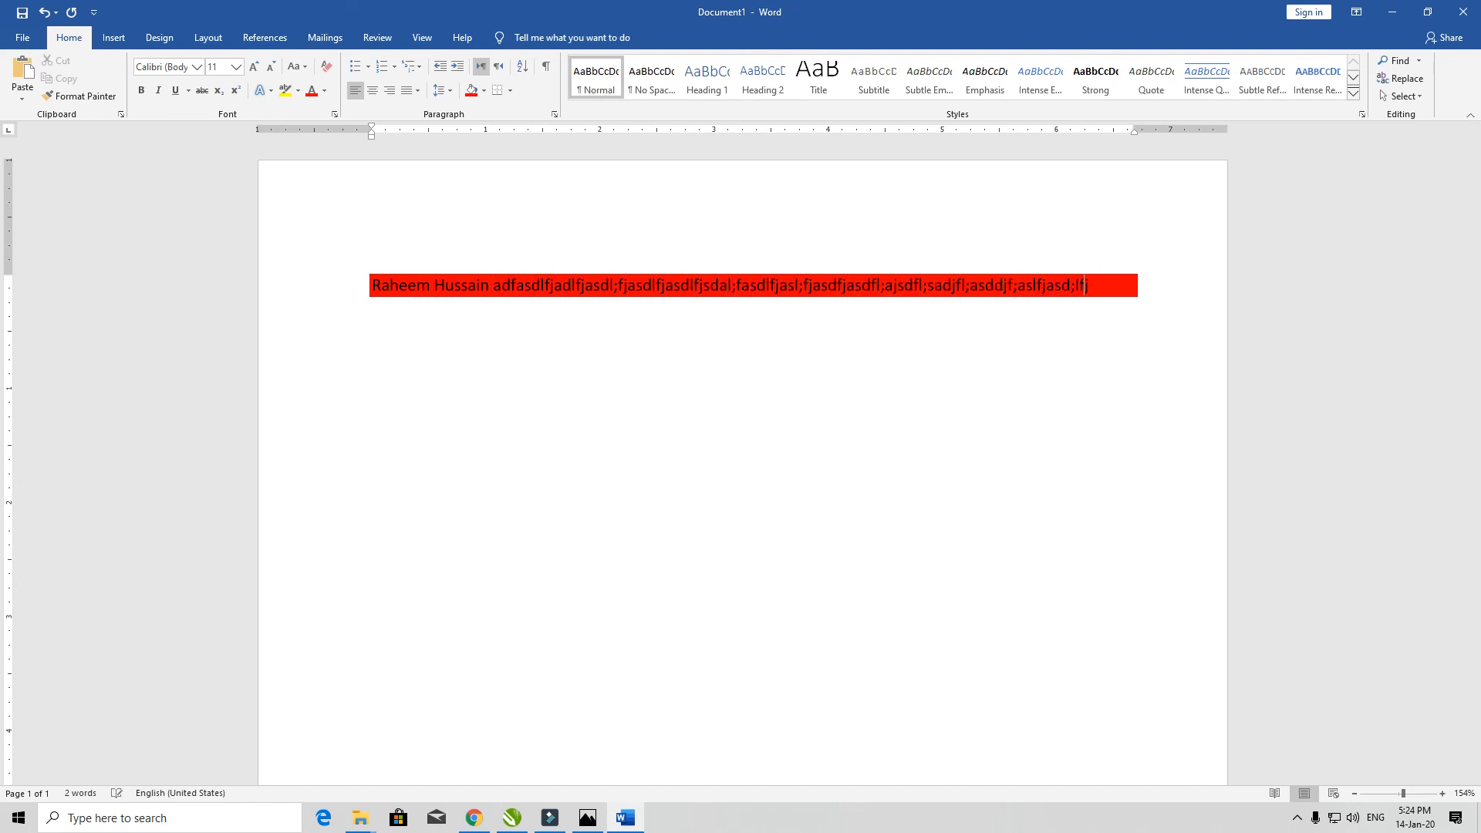
type("asdl;fjsadl;fjasdl;fjasdl;fjasdl;fjsadfl;jasd;fljasdfl;kasdjf")
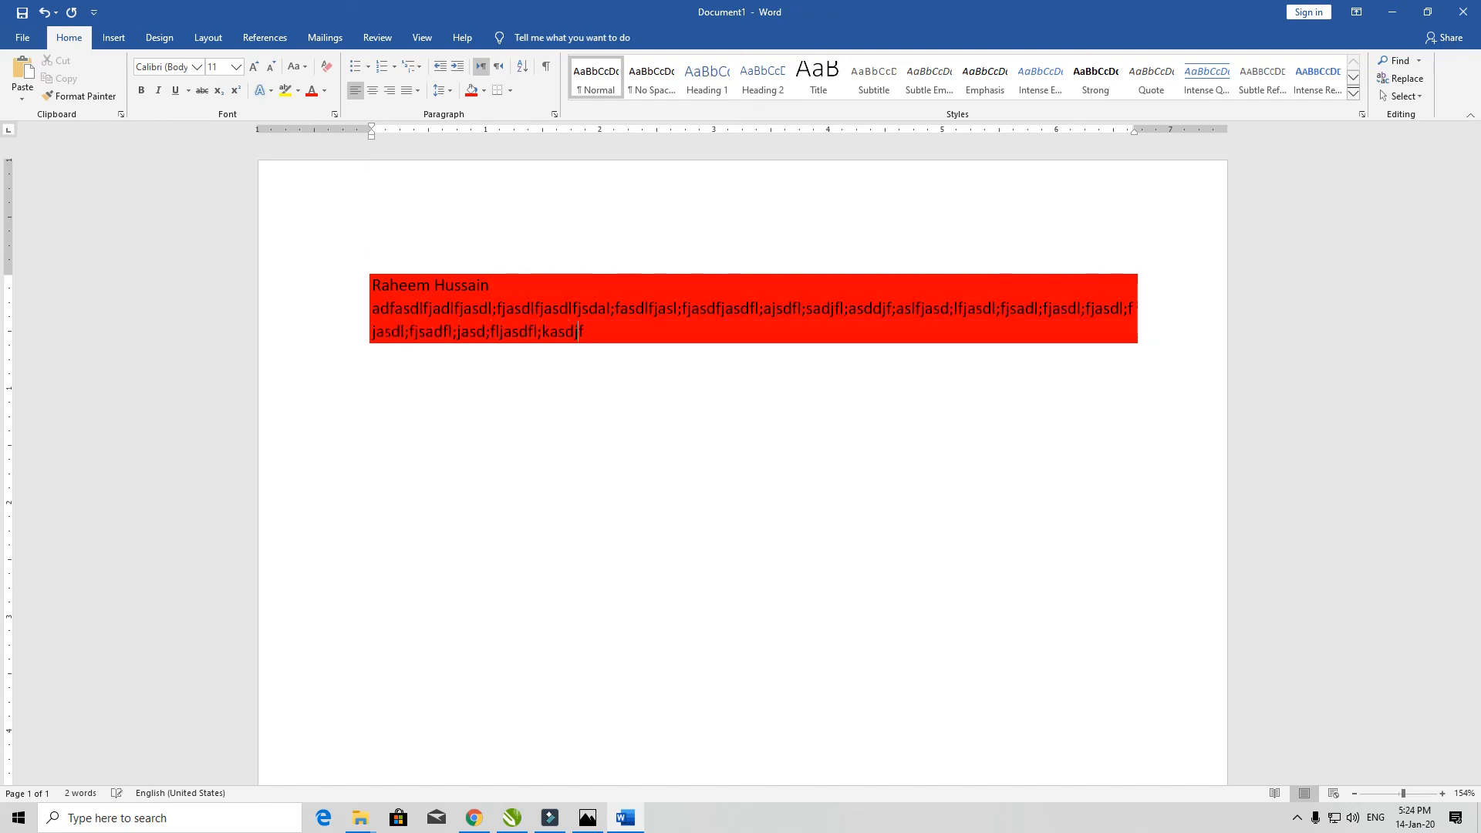
type("l;sdjafl;sadjfl;asdjfal;sdfjasdl;fjsdal;fjasdl;fjsdal;fkjasd")
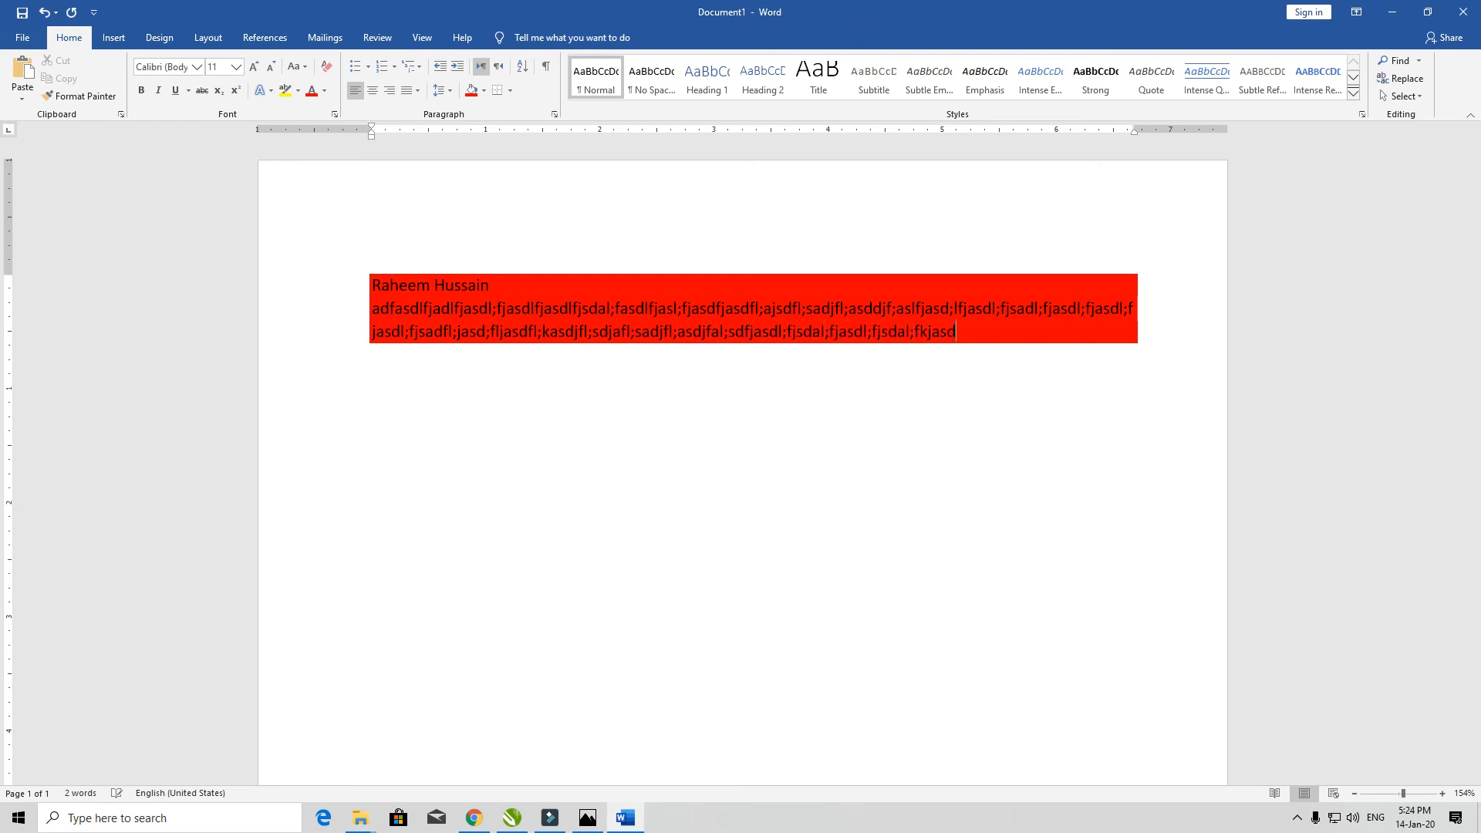
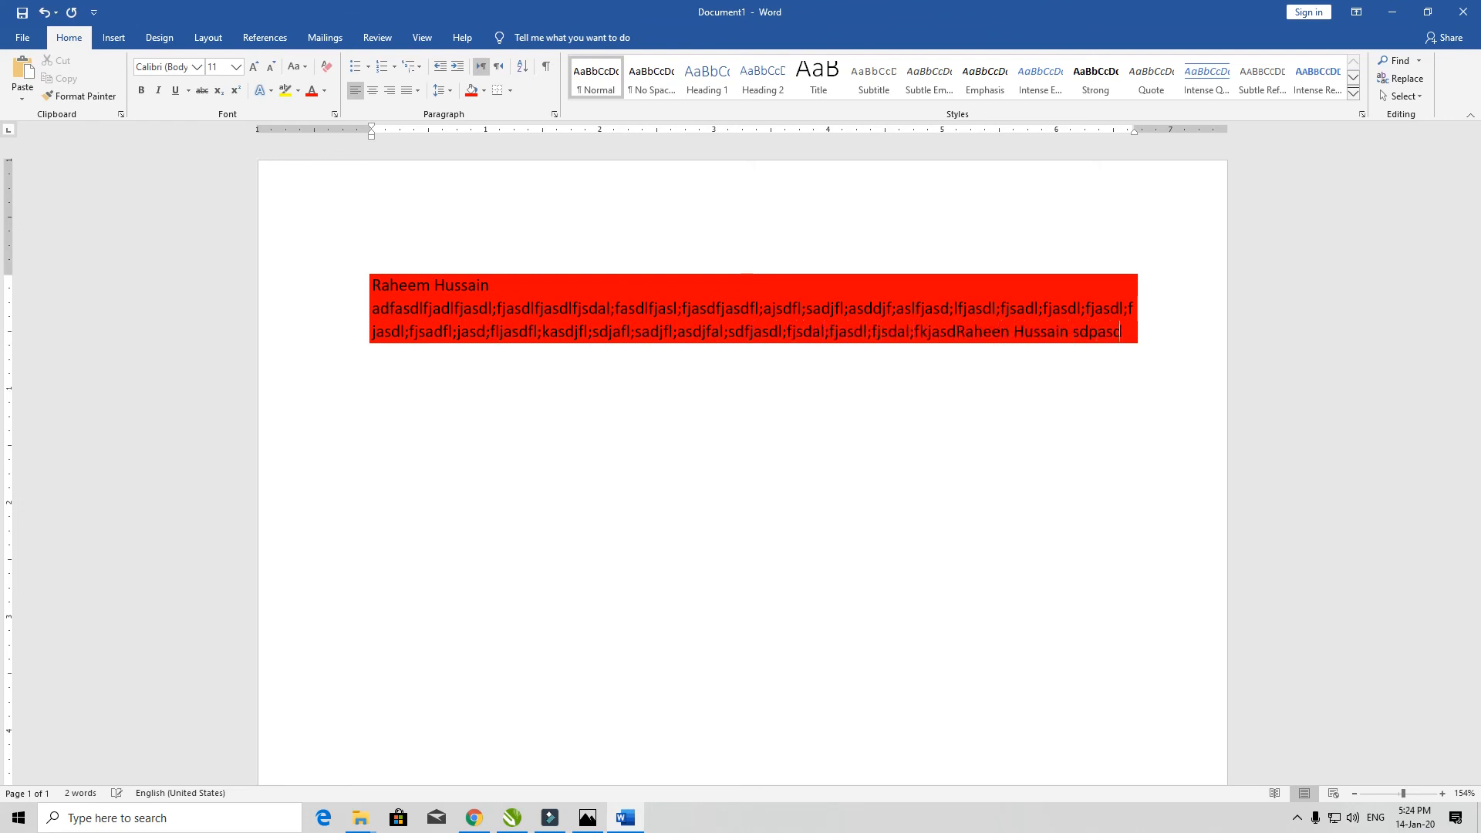
type("foskadARahdrfasdjfsdl;akfj")
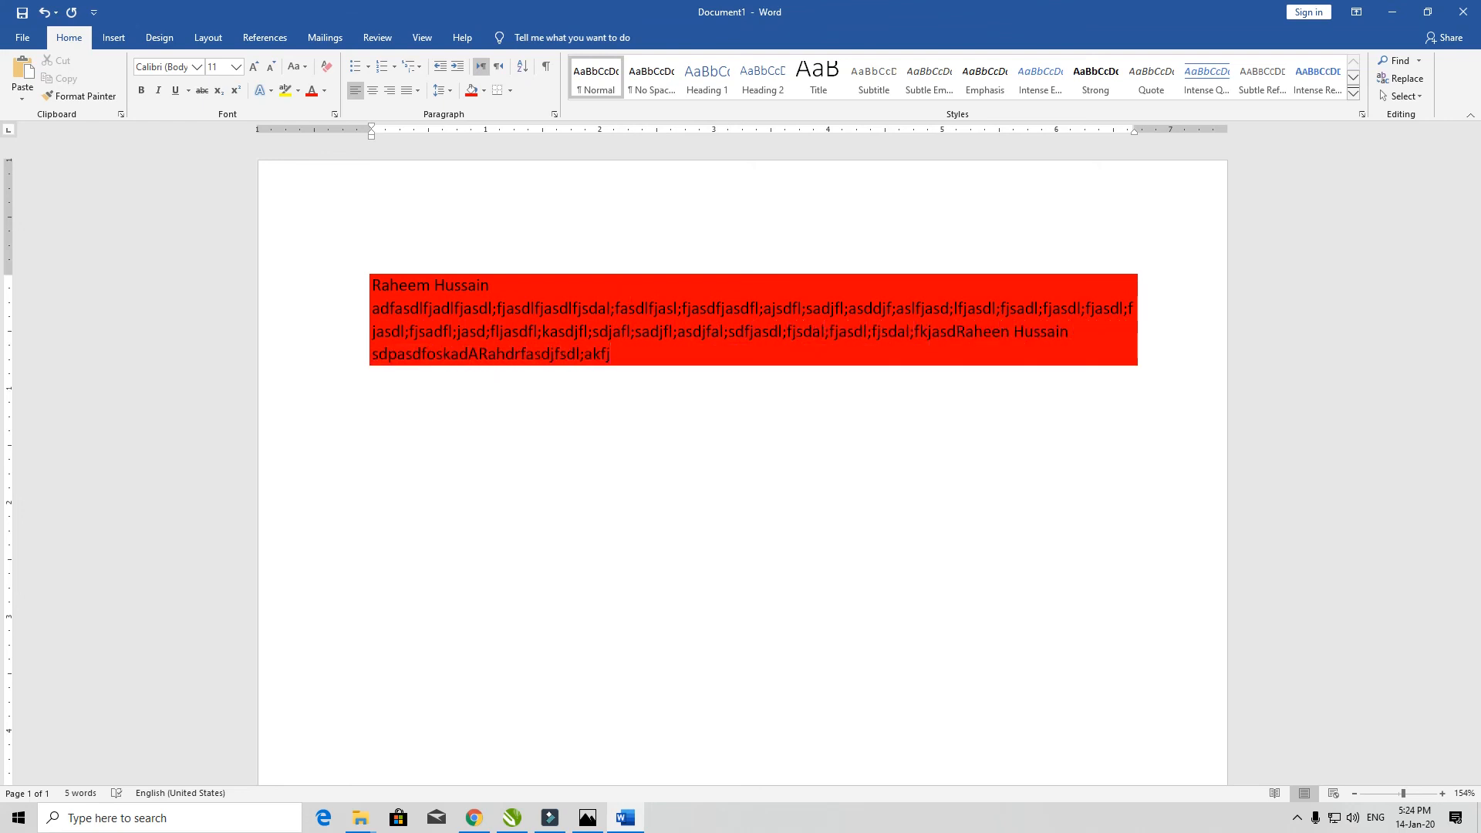
key("ctrl+a")
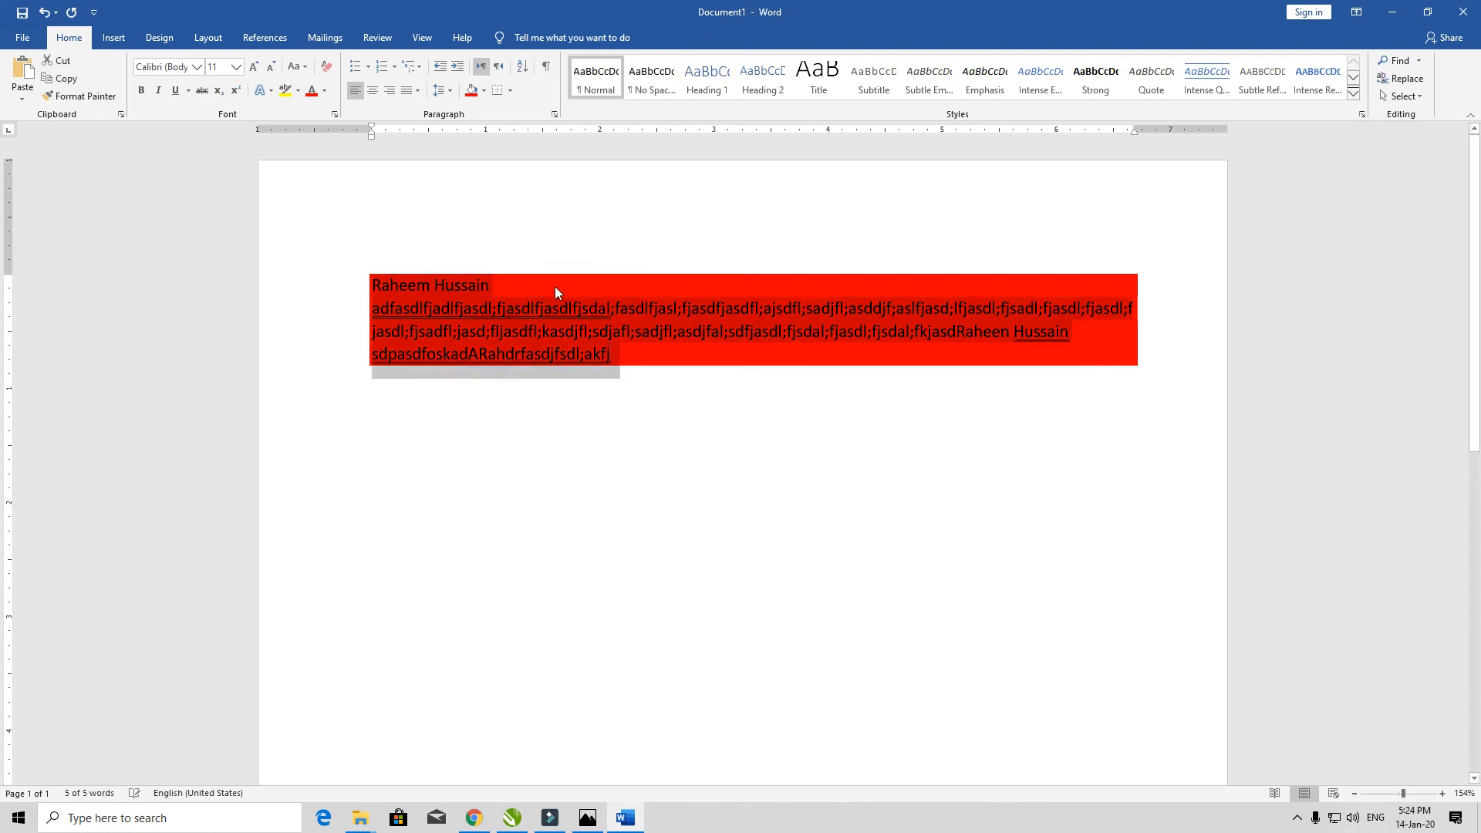
- Set the paragraph shading to No Color, then preview custom More Colors shades and cancel
left_click(487, 93)
left_click(475, 130)
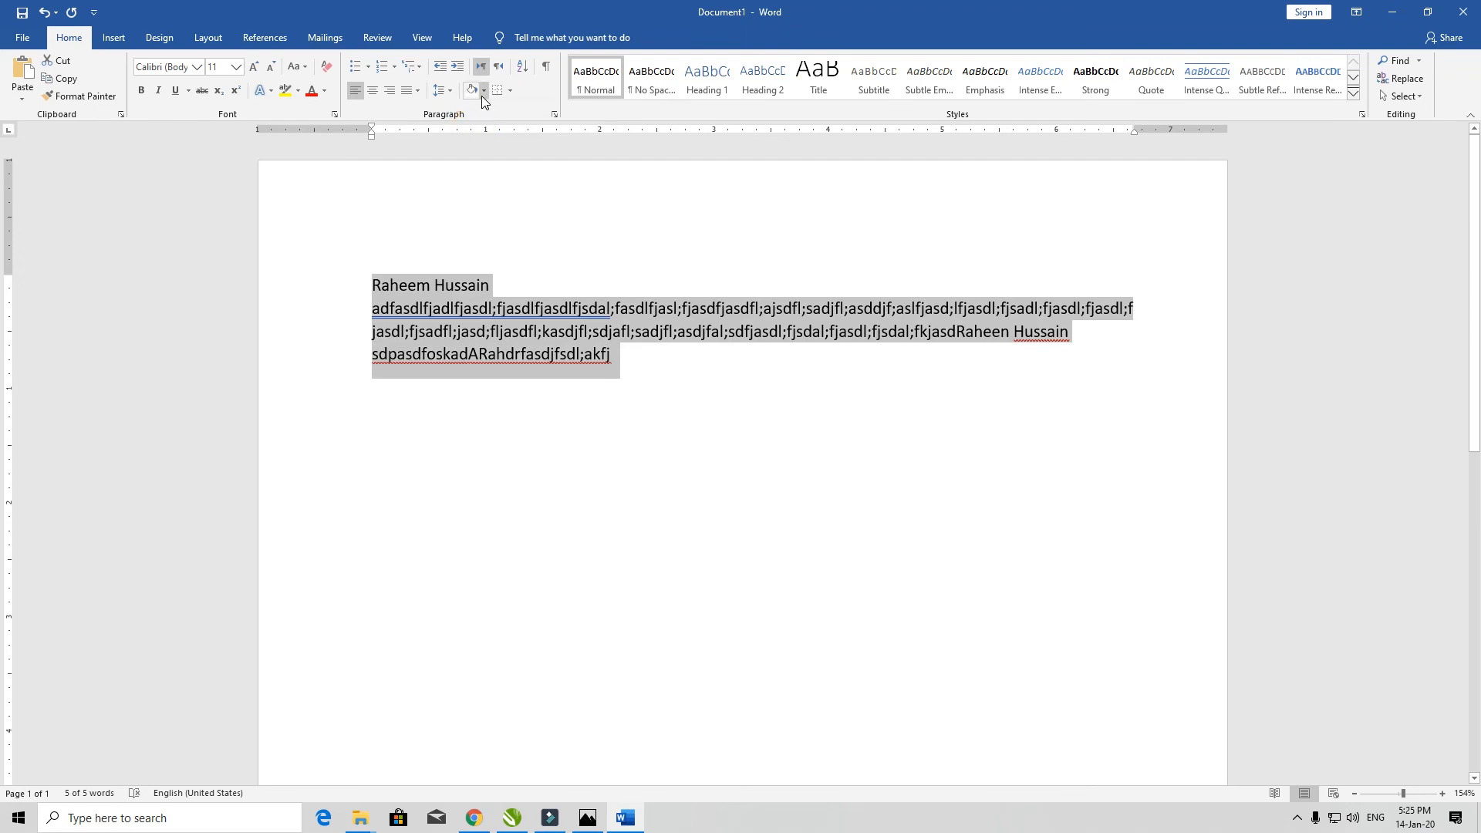
left_click(483, 91)
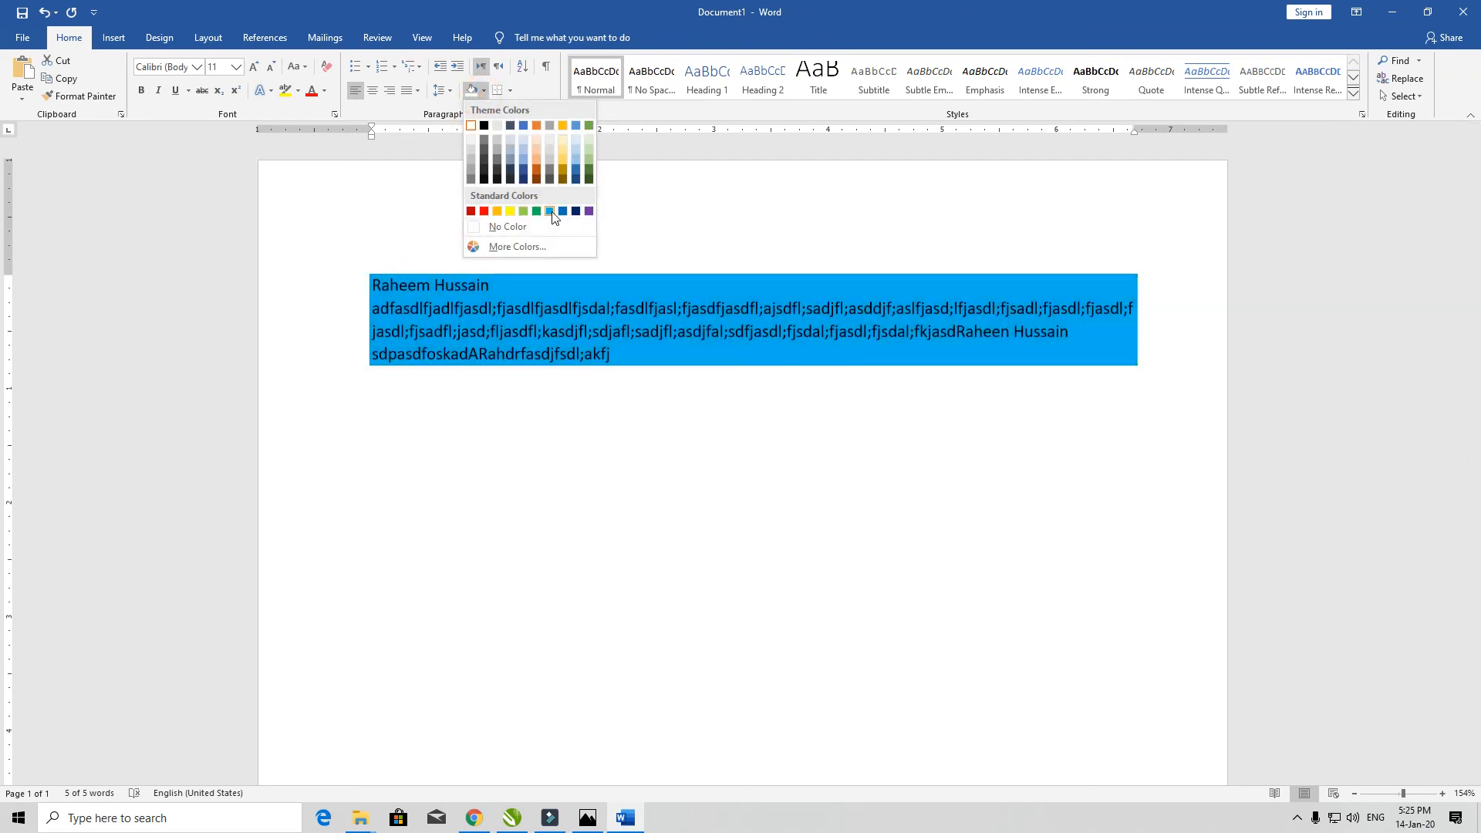
left_click(528, 246)
left_click(685, 390)
left_click(671, 372)
left_click(683, 403)
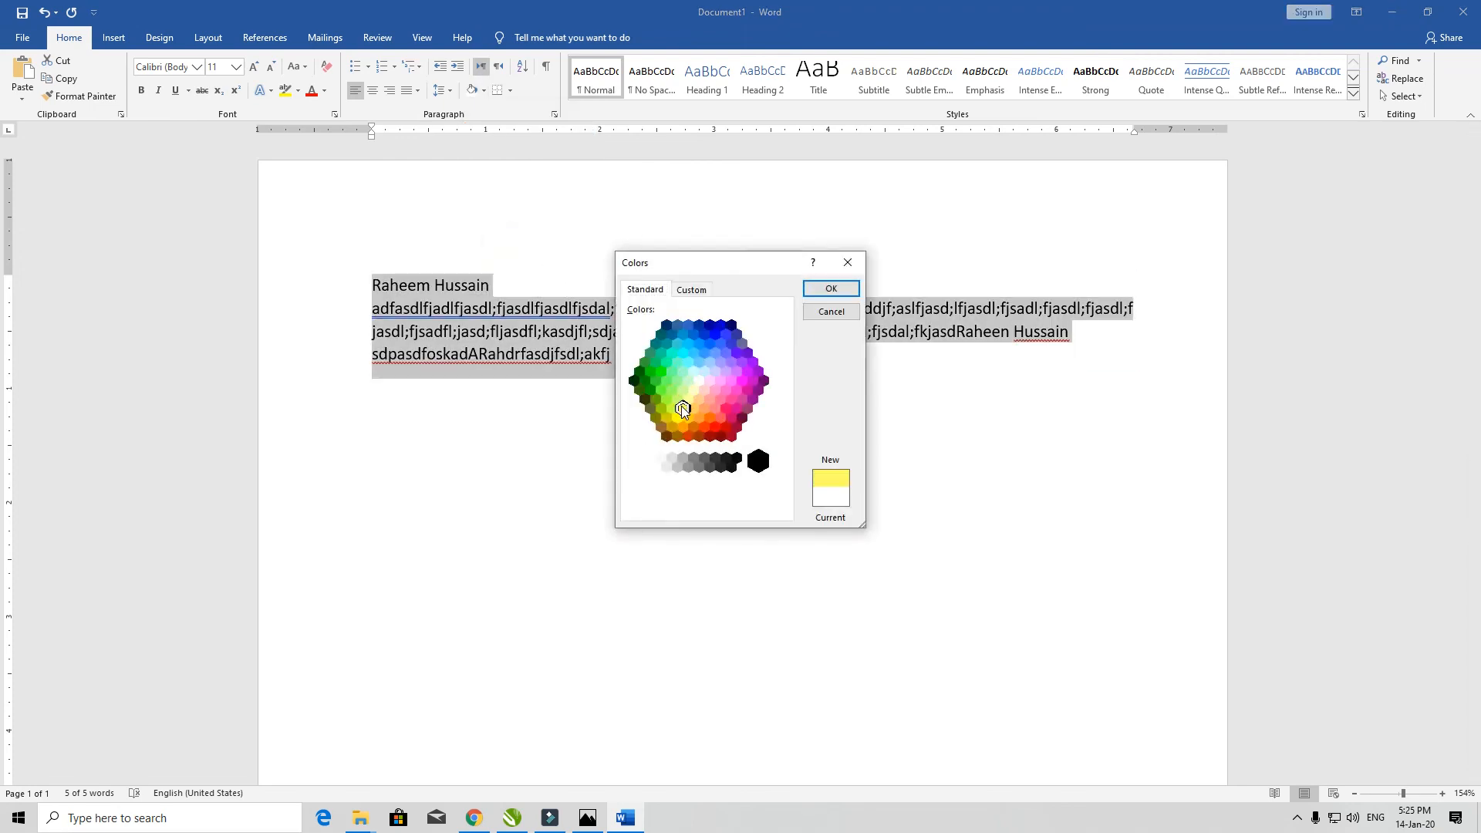
left_click(710, 380)
left_click(819, 313)
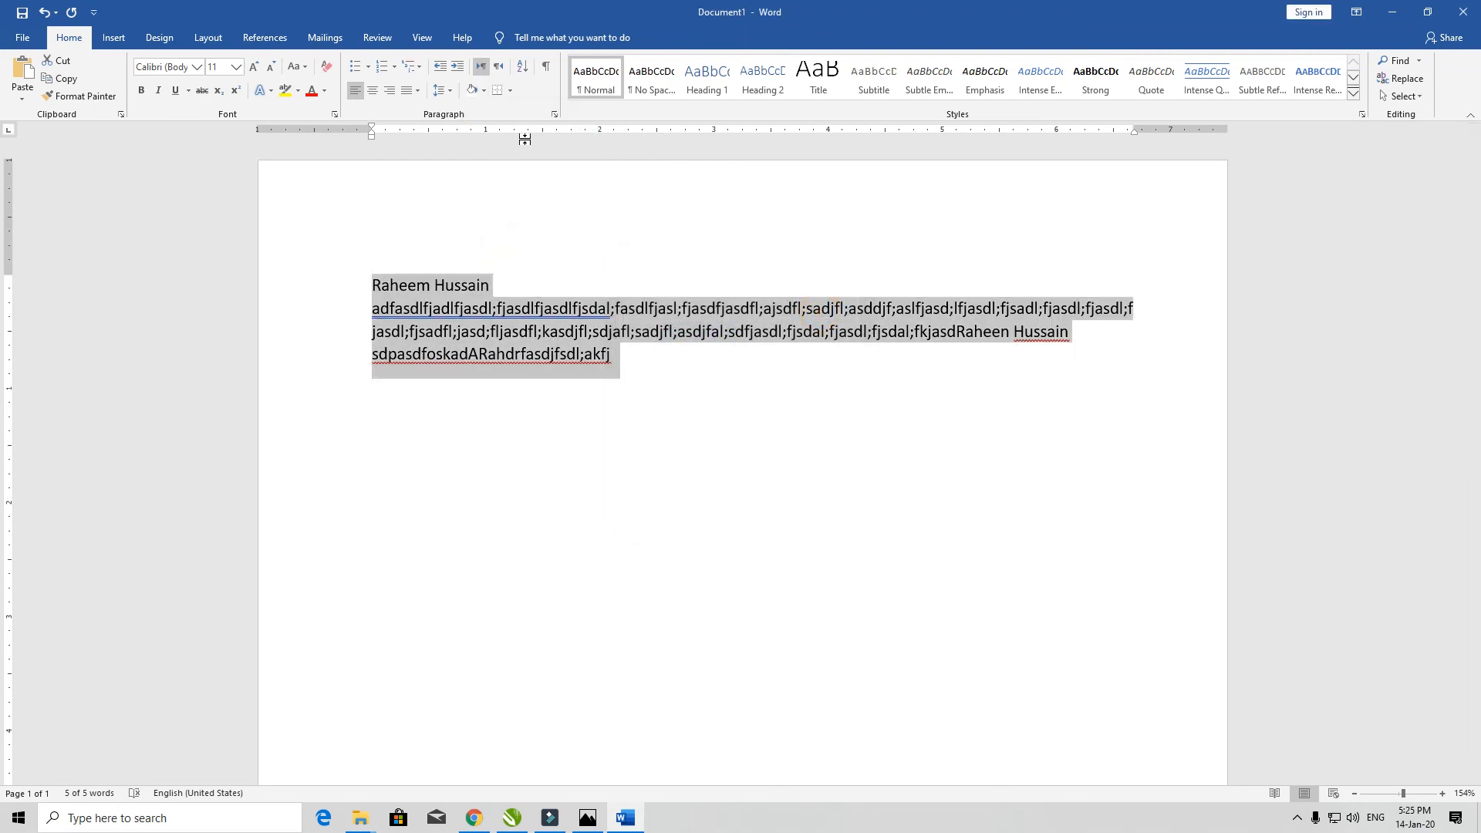
- Check the Borders options without applying any, then delete all the document text
left_click(511, 90)
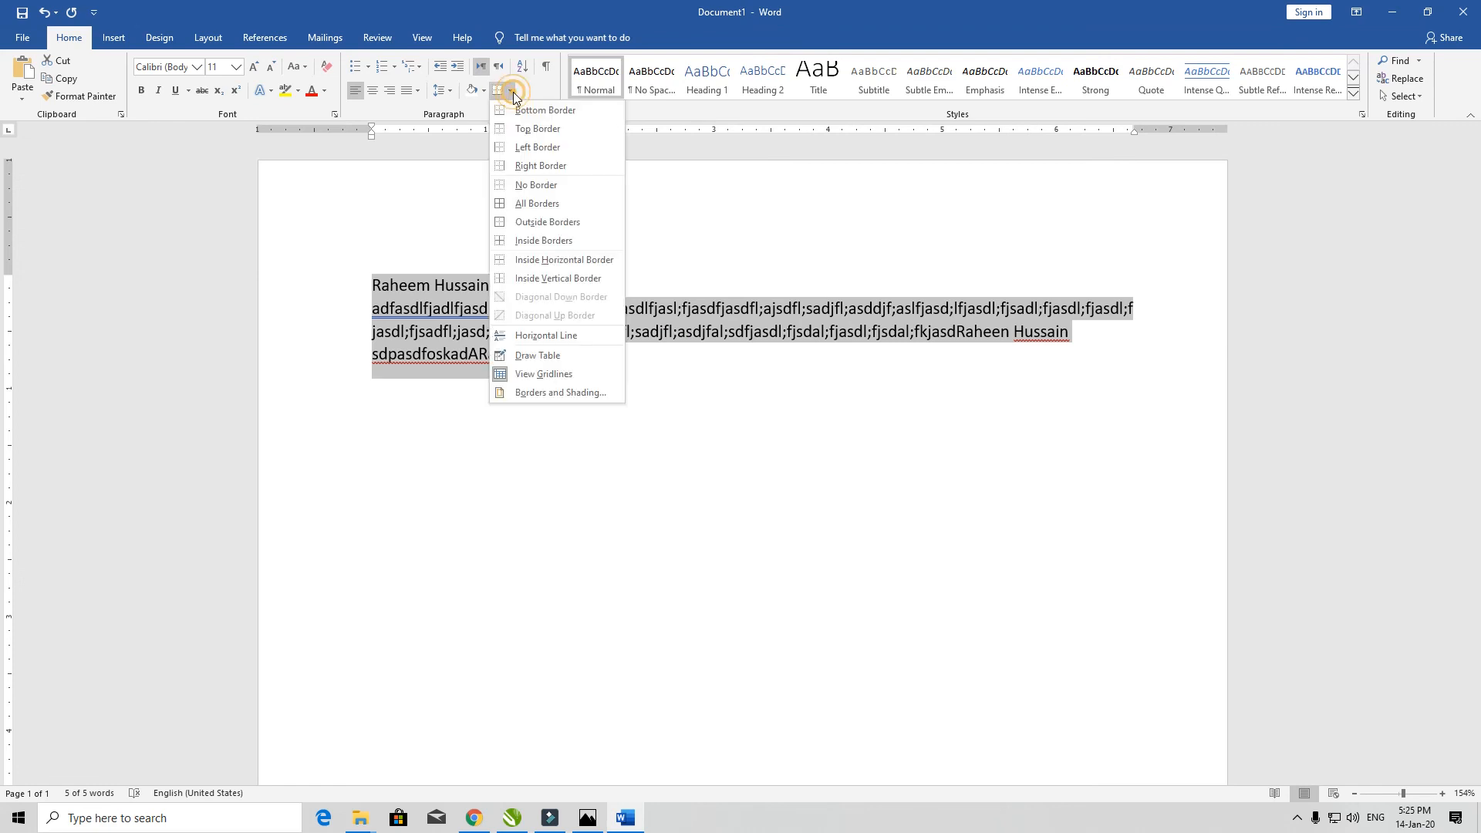
left_click(640, 224)
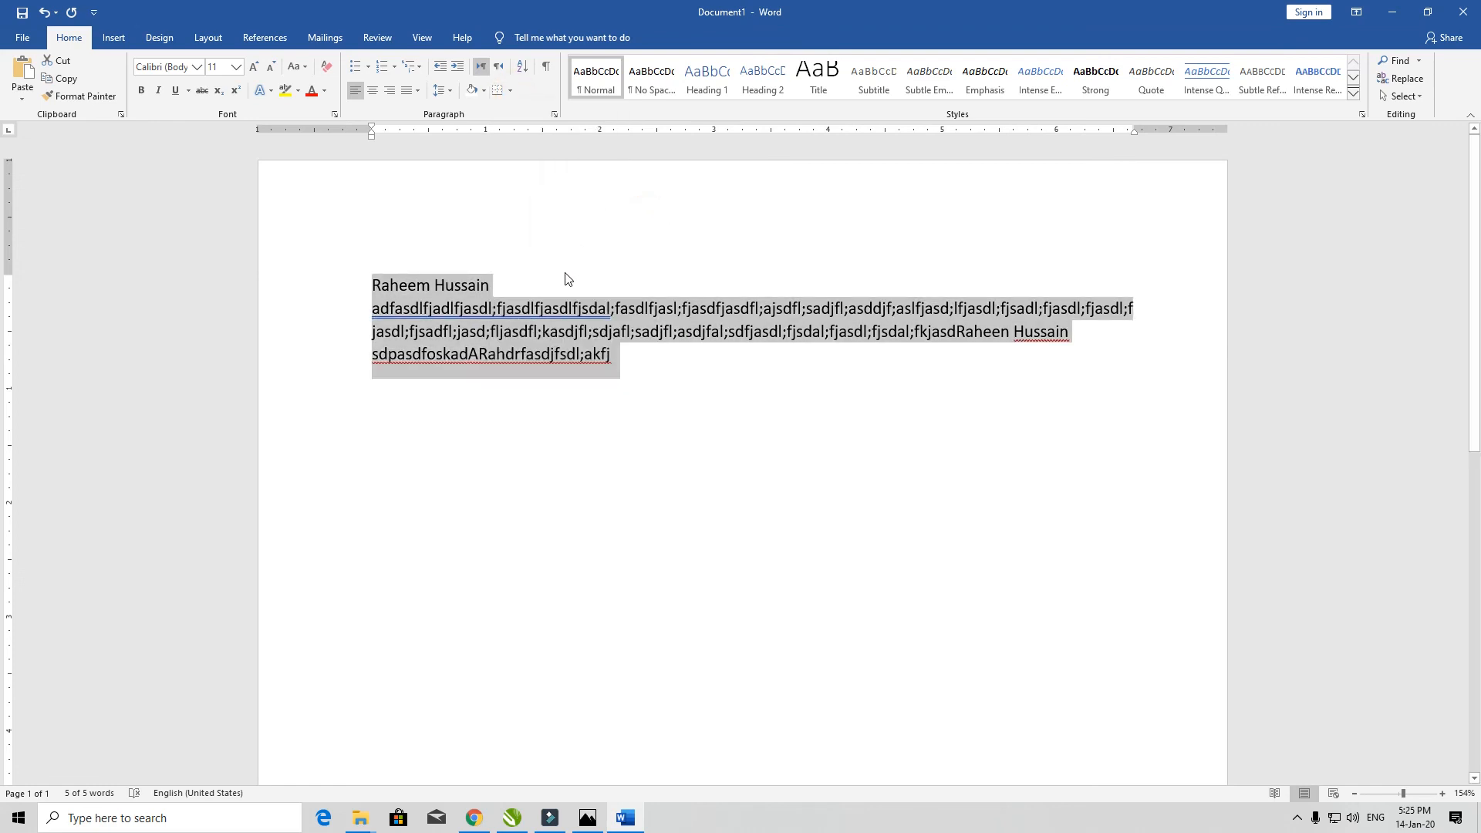
left_click(509, 91)
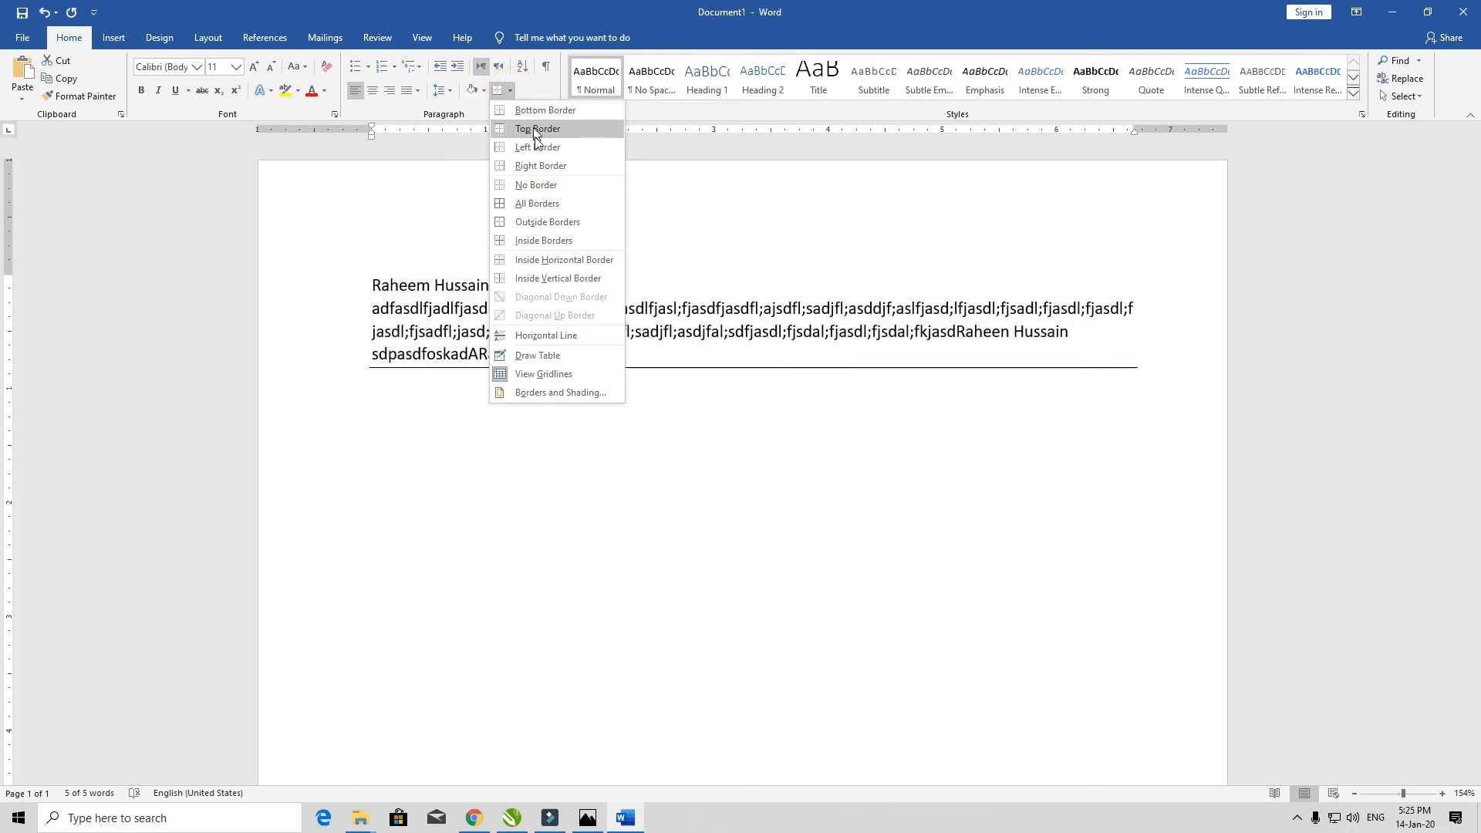
left_click(701, 206)
key("ctrl+a")
key("Delete")
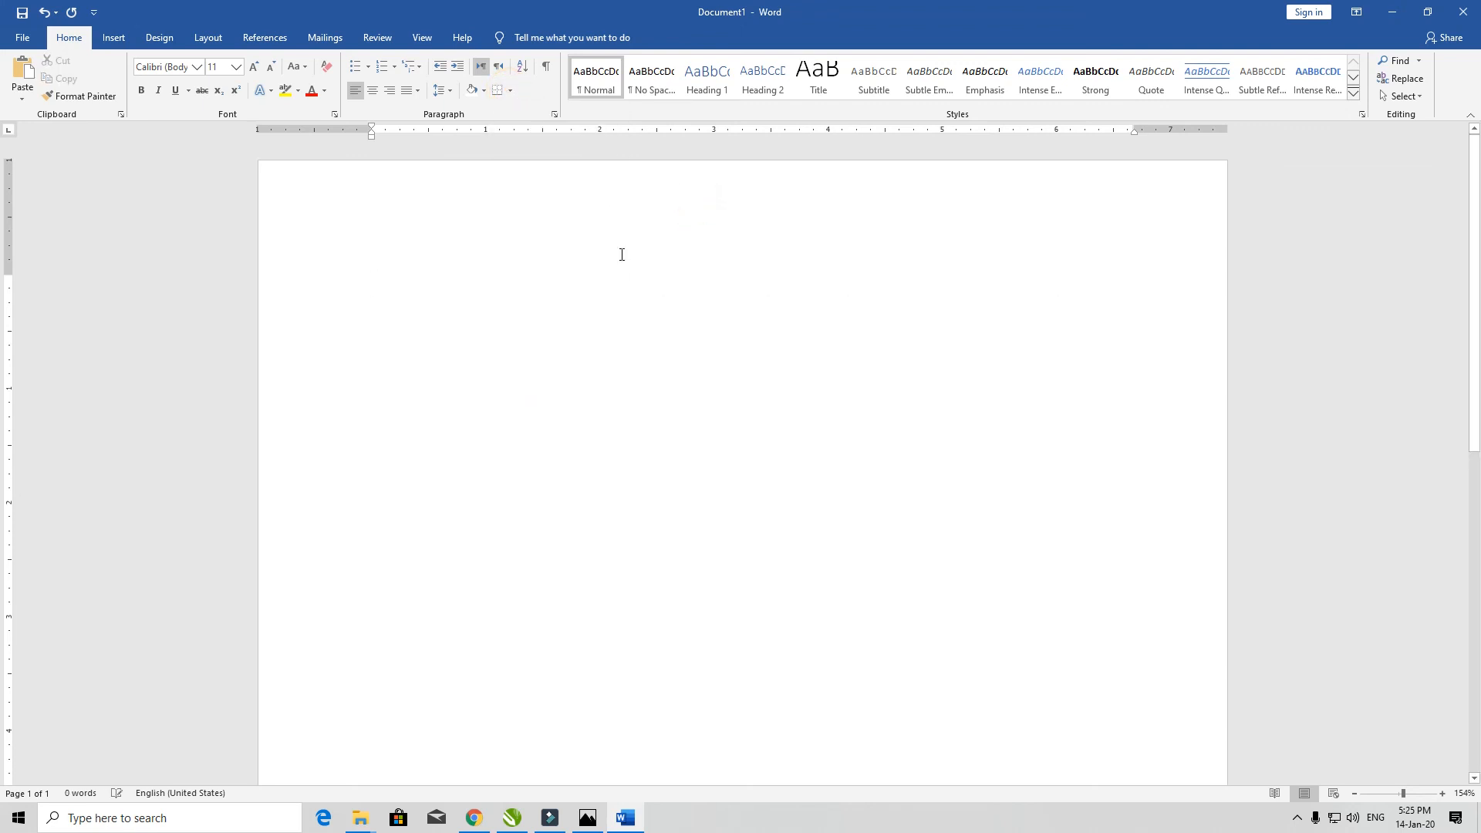
left_click(511, 90)
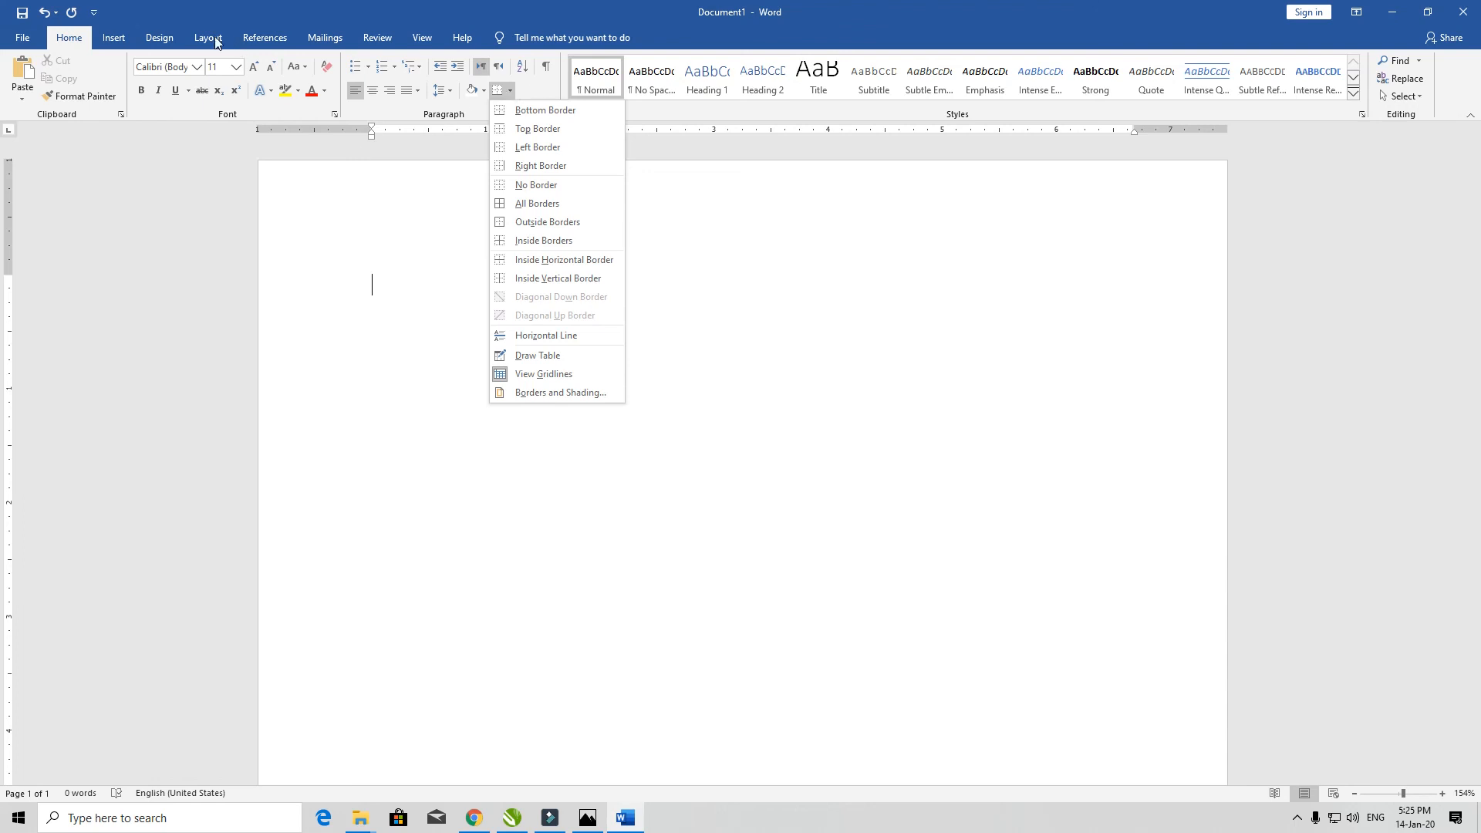
left_click(118, 37)
left_click(117, 37)
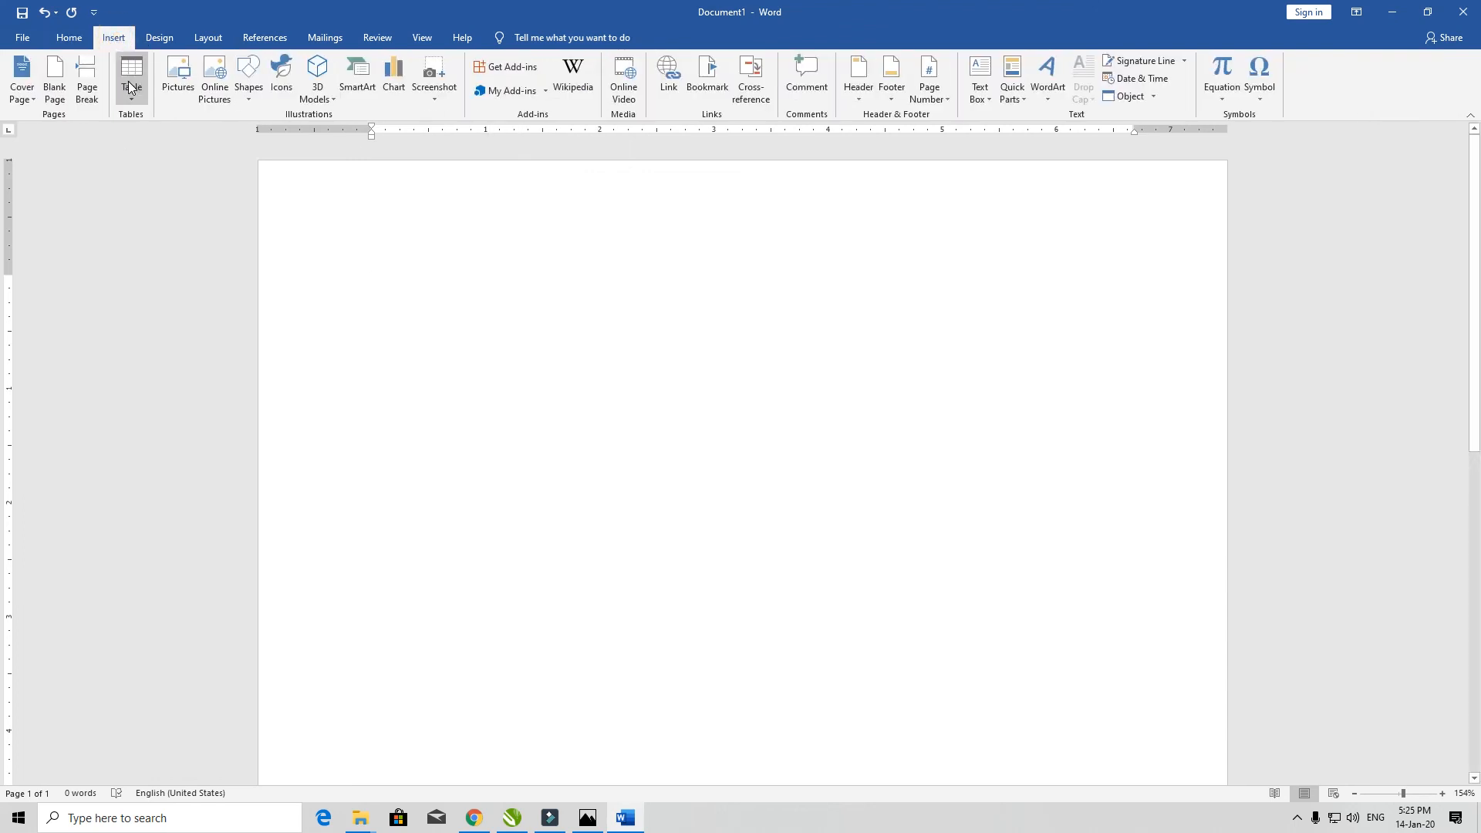
left_click(65, 43)
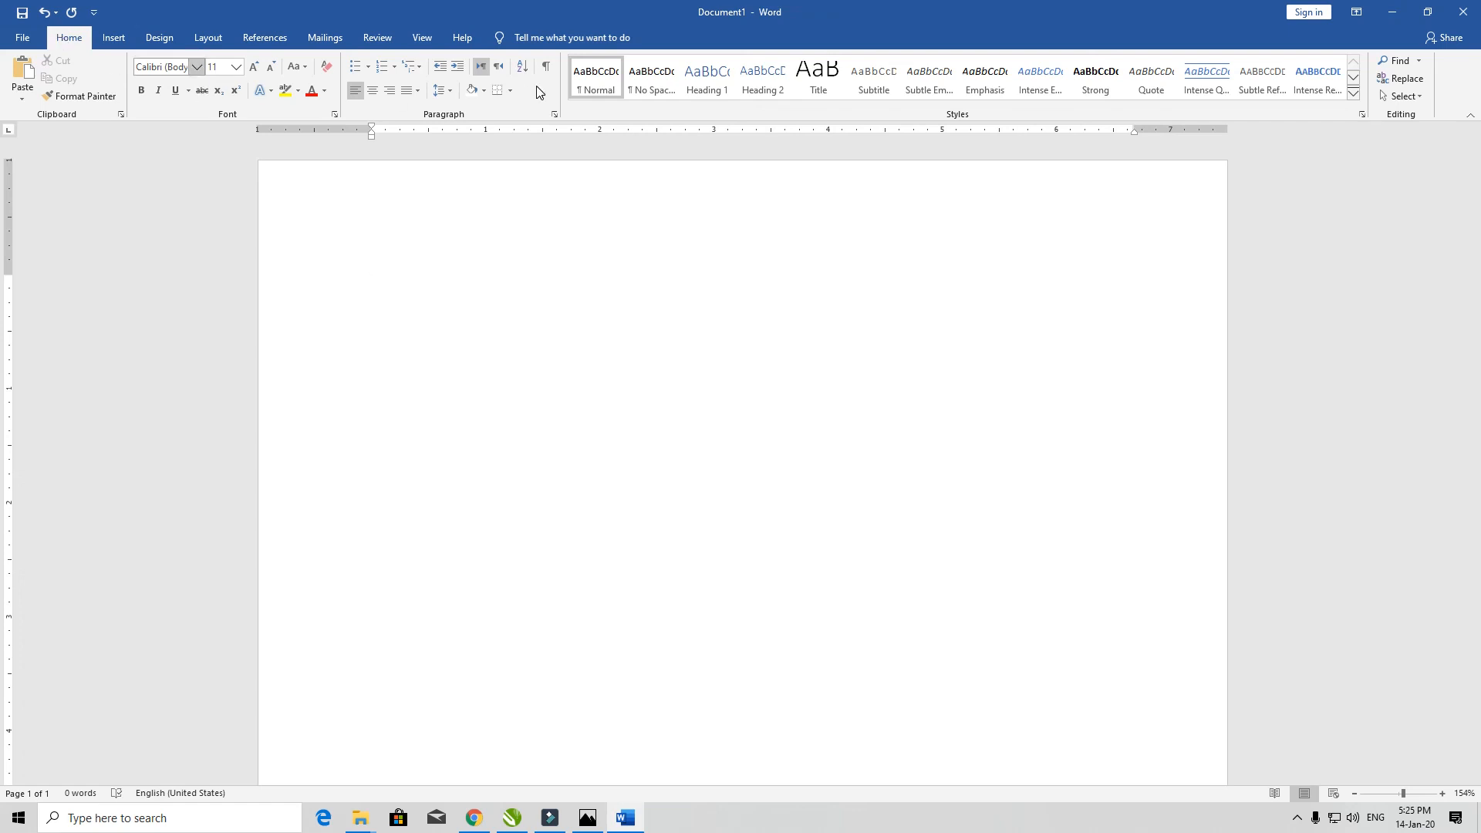
left_click(514, 92)
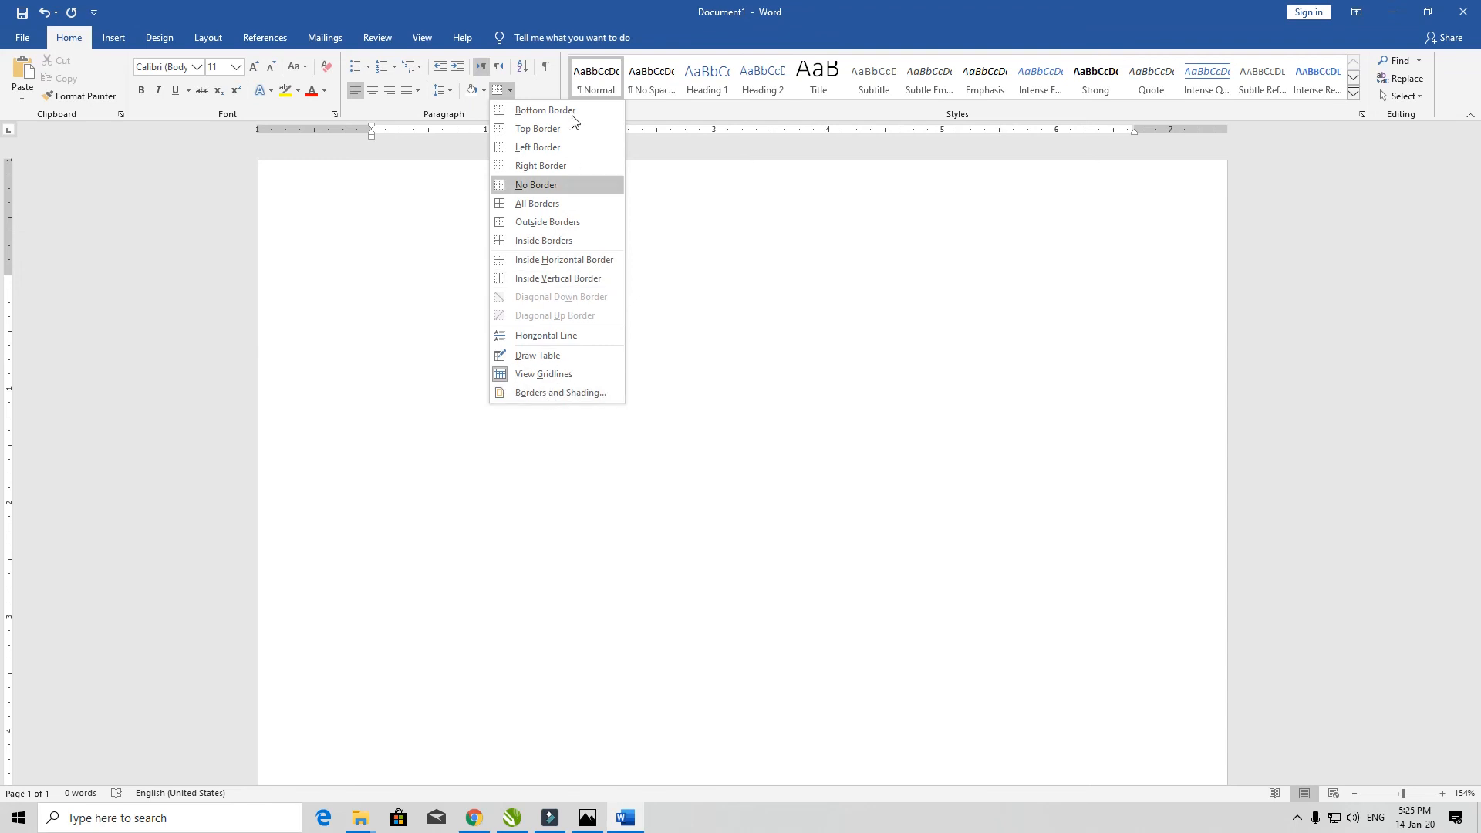
left_click(369, 223)
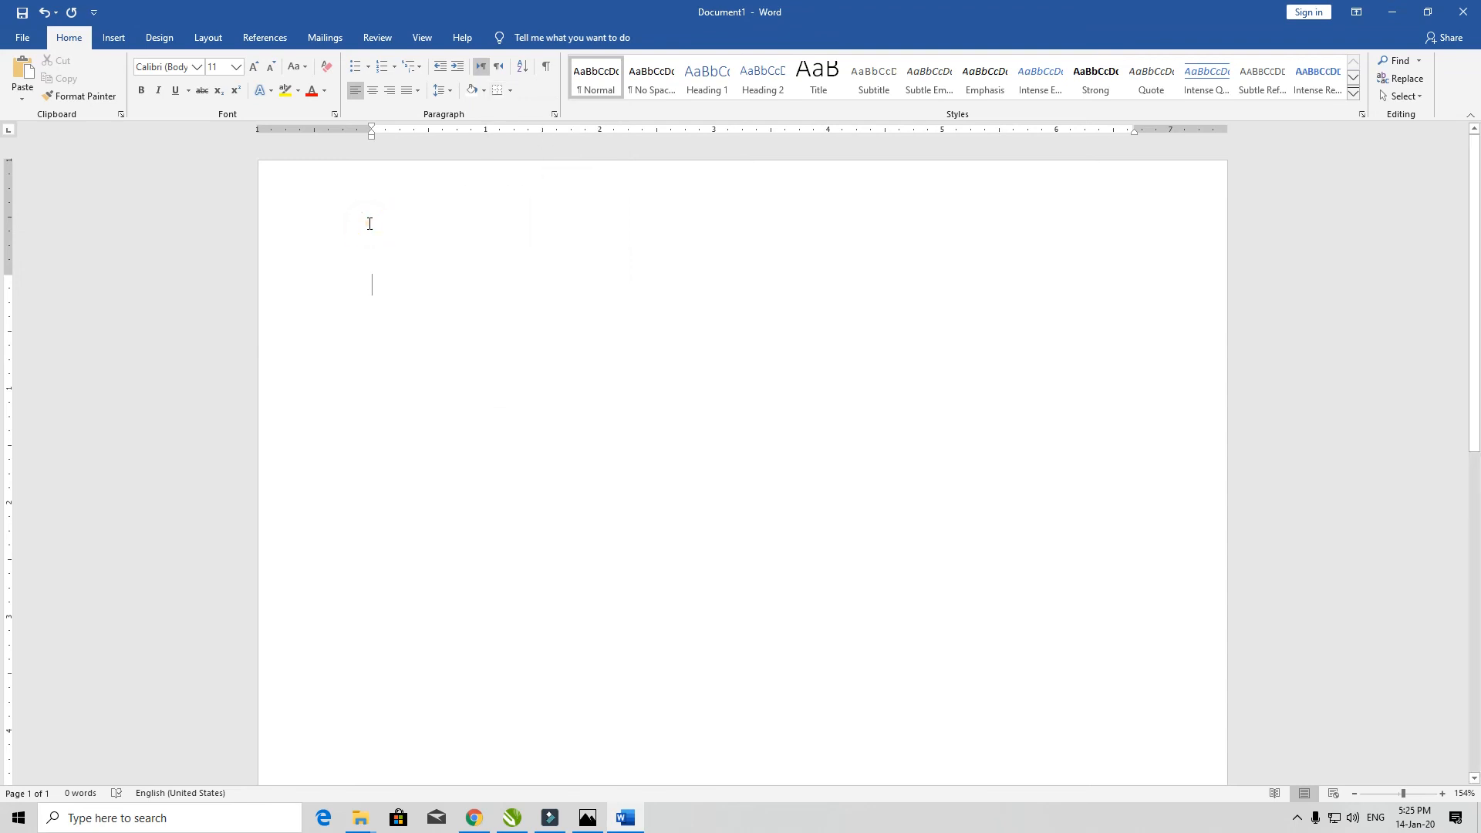